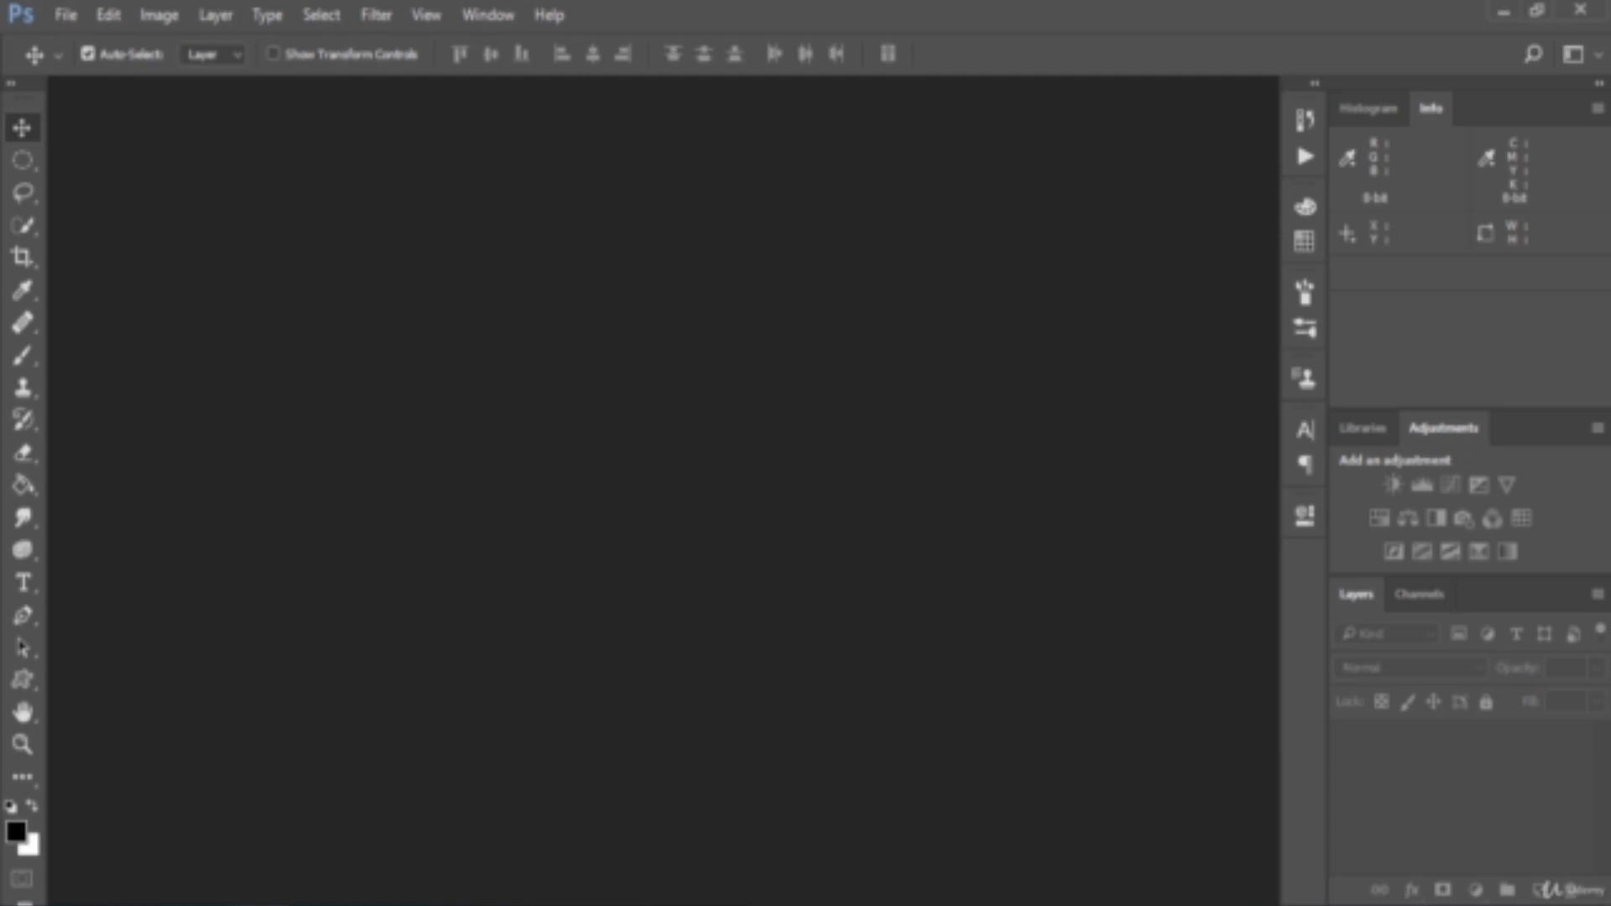
# Open the foreground colour picker and examine the RGB values for black at the dark corner of the colour field
pyautogui.click(16, 831)
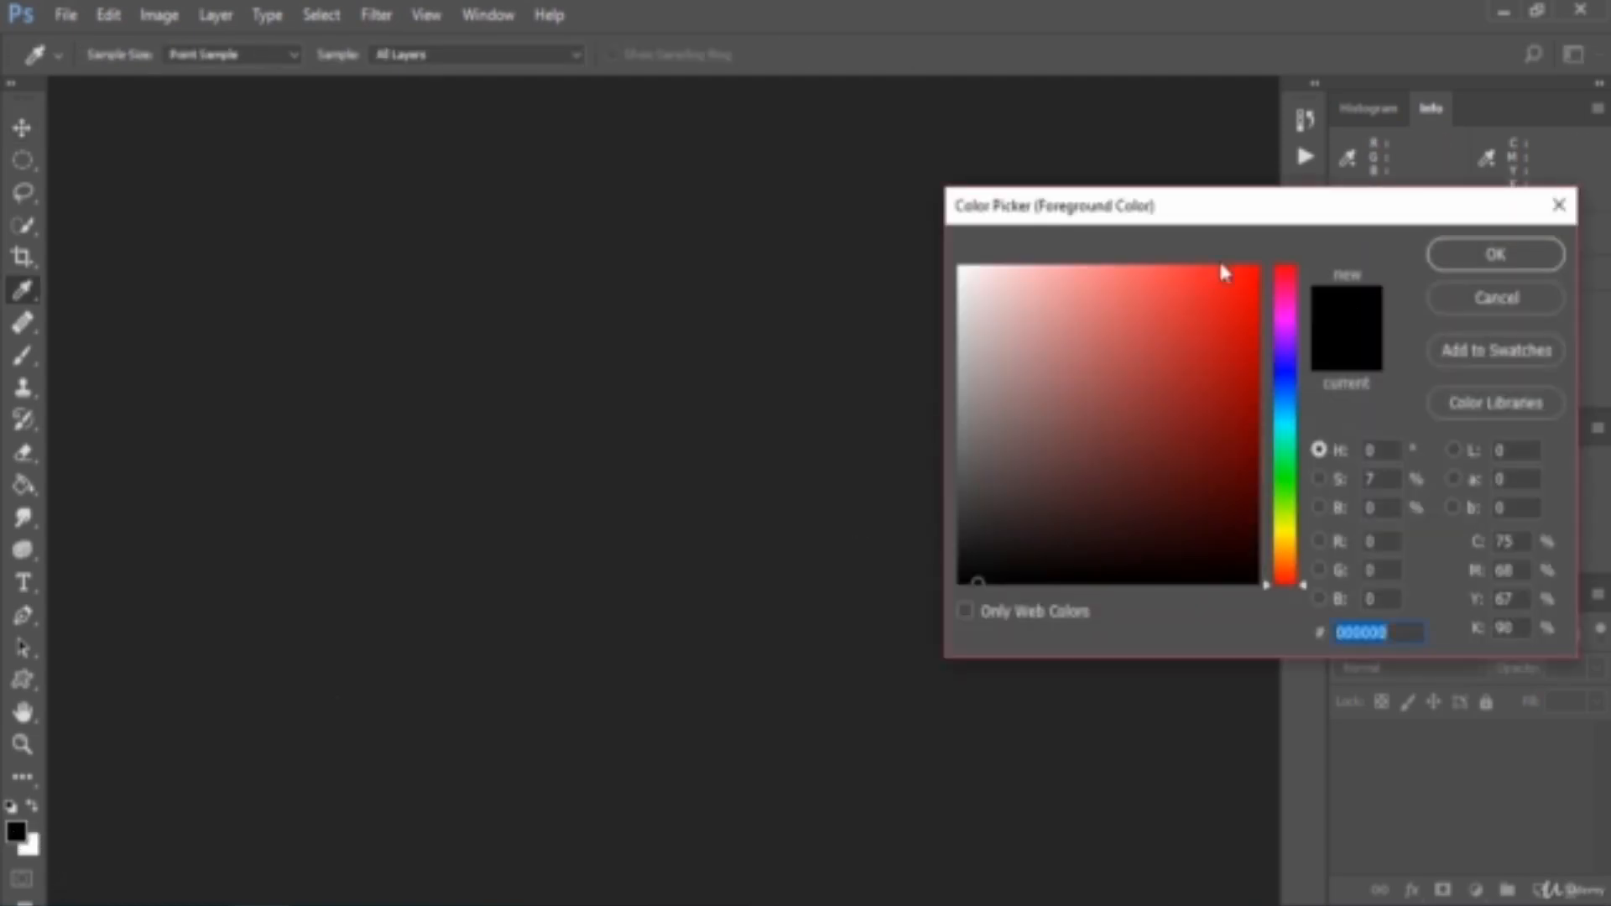
pyautogui.moveTo(1223, 209); pyautogui.dragTo(662, 151)
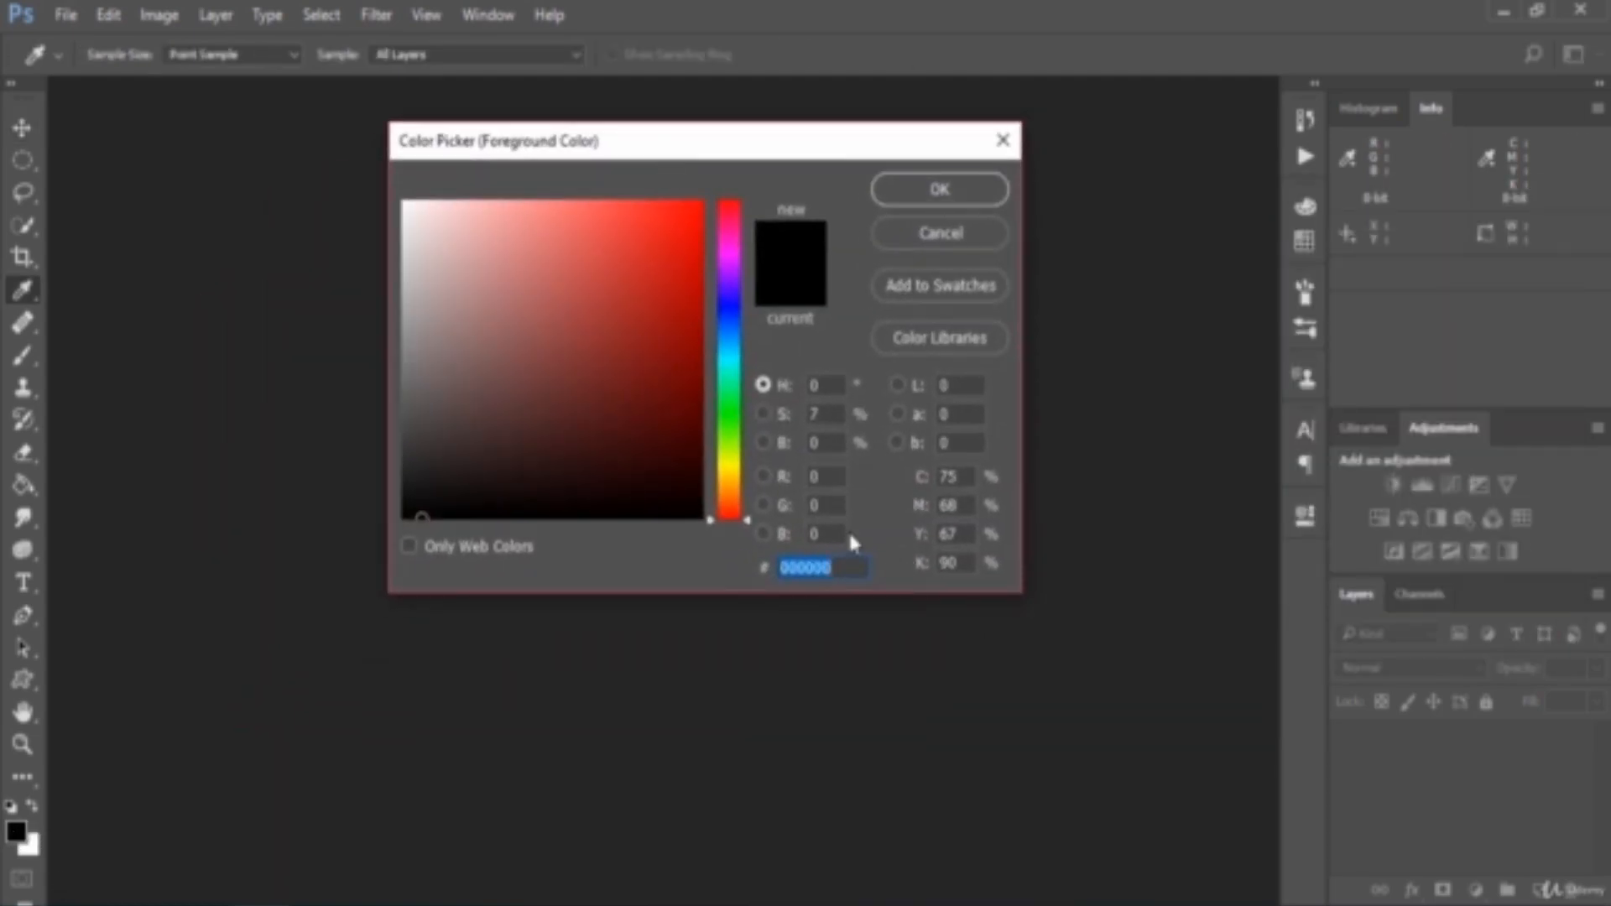
pyautogui.click(842, 476)
pyautogui.click(835, 505)
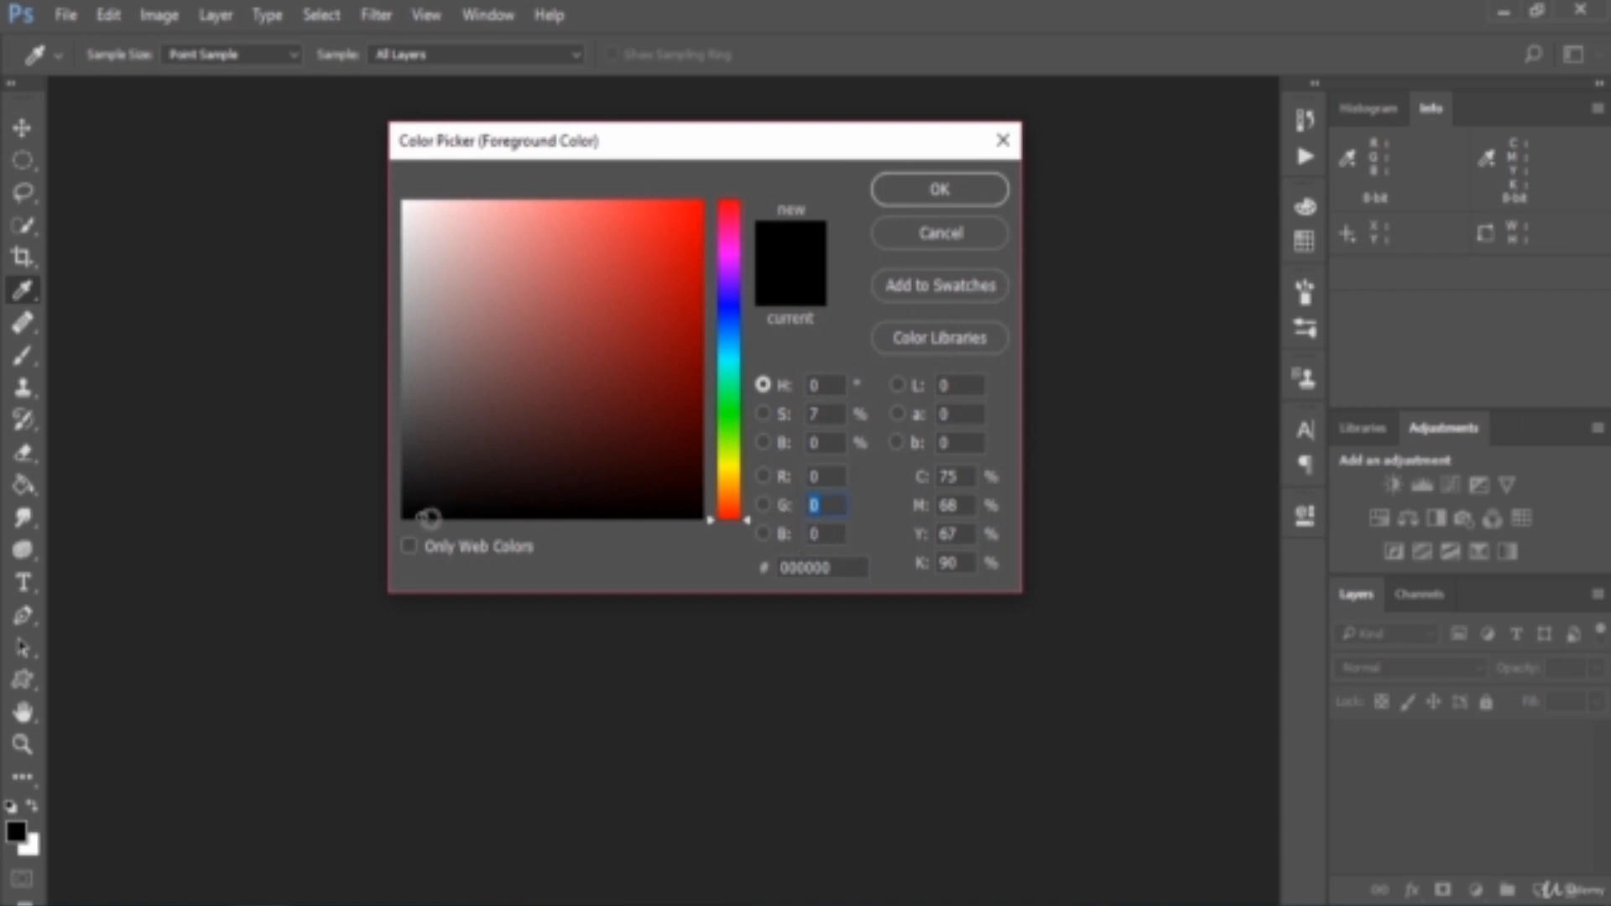
pyautogui.moveTo(423, 517); pyautogui.dragTo(394, 515)
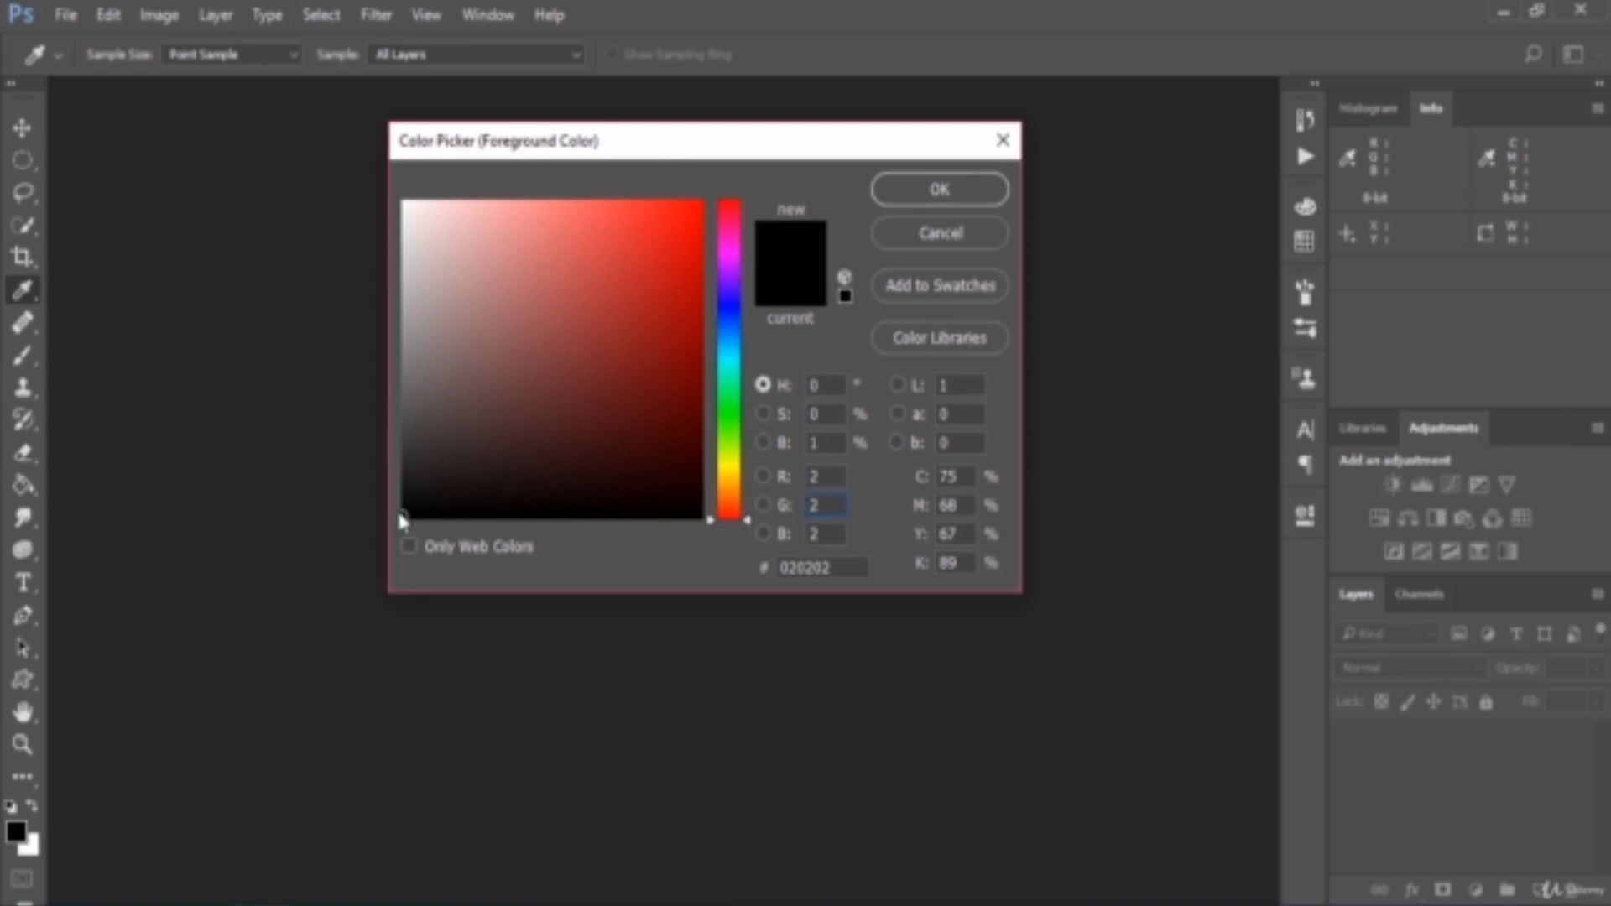
pyautogui.moveTo(421, 510); pyautogui.dragTo(356, 536)
pyautogui.moveTo(842, 487)
pyautogui.mouseDown()
pyautogui.moveTo(784, 483)
pyautogui.moveTo(753, 538)
pyautogui.mouseUp()
# Try pure red ff0000, muted red b13535 and bright blue 00ccff as foreground colours, compare their RGB values, and cancel
pyautogui.moveTo(652, 362); pyautogui.dragTo(690, 169)
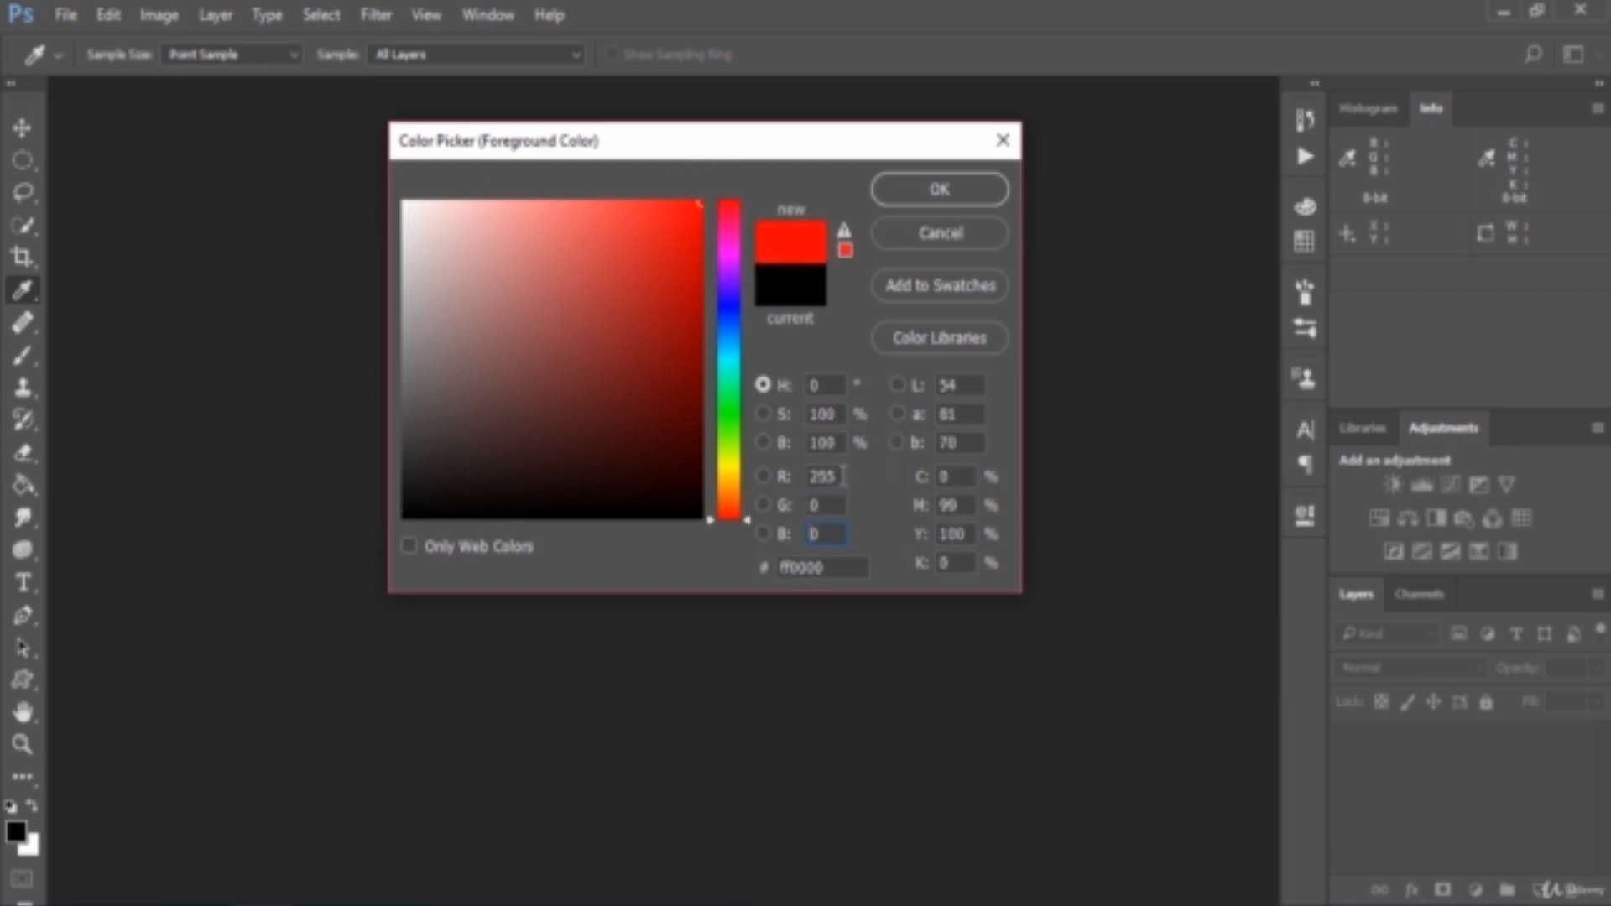
pyautogui.moveTo(844, 476); pyautogui.dragTo(795, 477)
pyautogui.moveTo(844, 530); pyautogui.dragTo(812, 535)
pyautogui.click(613, 298)
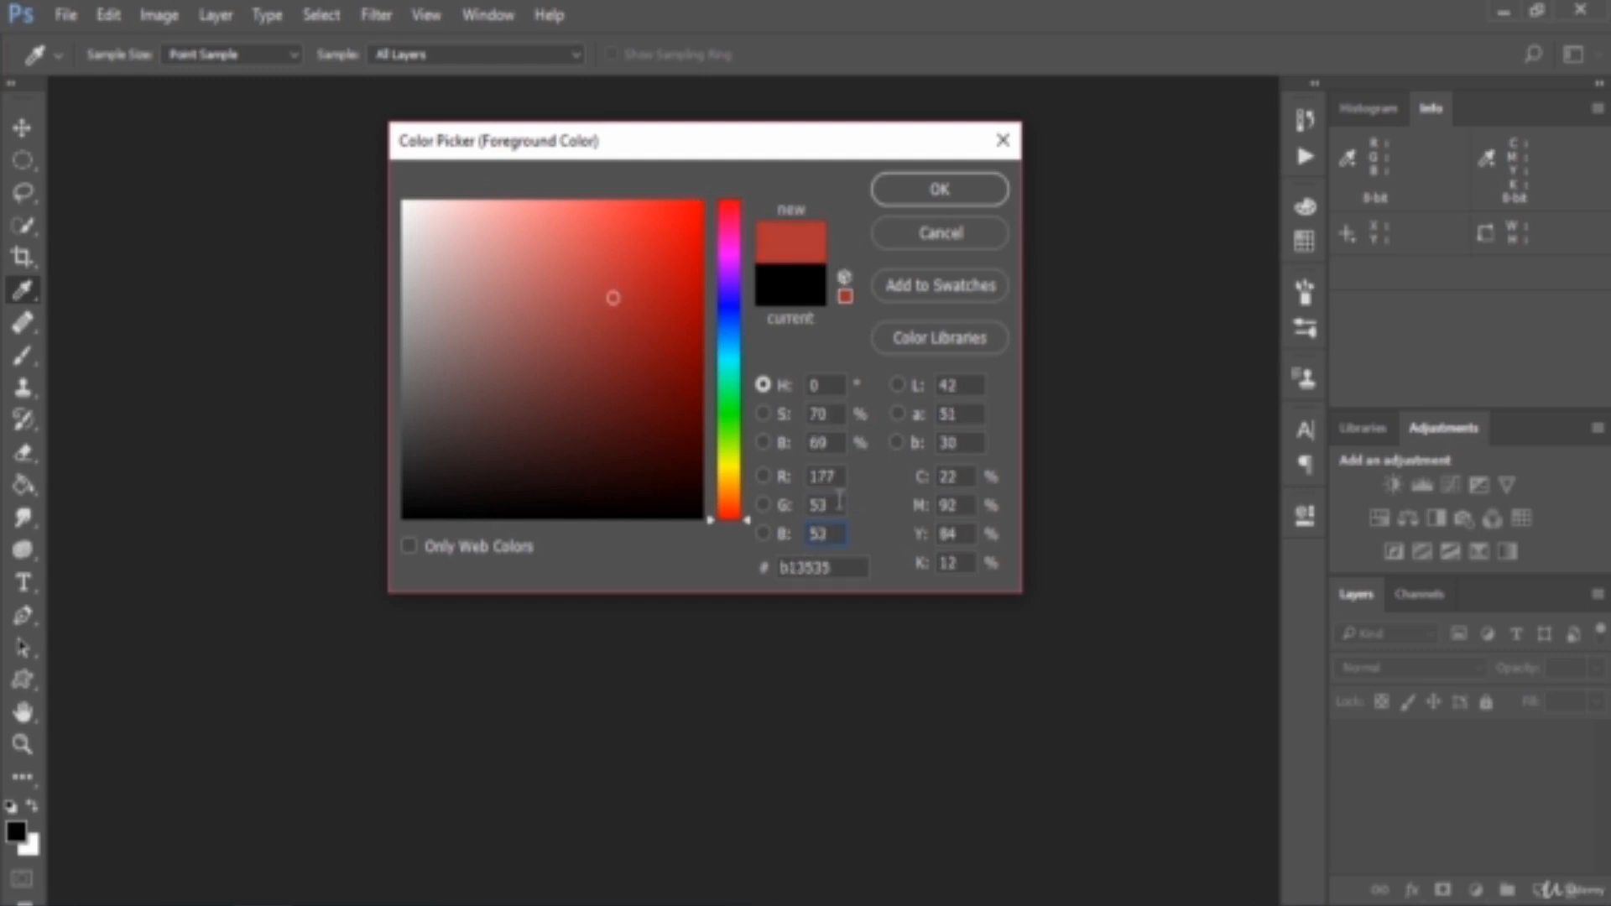
pyautogui.click(728, 350)
pyautogui.moveTo(636, 302); pyautogui.dragTo(805, 141)
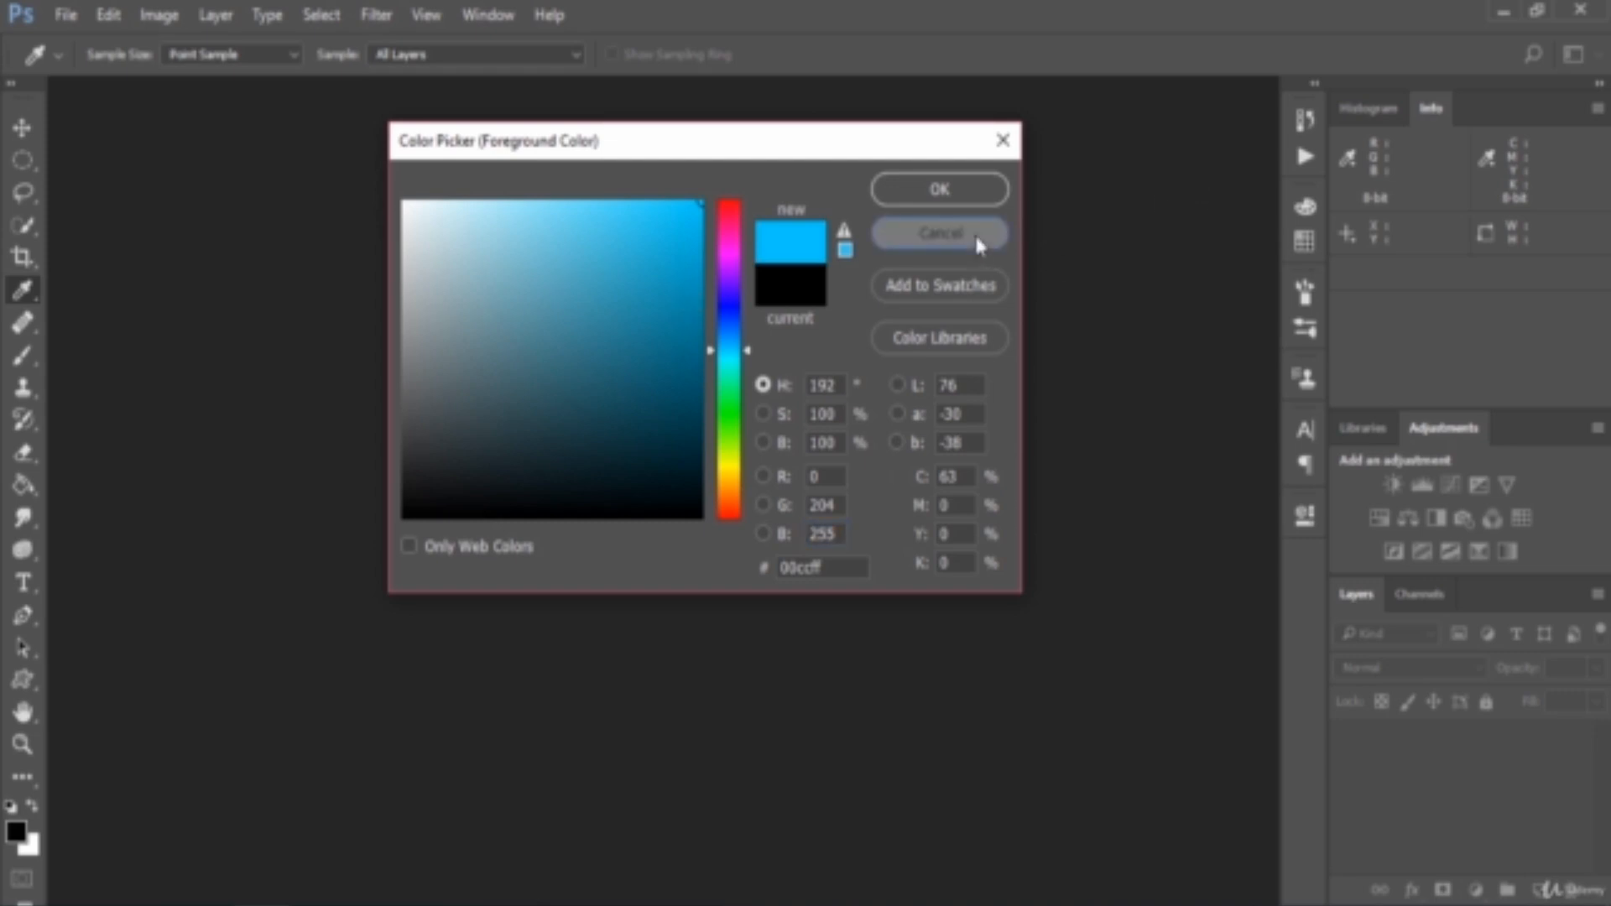
pyautogui.click(940, 233)
pyautogui.press('v')
# Create a new document with a white background and add an empty layer above it
pyautogui.click(67, 15)
pyautogui.click(84, 42)
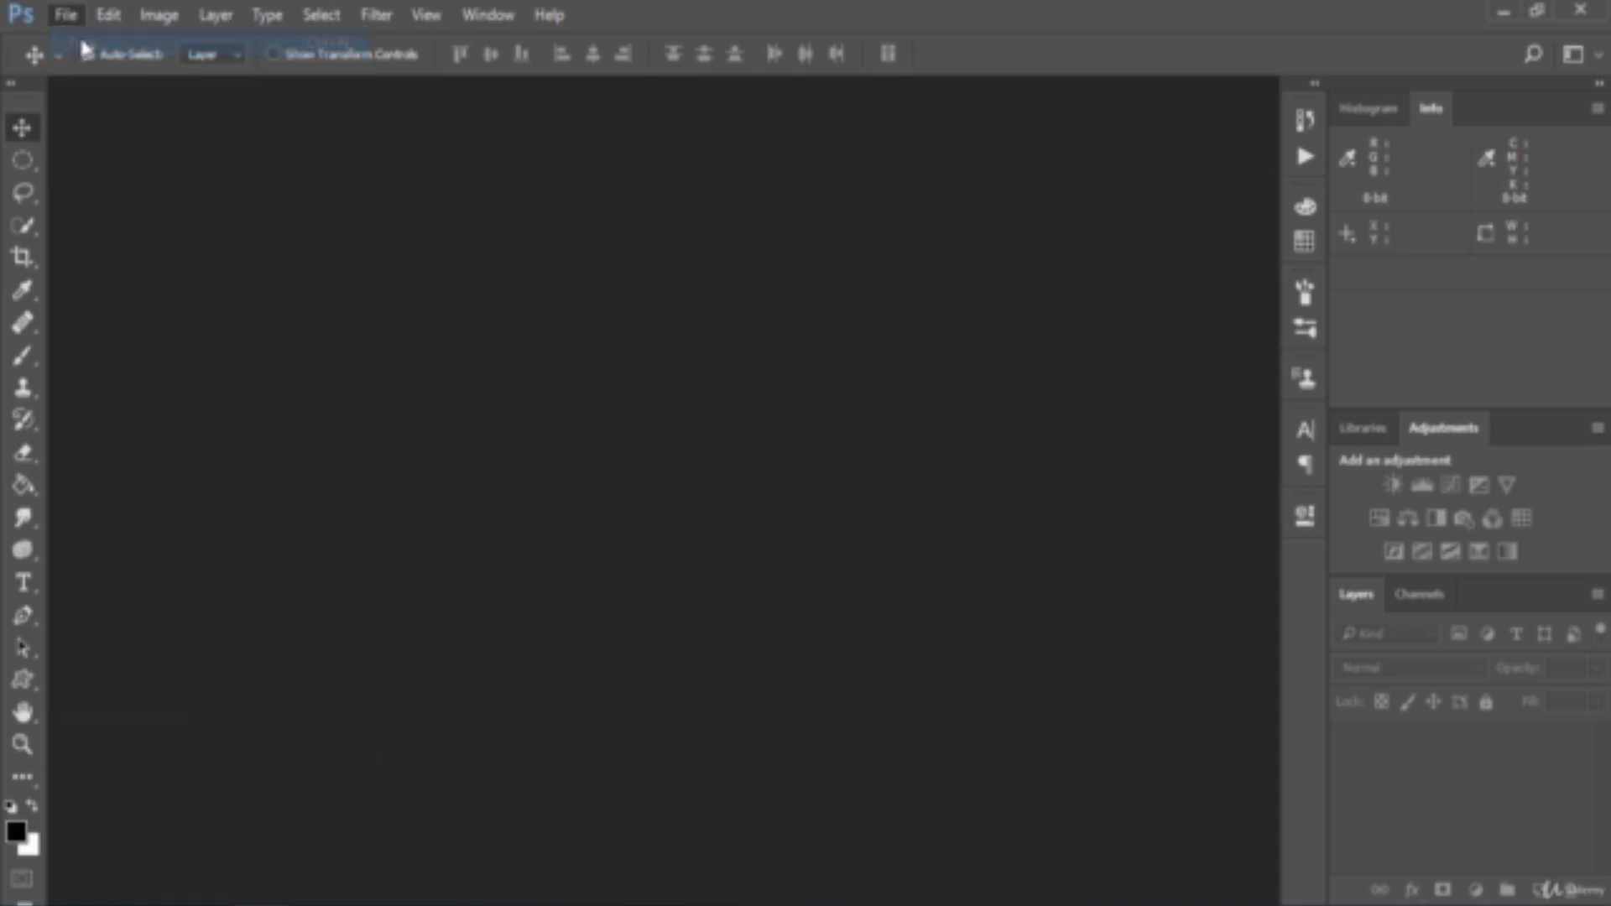
pyautogui.click(923, 215)
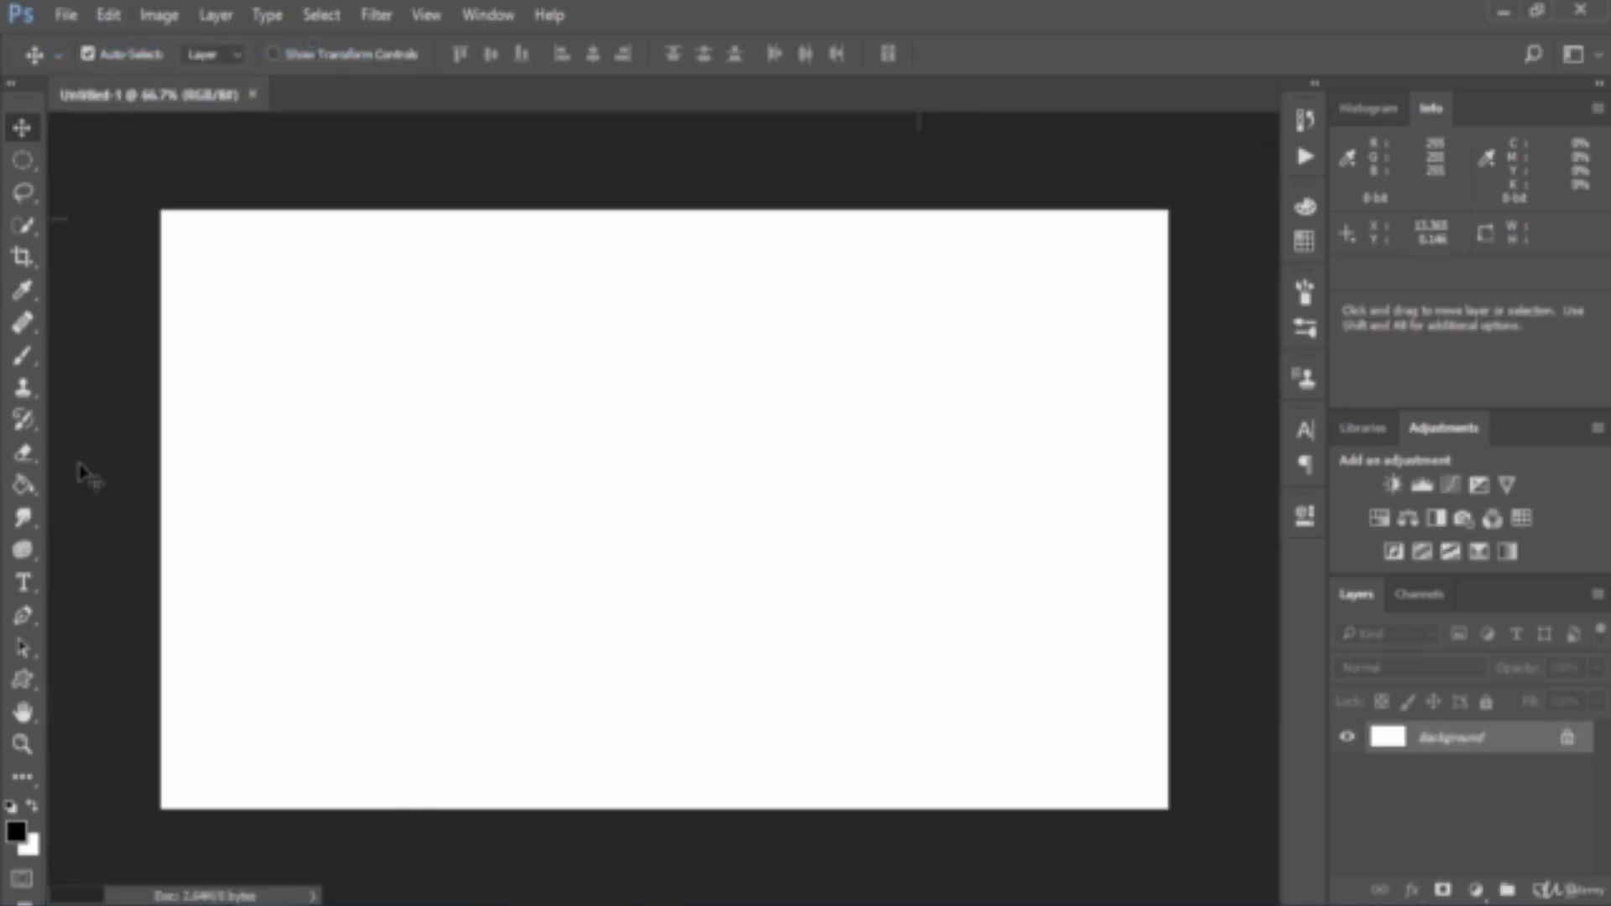
pyautogui.click(1544, 889)
# Draw a circular selection about 6.4 ruler units across near the middle of the canvas with the Elliptical Marquee tool
pyautogui.click(24, 160)
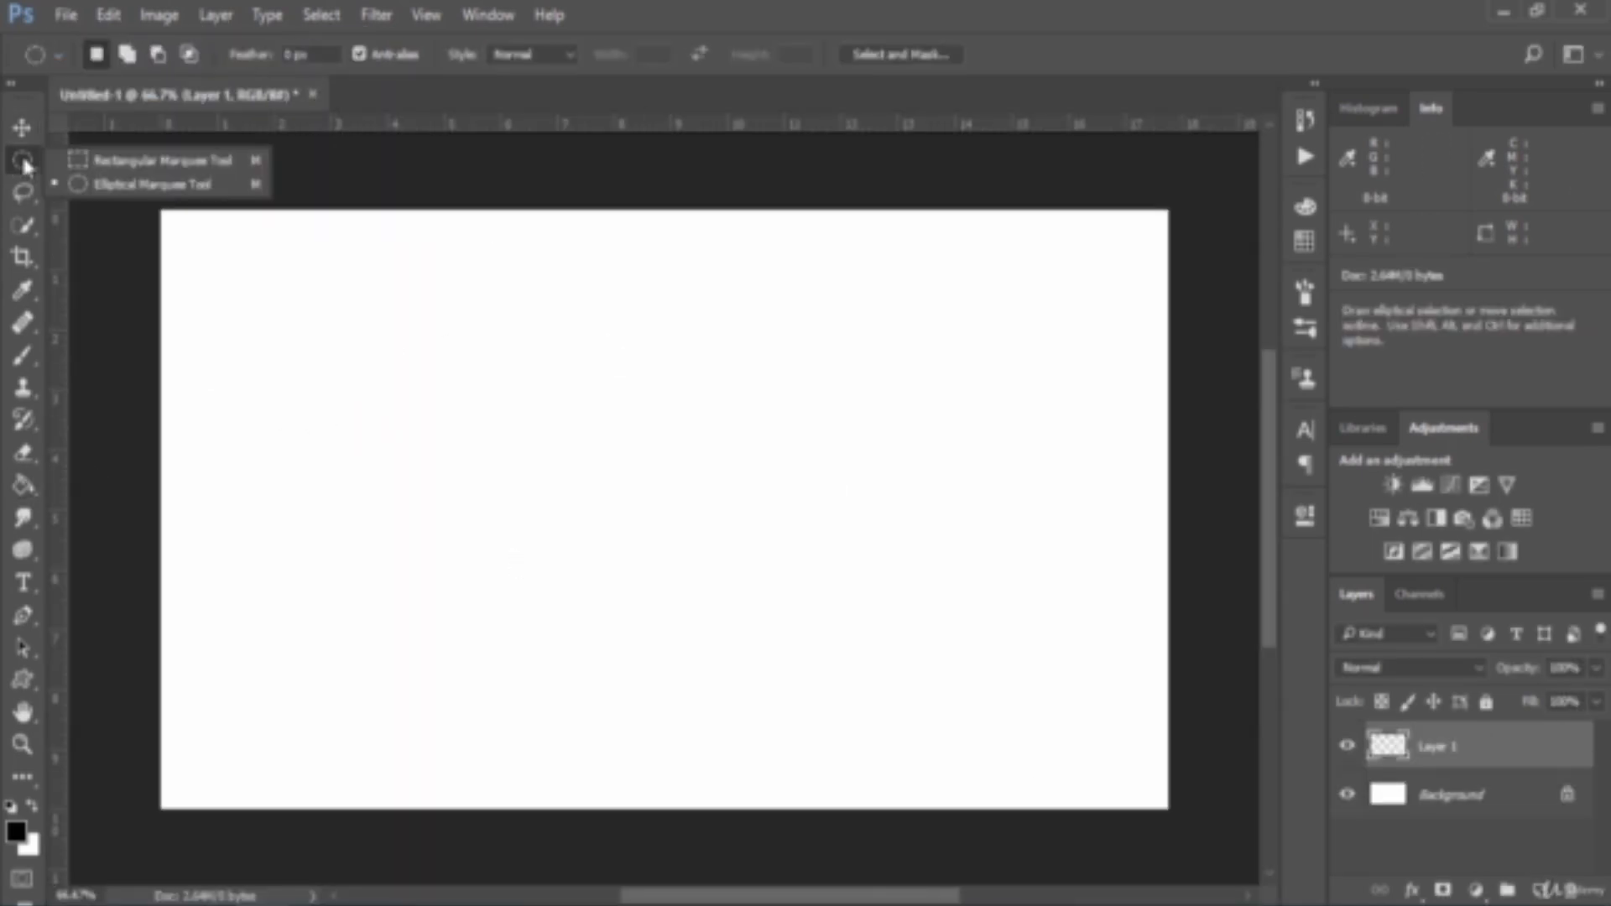
pyautogui.click(159, 183)
pyautogui.moveTo(506, 315); pyautogui.dragTo(867, 697)
# Set the foreground colour to pure red (ff0000: R 255, G 0, B 0)
pyautogui.click(15, 831)
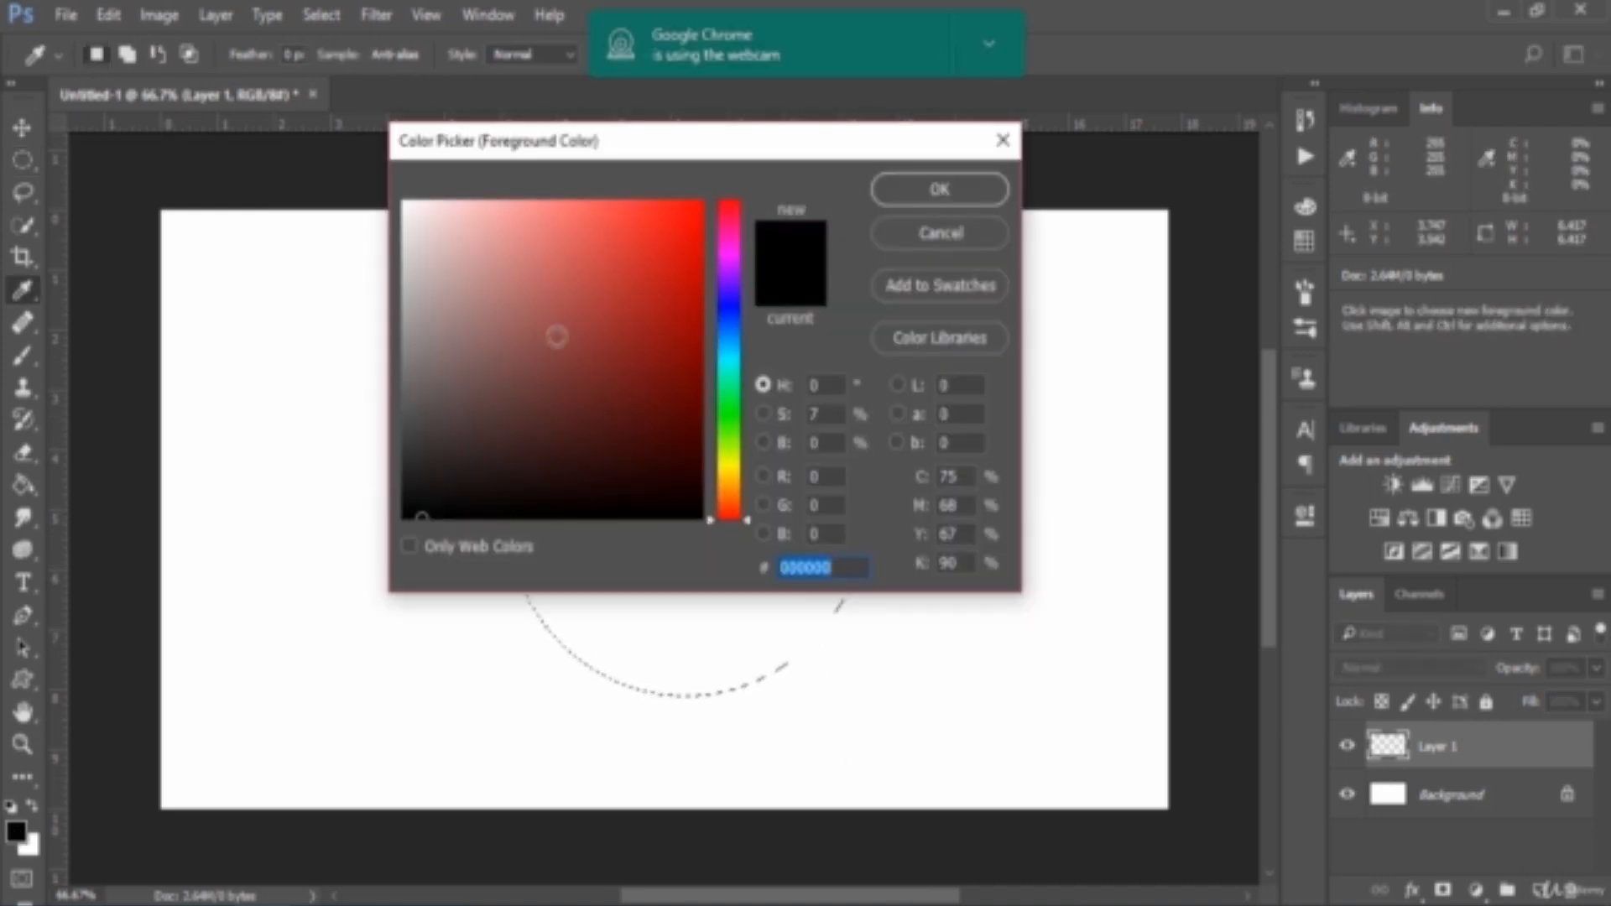
pyautogui.click(701, 202)
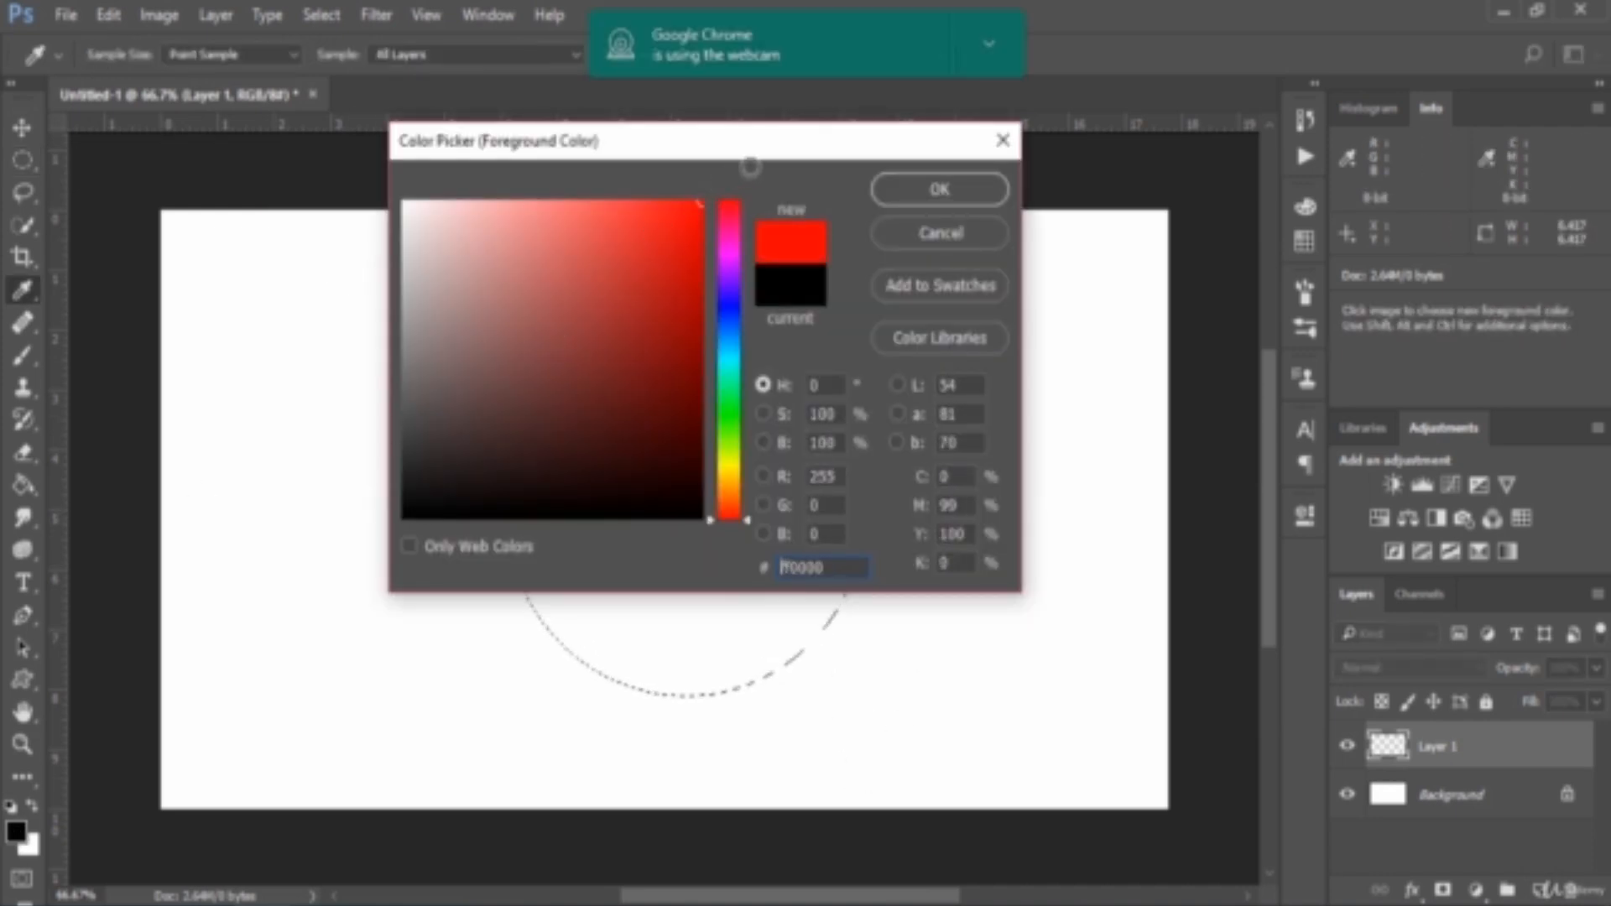
pyautogui.click(983, 40)
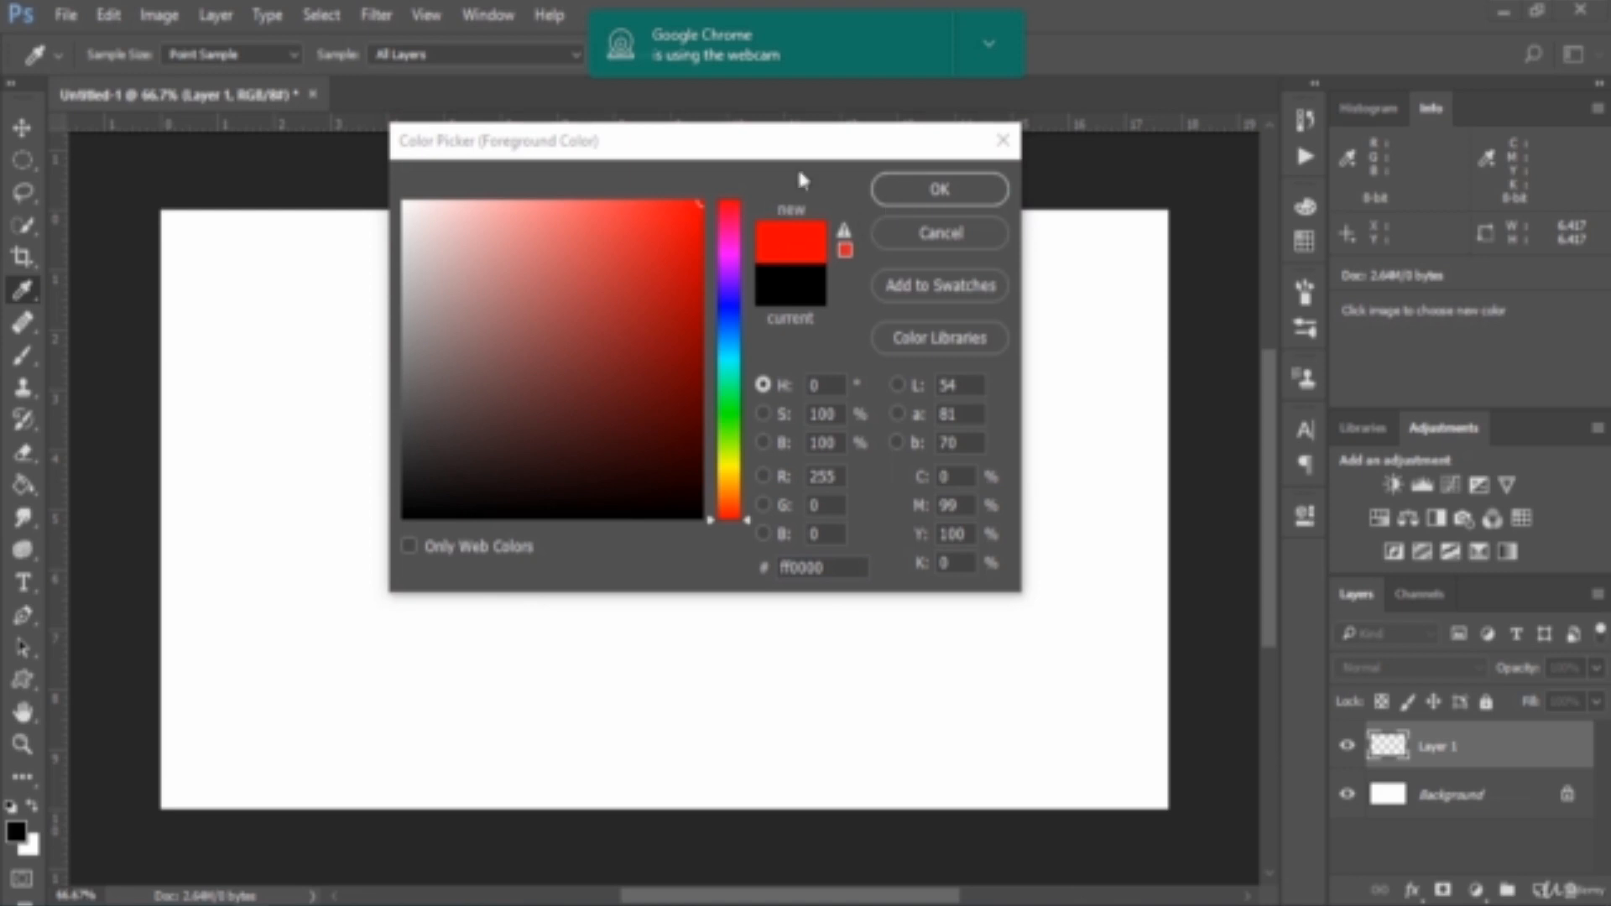
pyautogui.click(844, 484)
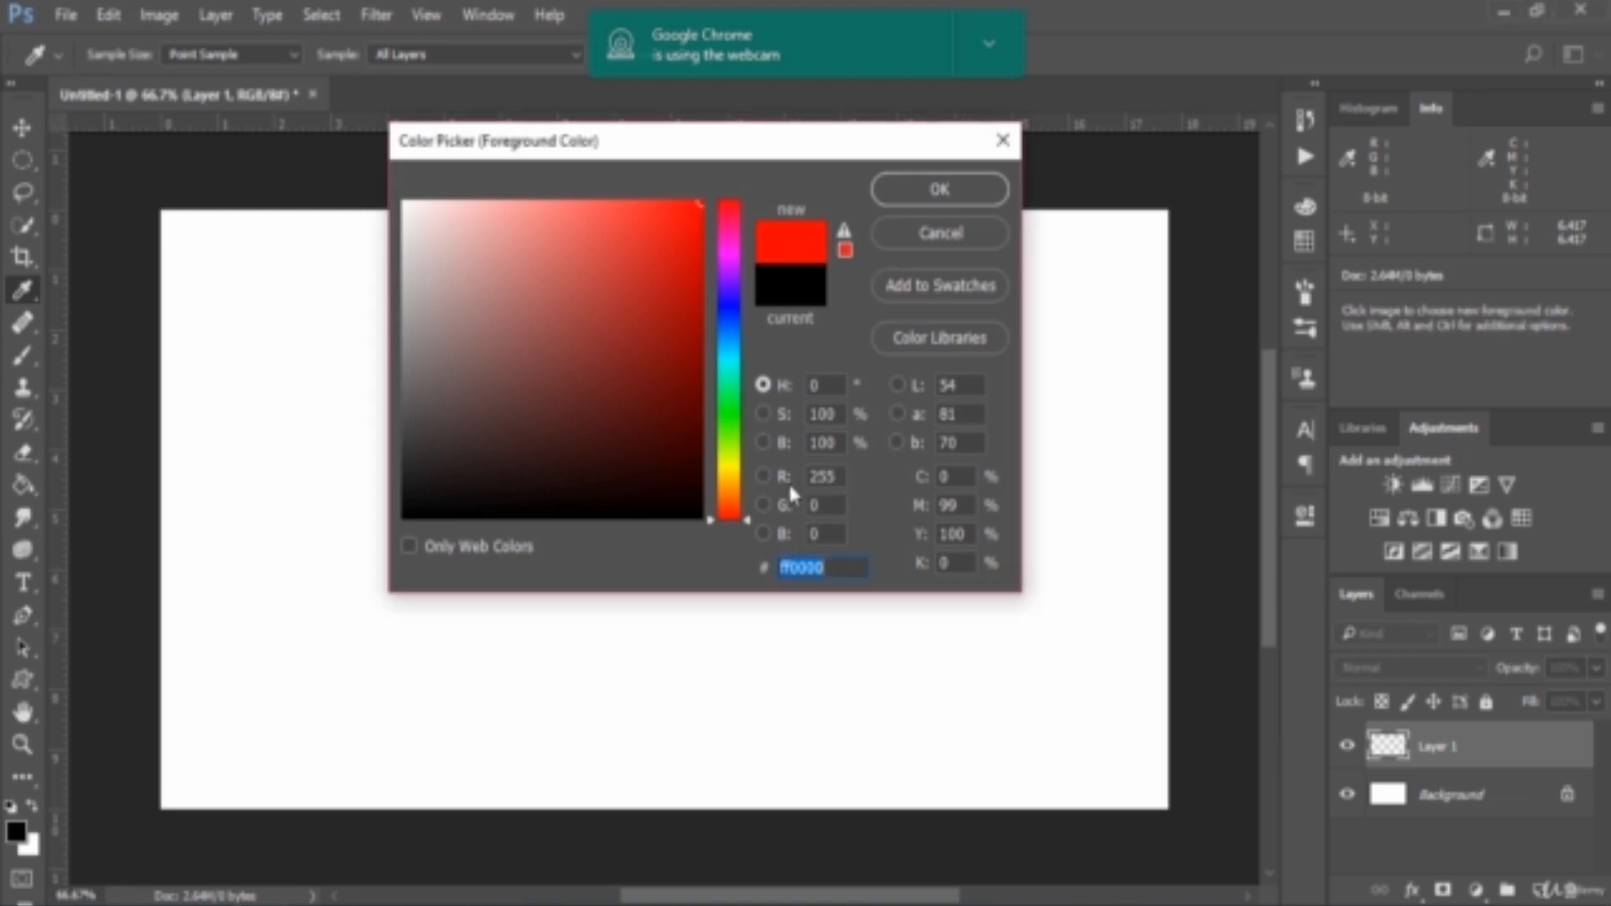
pyautogui.click(826, 476)
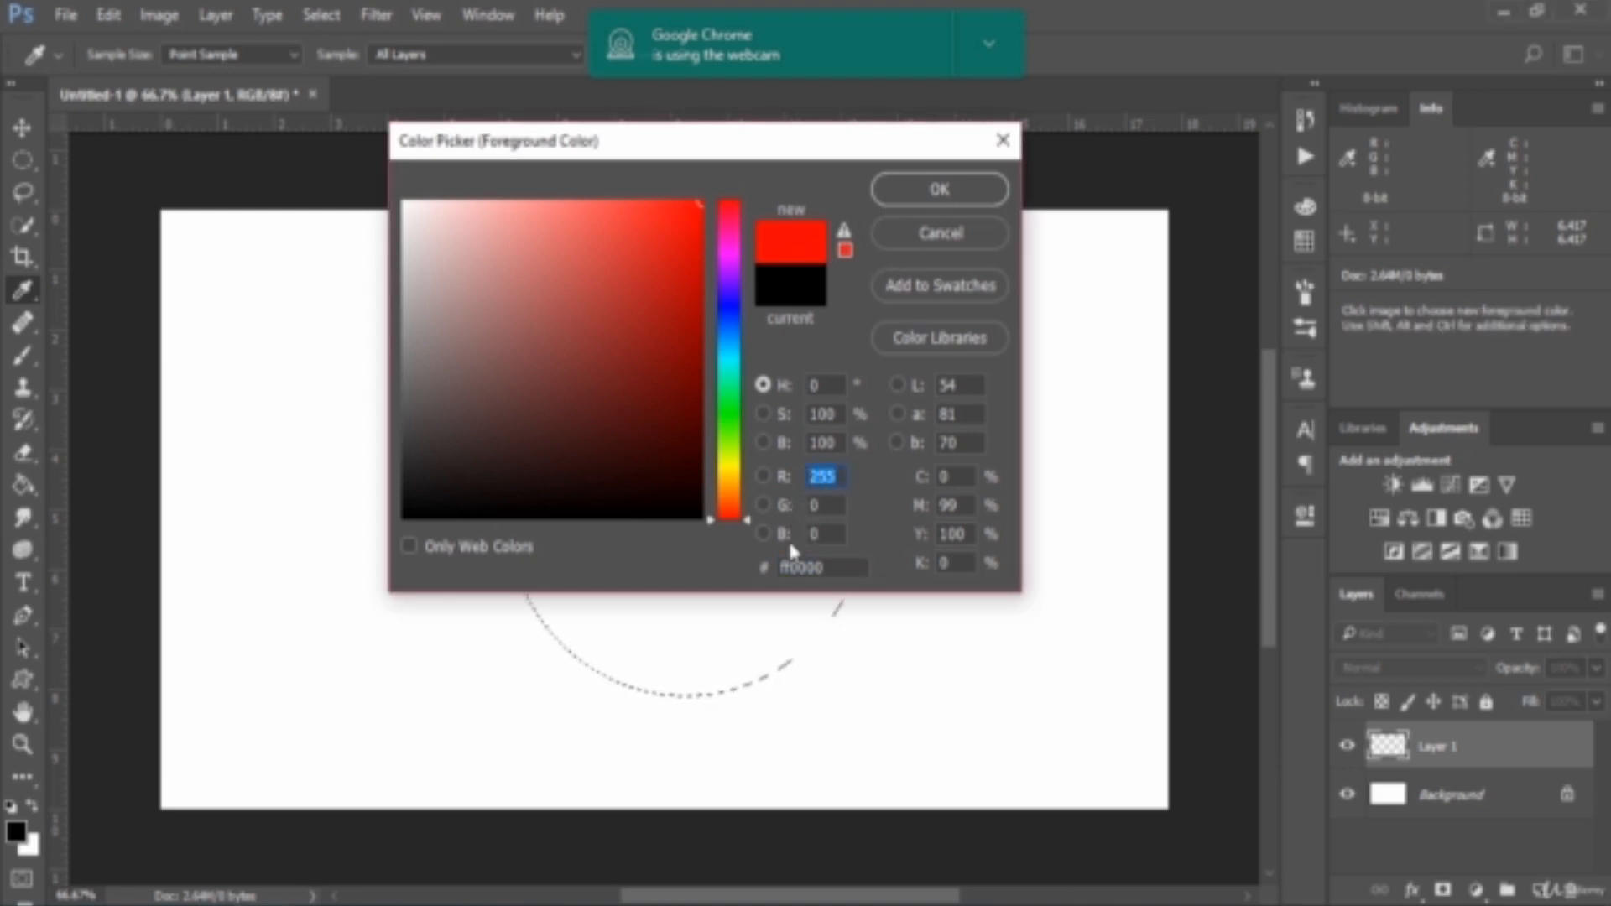
pyautogui.click(923, 189)
pyautogui.press('m')
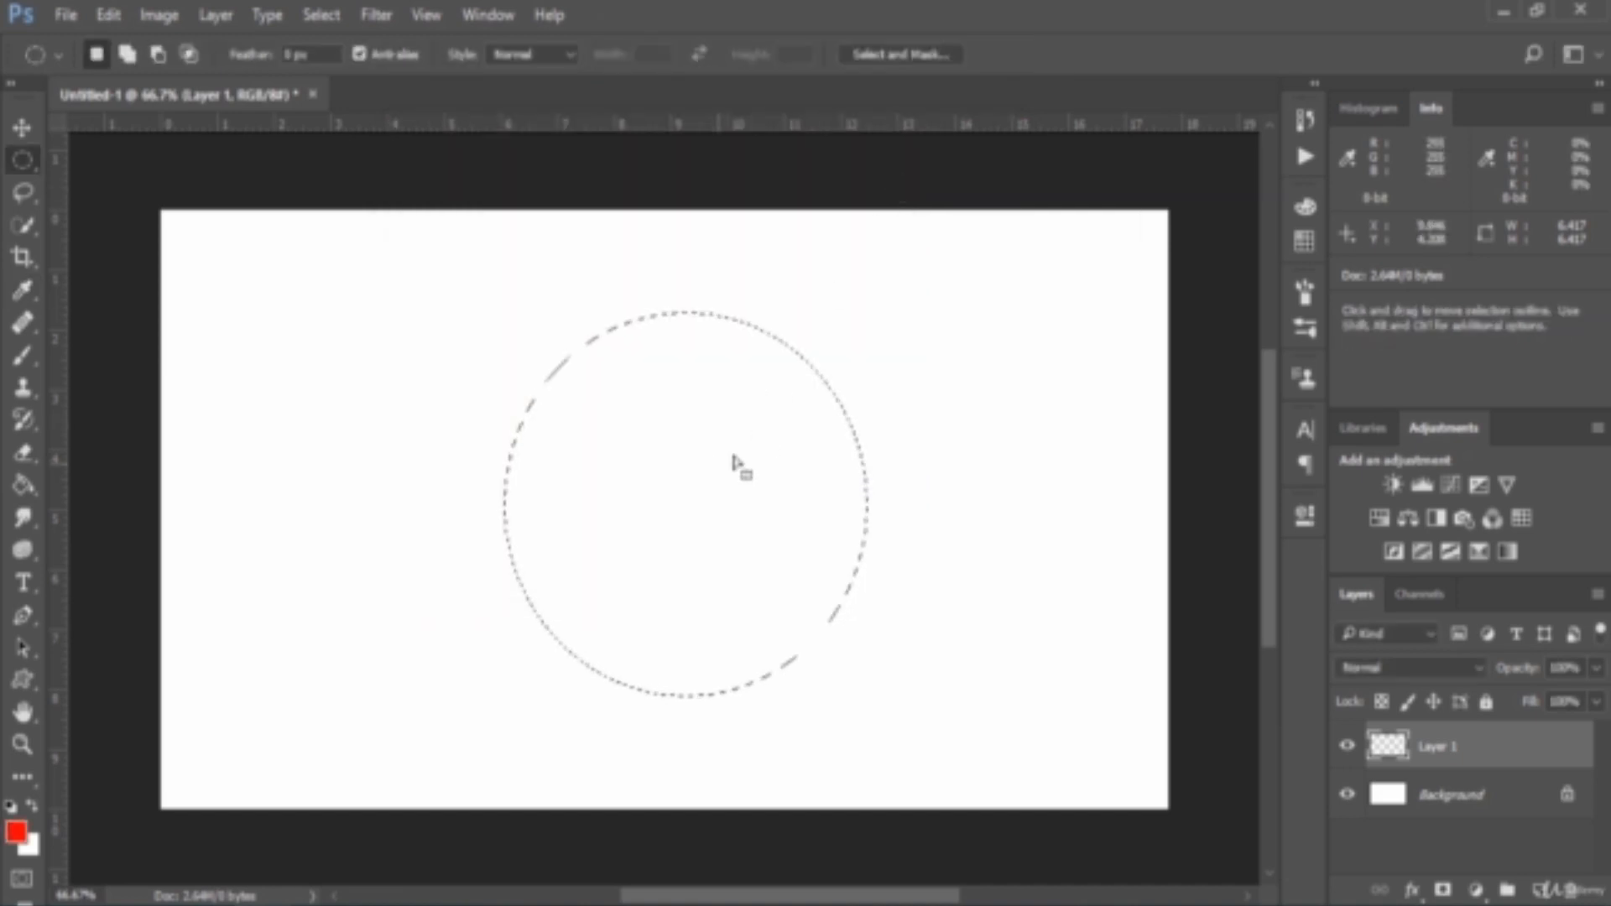
# Fill the circular selection on Layer 1 with the red foreground colour and duplicate the circle onto a new layer
pyautogui.click(32, 499)
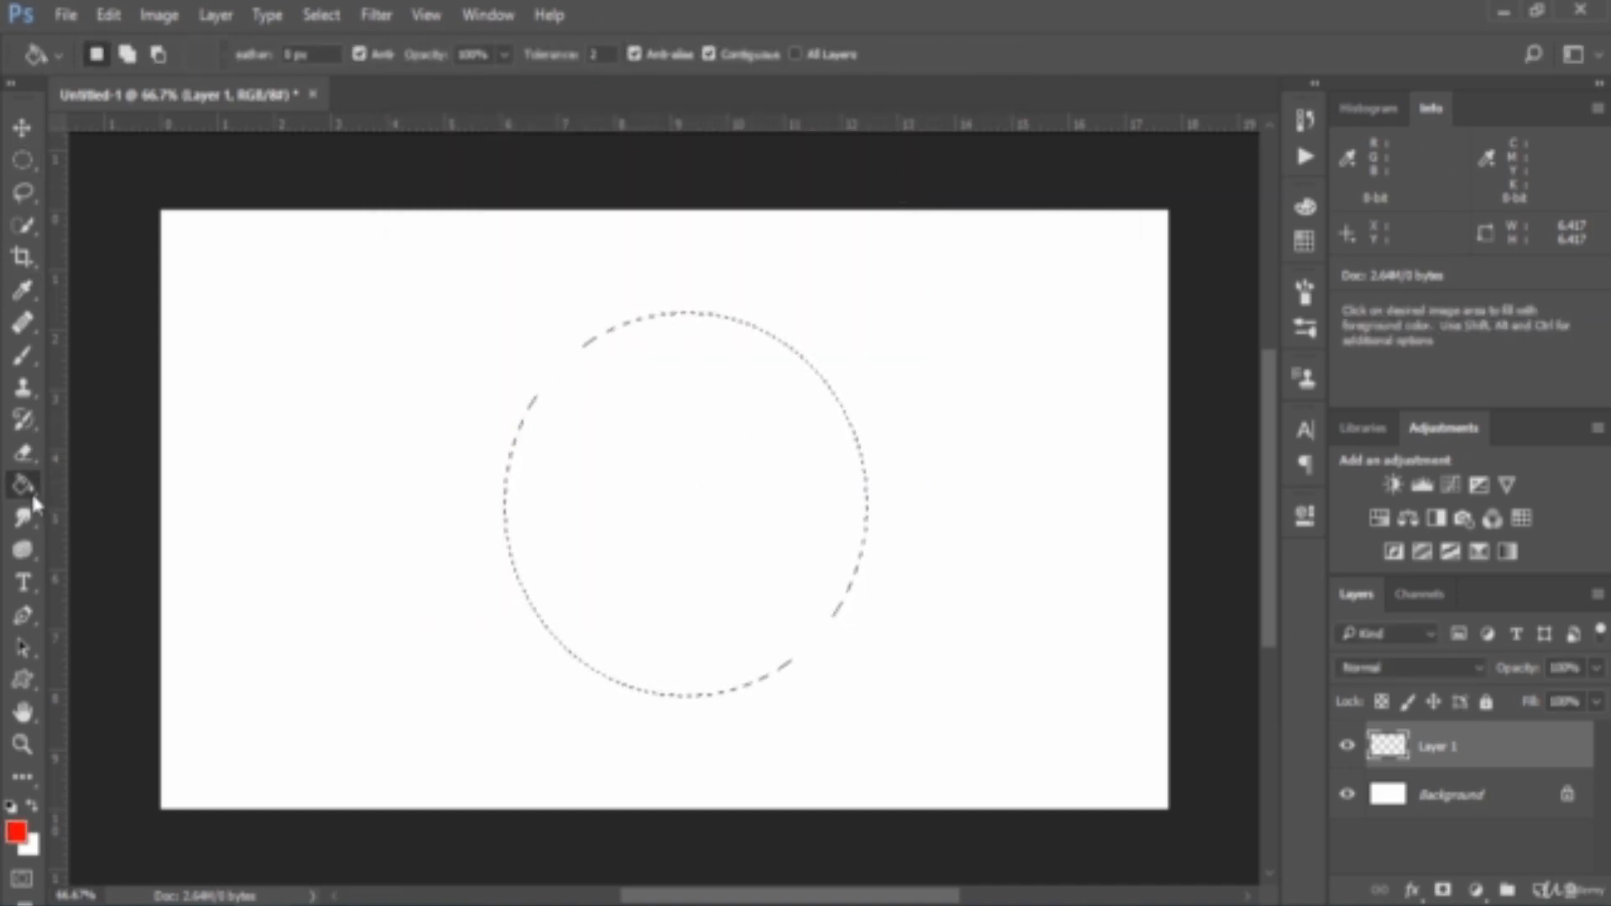
pyautogui.click(633, 505)
pyautogui.hotkey('ctrl', 'j')
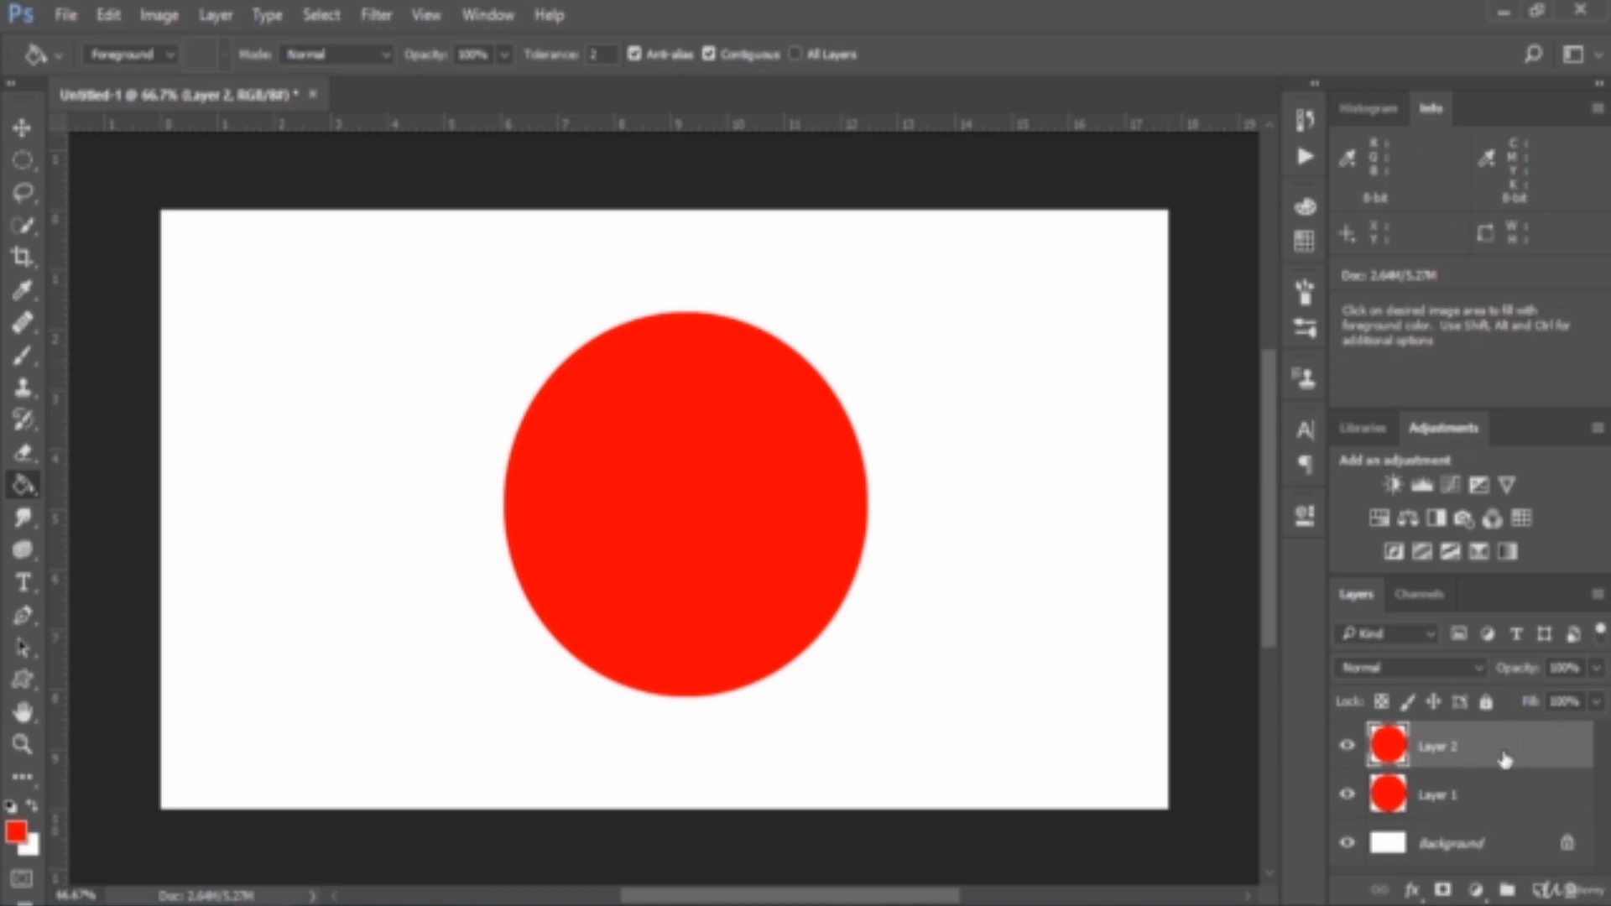
# Make Layer 1 the active layer and set the foreground colour to pure green (00ff00: R 0, G 255, B 0)
pyautogui.click(1492, 807)
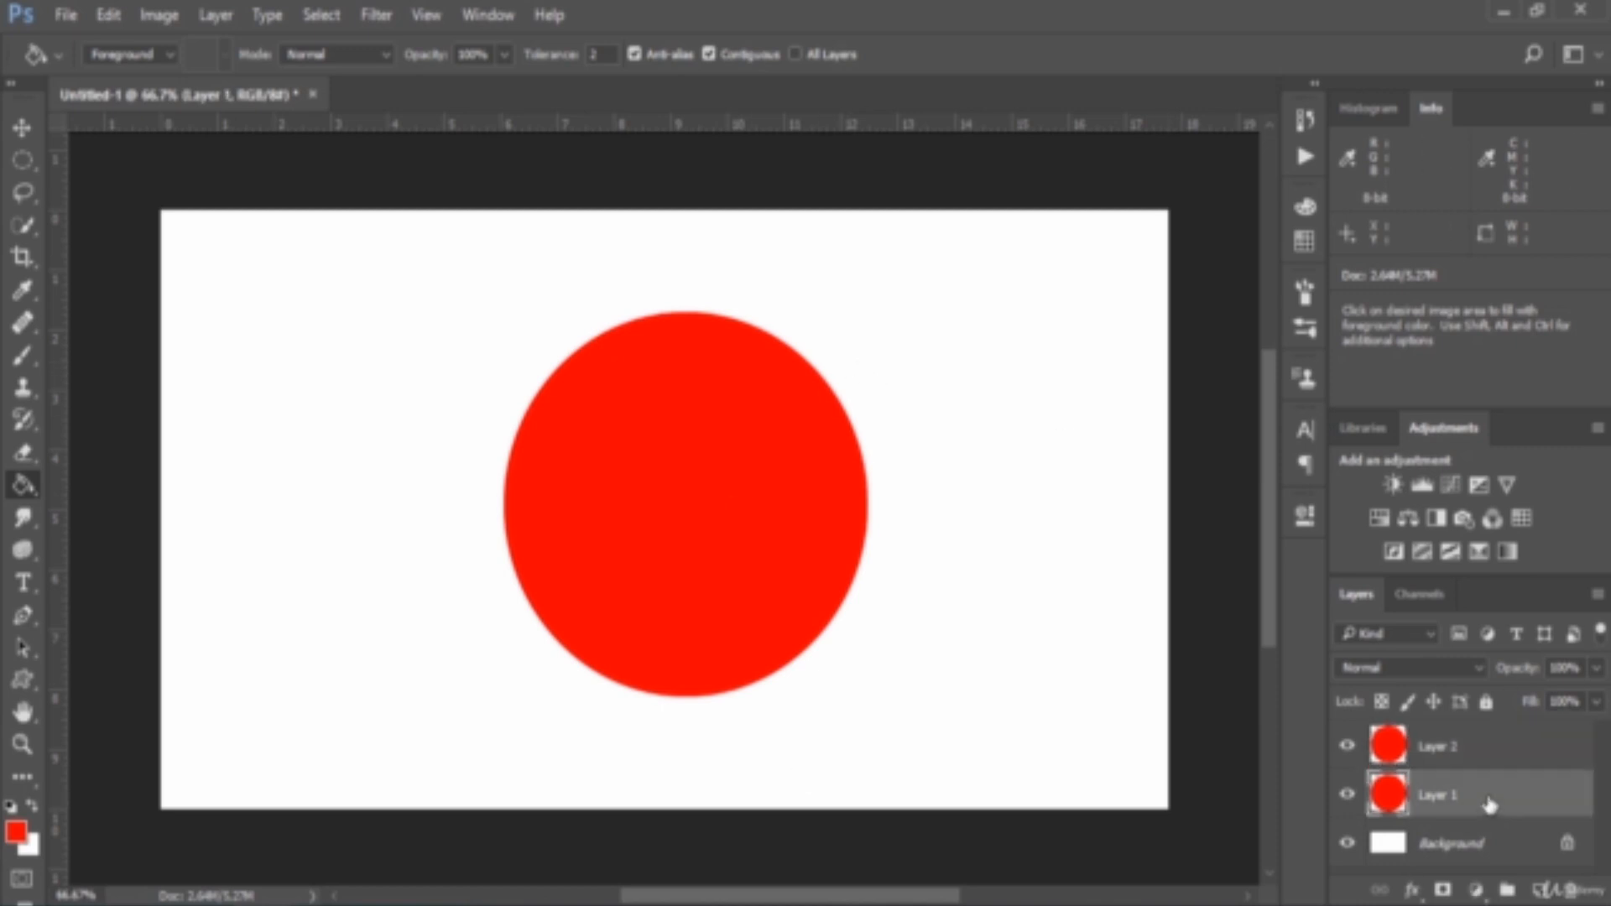
pyautogui.click(16, 831)
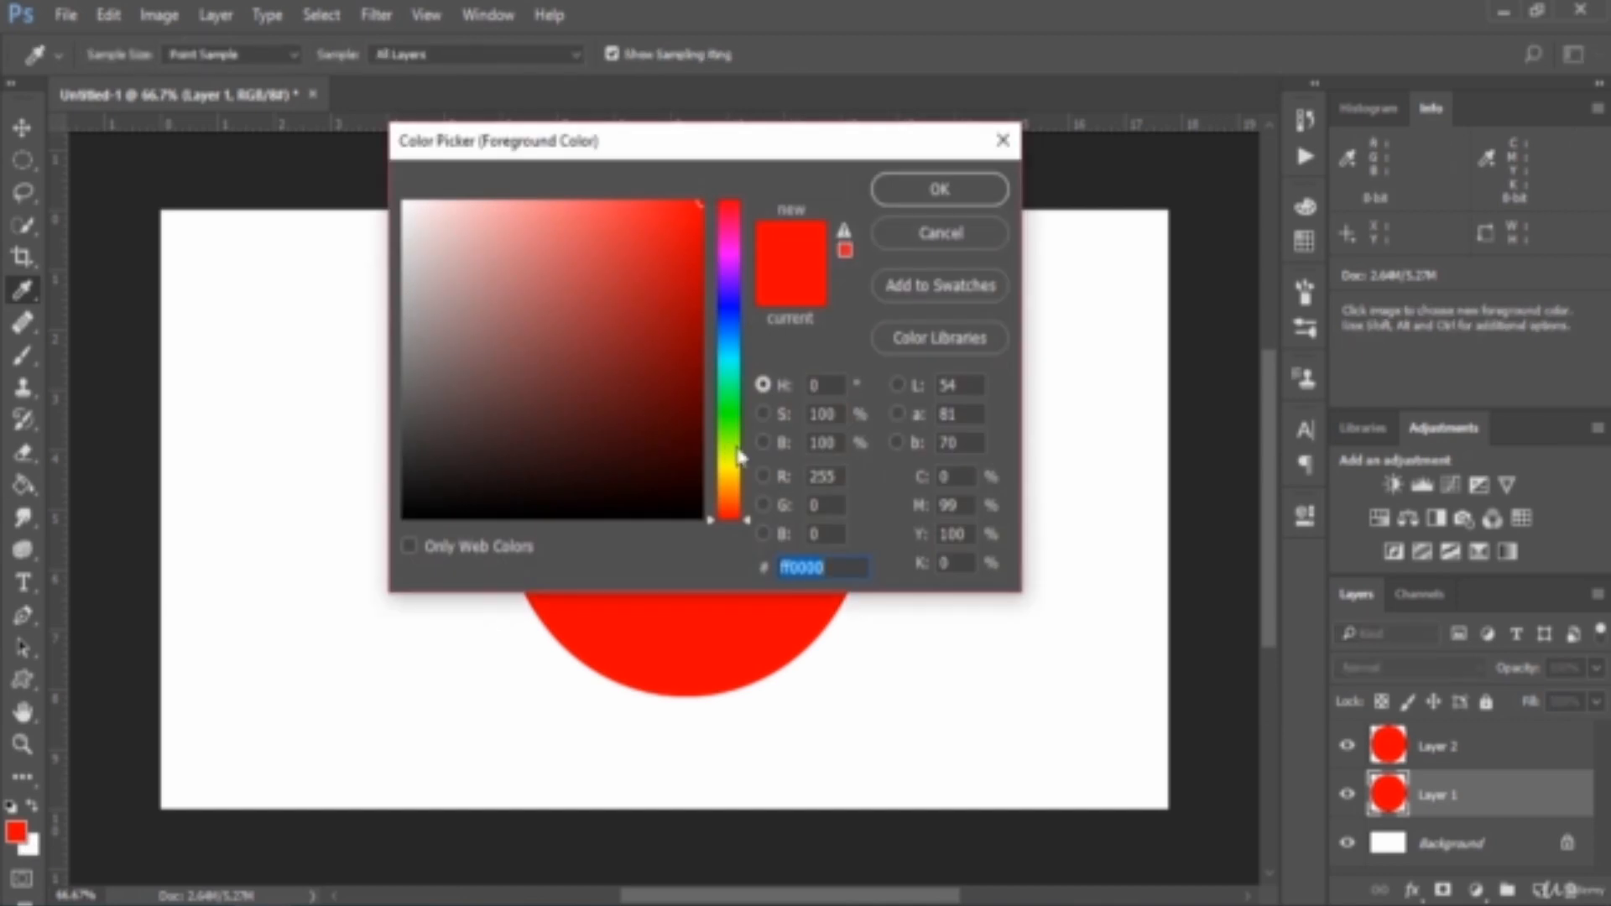
pyautogui.click(729, 429)
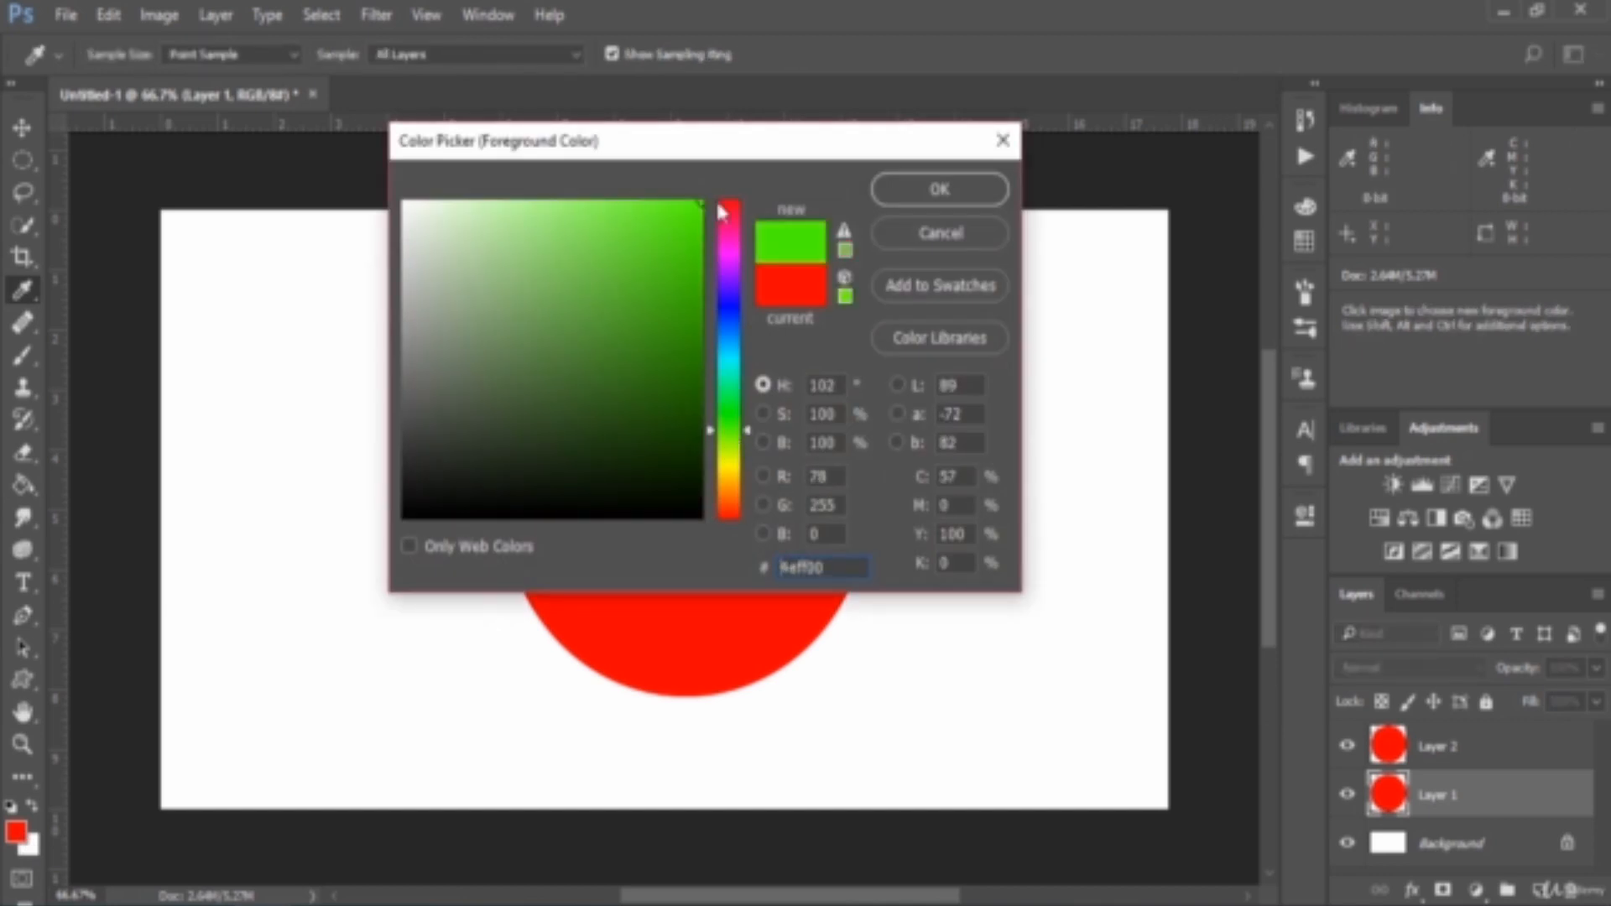
pyautogui.click(733, 415)
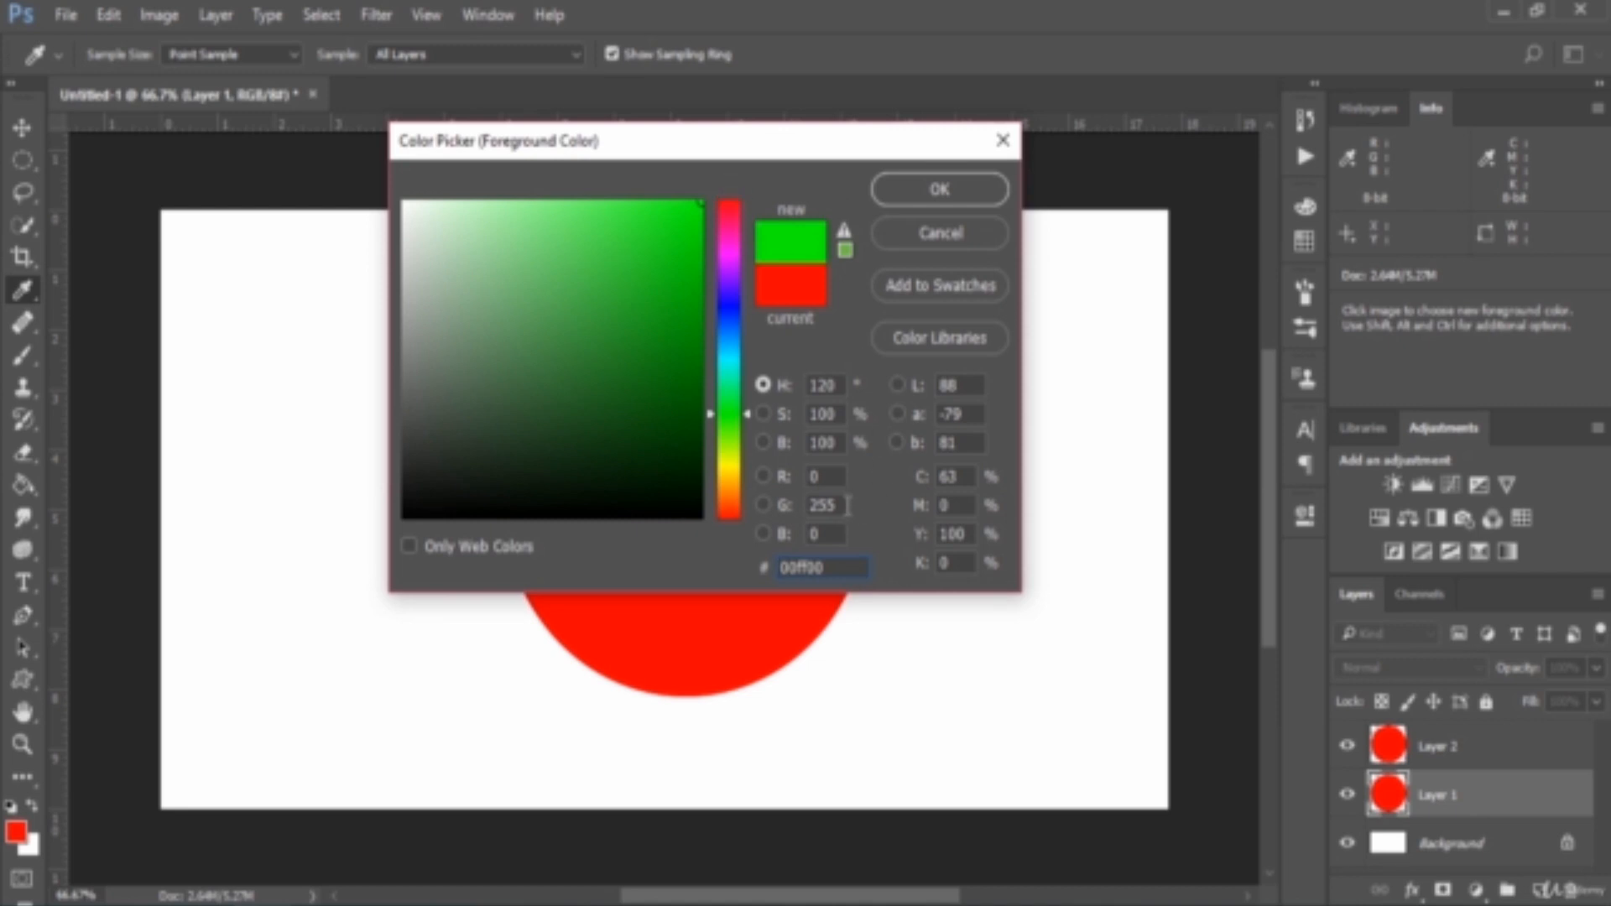
pyautogui.click(837, 502)
pyautogui.doubleClick(837, 504)
pyautogui.doubleClick(827, 476)
pyautogui.doubleClick(831, 533)
pyautogui.click(938, 188)
pyautogui.press('g')
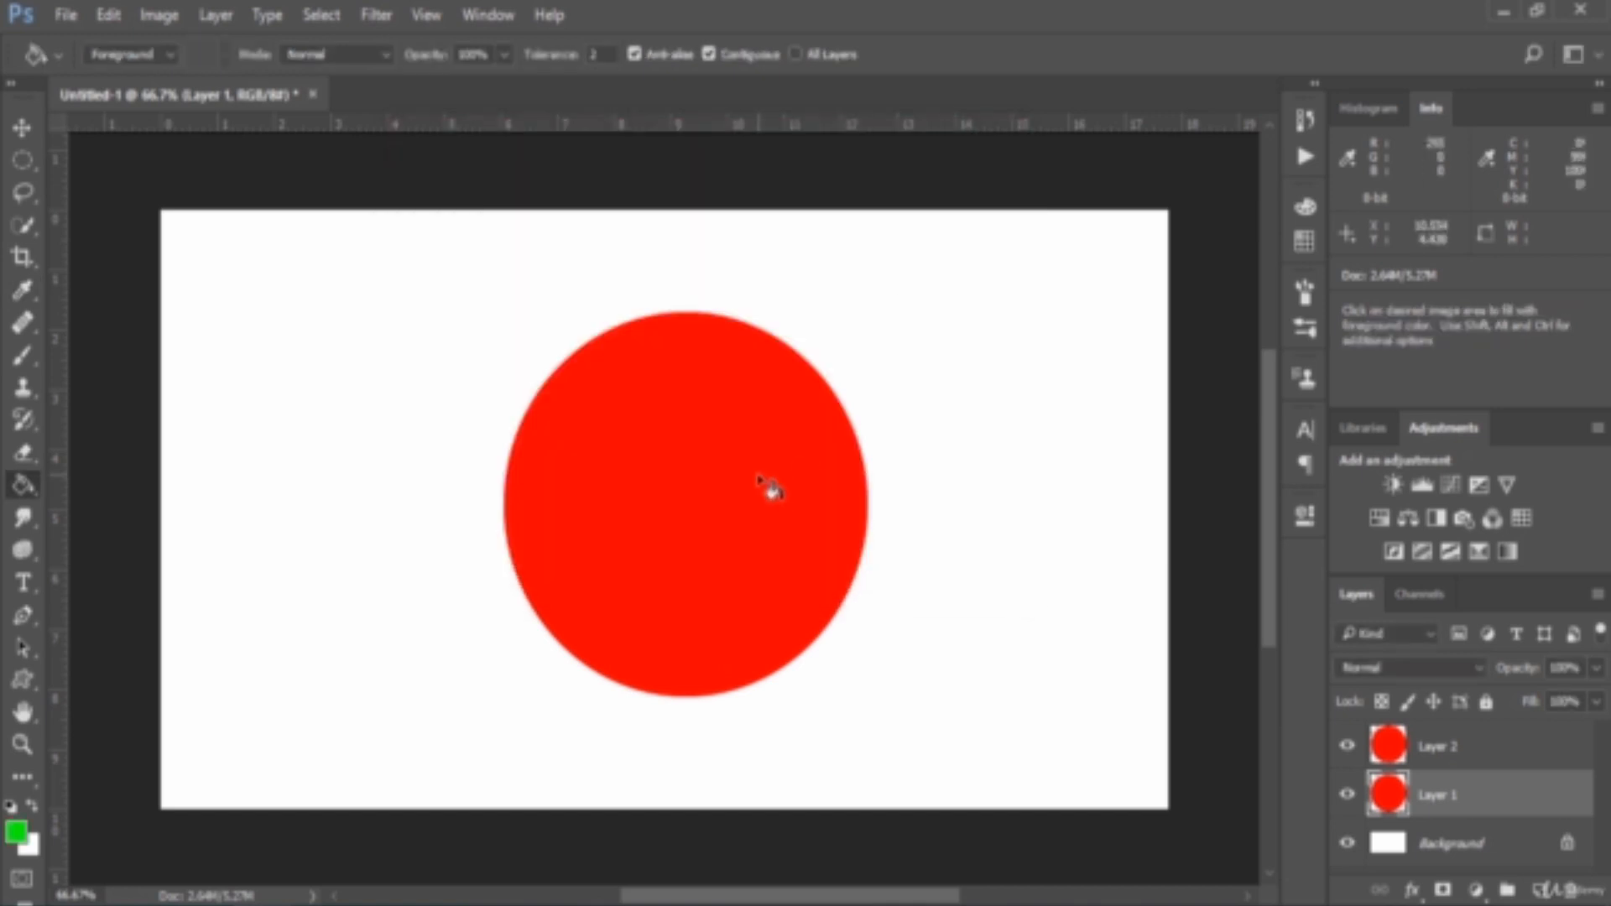
# Fill the Layer 1 circle with green and check it by hiding and showing Layer 2
pyautogui.click(763, 485)
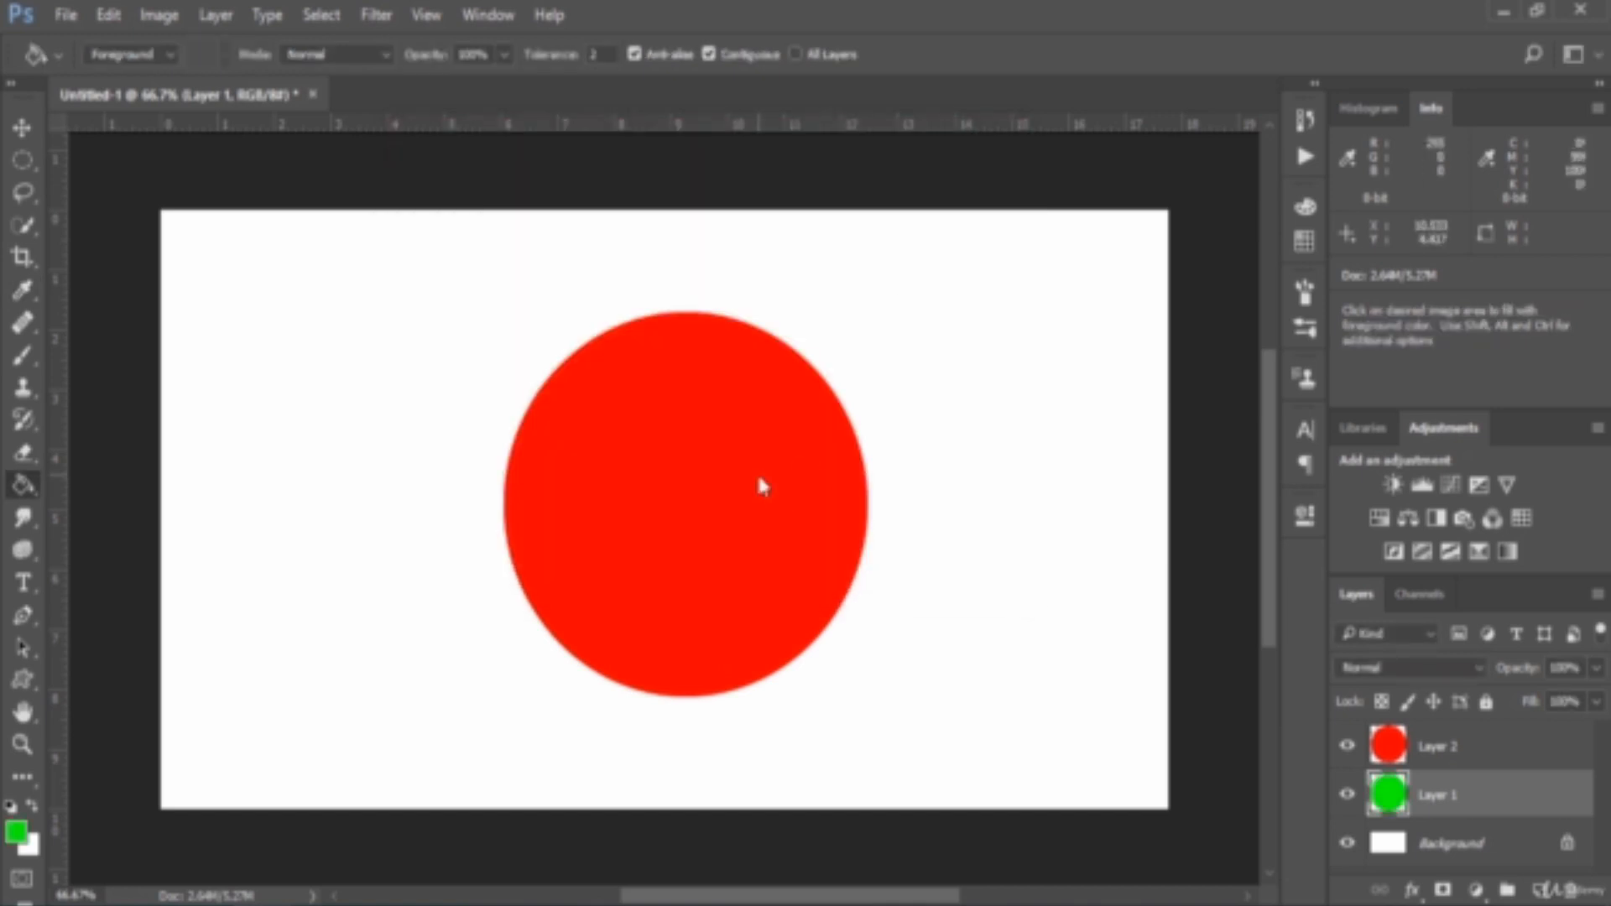
pyautogui.click(1347, 746)
pyautogui.click(1346, 746)
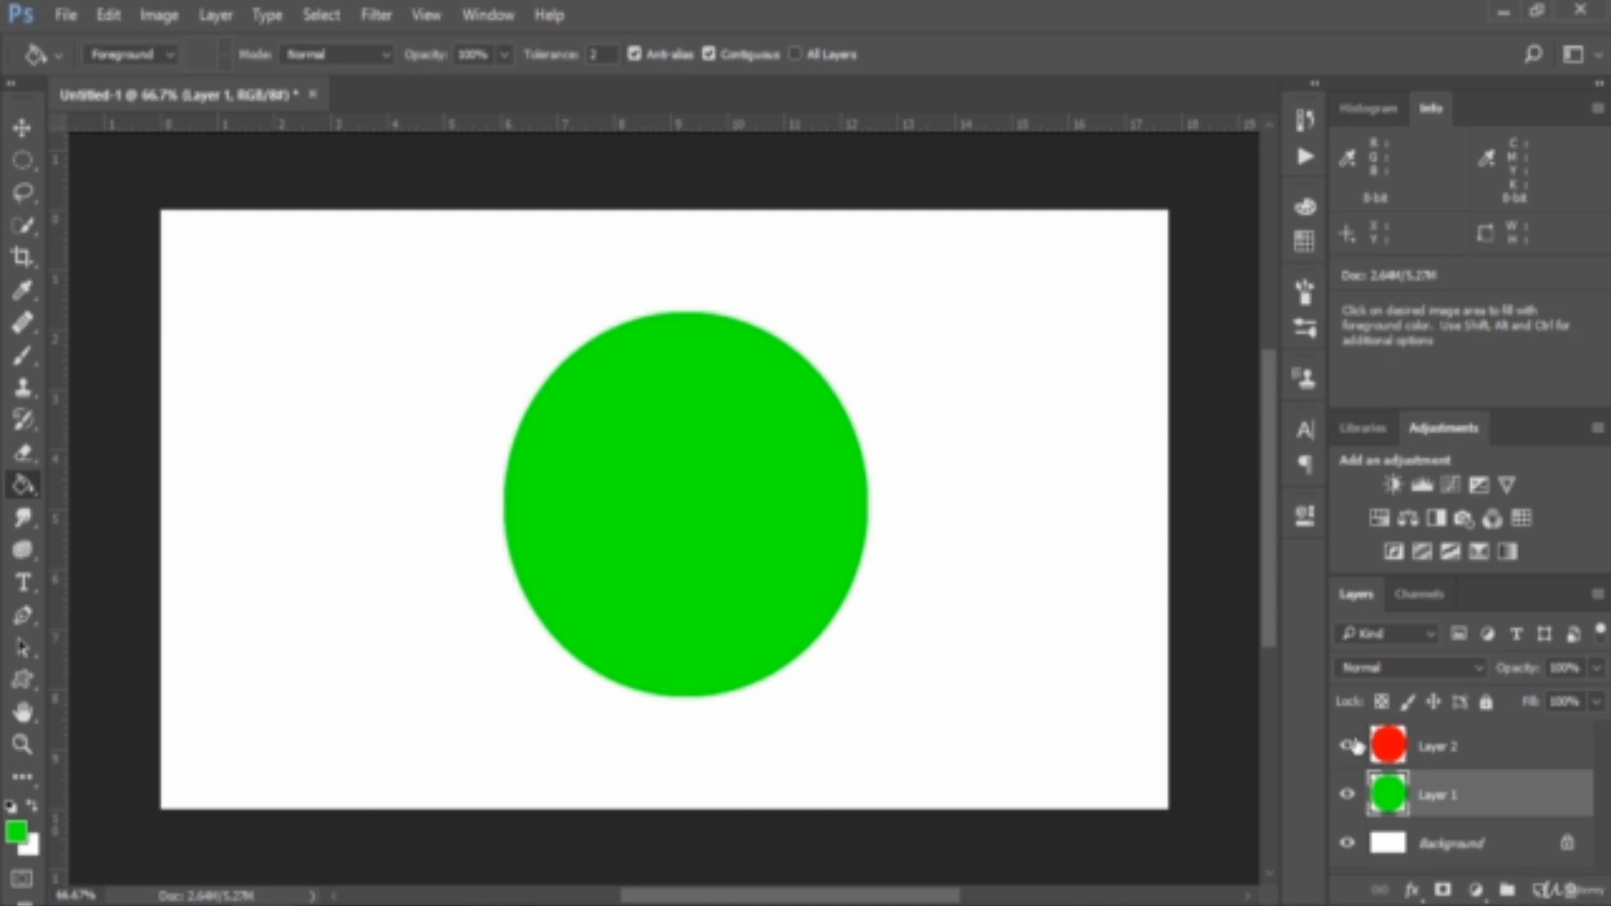
# Set Layer 2's blend mode to Difference and stamp all visible layers into a new layer on top
pyautogui.click(1510, 756)
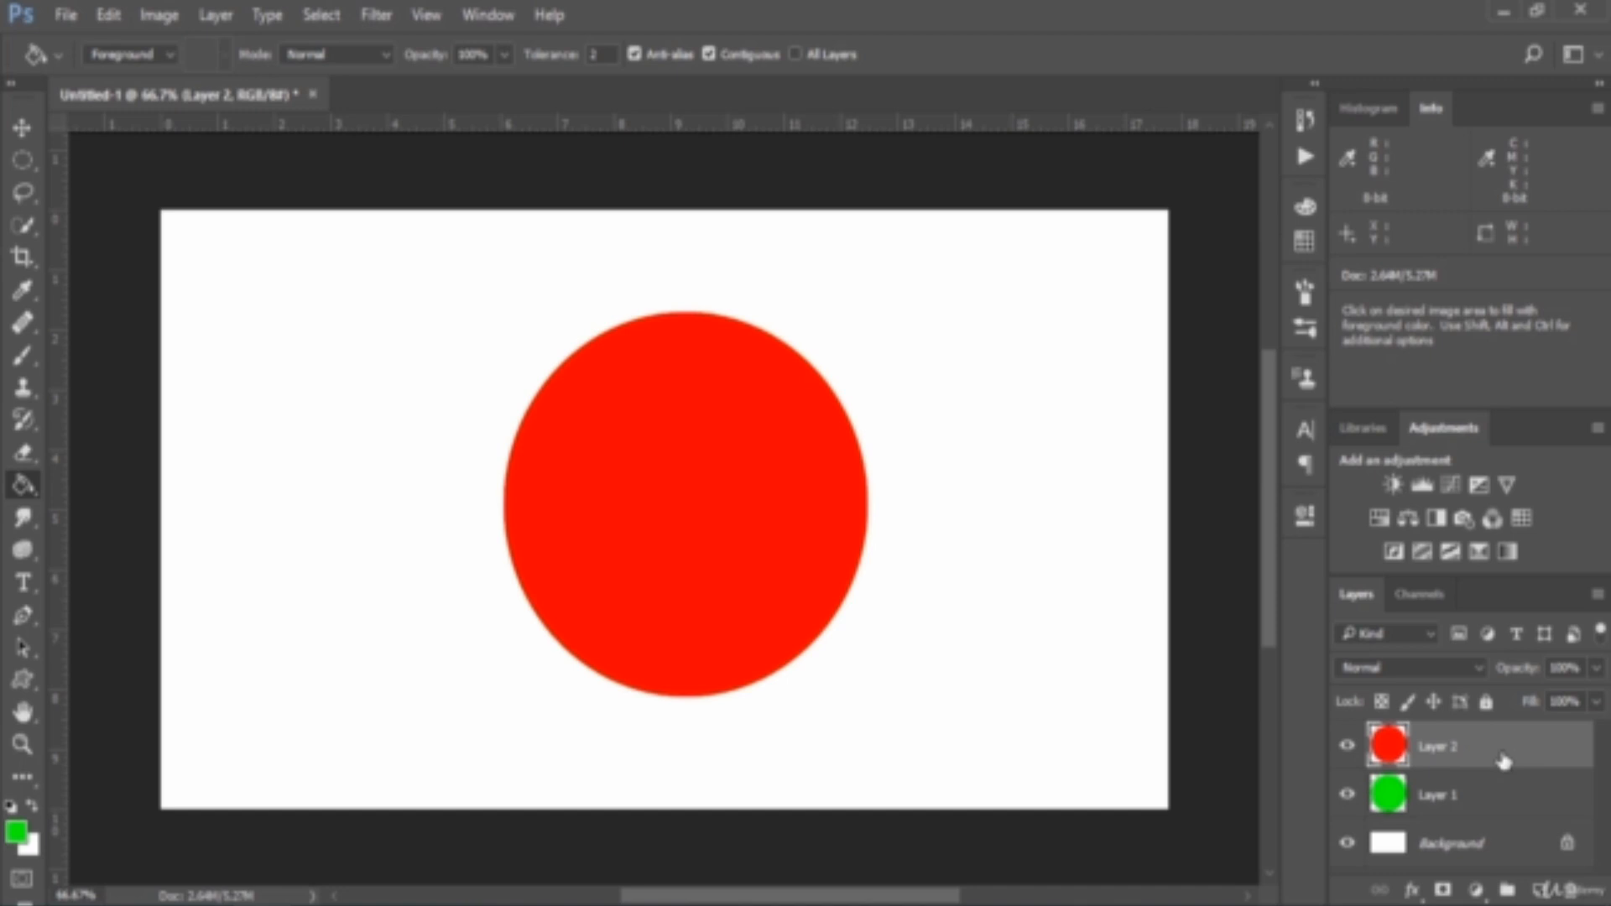
pyautogui.click(1432, 663)
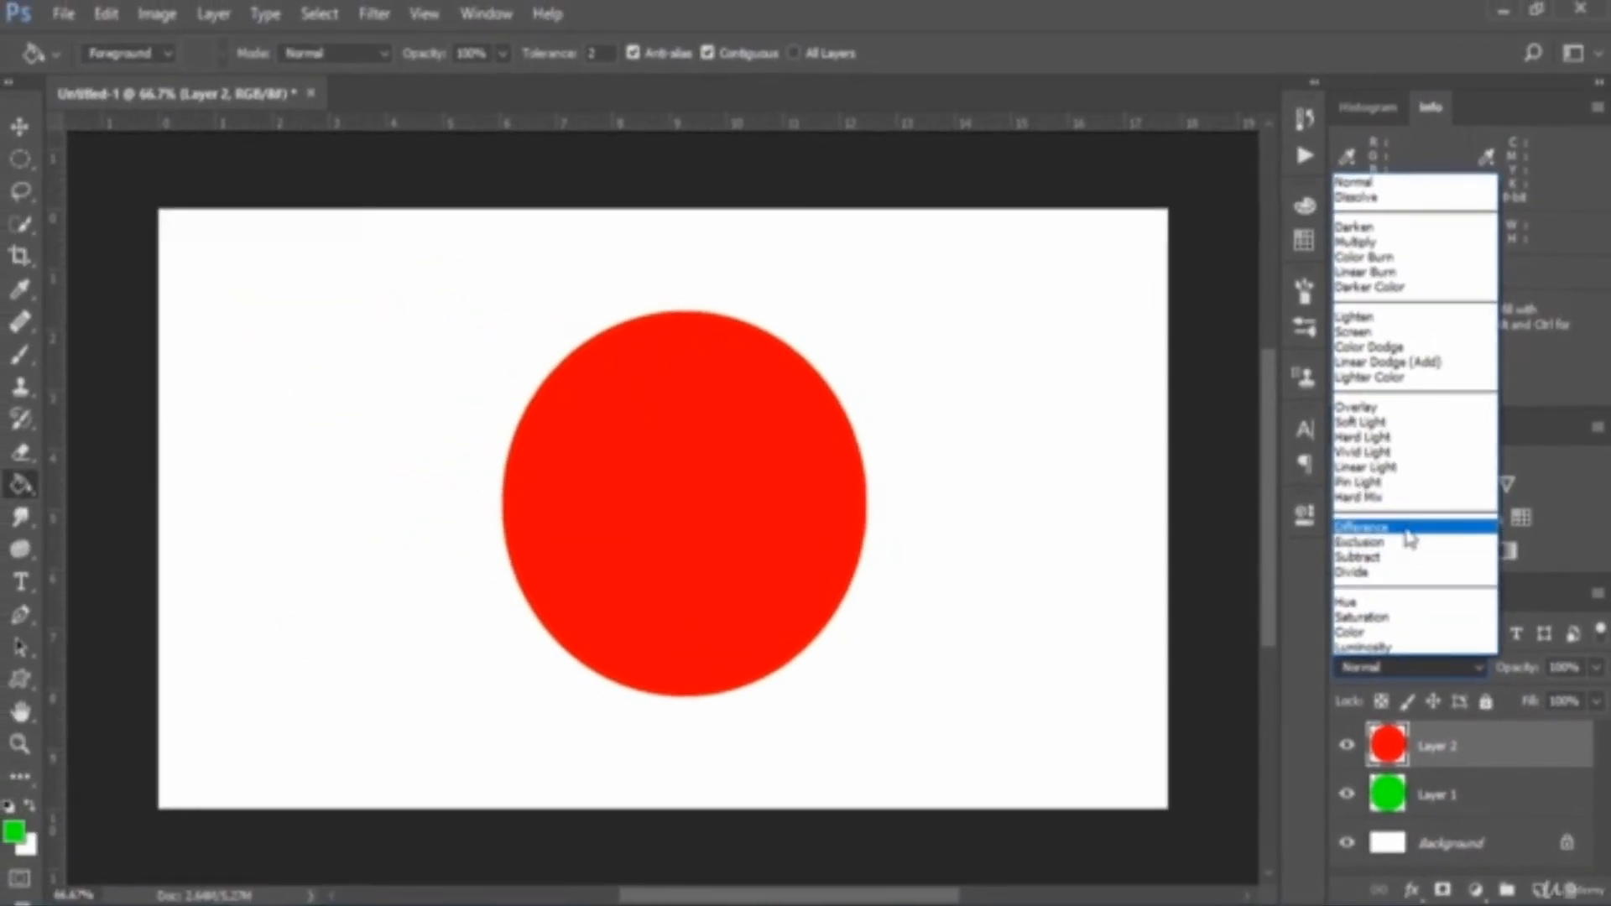
pyautogui.click(1220, 220)
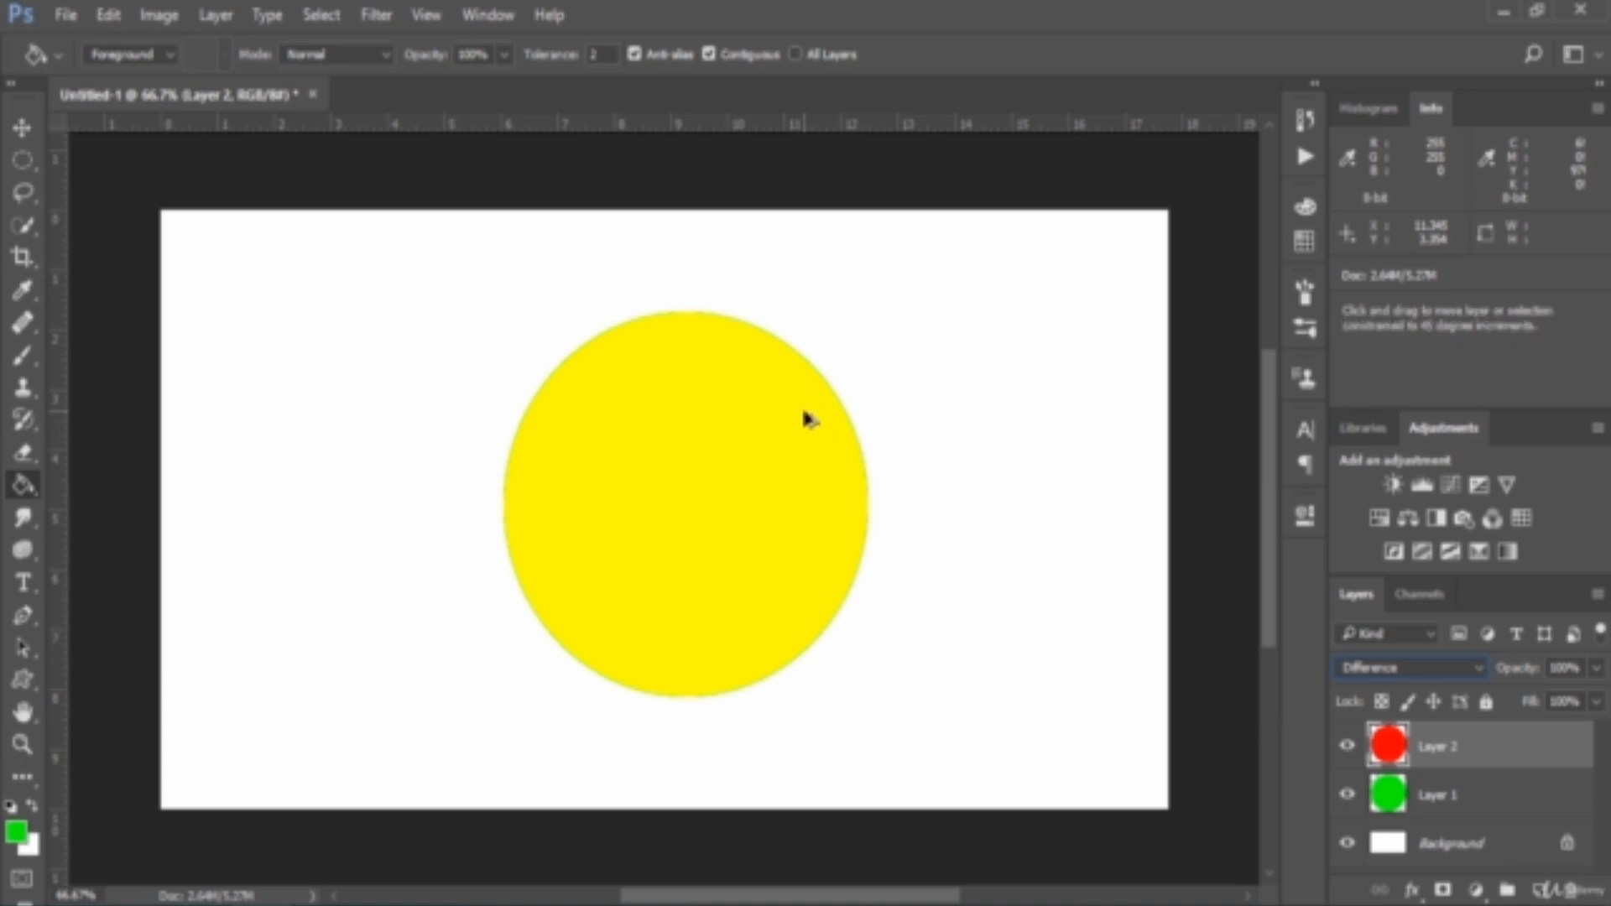
pyautogui.hotkey('ctrl', 'alt', 'shift', 'e')
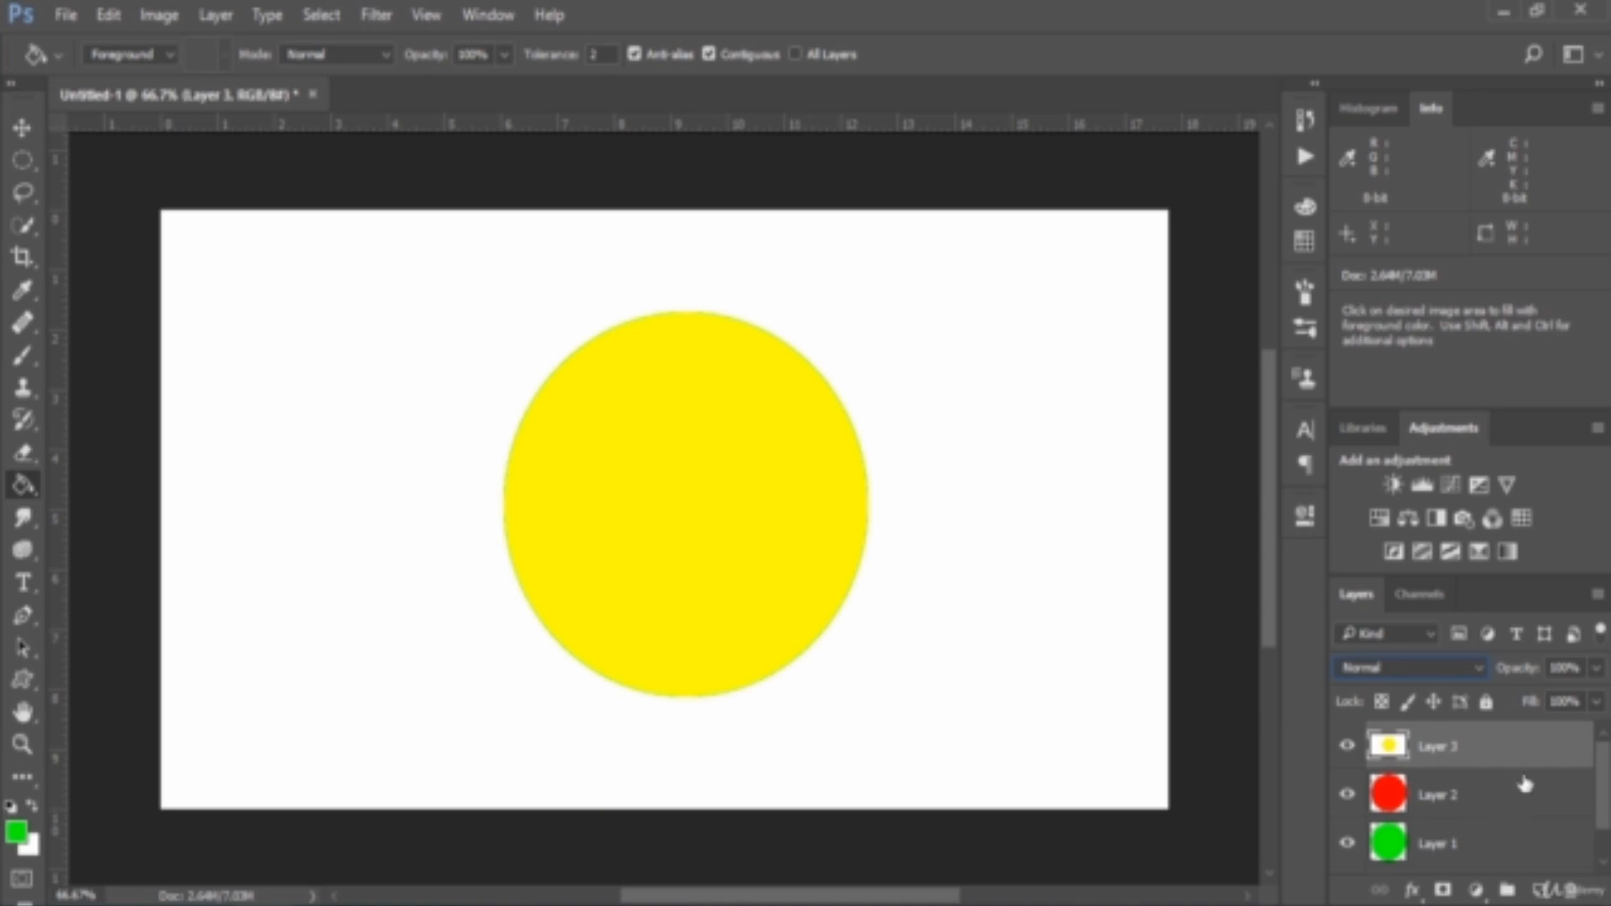
# Set the foreground colour to pure yellow (ffff00) and inspect its R 255, G 255 and B 0 components
pyautogui.click(16, 831)
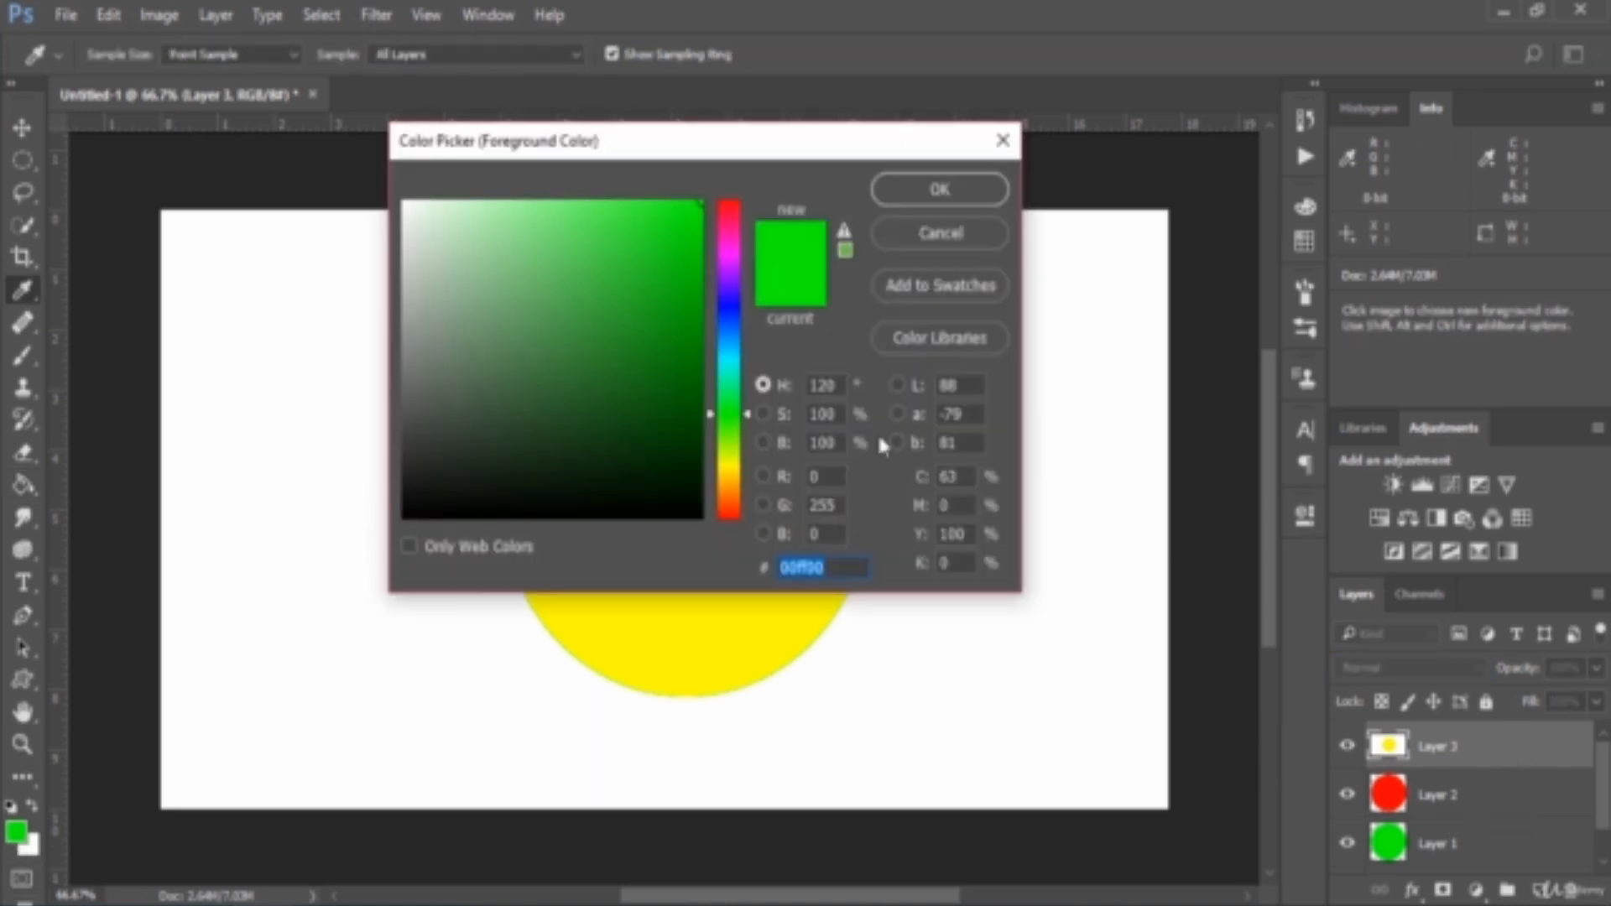
pyautogui.moveTo(805, 149); pyautogui.dragTo(717, 128)
pyautogui.click(749, 436)
pyautogui.click(815, 463)
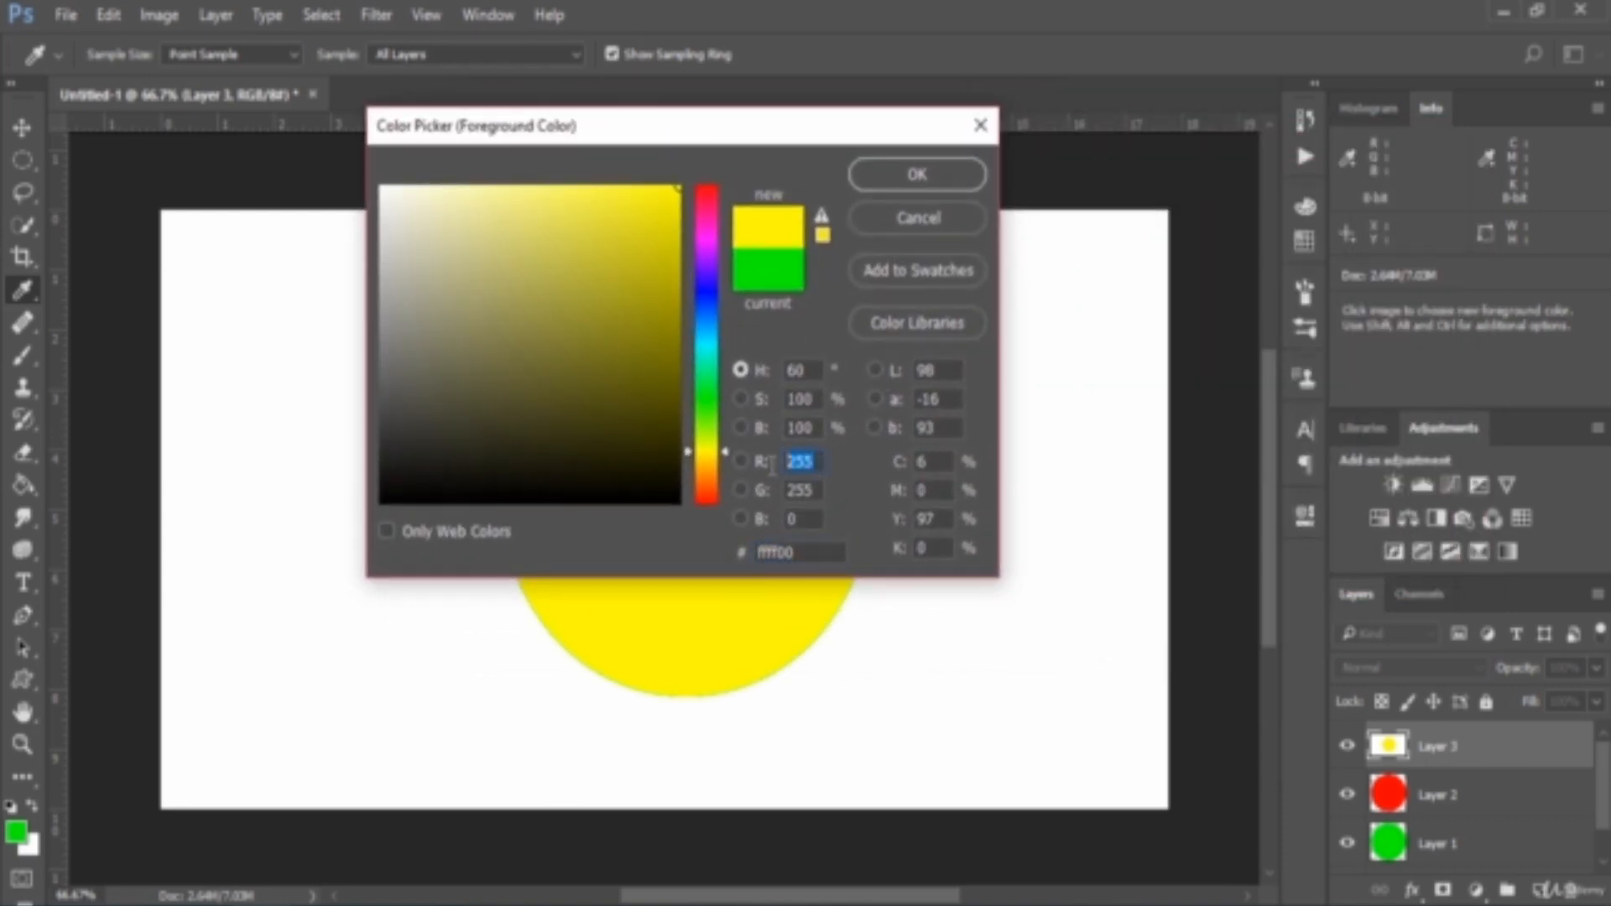
pyautogui.click(805, 490)
pyautogui.click(793, 520)
pyautogui.click(814, 521)
pyautogui.moveTo(823, 461); pyautogui.dragTo(776, 466)
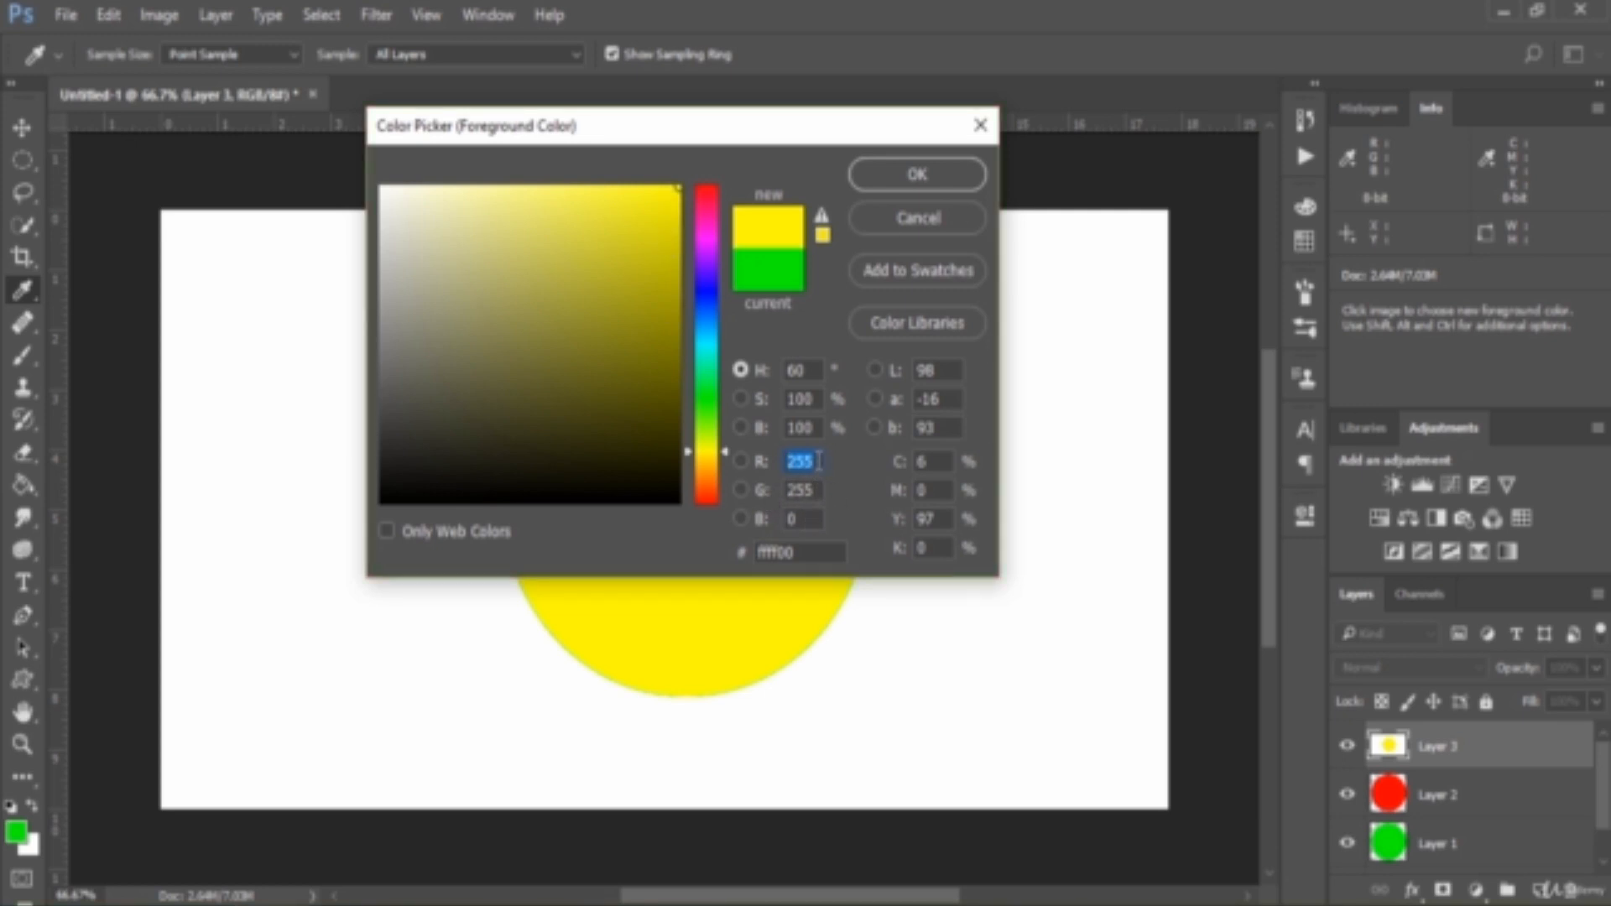
pyautogui.moveTo(823, 491); pyautogui.dragTo(766, 496)
pyautogui.click(918, 174)
pyautogui.press('g')
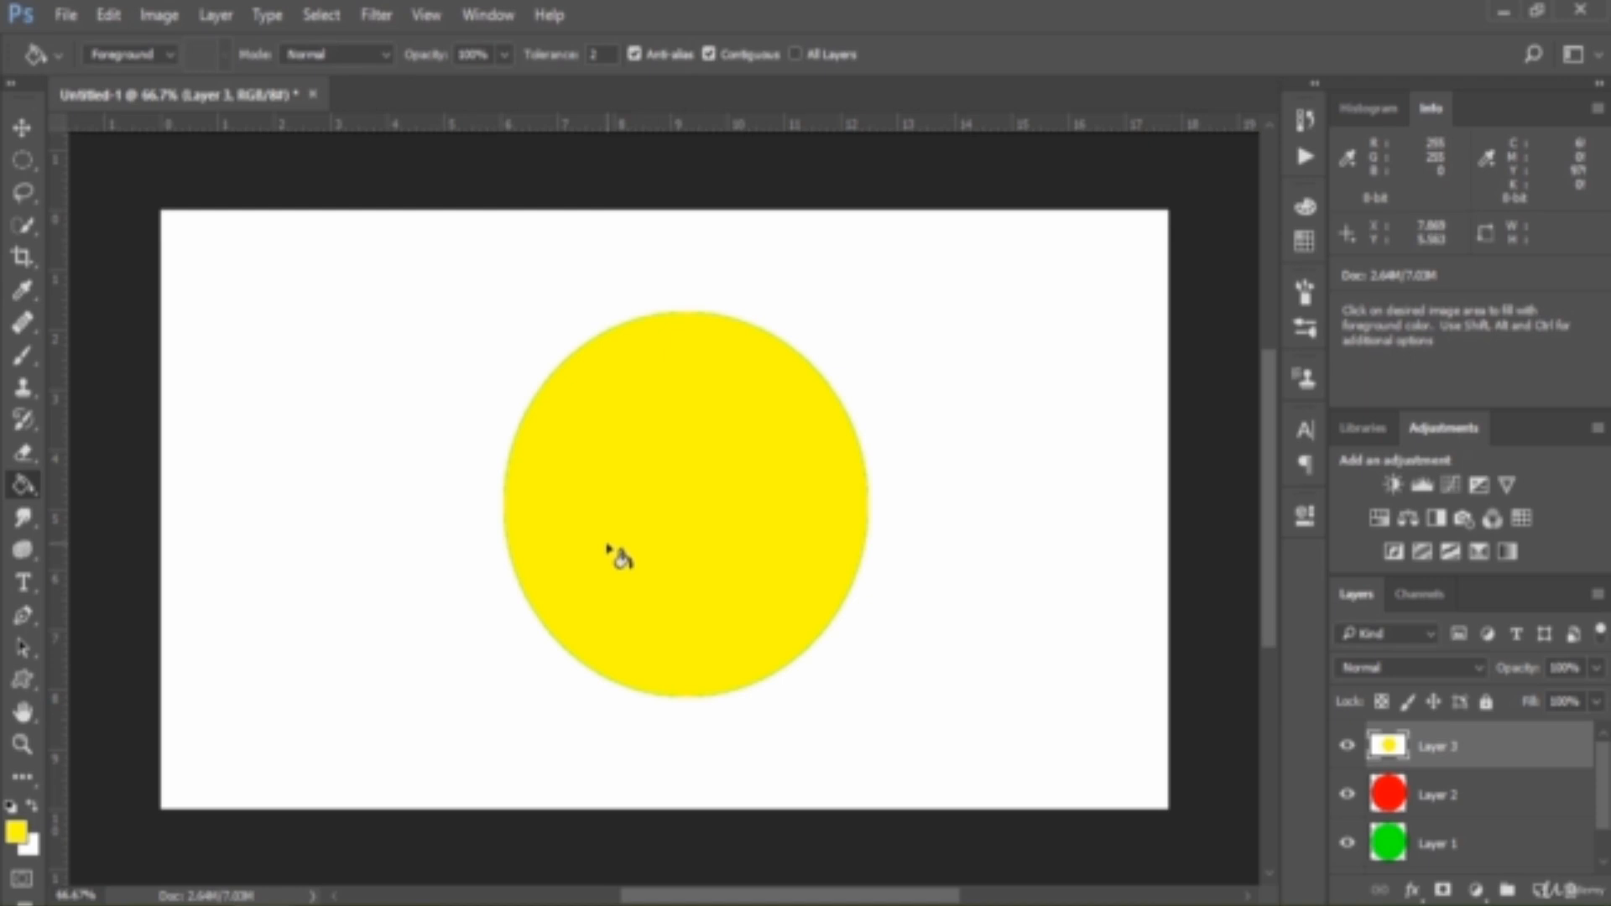
# Hide Layer 3 and shift Layer 2's red circle slightly to the right of Layer 1's green circle
pyautogui.click(25, 126)
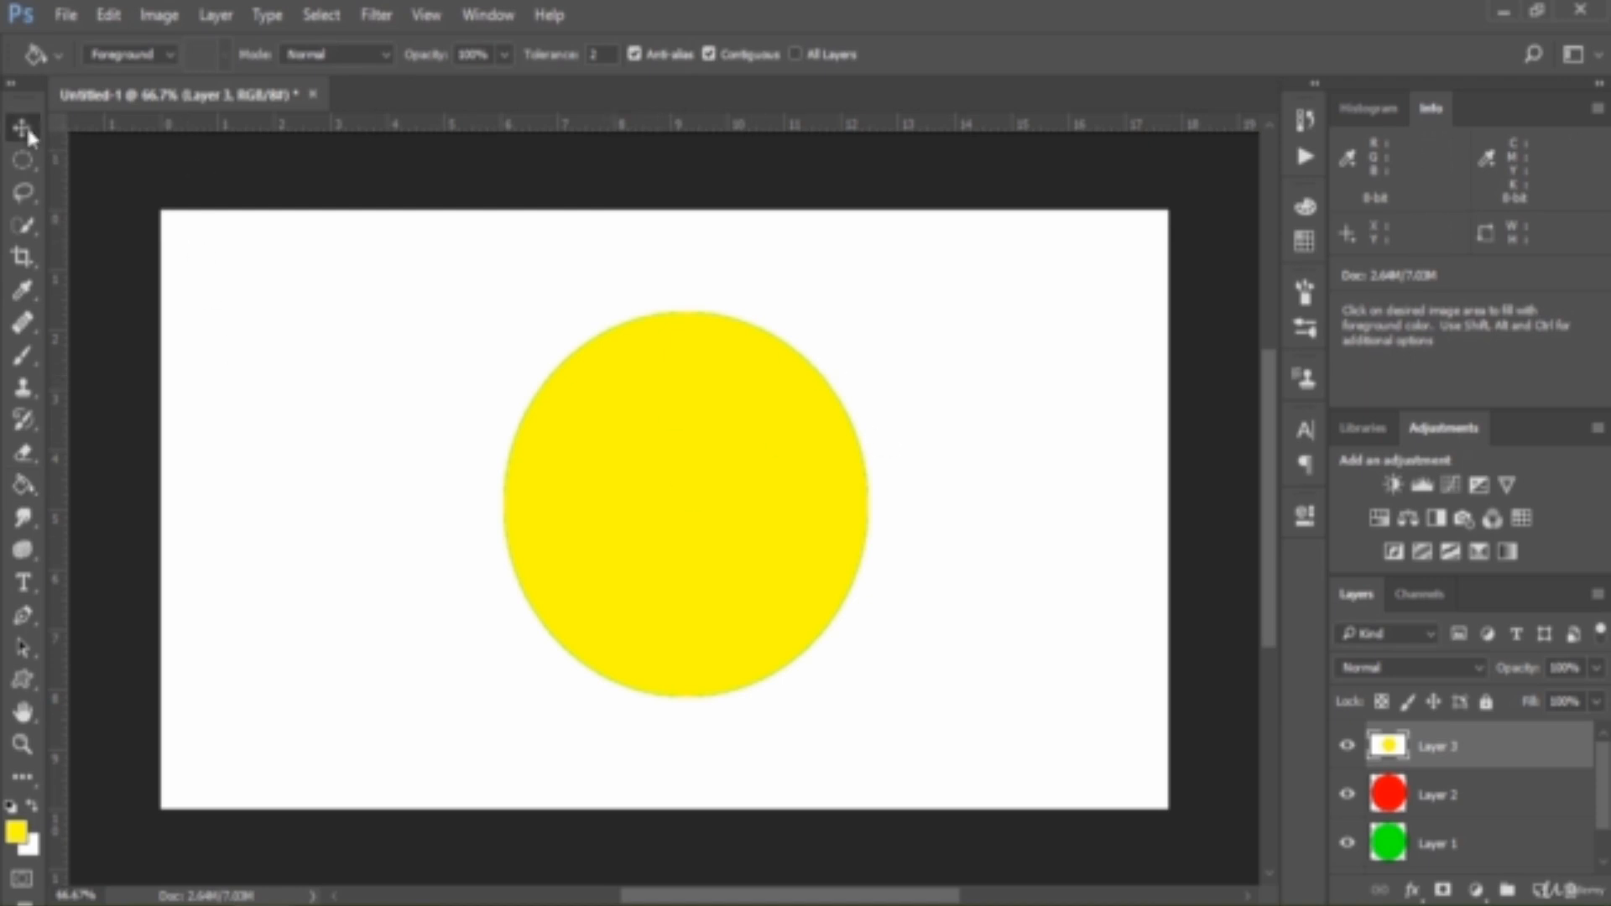
pyautogui.moveTo(629, 456)
pyautogui.mouseDown()
pyautogui.moveTo(694, 467)
pyautogui.moveTo(646, 472)
pyautogui.mouseUp()
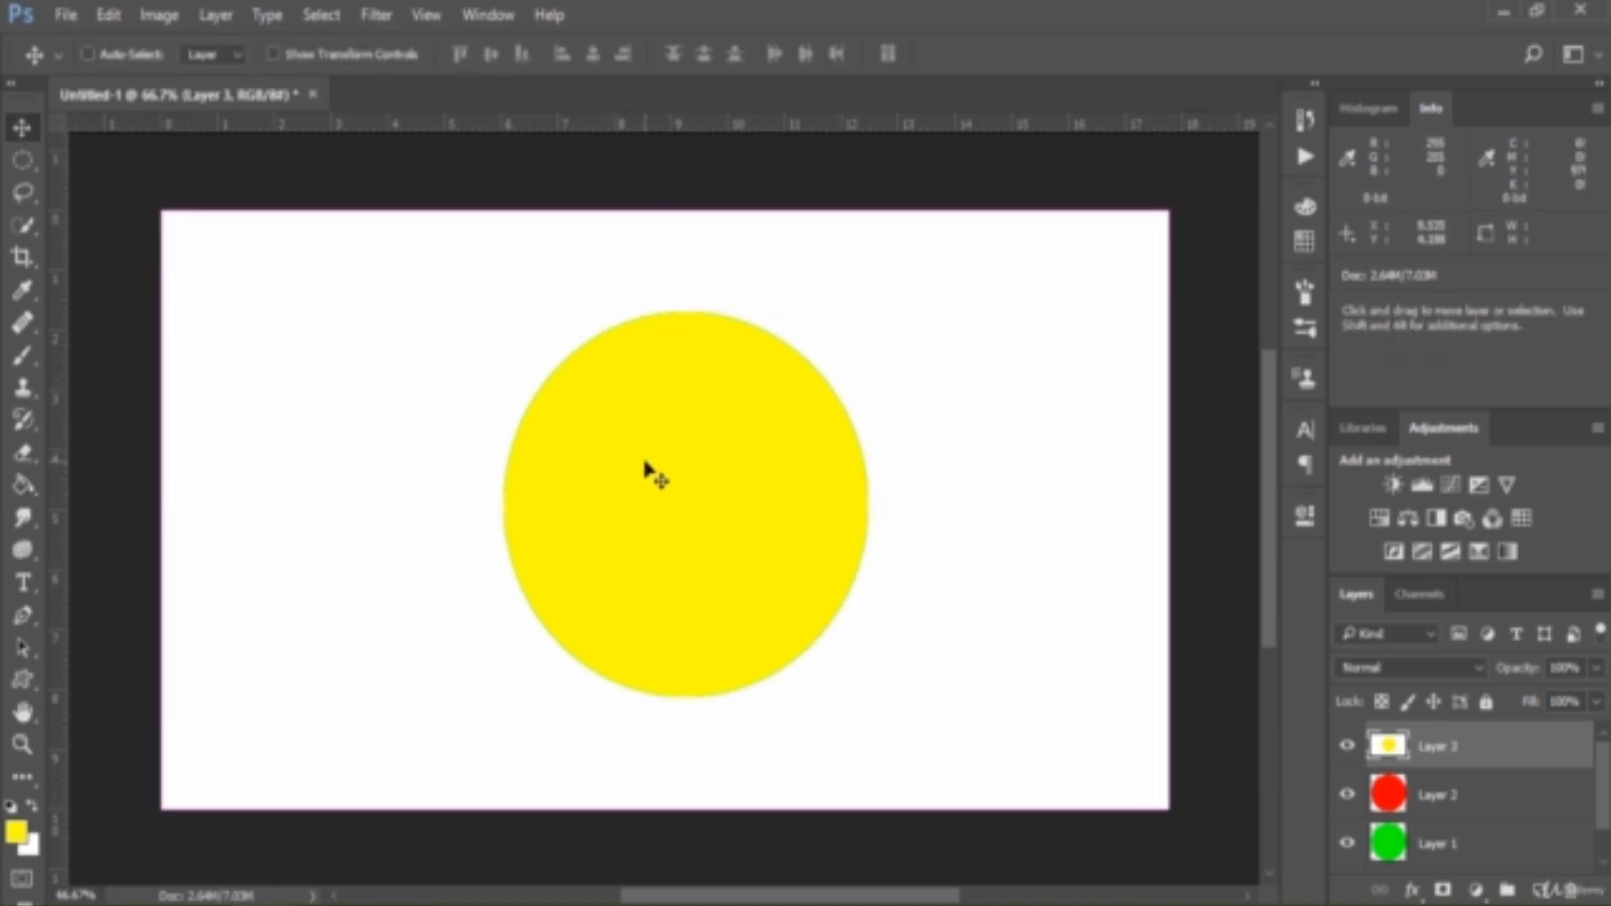
pyautogui.click(1347, 746)
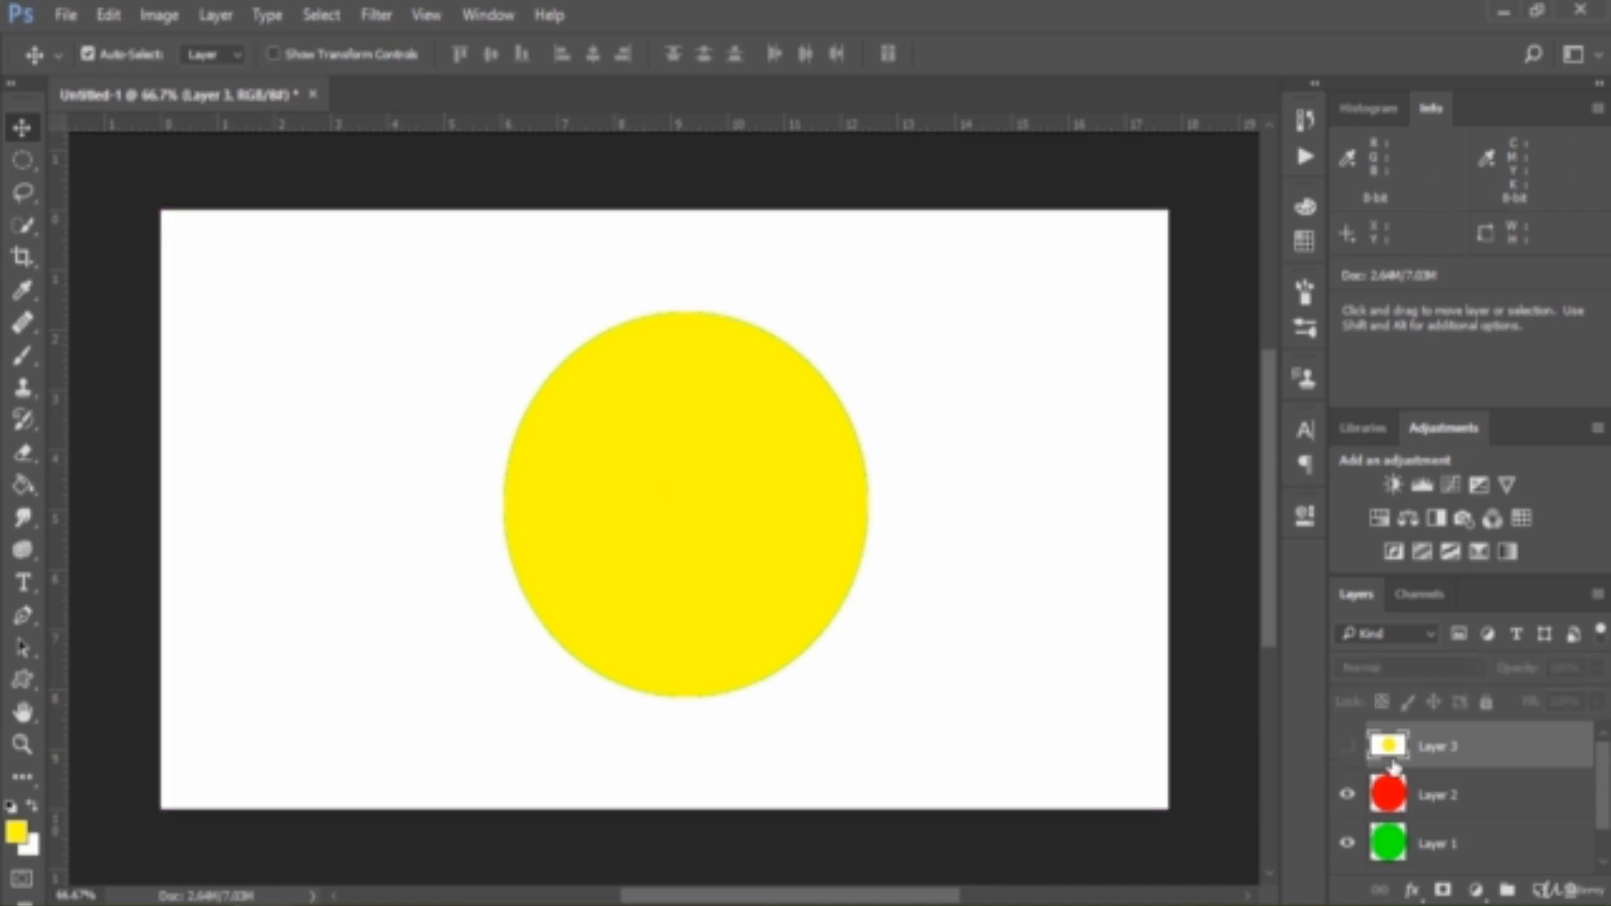
pyautogui.click(1453, 805)
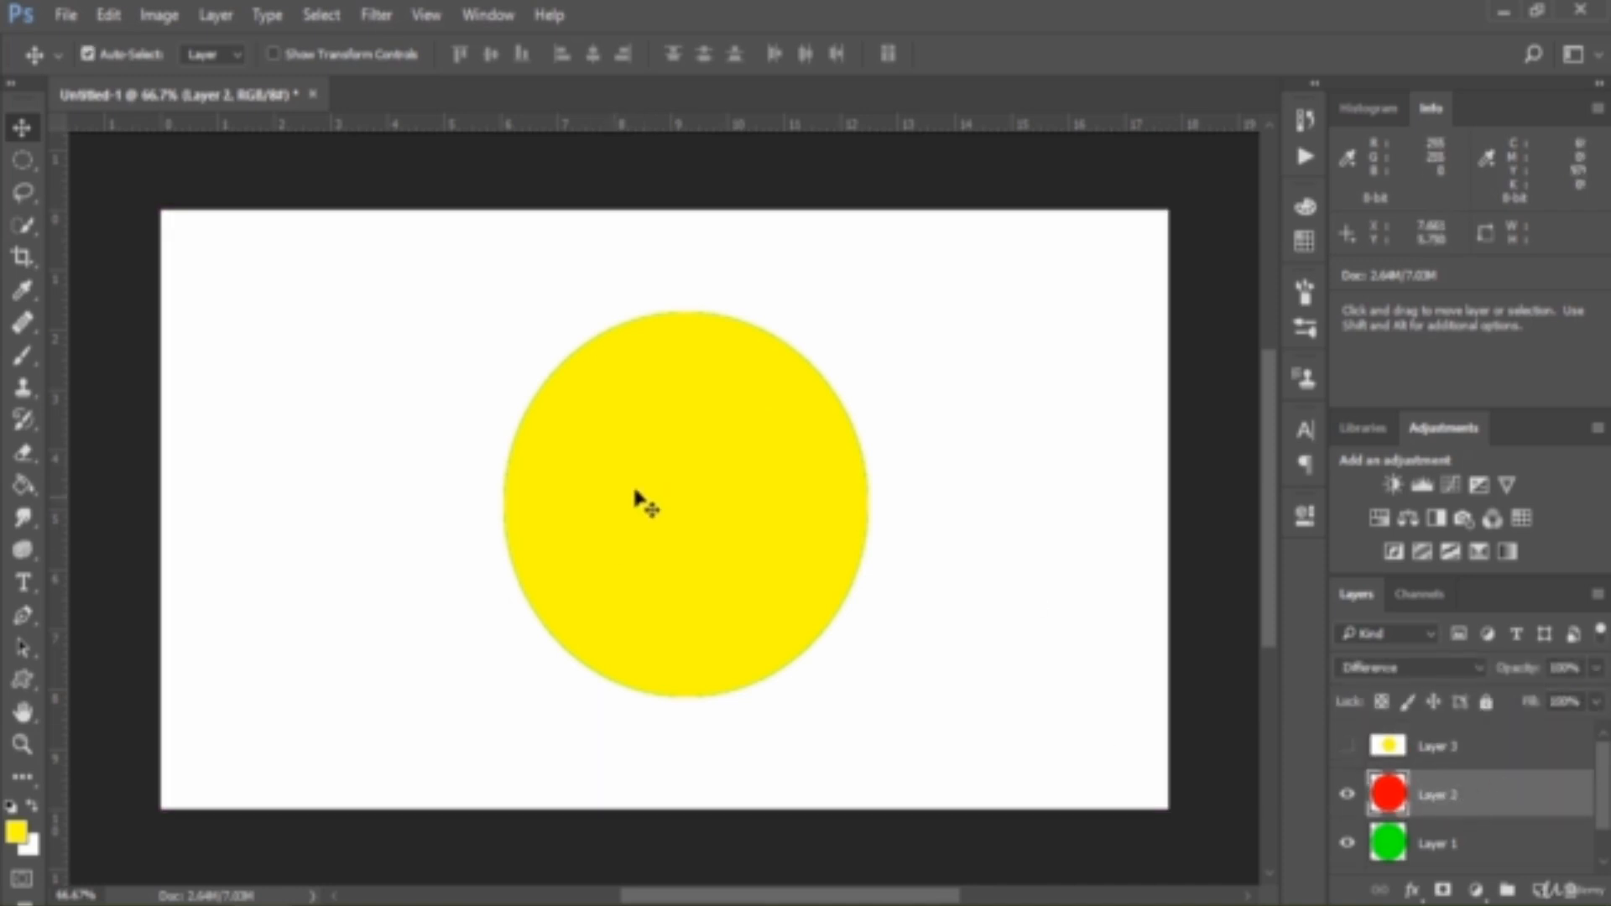
pyautogui.moveTo(659, 486); pyautogui.dragTo(686, 485)
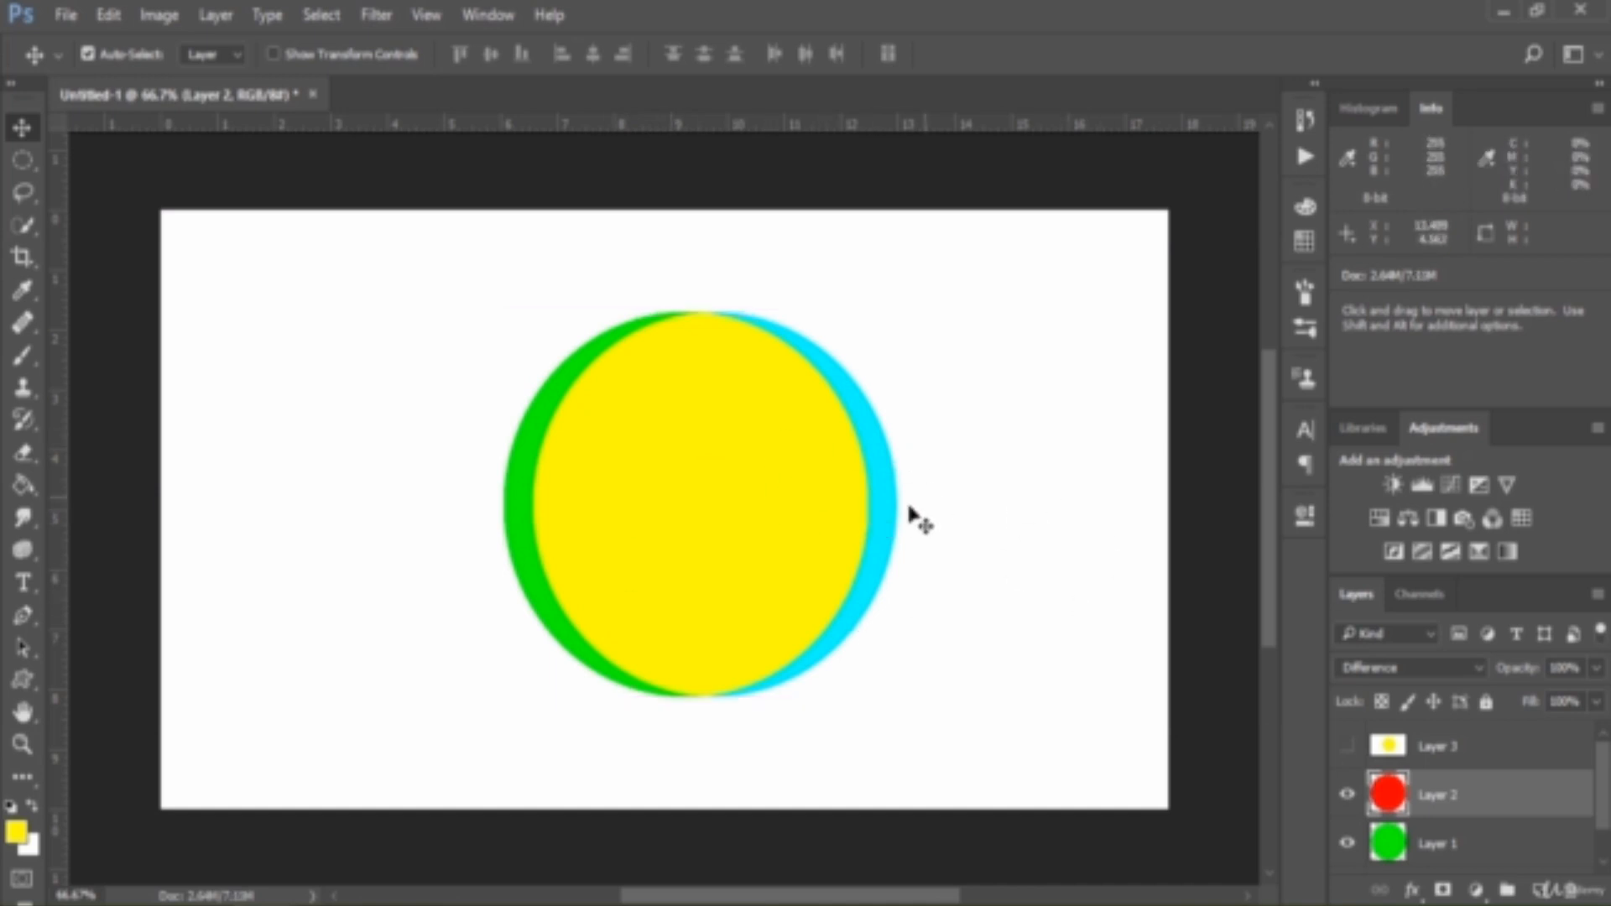
# Delete Layer 3 and slide Layer 2's circle to the right and back over the green circle
pyautogui.click(1474, 755)
pyautogui.moveTo(1474, 755); pyautogui.dragTo(1577, 894)
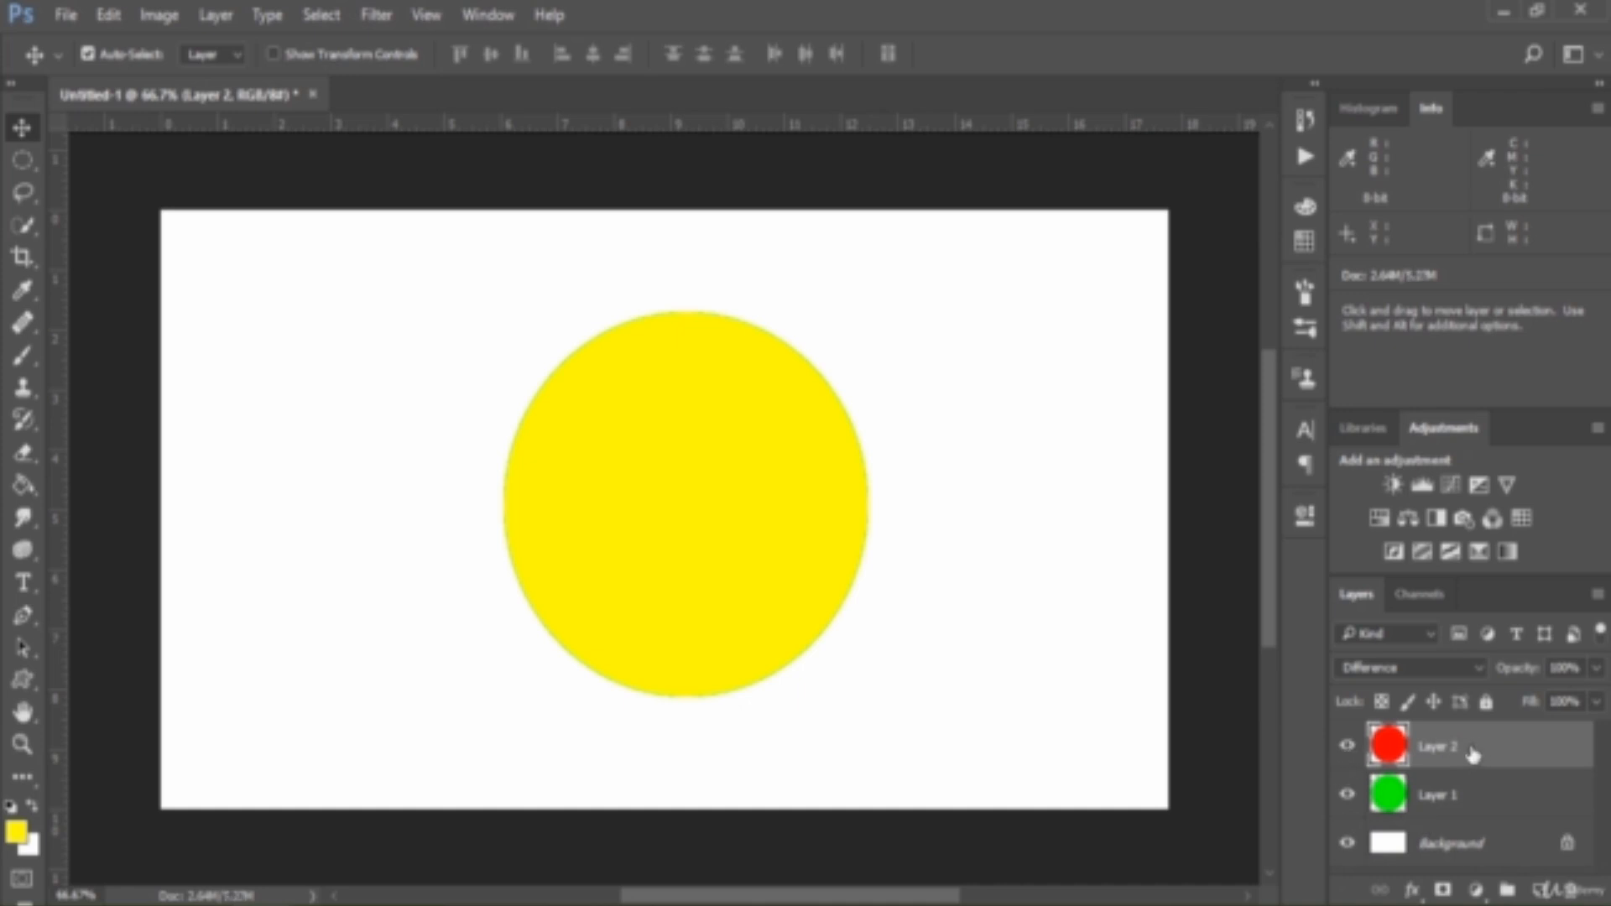
pyautogui.moveTo(749, 508); pyautogui.dragTo(789, 507)
pyautogui.moveTo(835, 507)
pyautogui.mouseDown()
pyautogui.moveTo(856, 507)
pyautogui.moveTo(813, 500)
pyautogui.mouseUp()
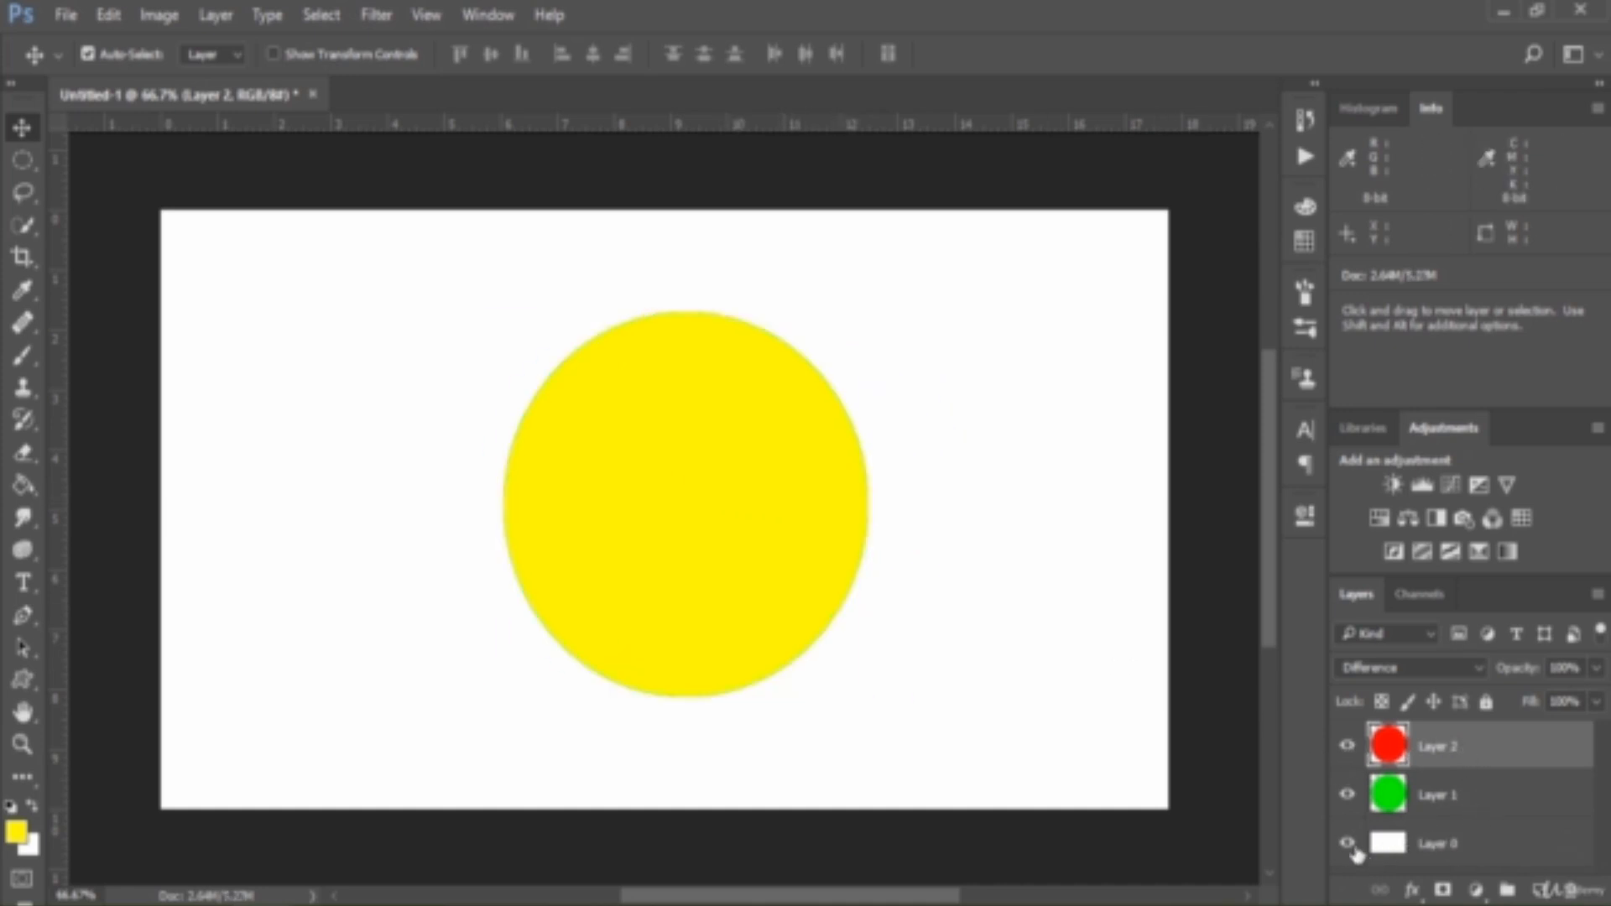
# Unlock and hide the white background, and slide the red circle to the right and back over the green one
pyautogui.click(1346, 843)
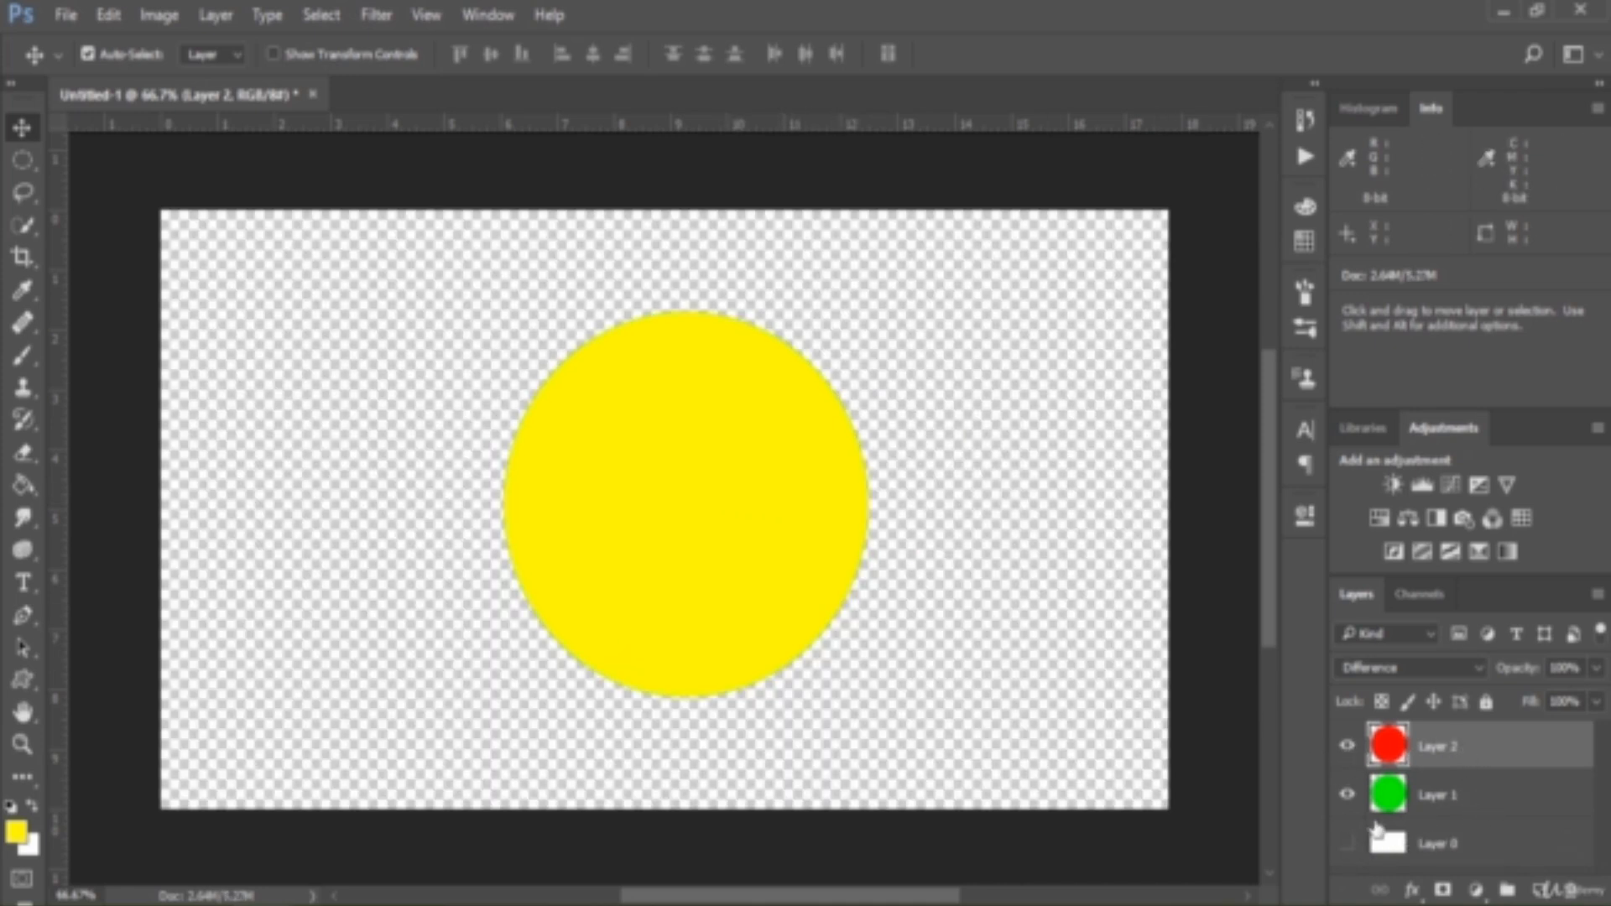
pyautogui.moveTo(669, 485); pyautogui.dragTo(742, 495)
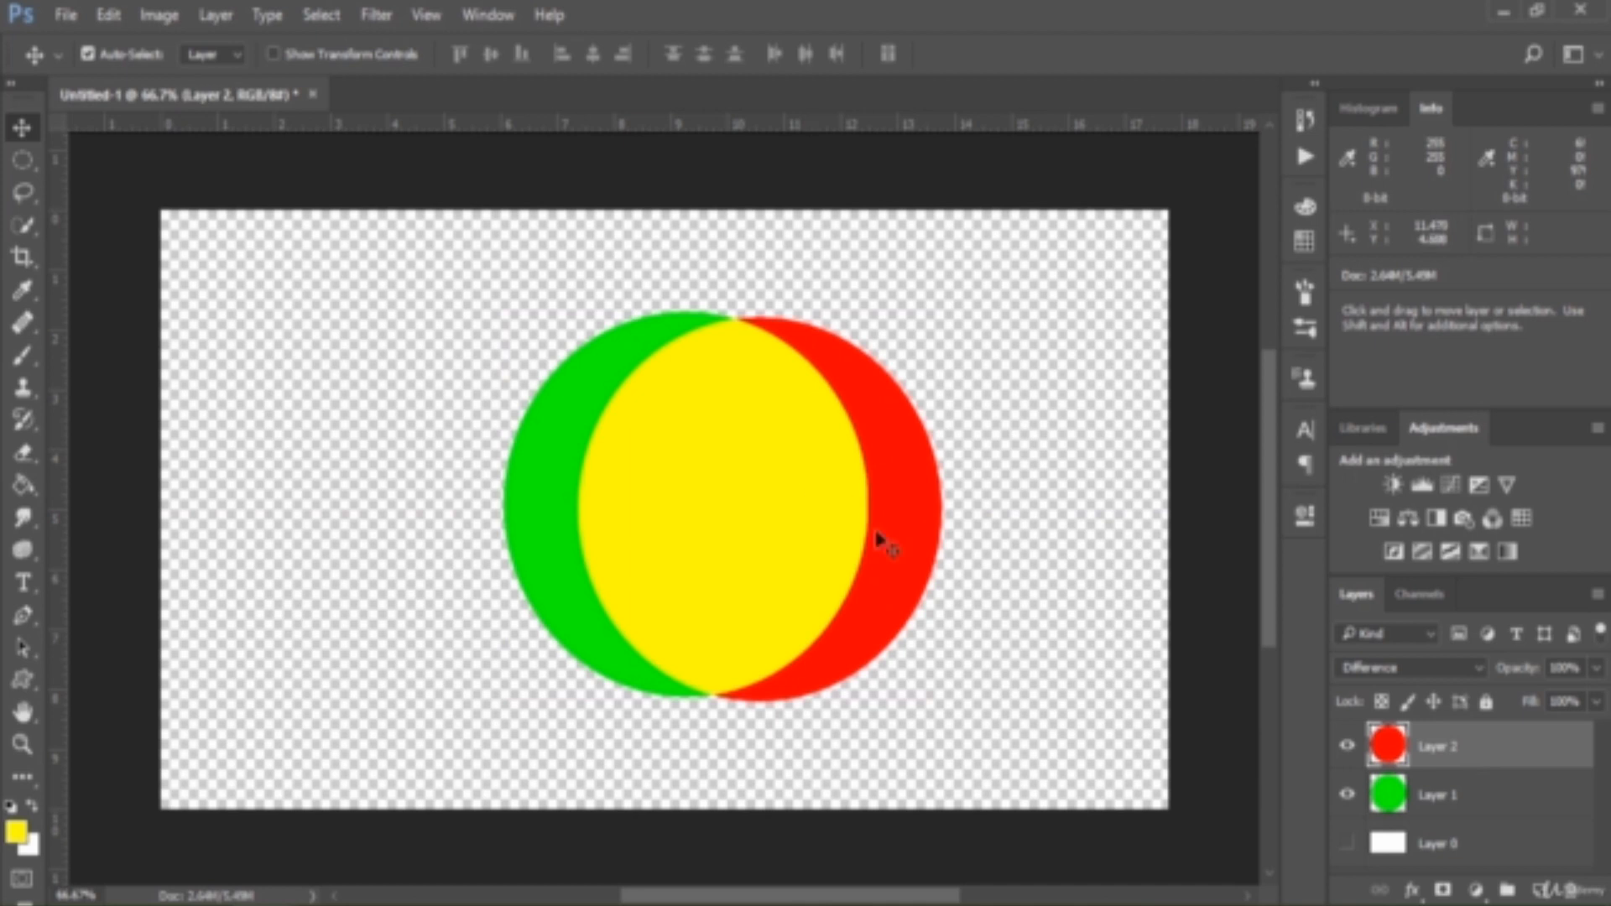
pyautogui.moveTo(903, 541); pyautogui.dragTo(835, 526)
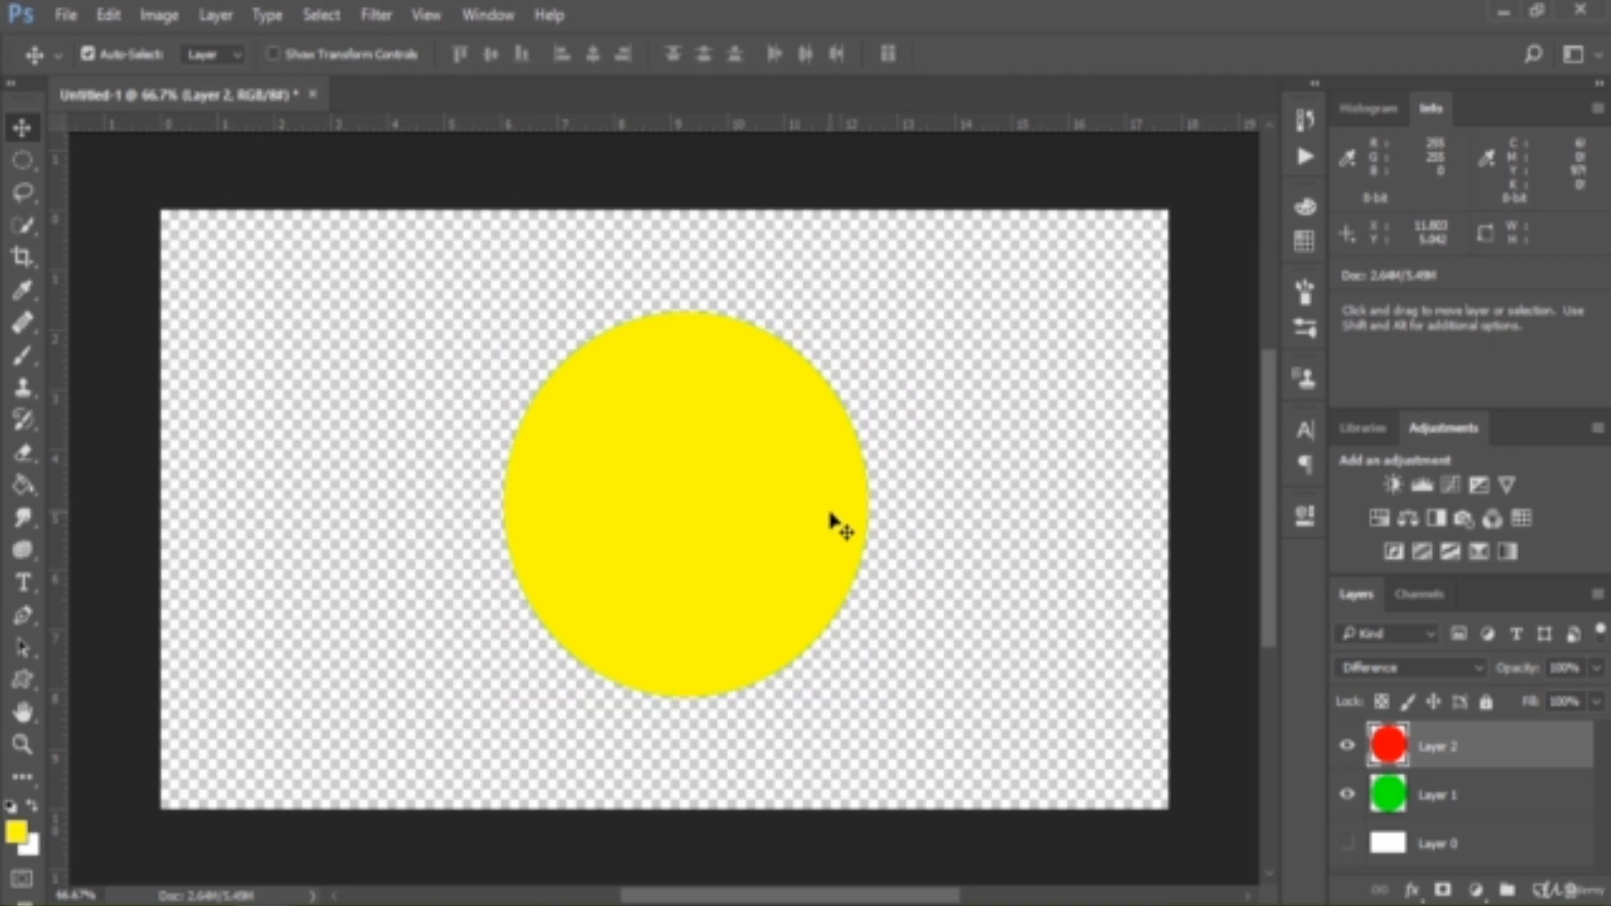
# Show Layer 0 again and shift Layer 2's circle to the right so it partly overlaps only the white background
pyautogui.click(1347, 842)
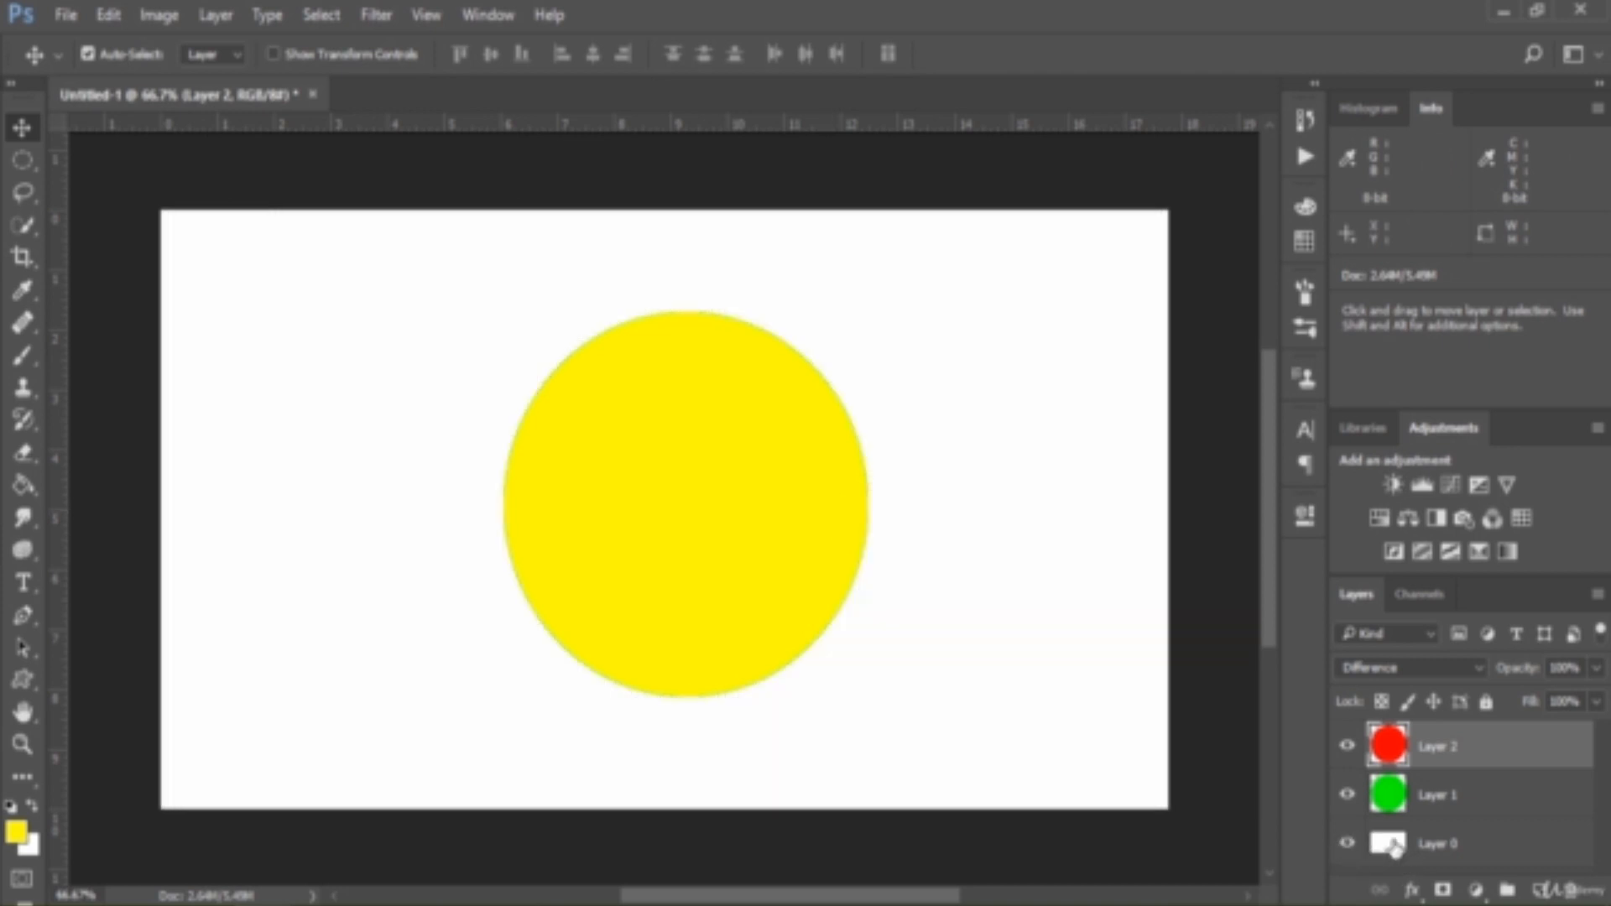
pyautogui.click(1481, 843)
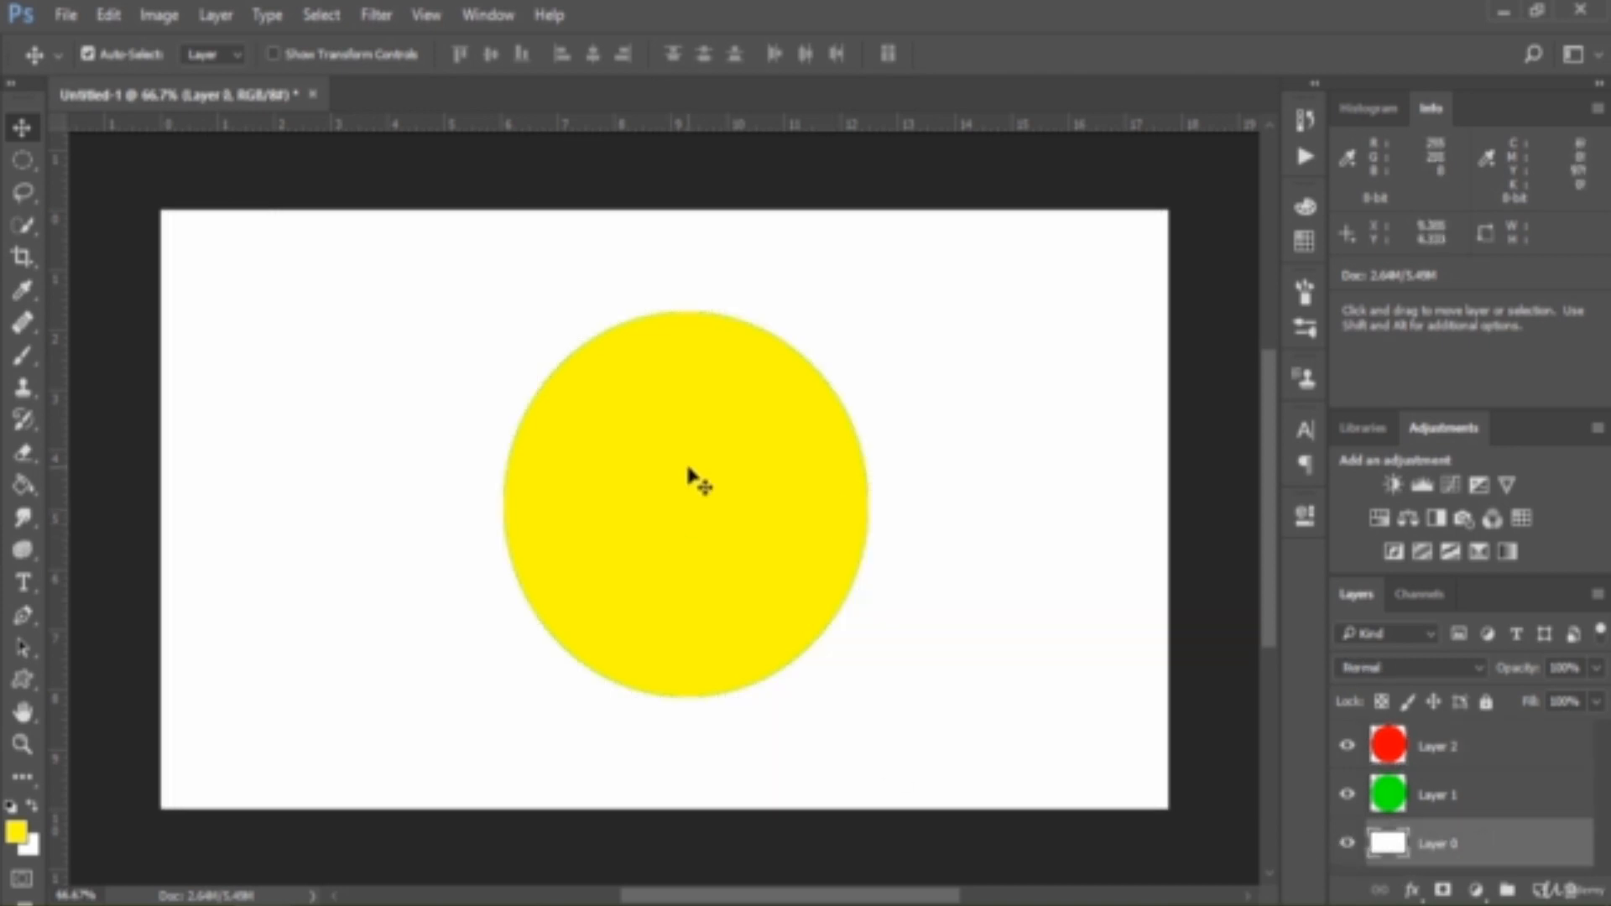
pyautogui.moveTo(694, 467); pyautogui.dragTo(763, 468)
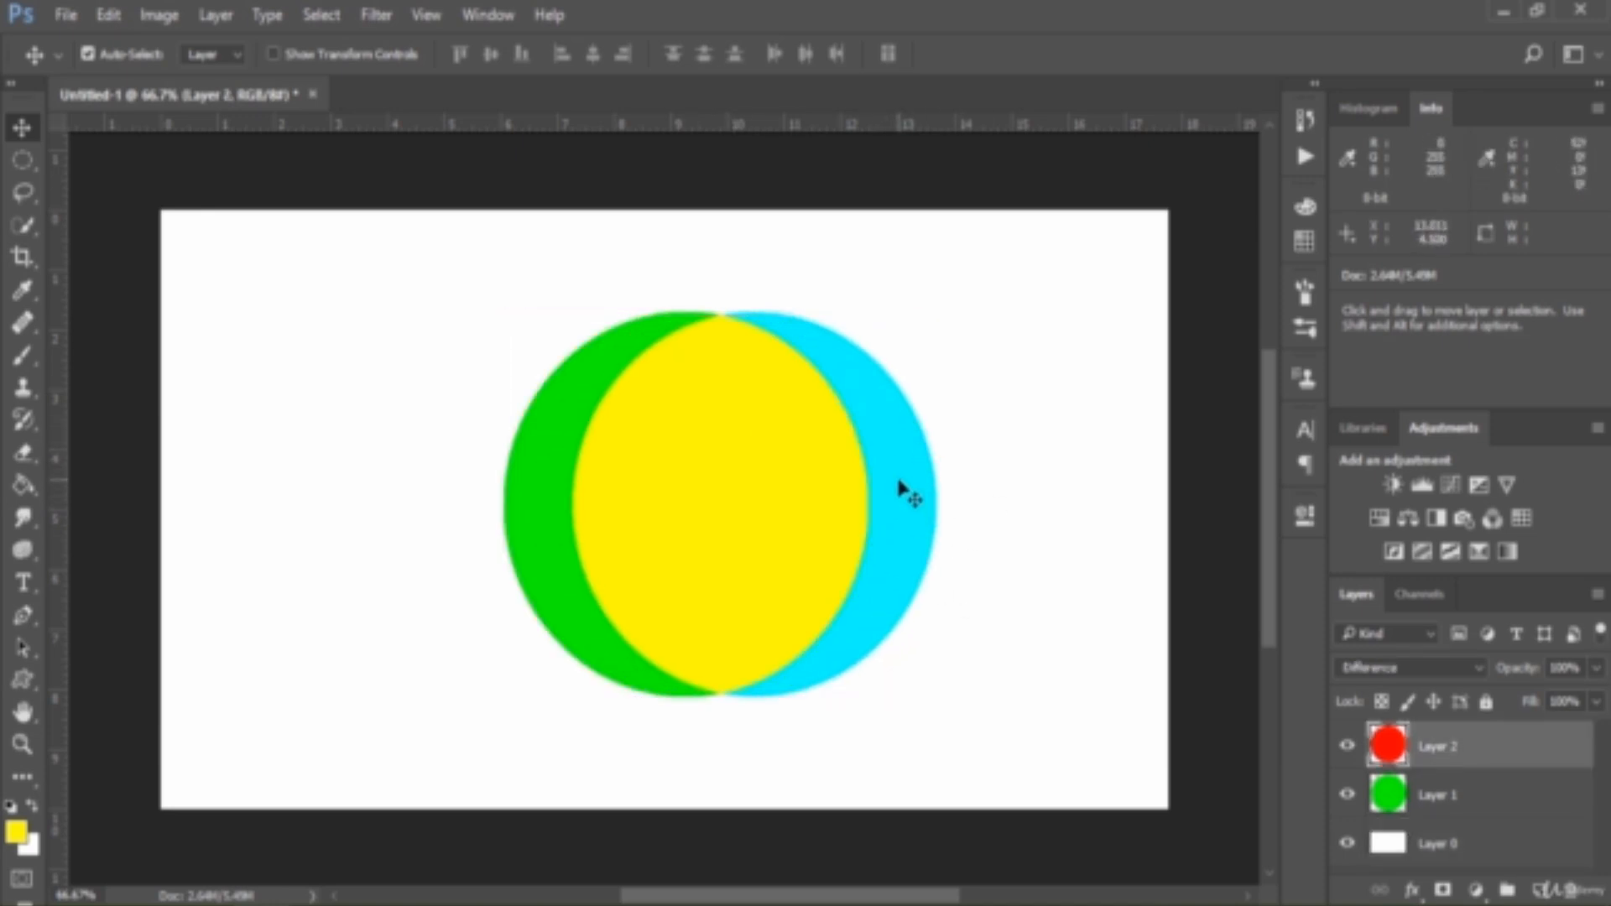
pyautogui.click(1495, 846)
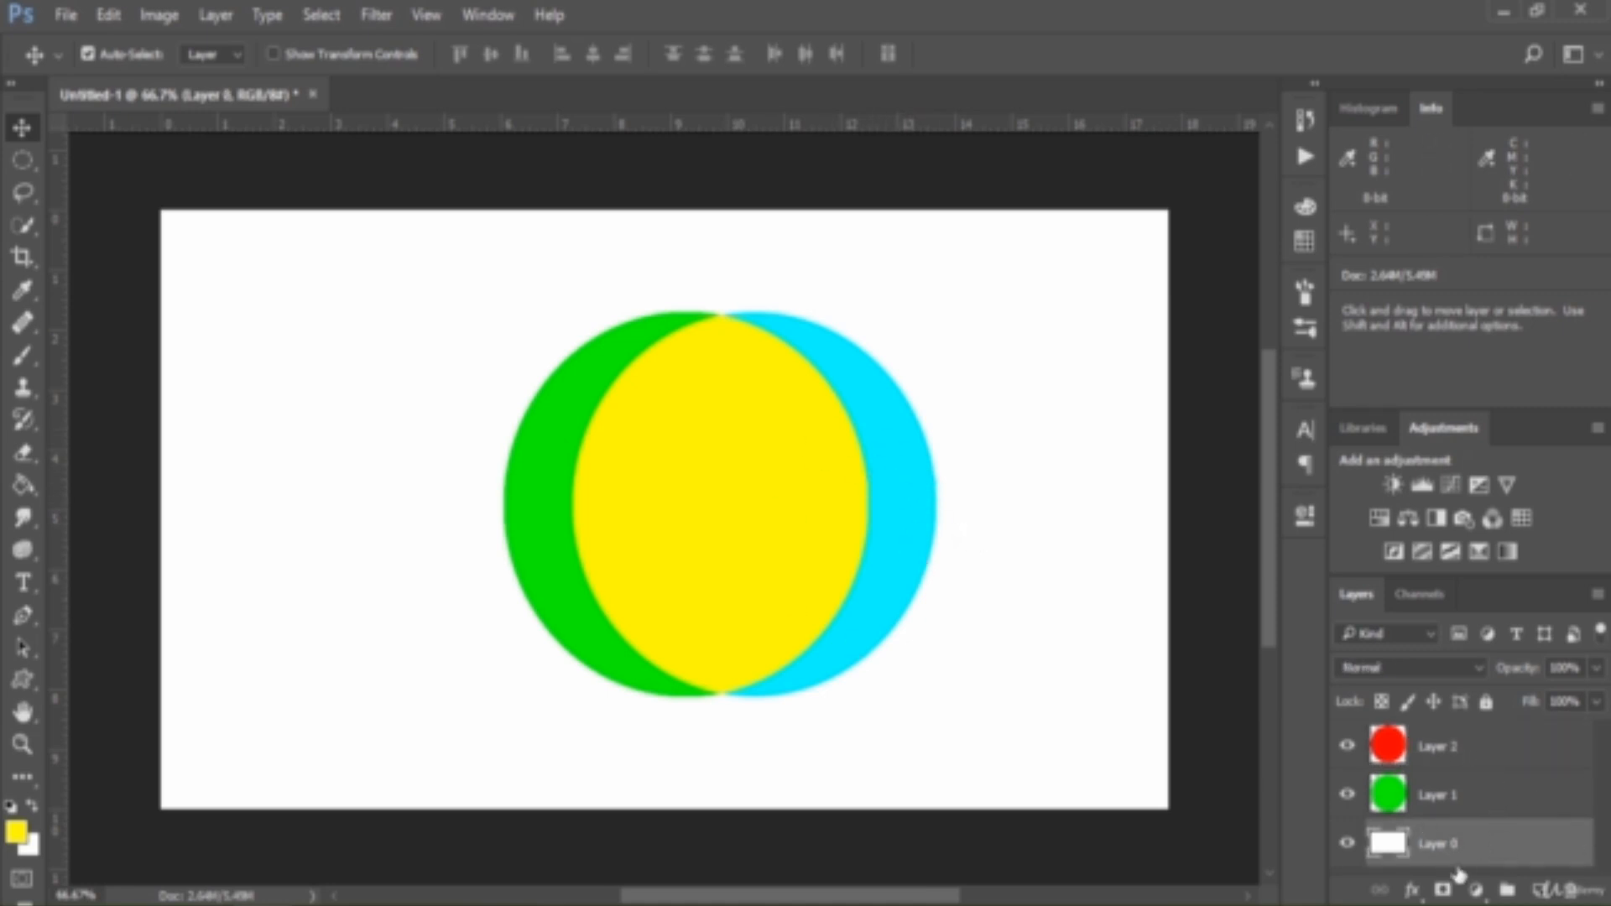
# Toggle the visibility of Layer 1 and Layer 2 to view each circle alone over the white background
pyautogui.click(1348, 795)
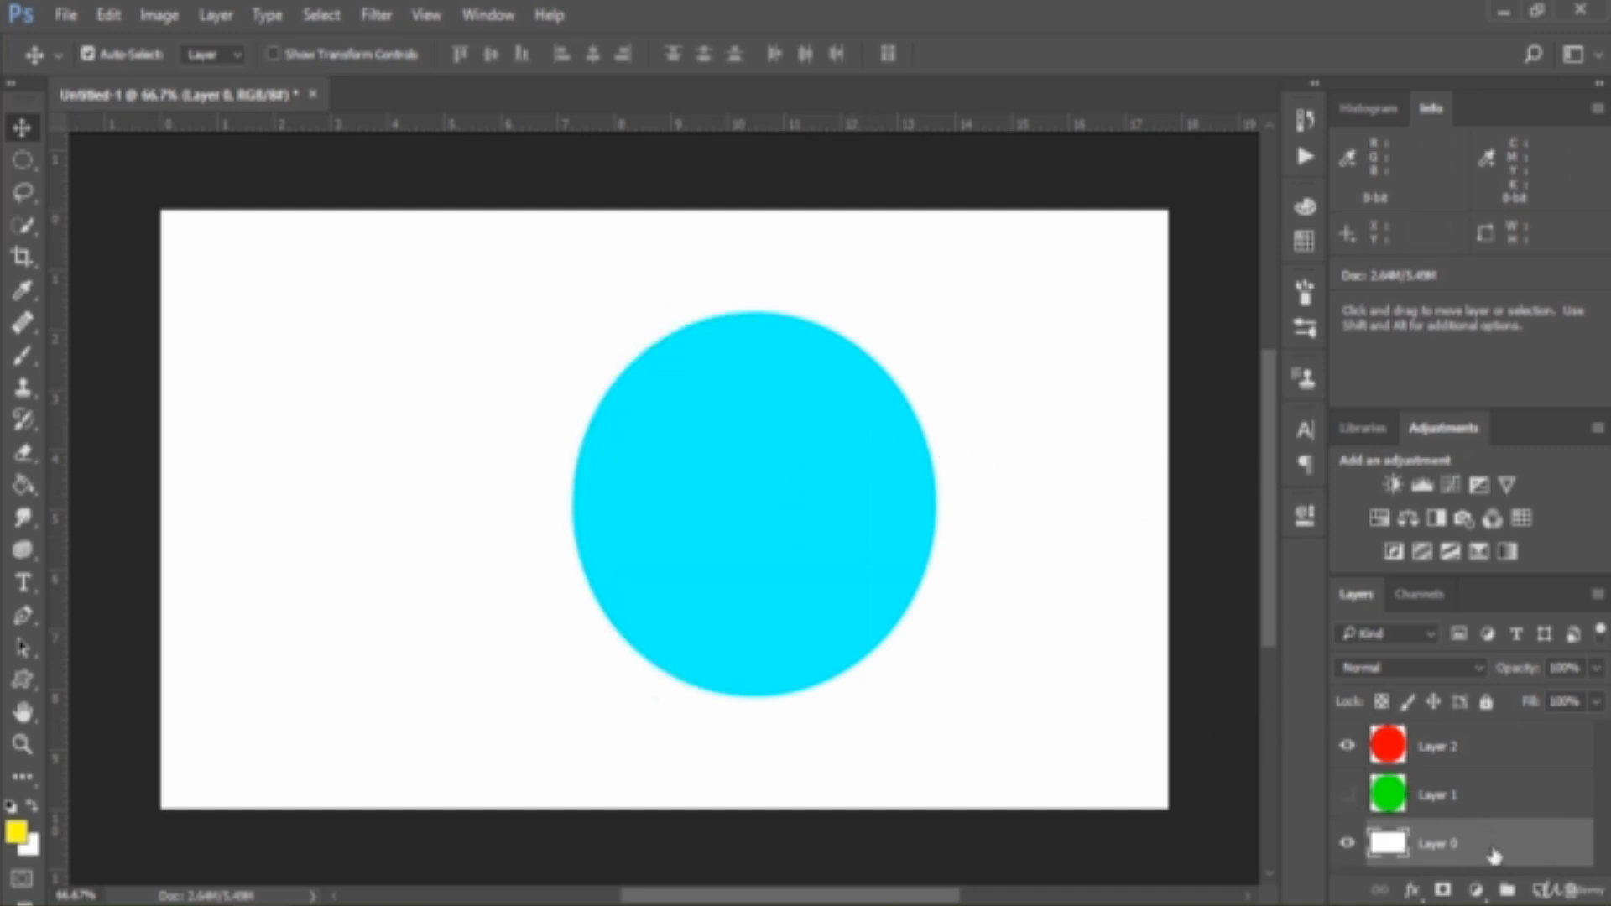
pyautogui.click(1350, 752)
pyautogui.click(1349, 794)
# Set Layer 1's blend mode to Difference, show Layer 2 and move its circle back over Layer 1's circle
pyautogui.click(1458, 808)
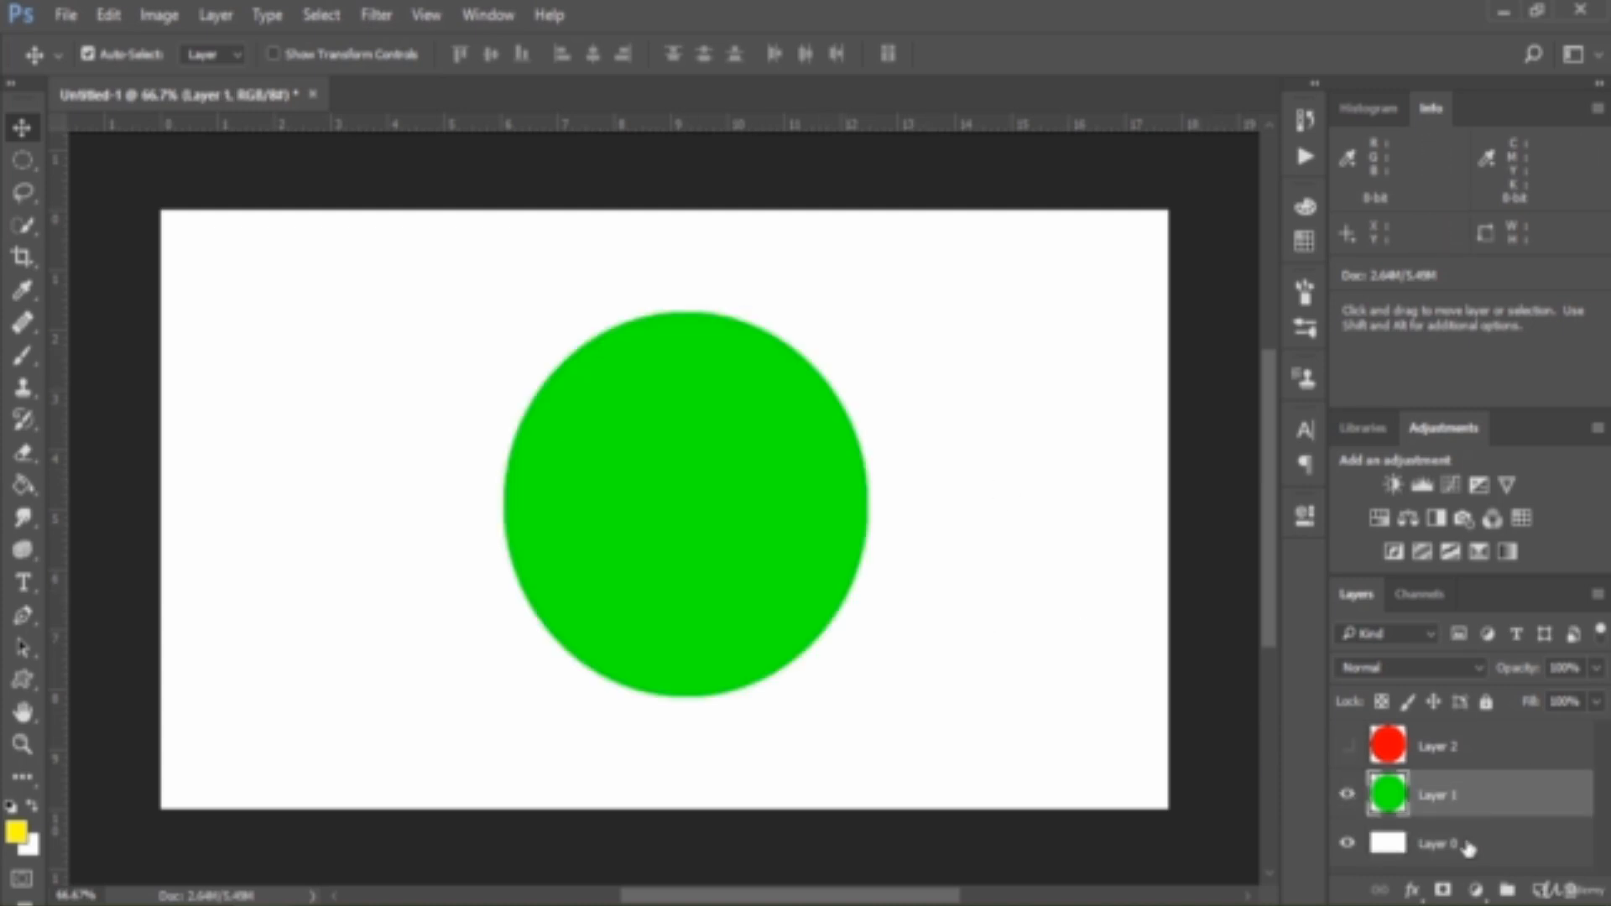
pyautogui.click(1414, 668)
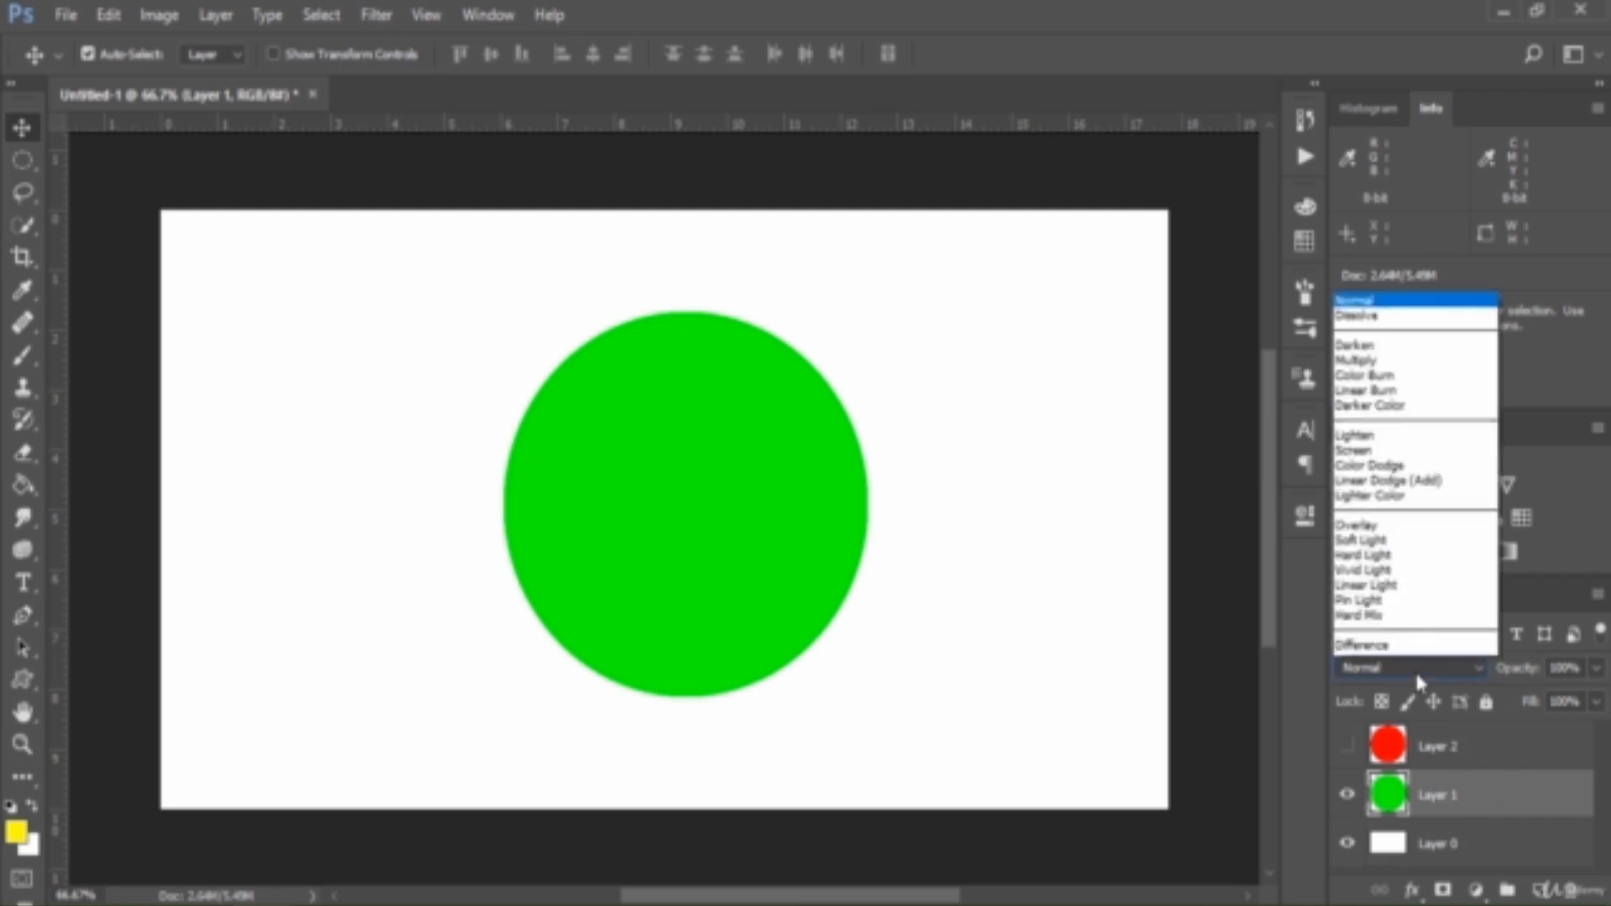
pyautogui.click(1380, 522)
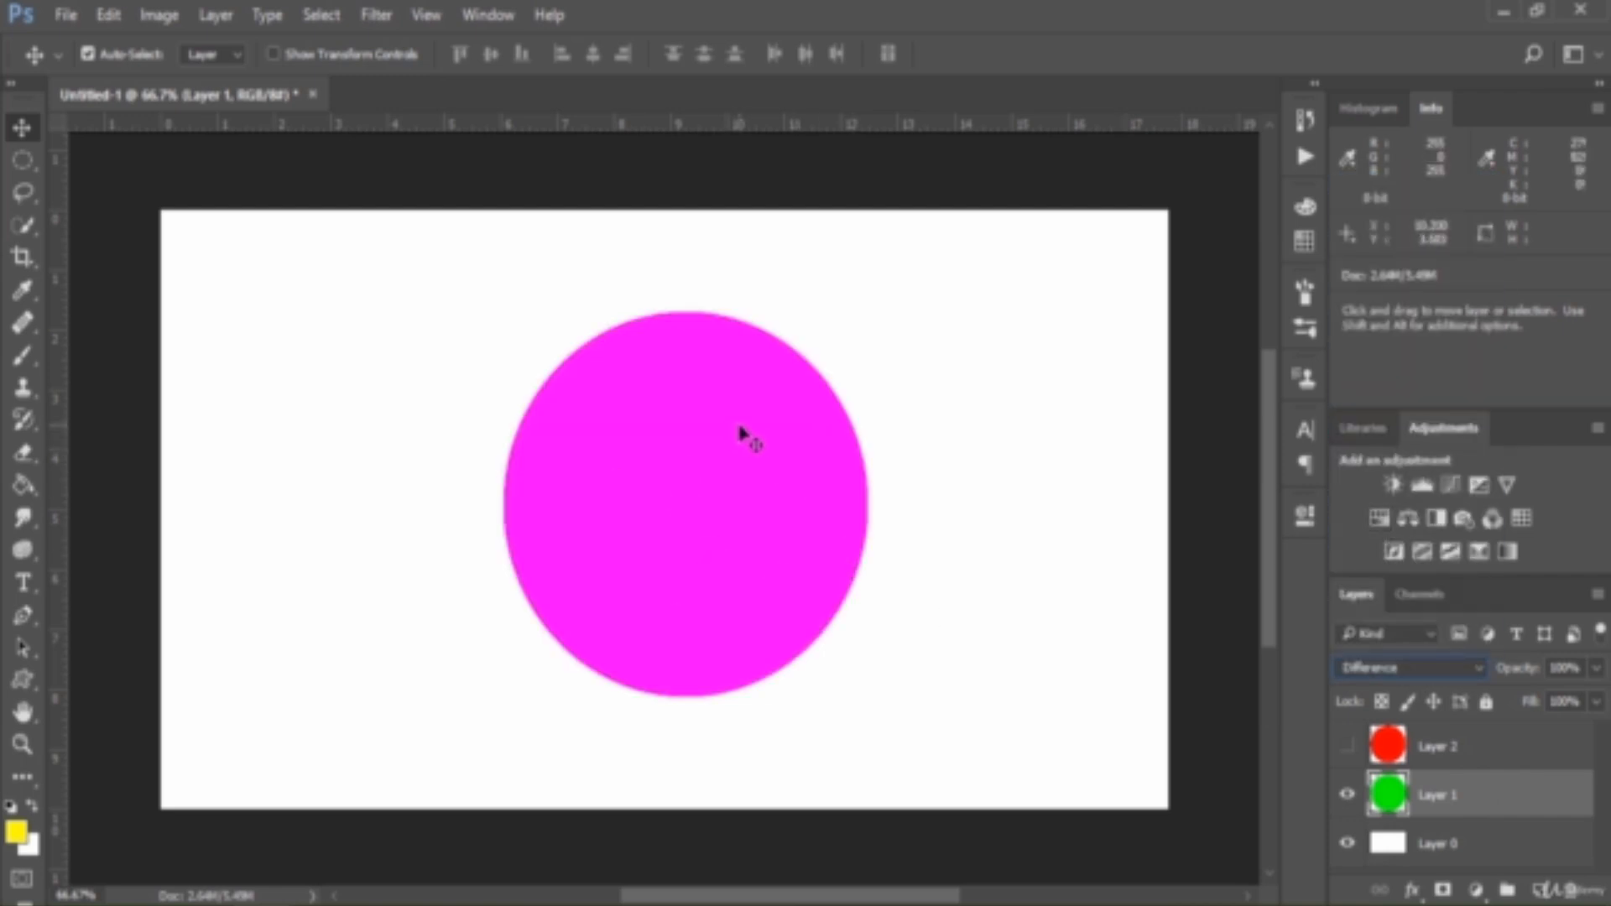
pyautogui.click(1347, 747)
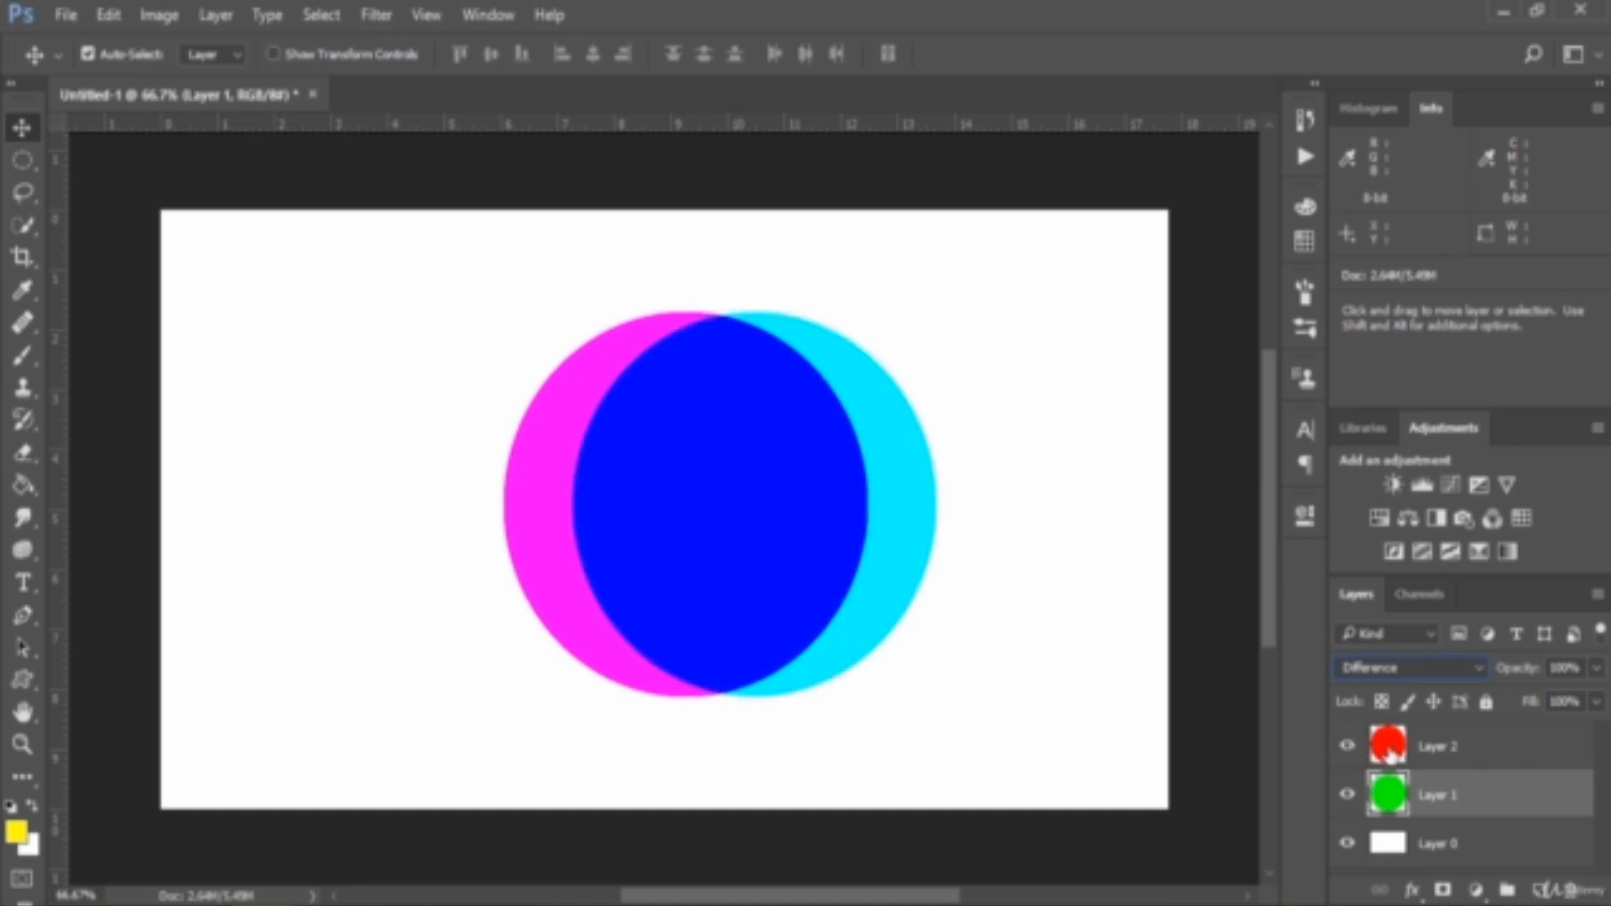
pyautogui.moveTo(881, 467); pyautogui.dragTo(824, 474)
# Set the blend modes of Layer 1 and Layer 2 back to Normal
pyautogui.click(1476, 795)
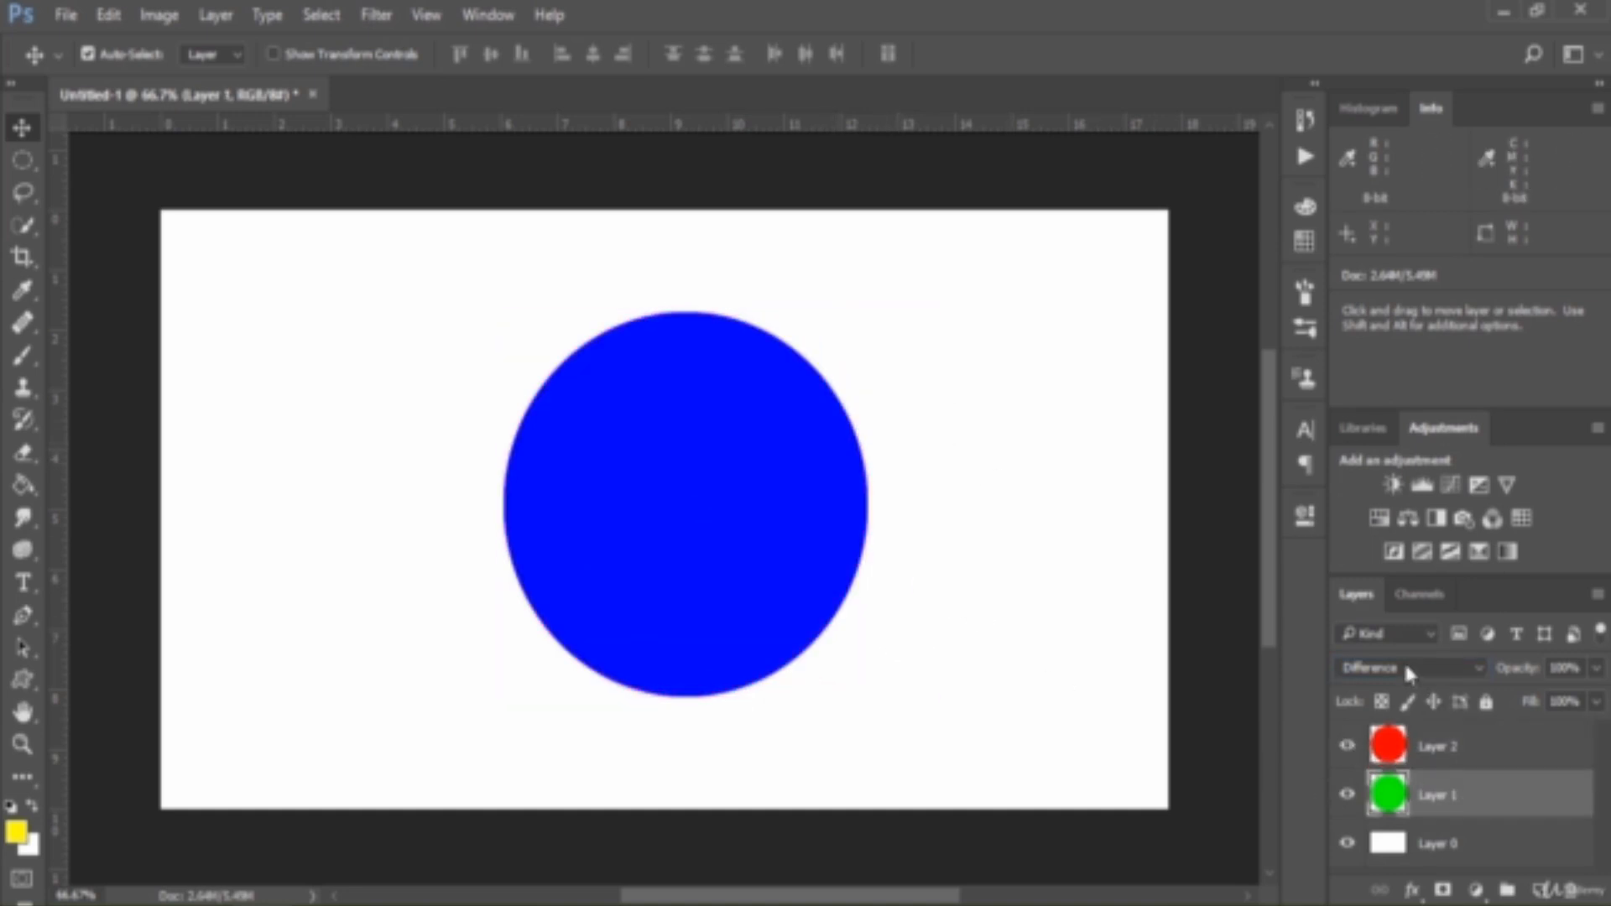
pyautogui.click(1409, 667)
pyautogui.click(1376, 181)
pyautogui.click(1501, 755)
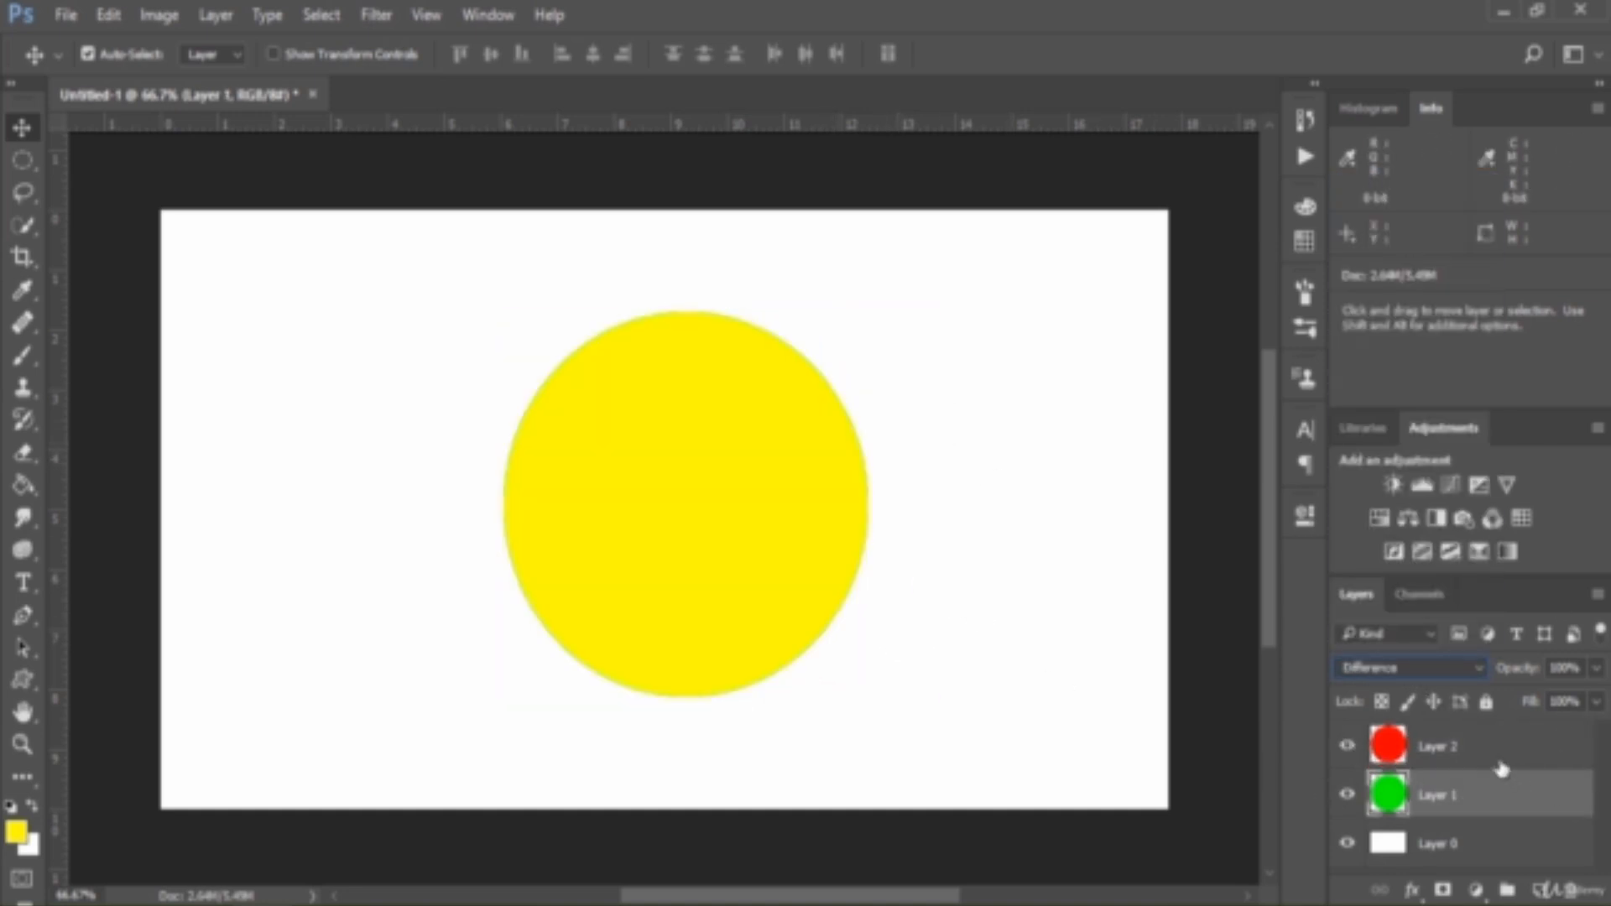
pyautogui.click(1416, 668)
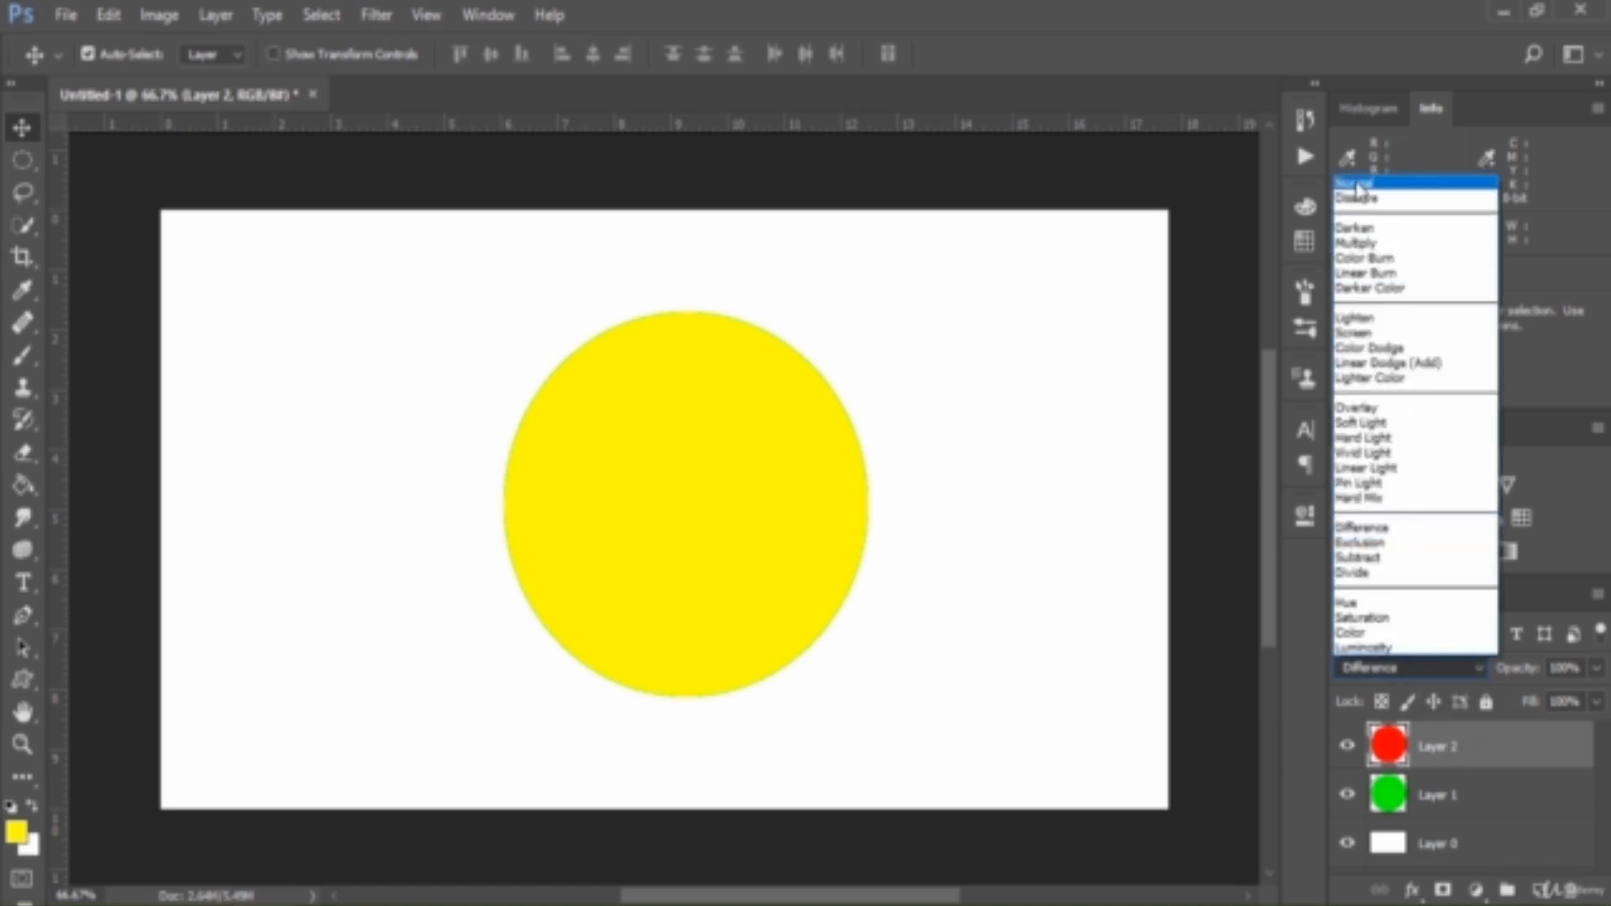
pyautogui.click(1361, 183)
# Hide Layer 0 and move the green Layer 1 above the red Layer 2 in the layer stack
pyautogui.click(1475, 835)
pyautogui.click(1346, 843)
pyautogui.click(1456, 764)
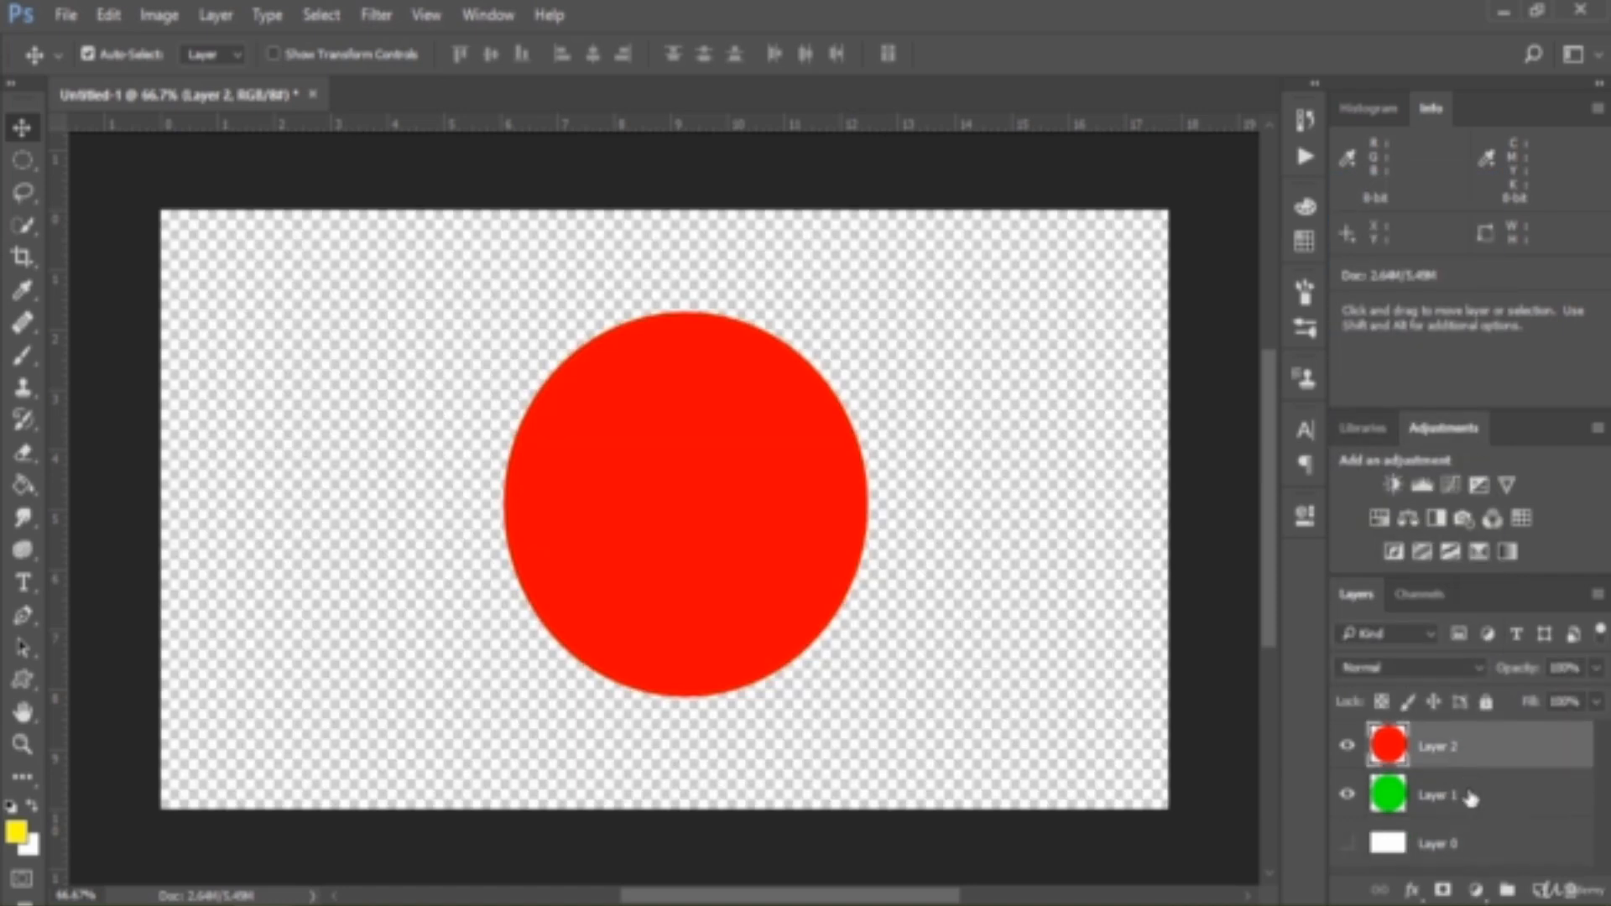
pyautogui.click(1477, 801)
pyautogui.moveTo(1476, 801); pyautogui.dragTo(1460, 741)
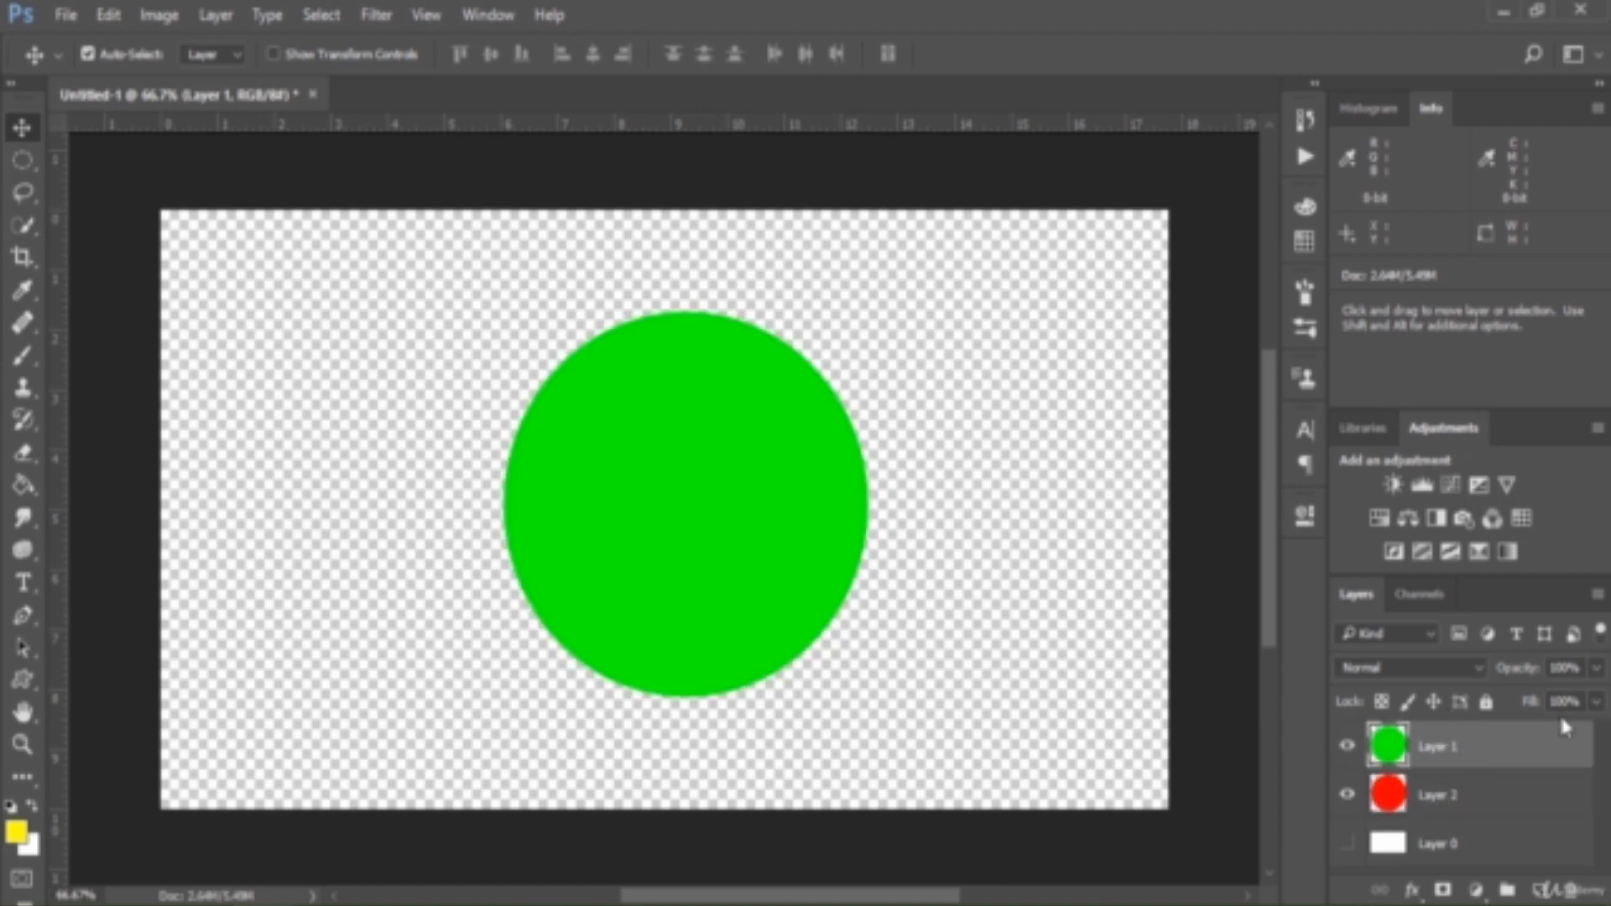
# Set the top green layer's blend mode to Difference and show the white Layer 0
pyautogui.click(1418, 668)
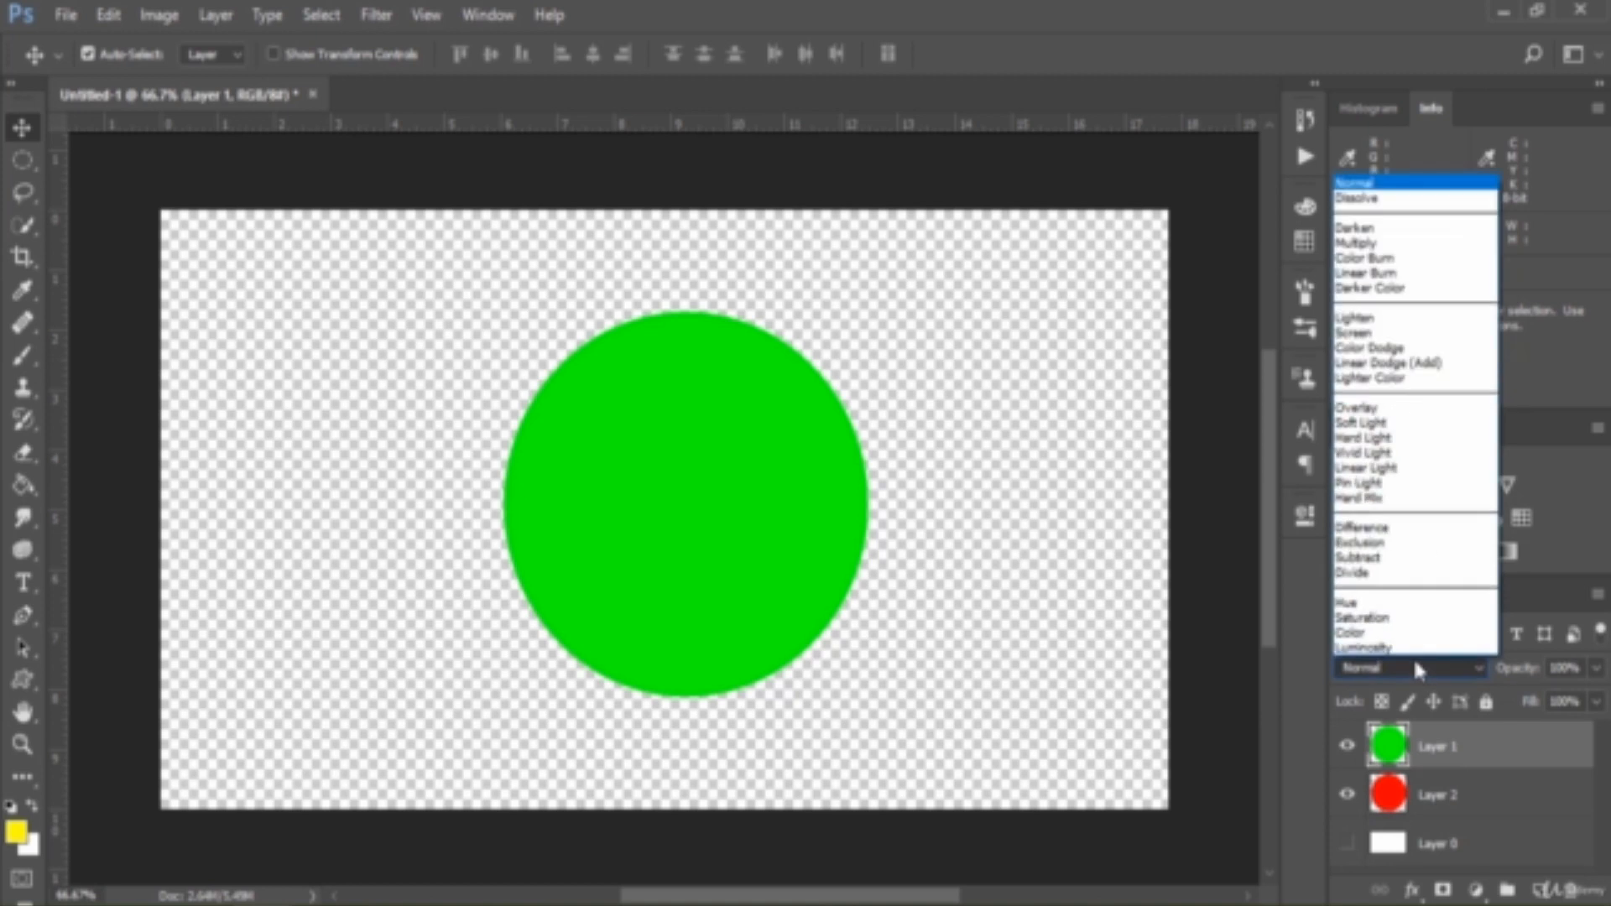
pyautogui.click(1370, 529)
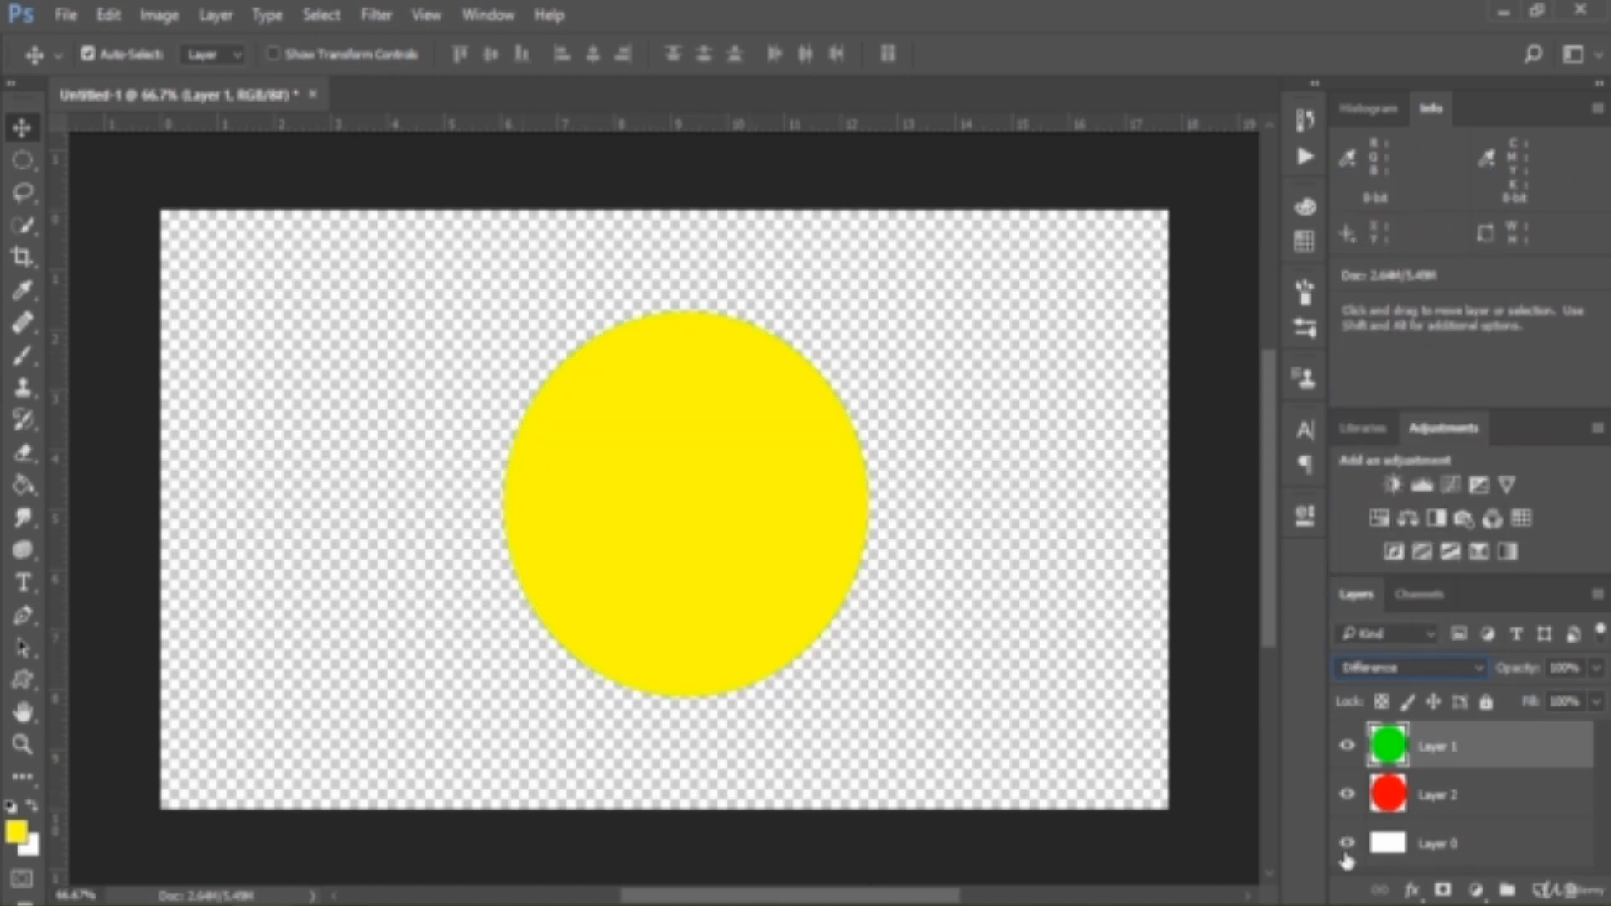
pyautogui.click(1347, 843)
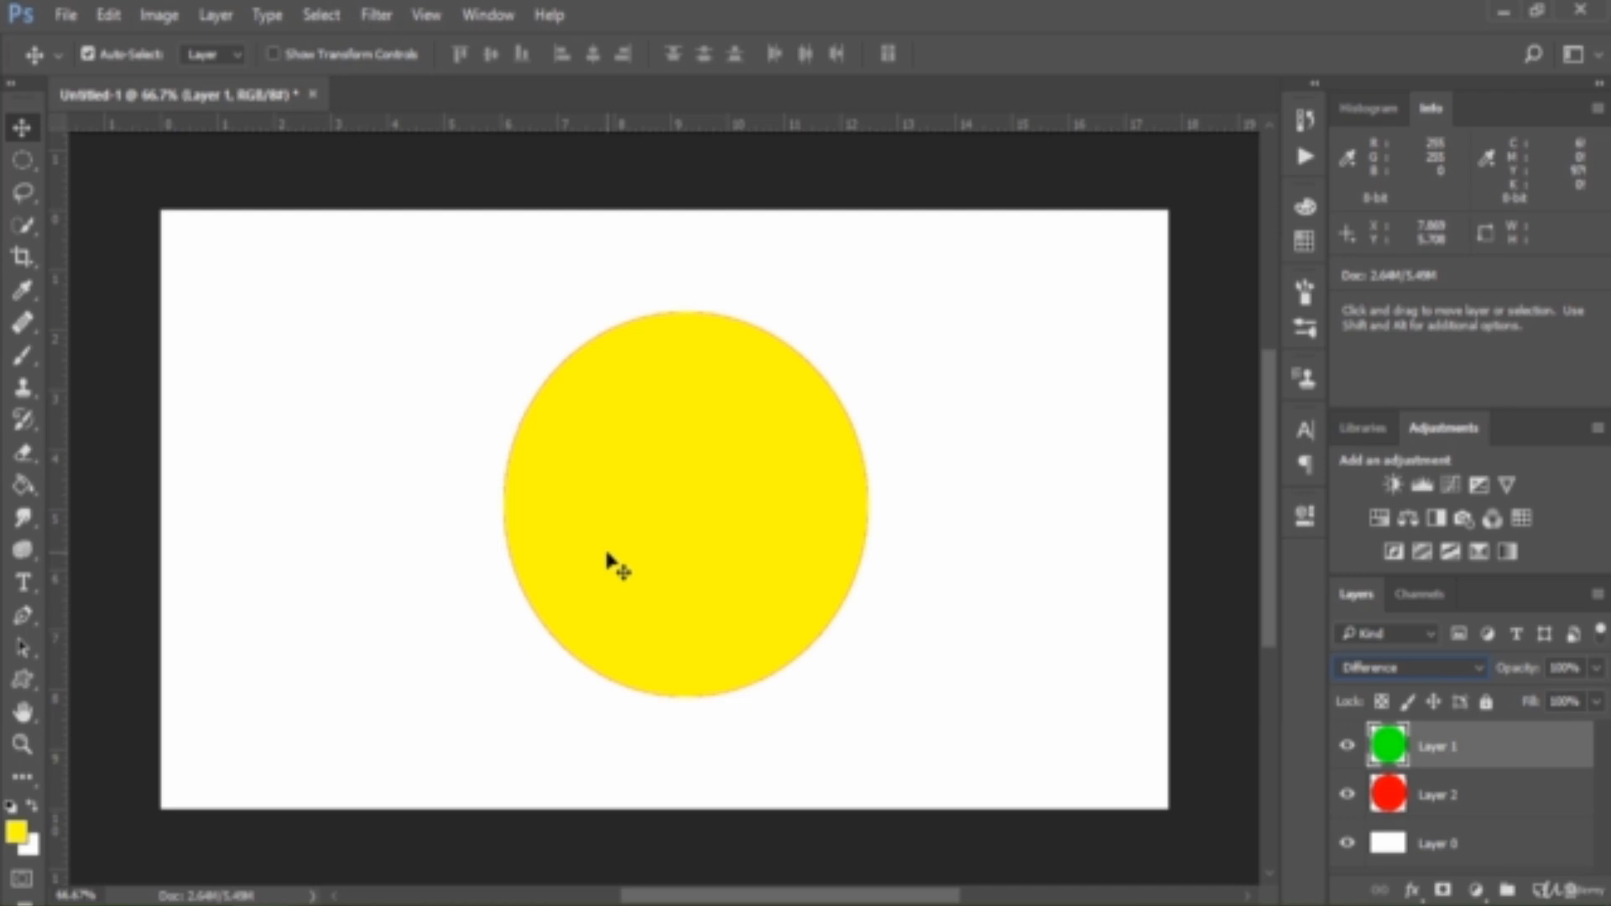
# Scale Layer 1's circle down proportionally about its centre so an even red ring of Layer 2 surrounds it
pyautogui.hotkey('ctrl', 't')
pyautogui.moveTo(869, 312); pyautogui.dragTo(849, 354)
pyautogui.press('Return')
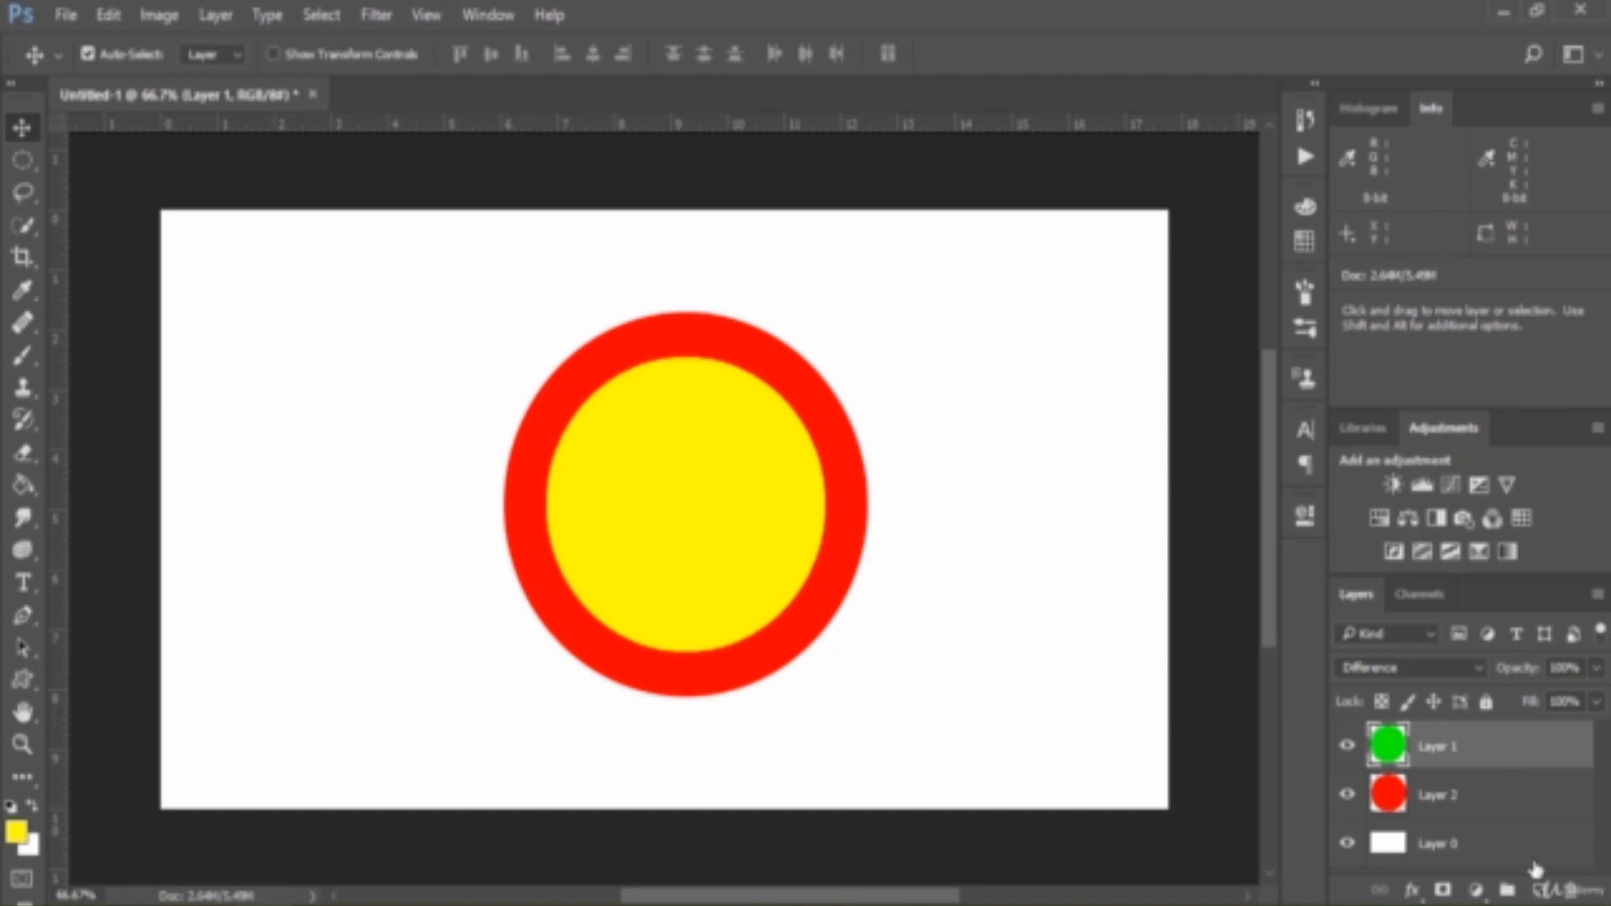
# Delete the red Layer 2 and hide the white Layer 0
pyautogui.moveTo(1473, 804); pyautogui.dragTo(1570, 889)
pyautogui.click(1348, 797)
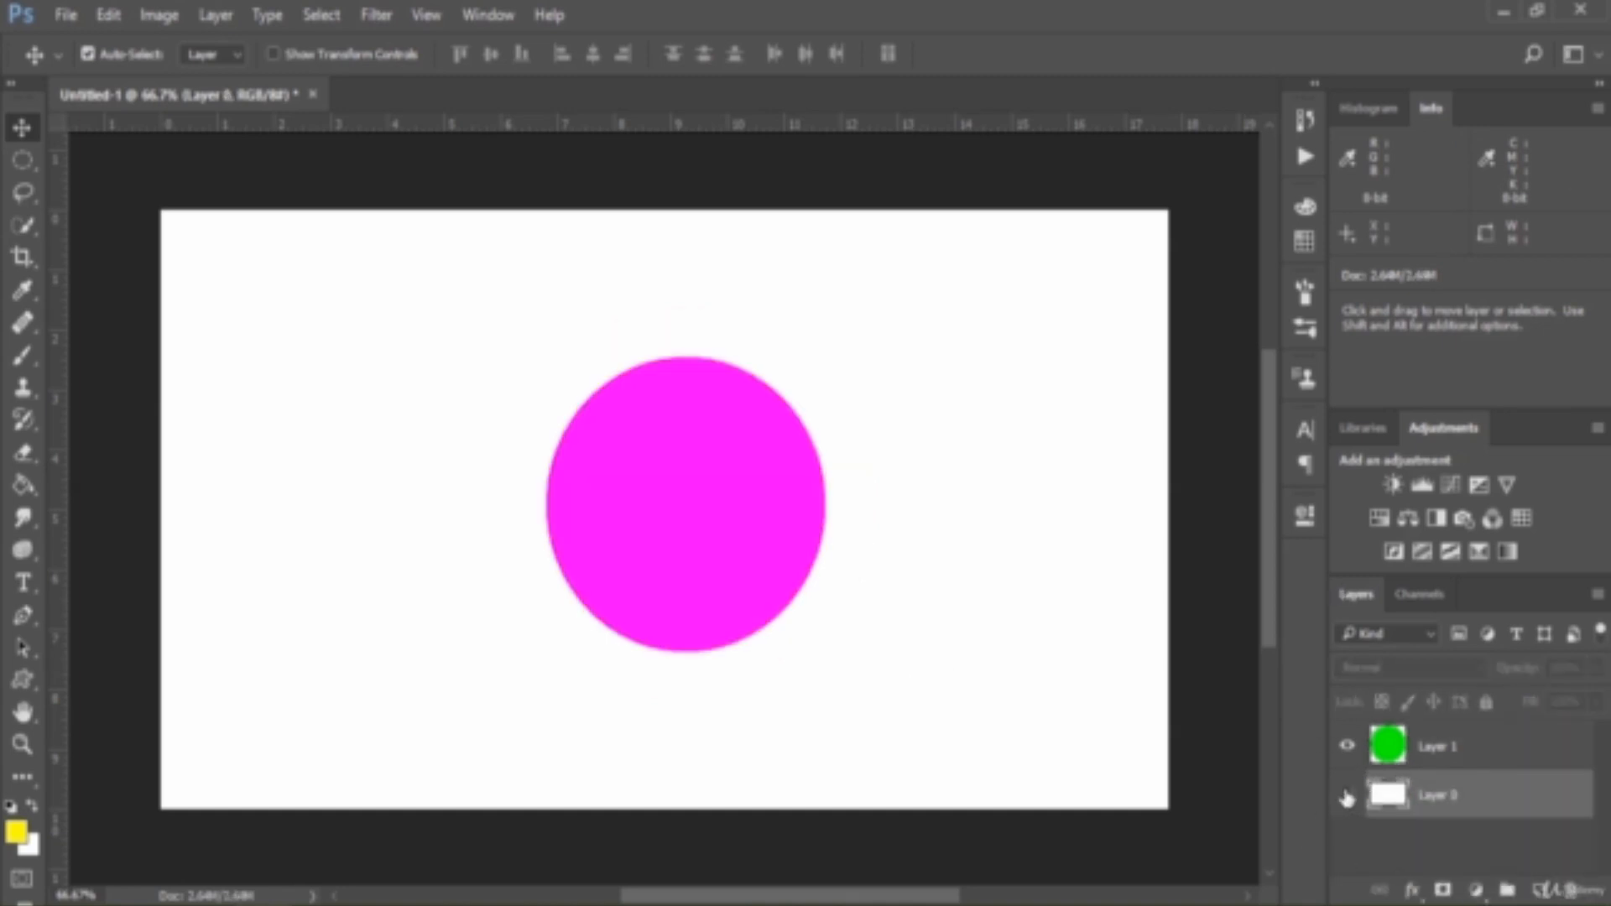
# Set Layer 1's blend mode to Normal and duplicate the layer
pyautogui.click(1476, 747)
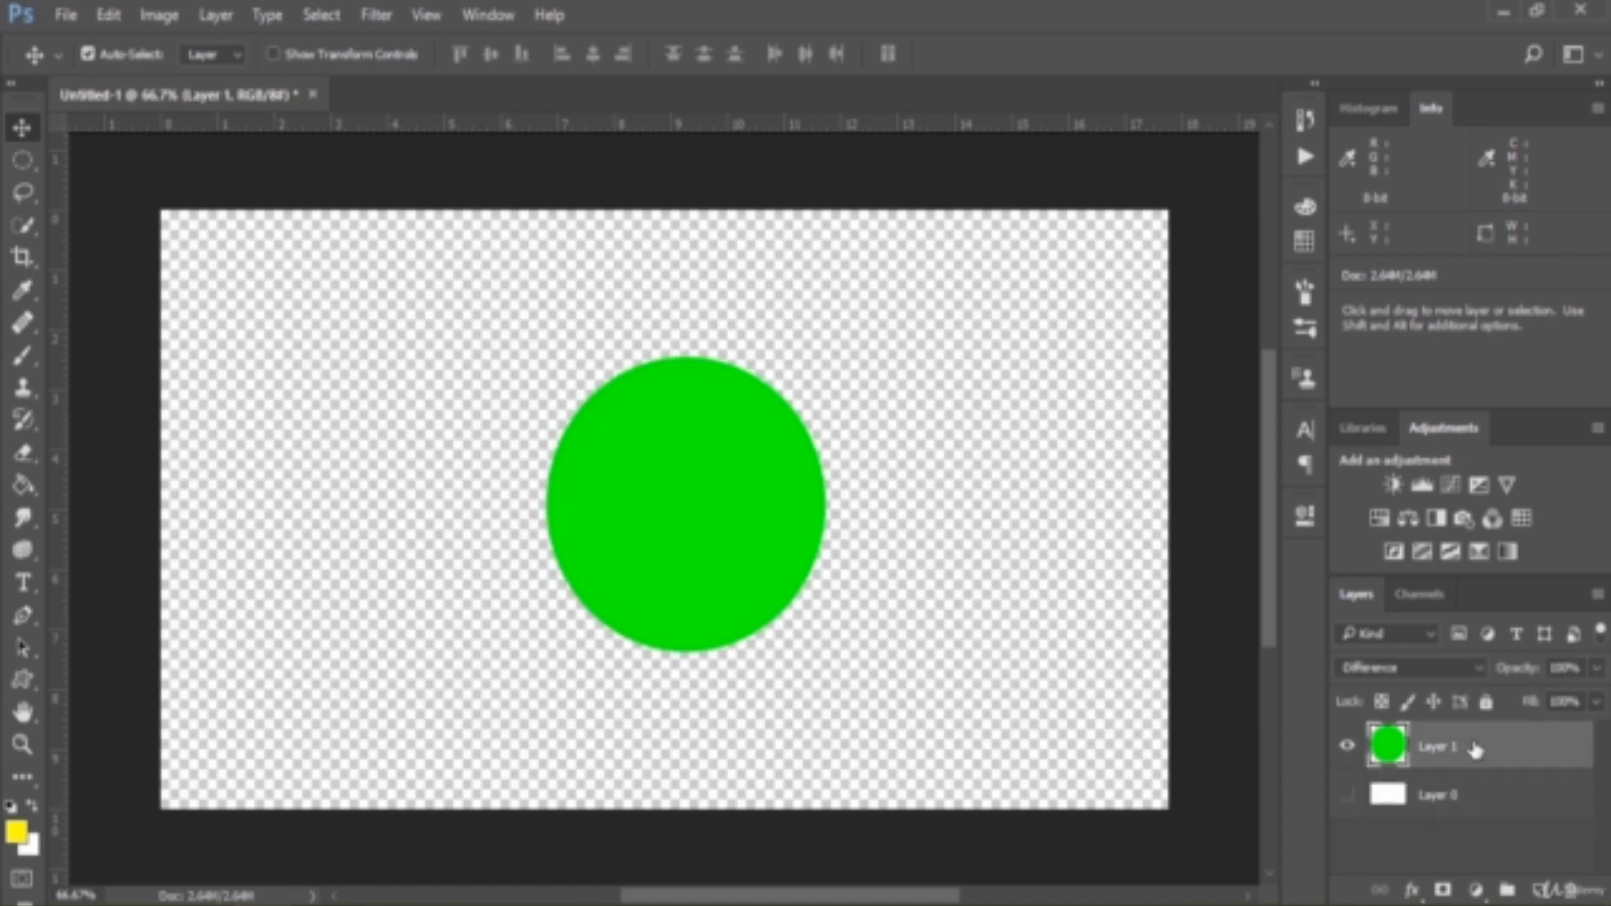
pyautogui.click(1421, 667)
pyautogui.click(1411, 187)
pyautogui.hotkey('ctrl', 'j')
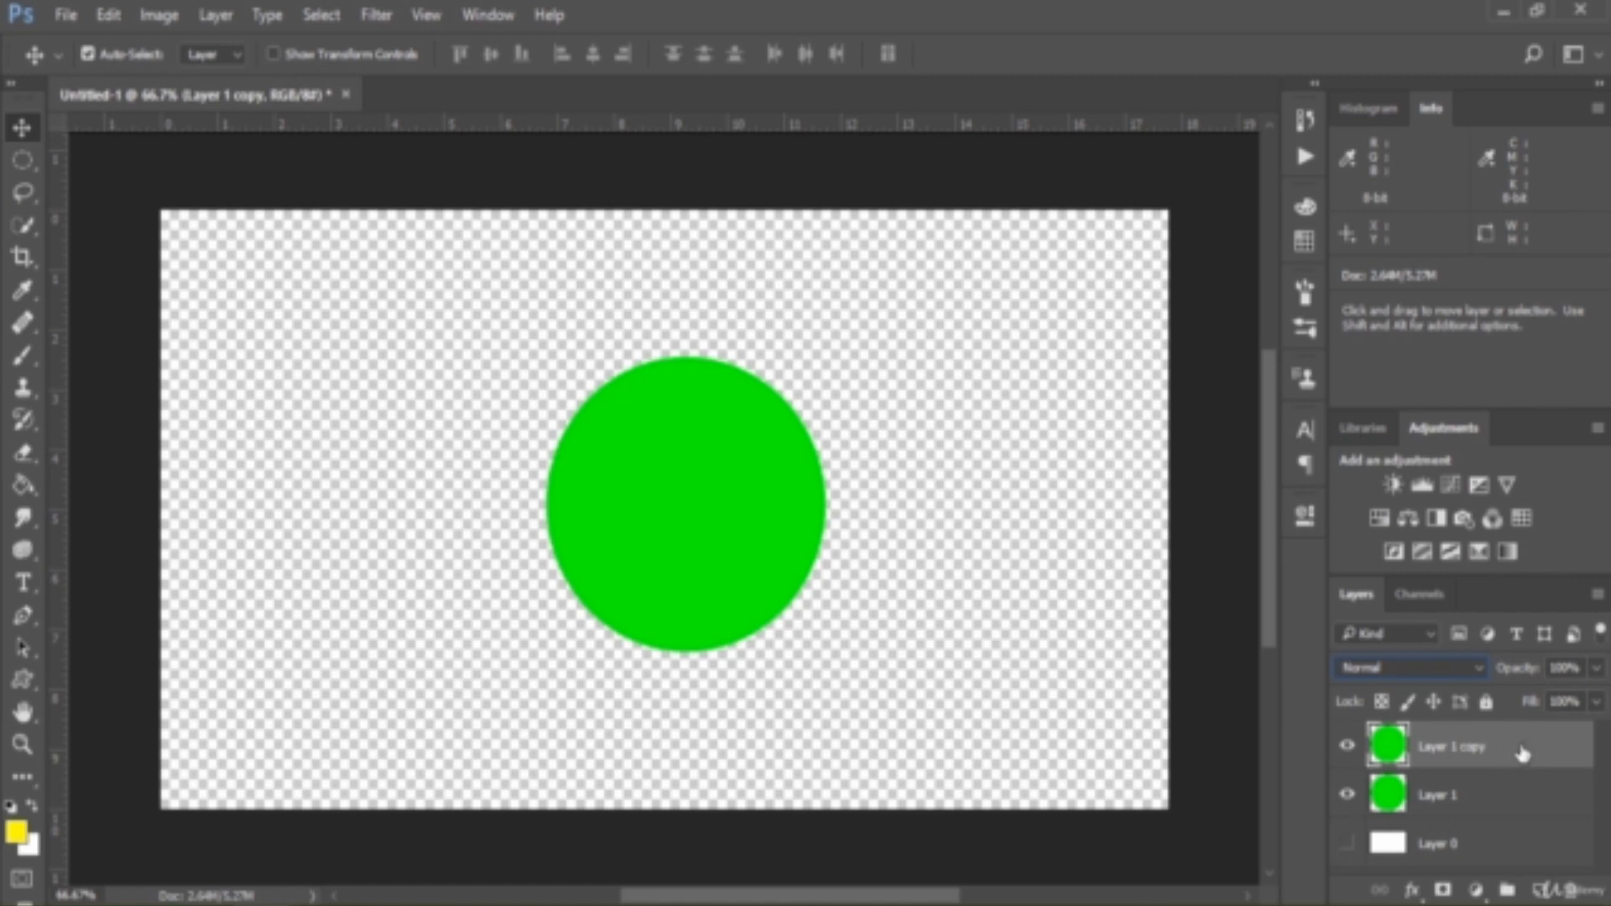
# Set the duplicated green layer's blend mode to Difference and show the white Layer 0
pyautogui.click(1391, 663)
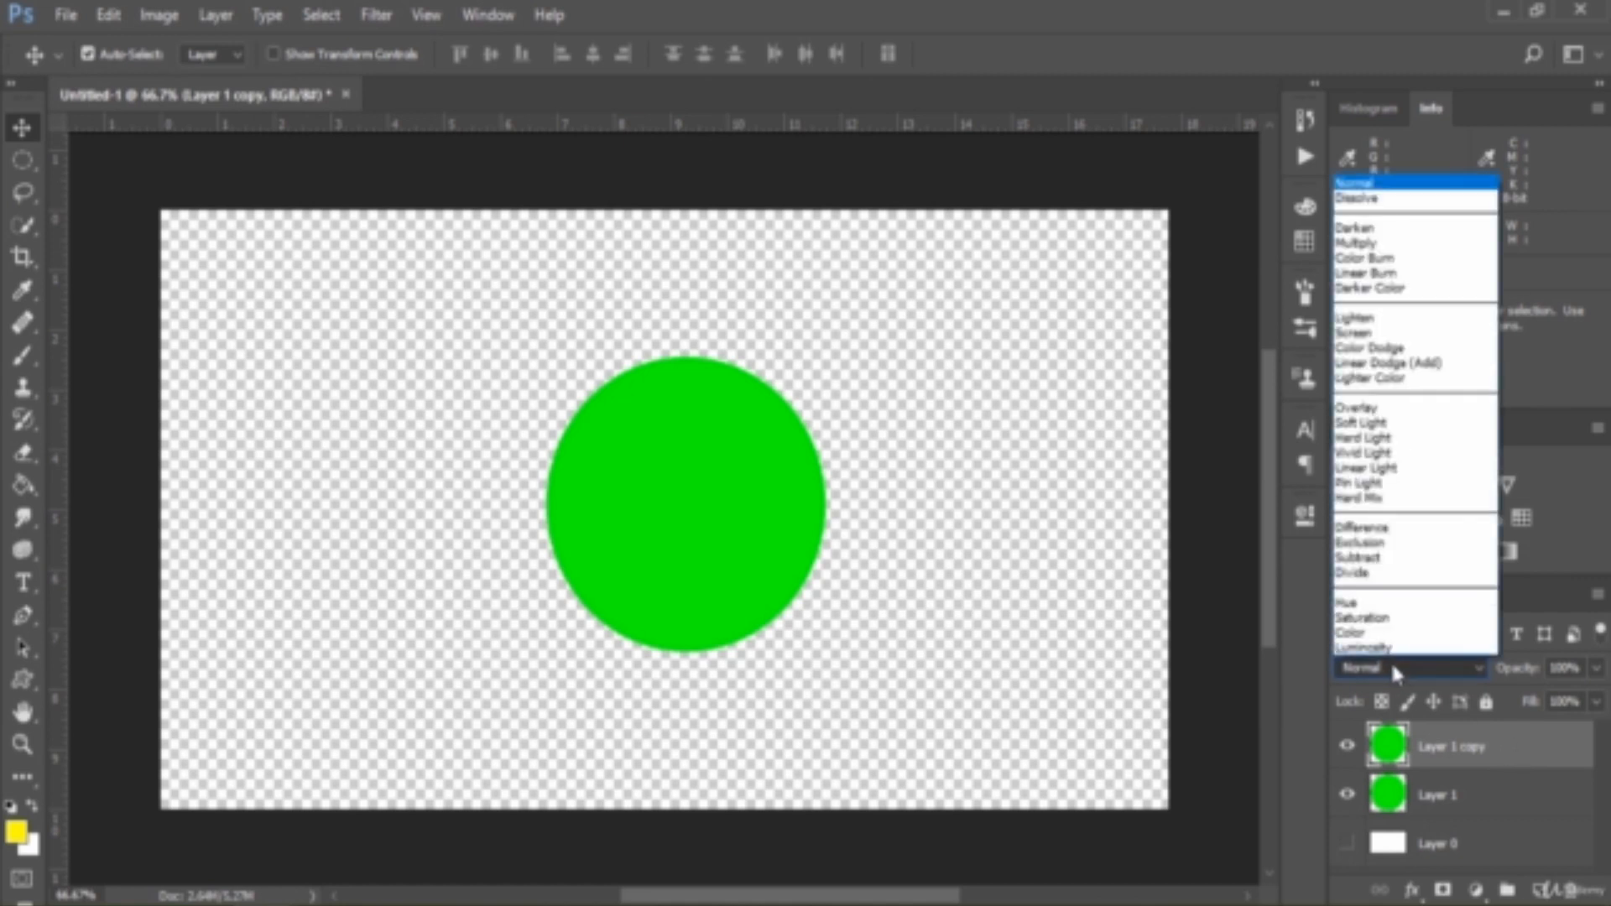
pyautogui.click(1412, 528)
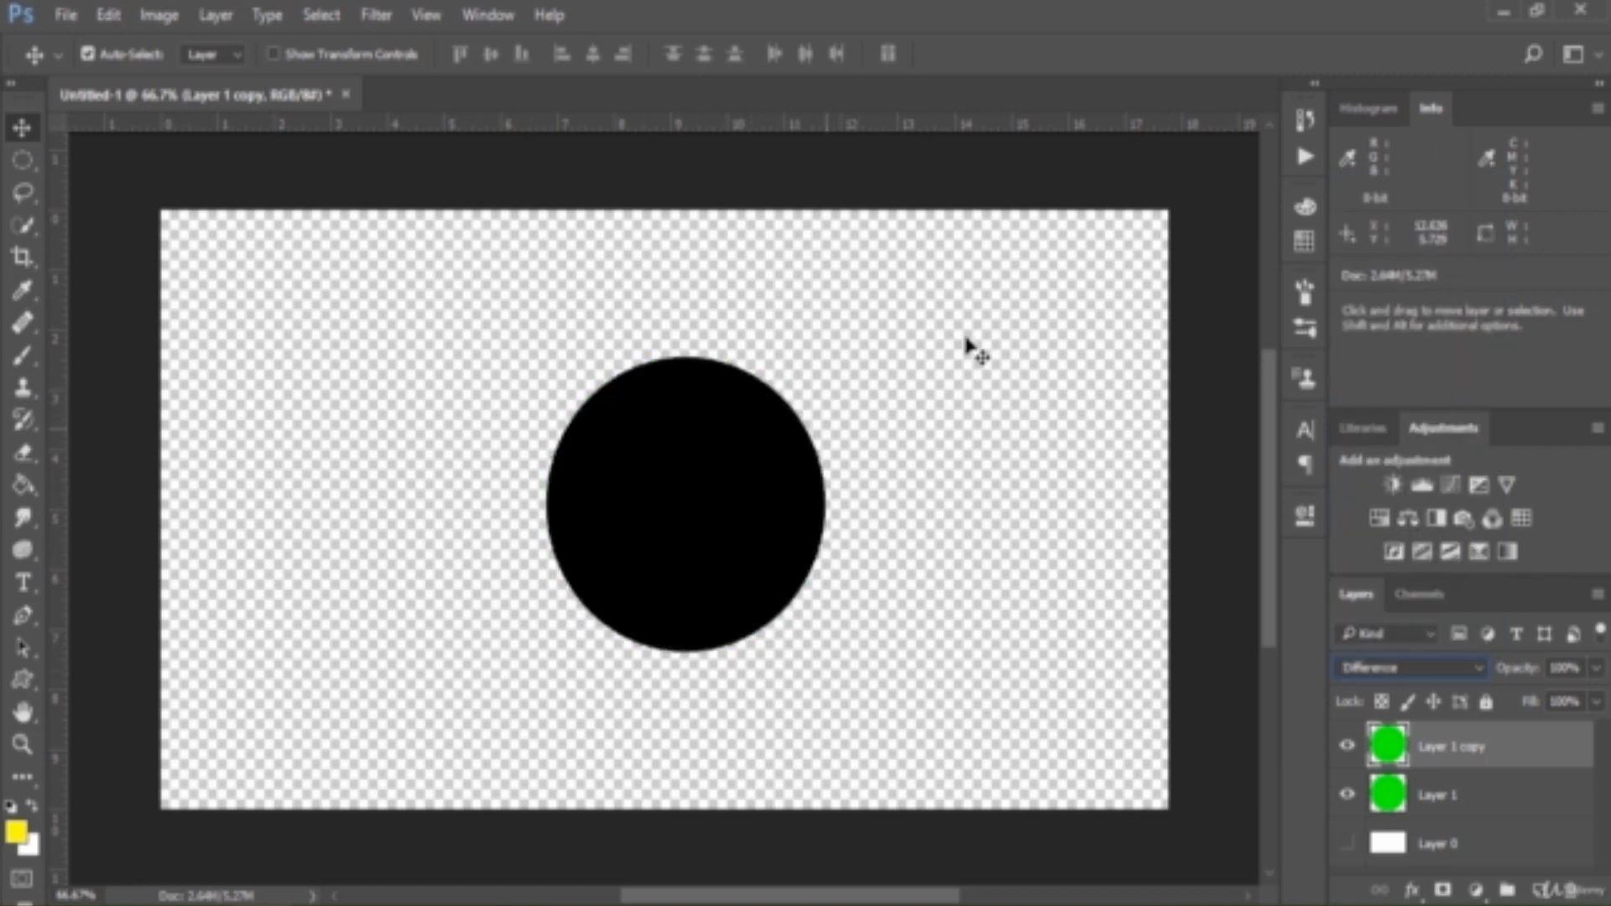
pyautogui.click(1346, 844)
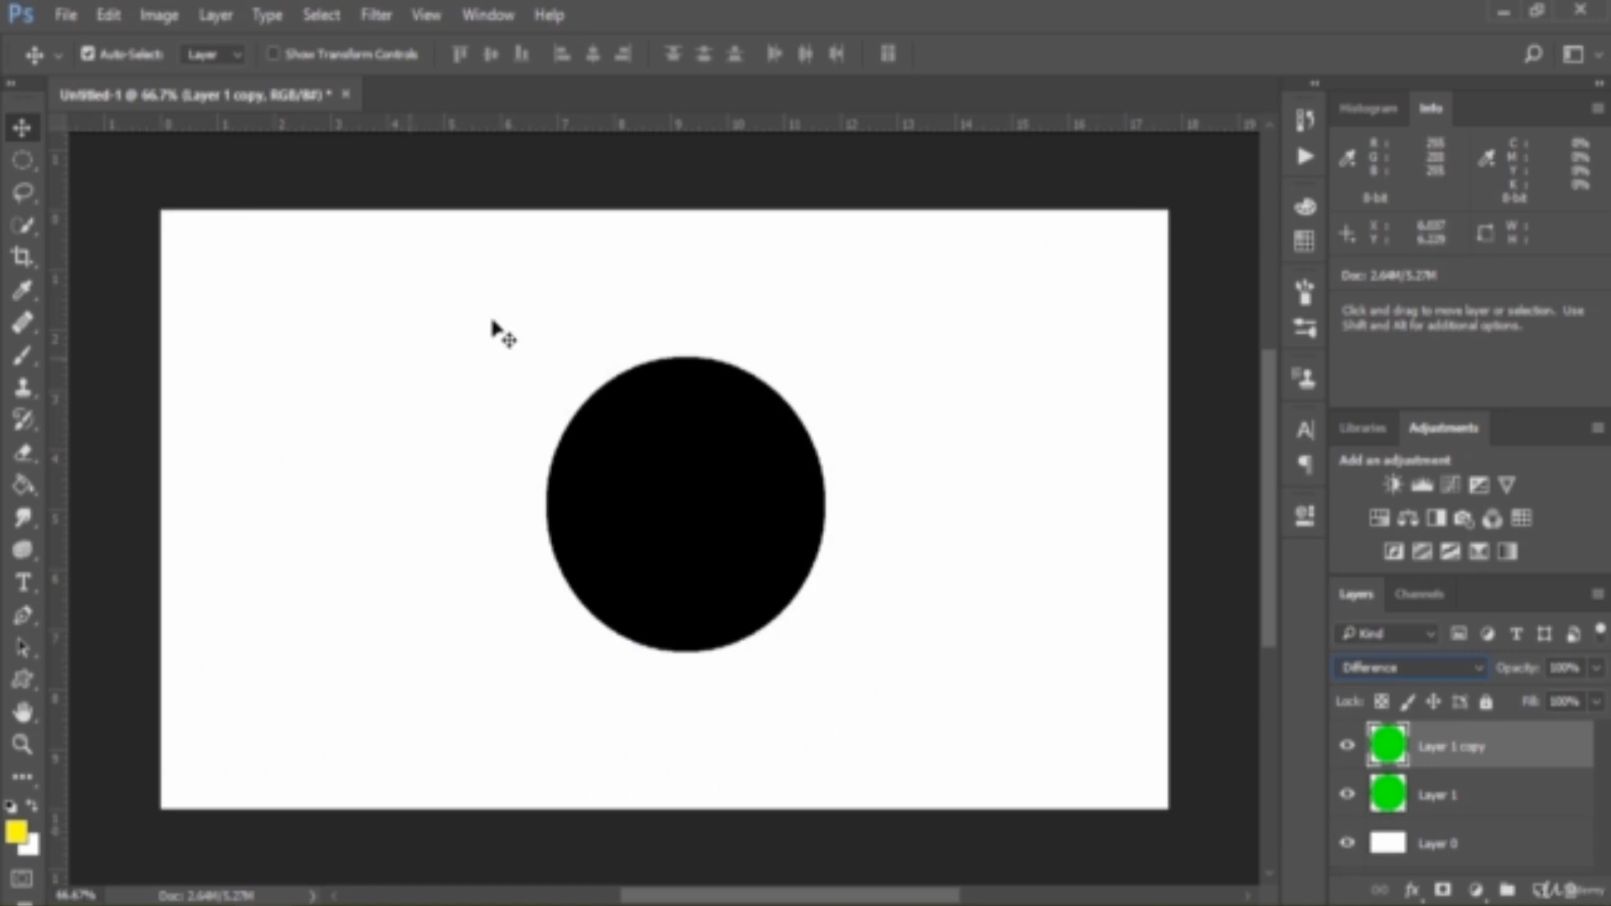
# Slide the duplicated circle about 1.17 in to the right over the white background and back over the original
pyautogui.moveTo(727, 480); pyautogui.dragTo(790, 476)
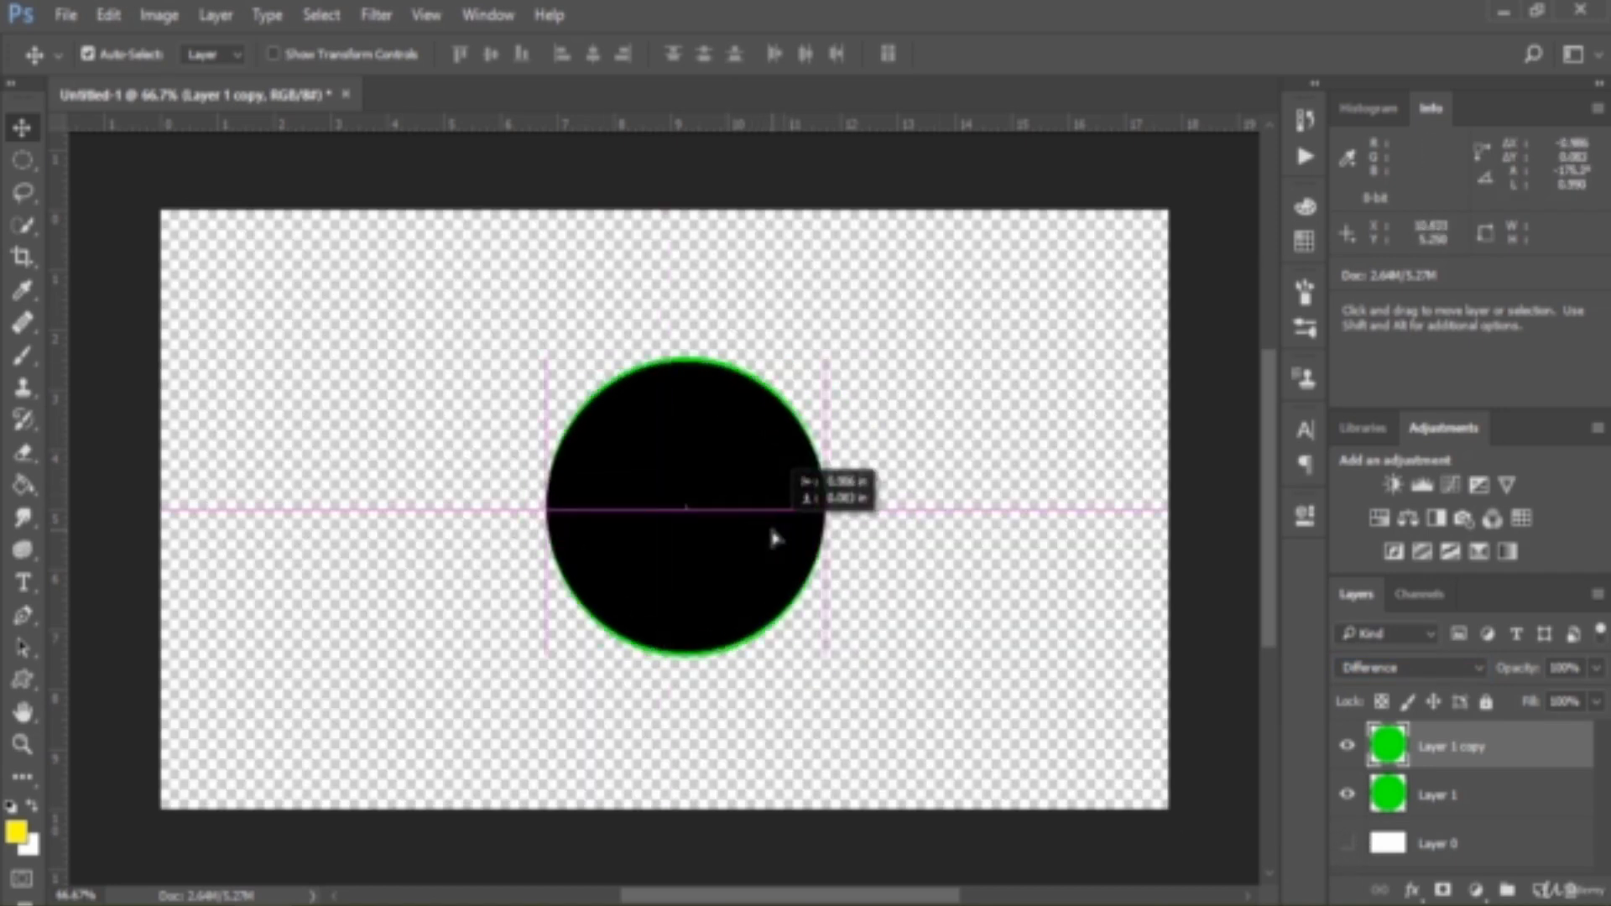
pyautogui.moveTo(771, 529); pyautogui.dragTo(769, 528)
pyautogui.click(1347, 844)
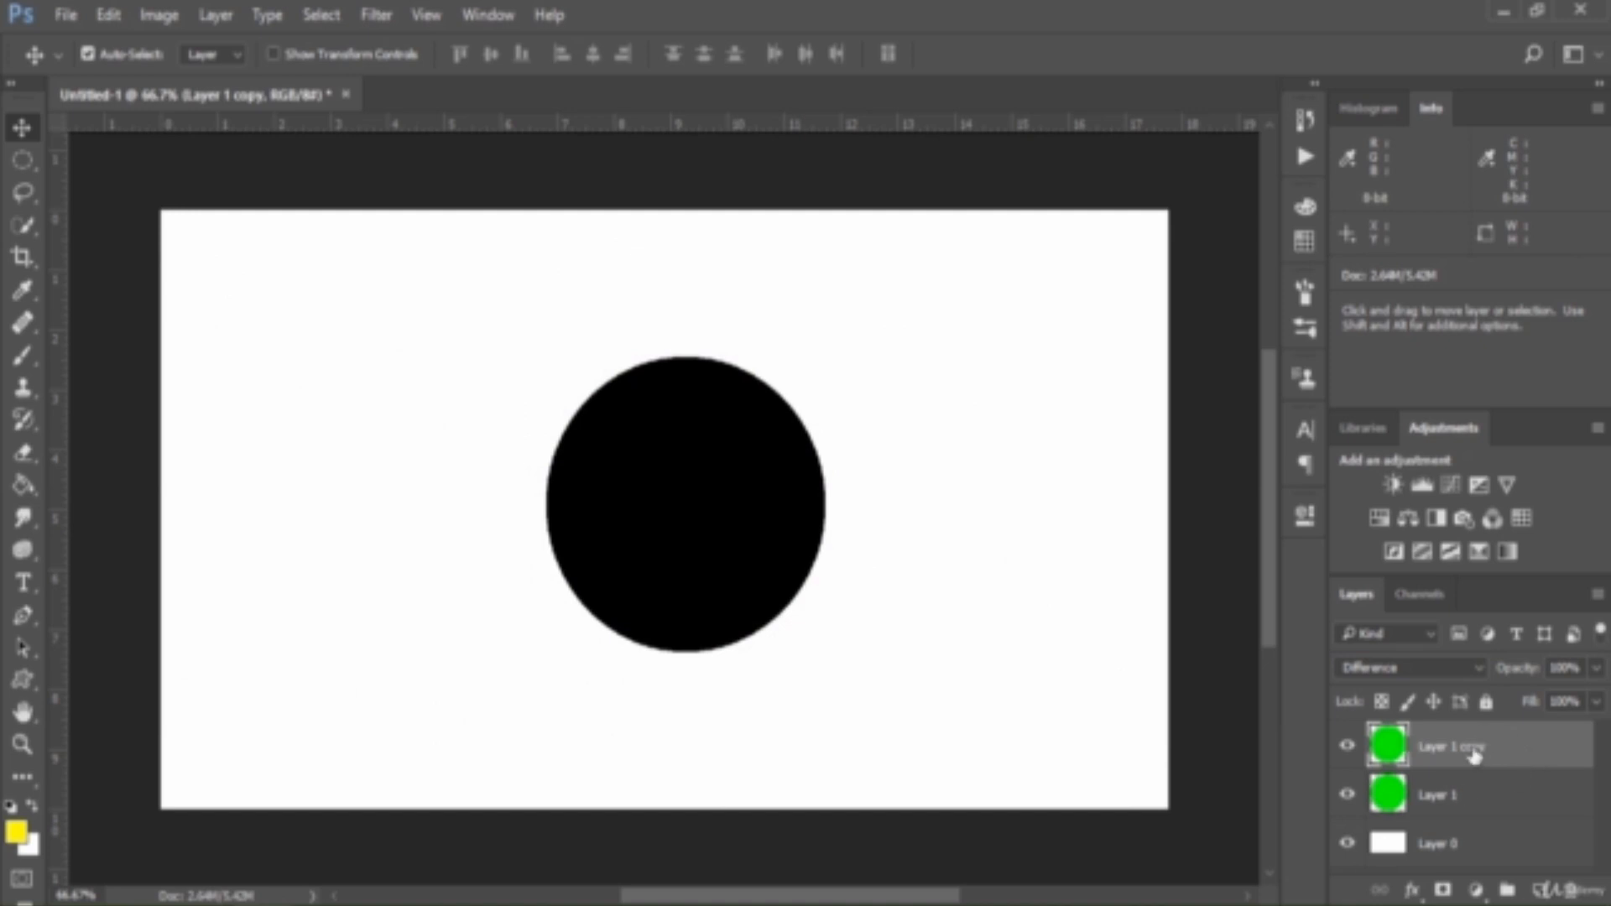
# Stamp all visible layers into a new merged layer above Layer 1 copy
pyautogui.click(1500, 807)
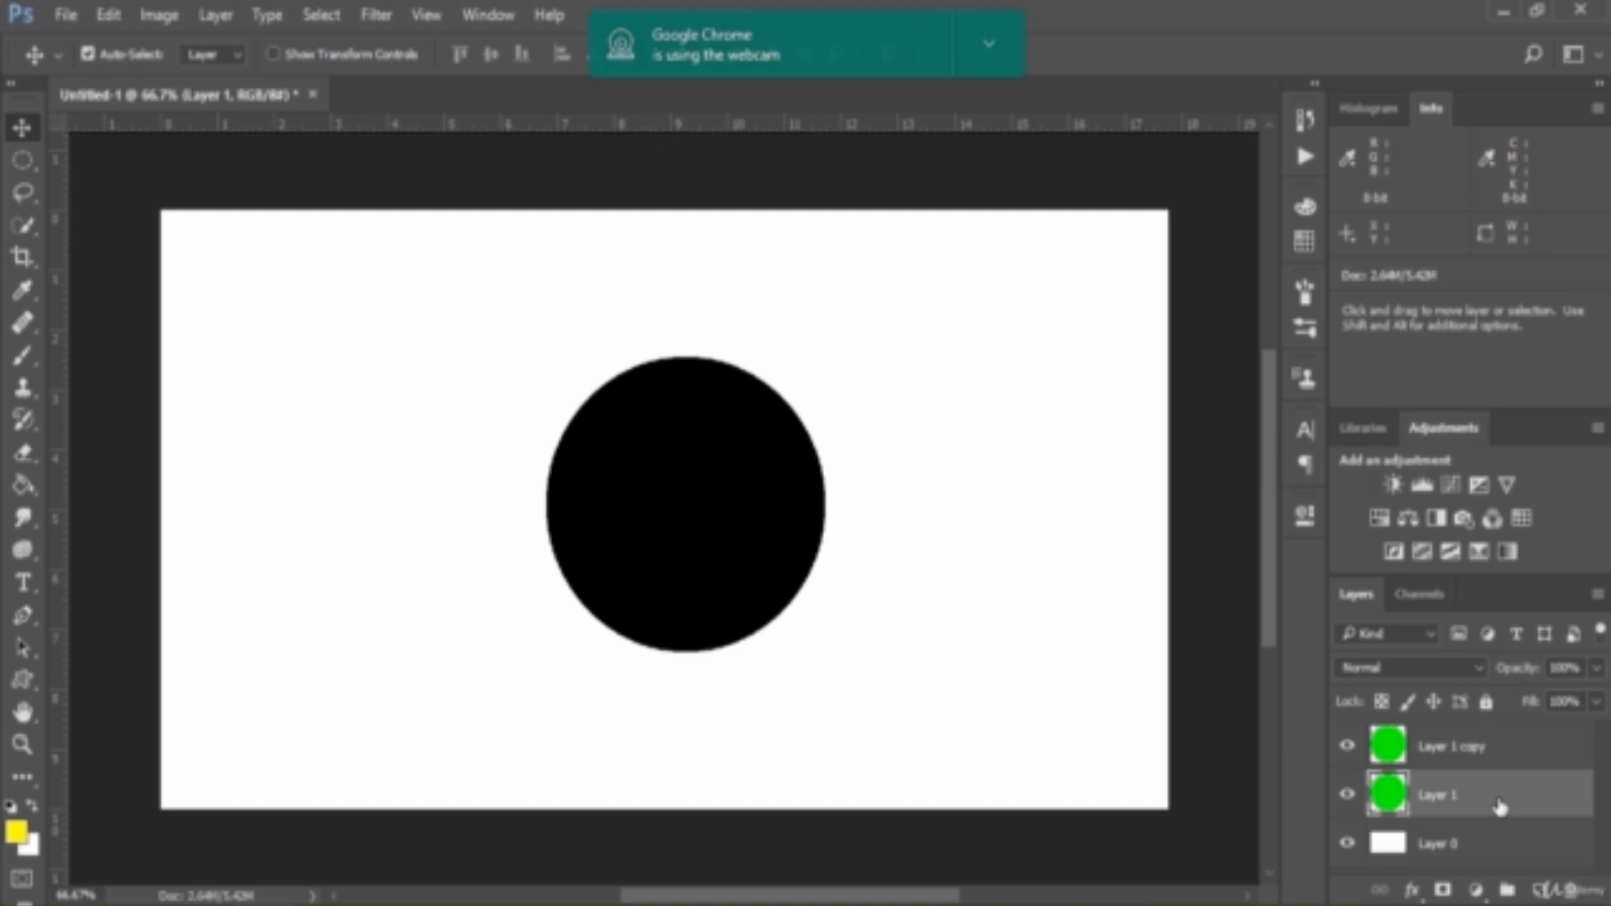
pyautogui.click(1515, 752)
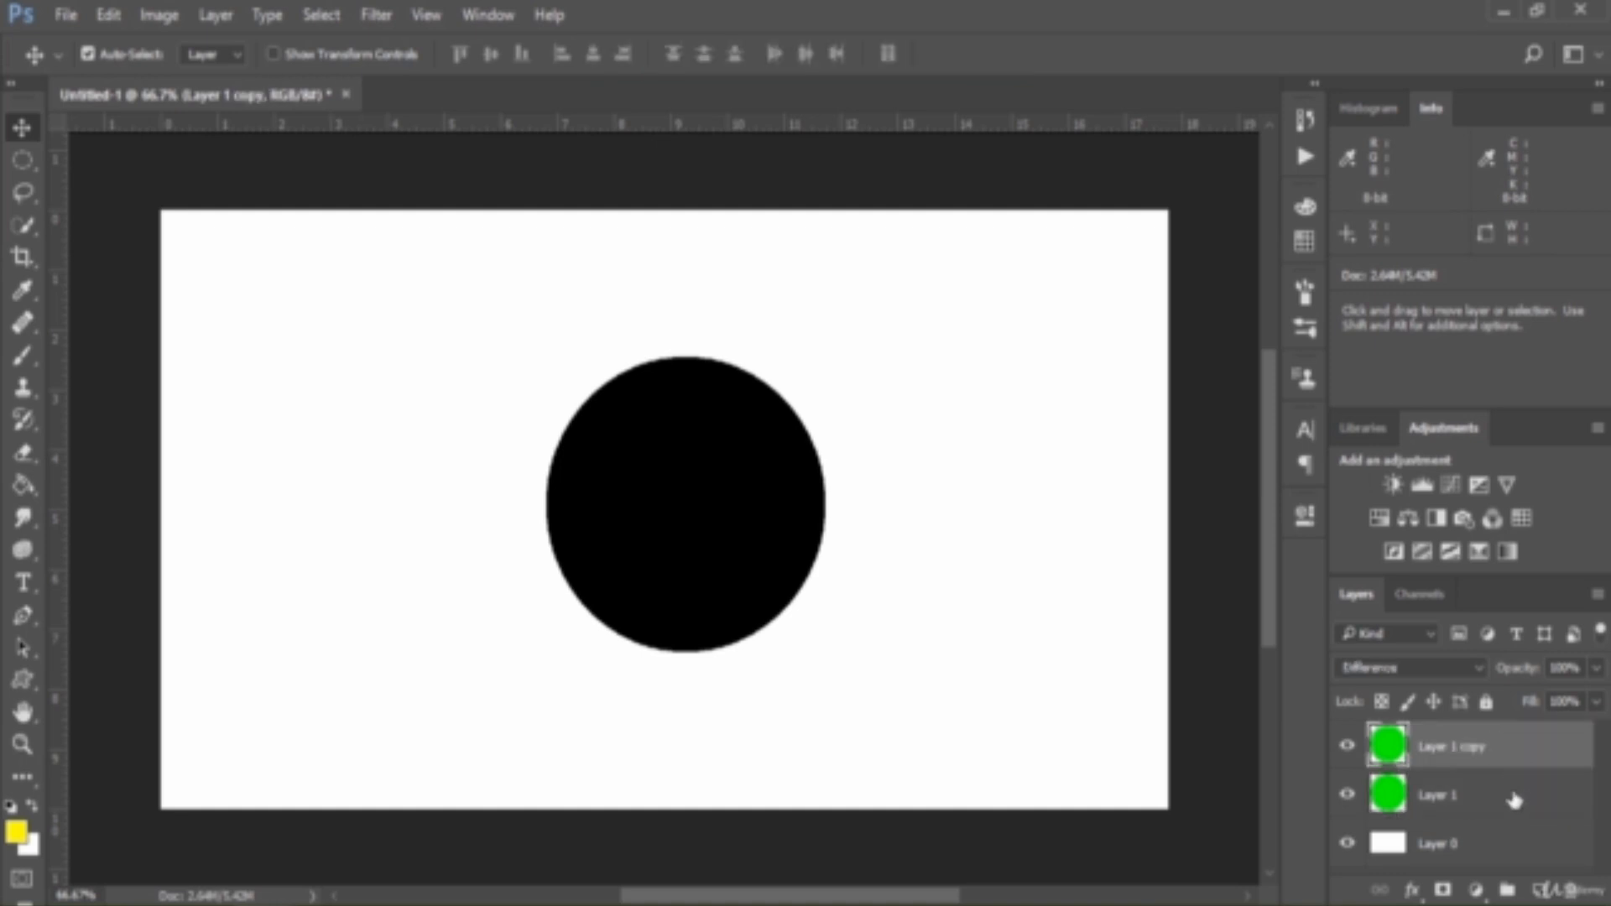
pyautogui.click(1515, 801)
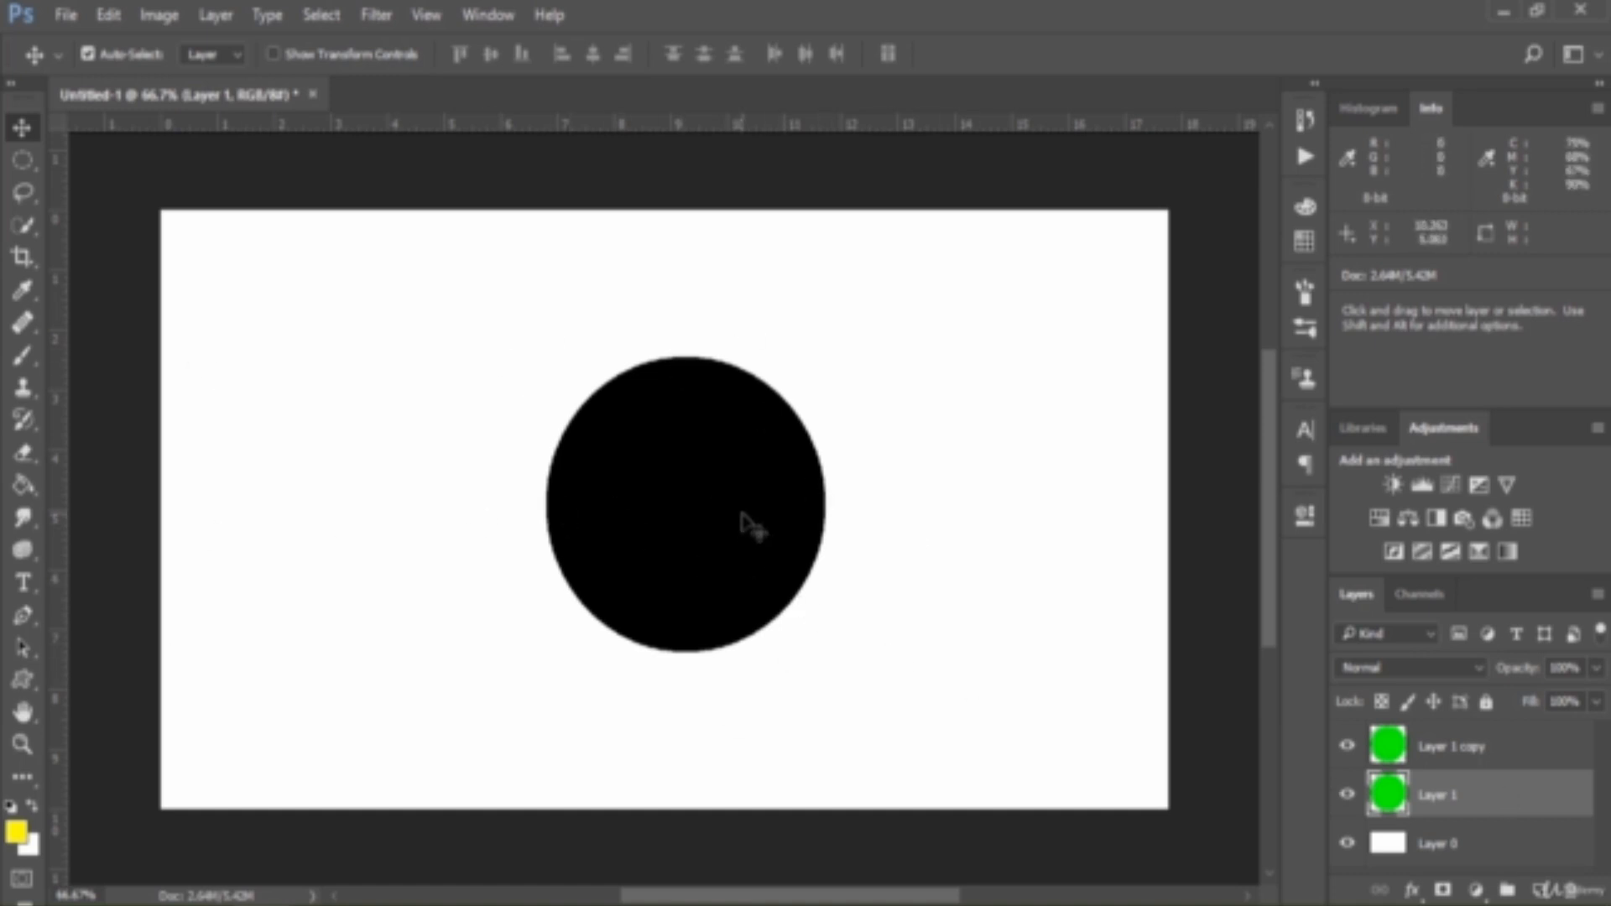
pyautogui.click(1553, 766)
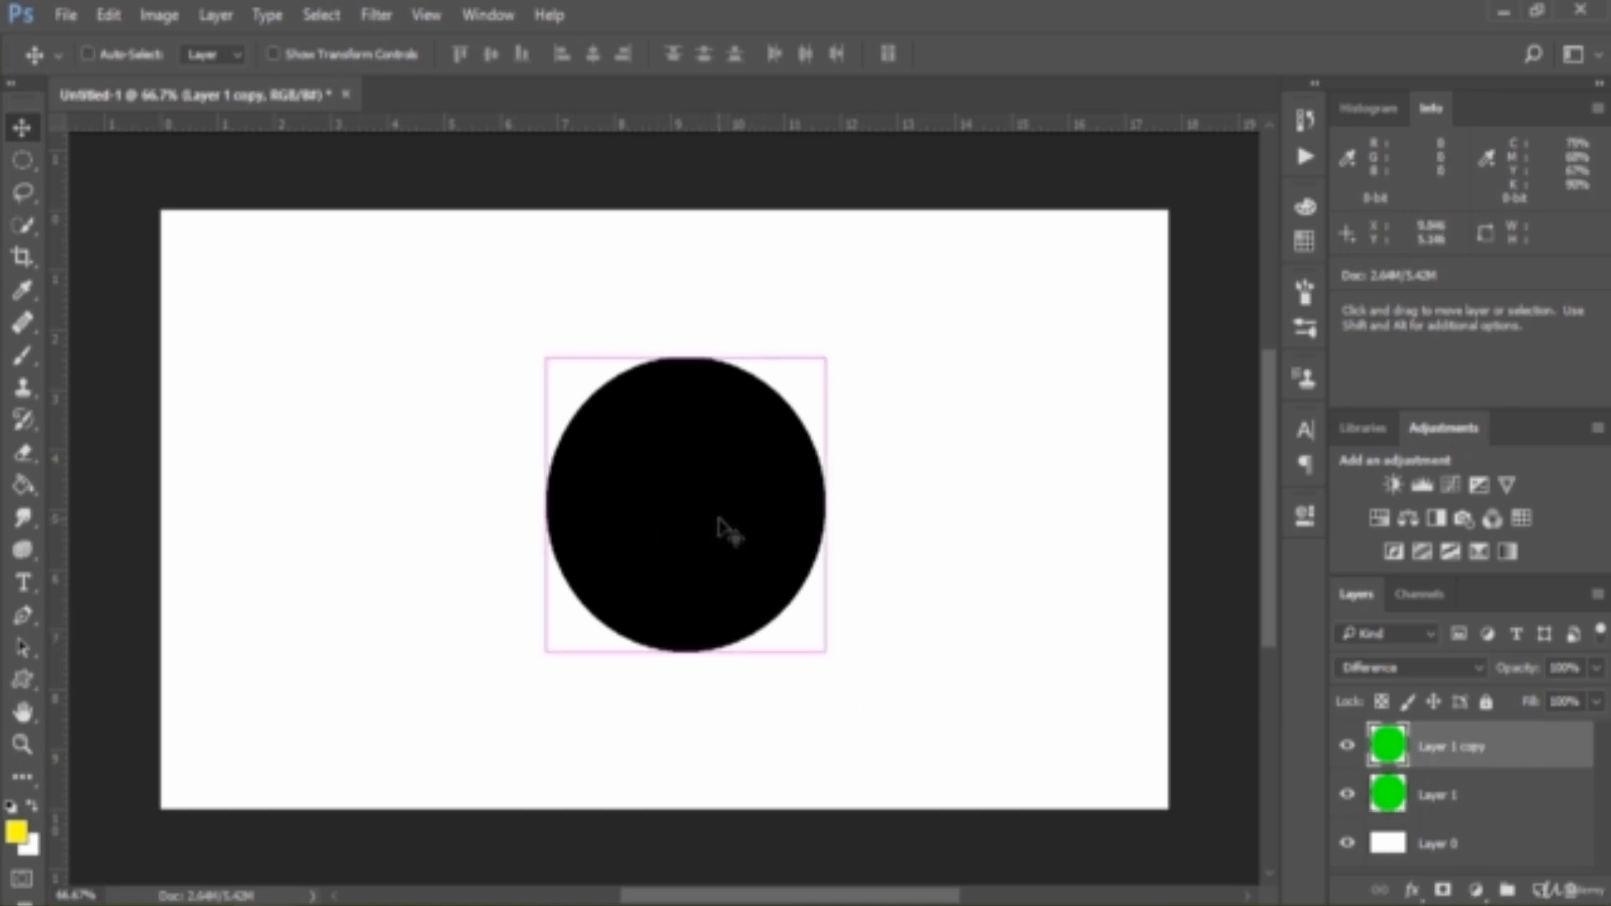
pyautogui.hotkey('ctrl', 'shift', 'alt', 'e')
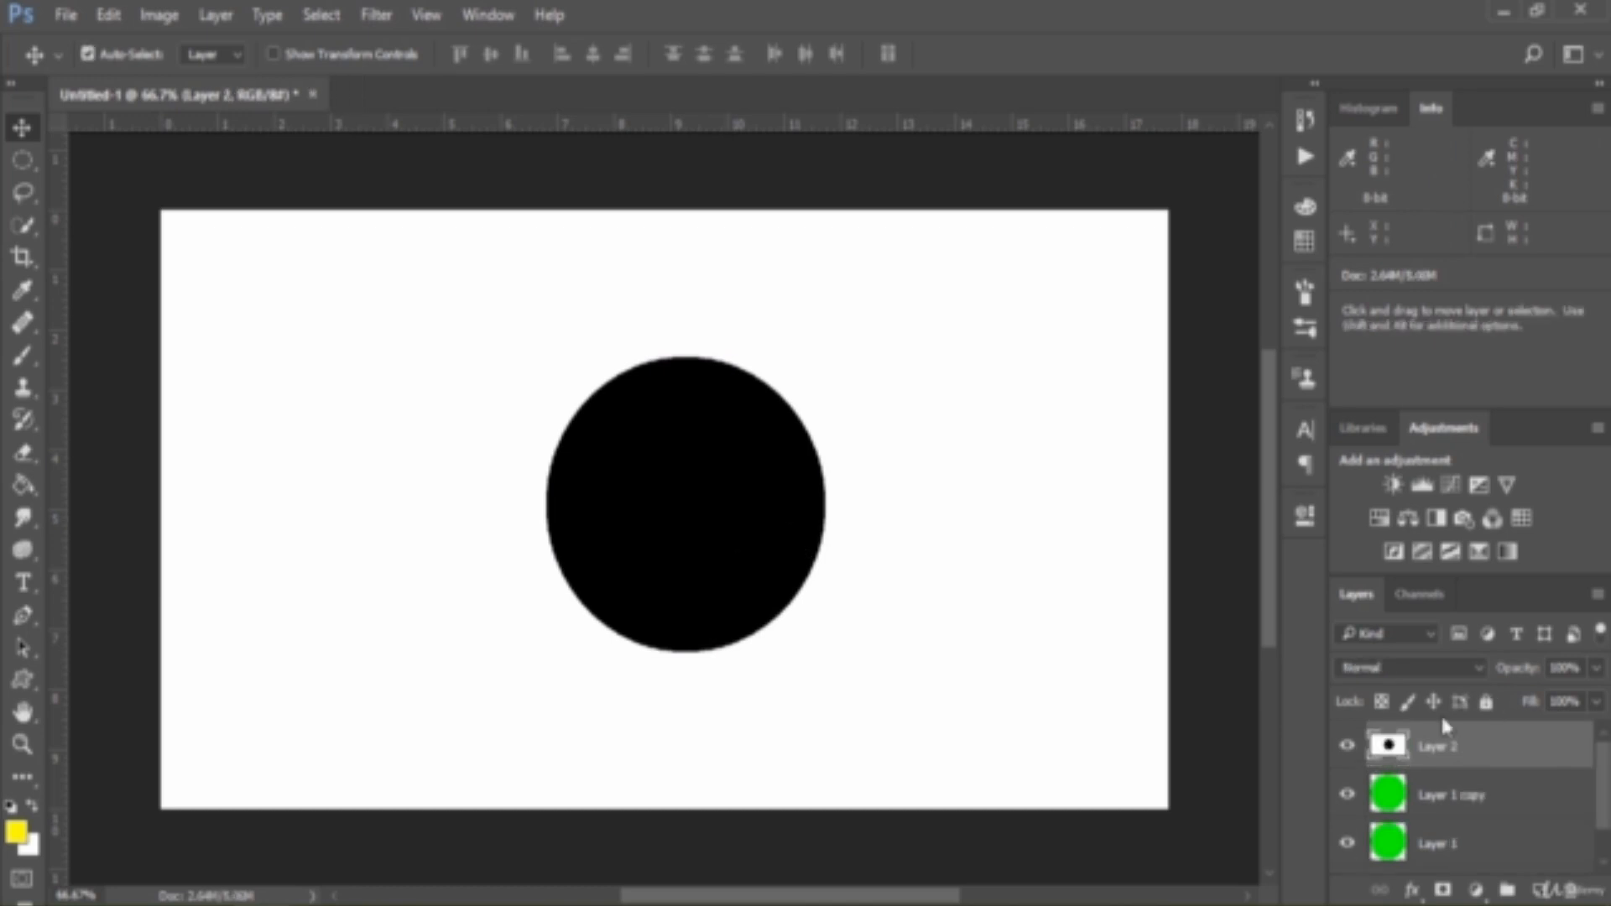
# Sample the black circle as a candidate foreground color and check its red, green and blue values
pyautogui.click(24, 832)
pyautogui.moveTo(760, 122); pyautogui.dragTo(971, 71)
pyautogui.click(719, 532)
pyautogui.click(1064, 414)
pyautogui.click(1056, 444)
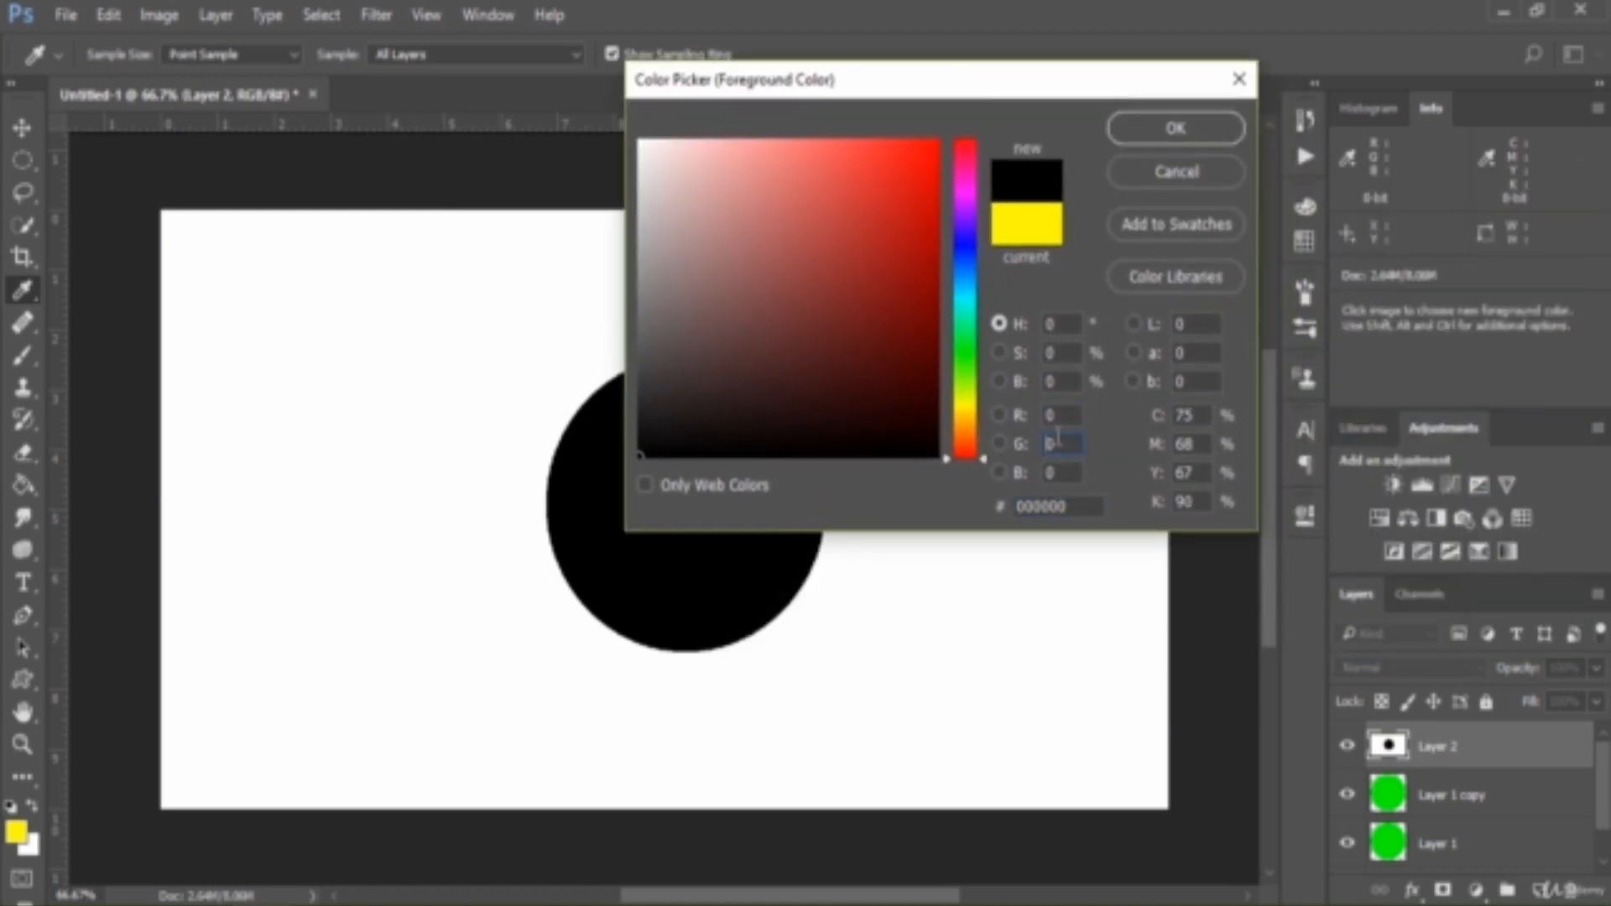
pyautogui.click(1060, 474)
pyautogui.moveTo(915, 84); pyautogui.dragTo(1152, 149)
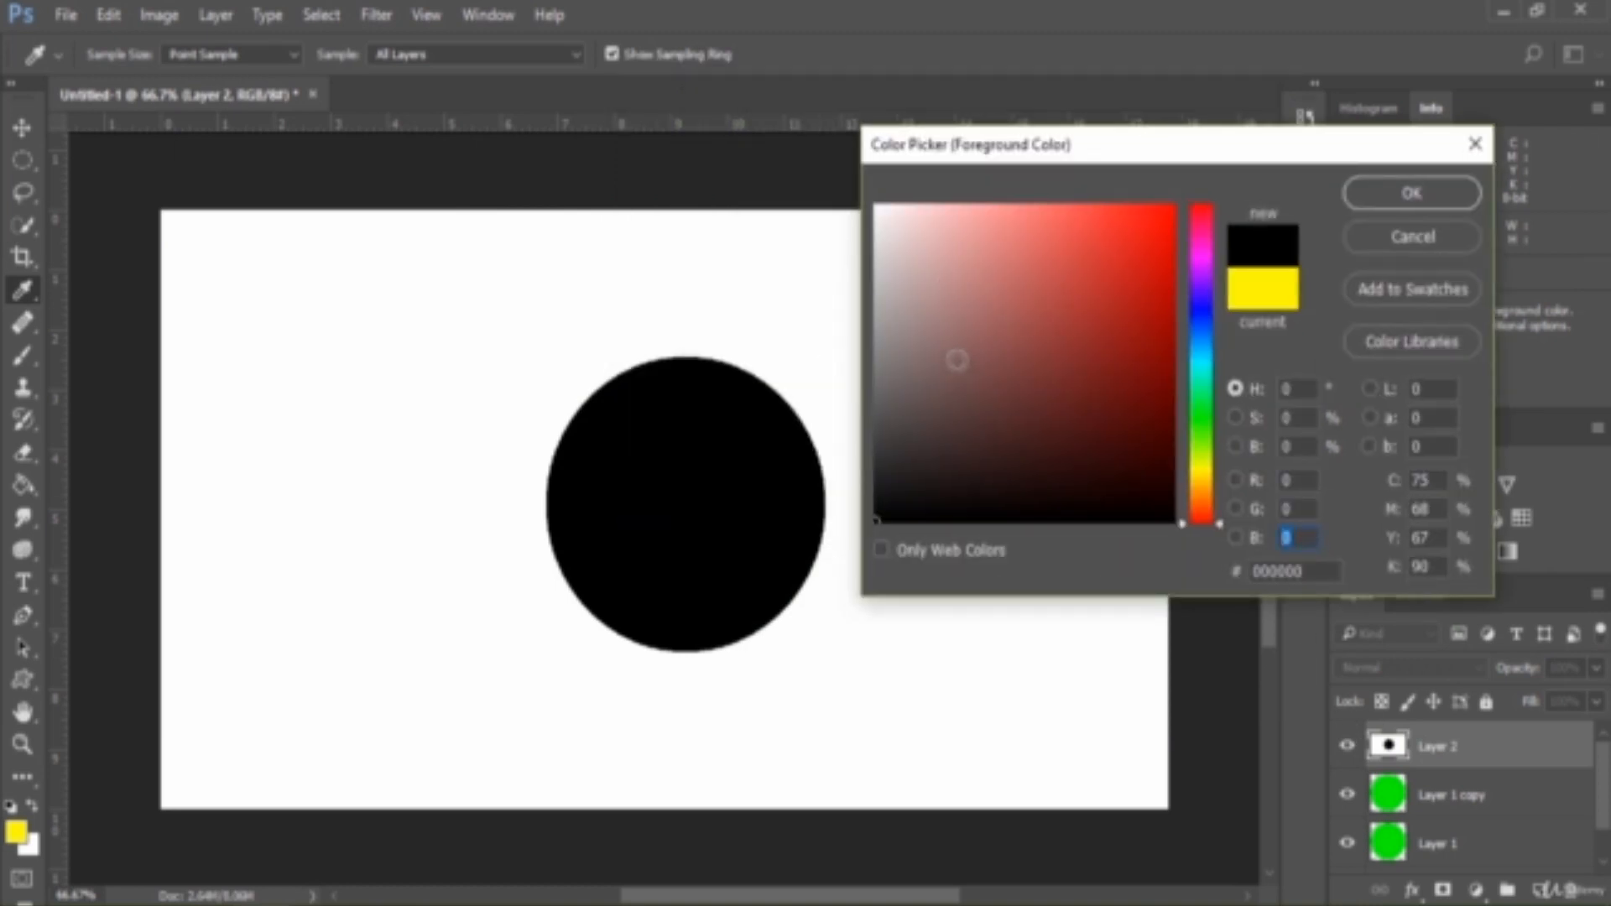
# Set the foreground color to pure white, RGB 255, 255, 255, and return to the Move tool
pyautogui.moveTo(960, 355)
pyautogui.mouseDown()
pyautogui.moveTo(902, 306)
pyautogui.moveTo(874, 204)
pyautogui.mouseUp()
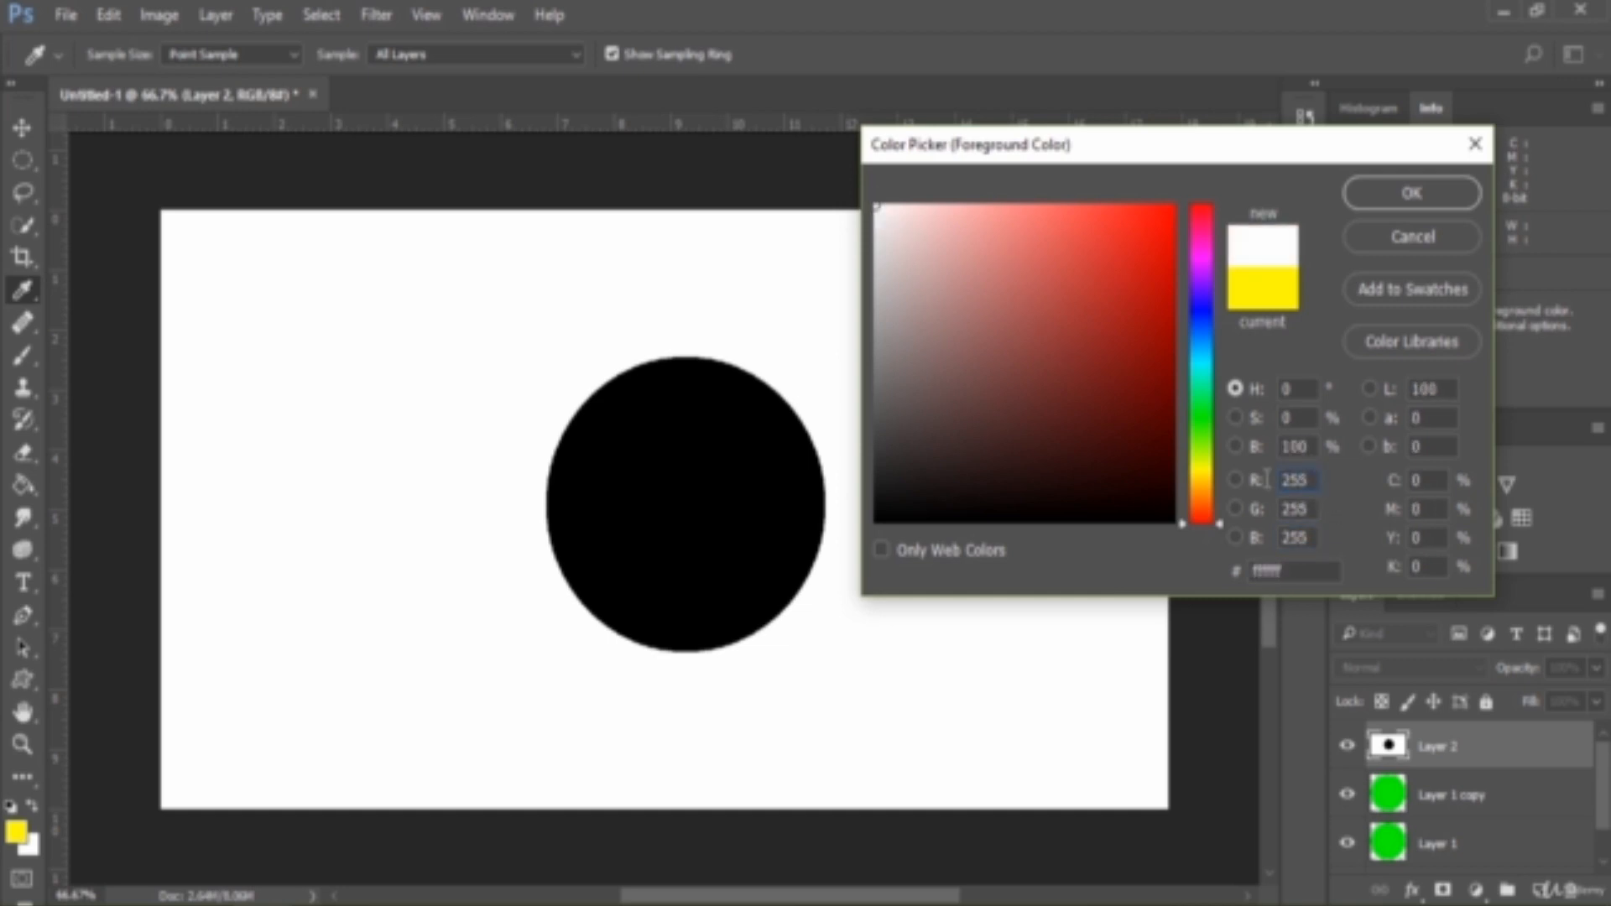
pyautogui.doubleClick(1293, 480)
pyautogui.click(1410, 195)
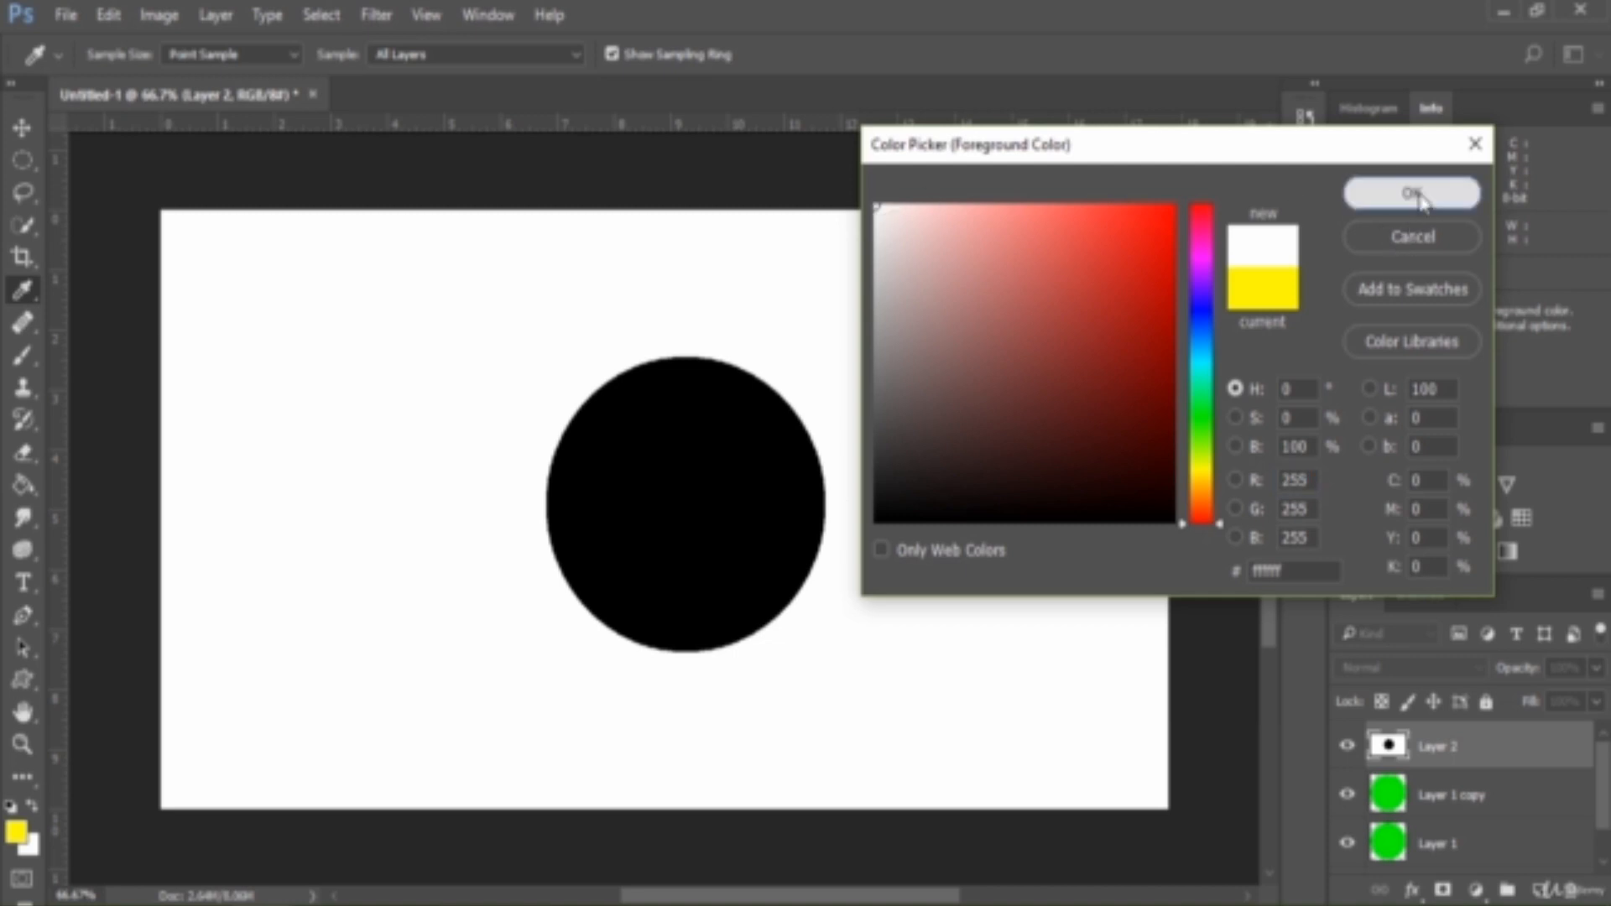
pyautogui.press('v')
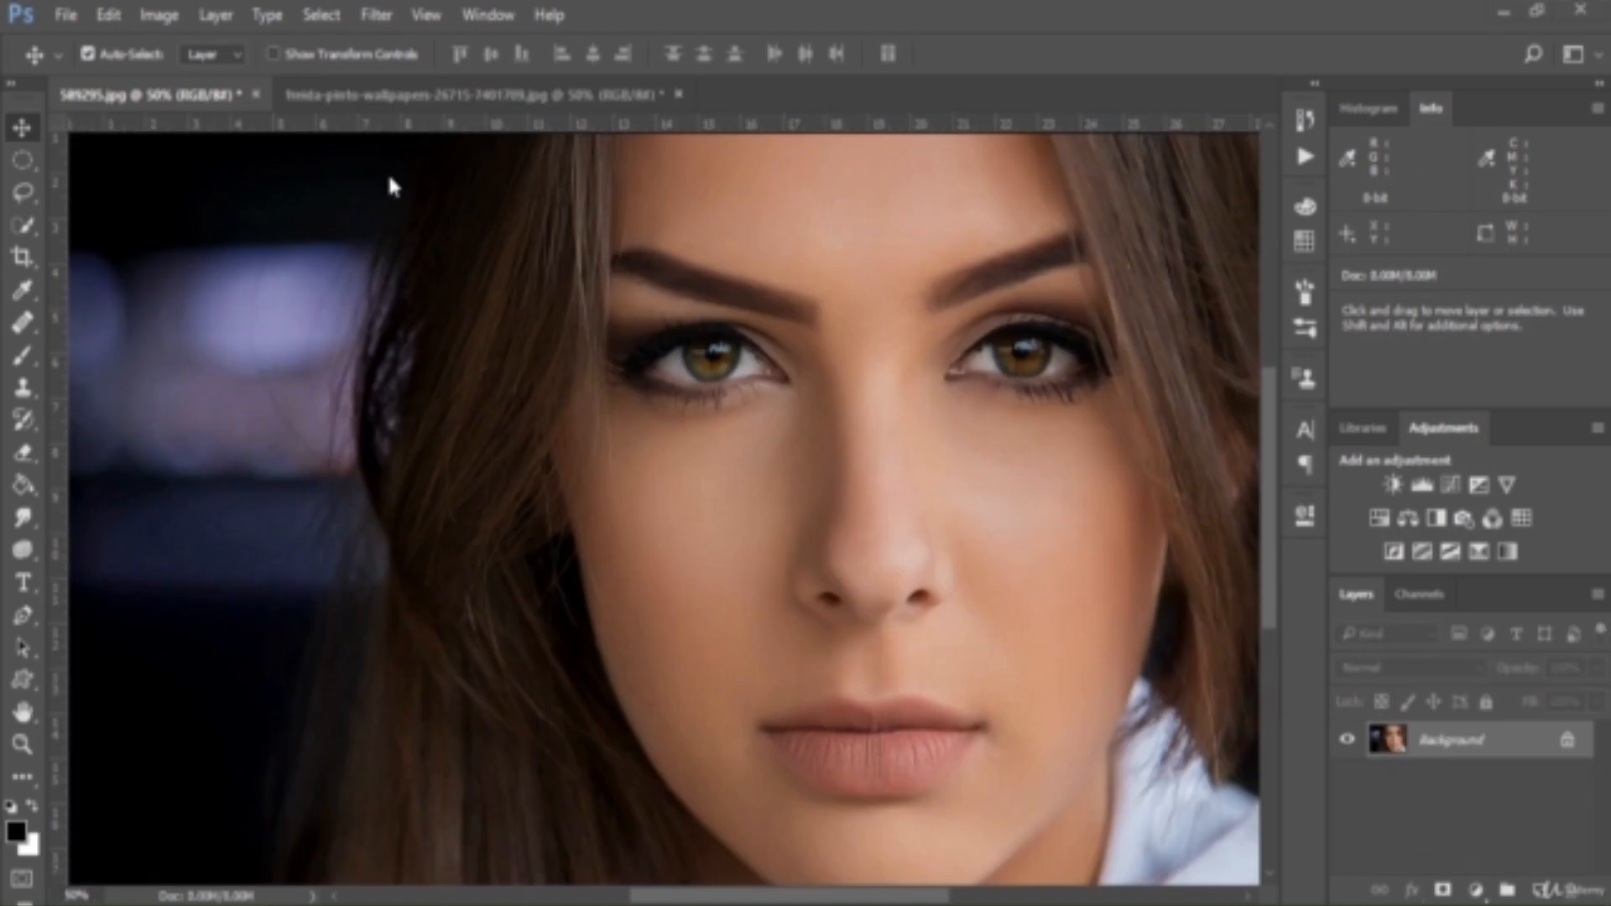
# Select the woman's lips in the freida-pinto-wallpapers photo with the Quick Selection tool
pyautogui.click(437, 95)
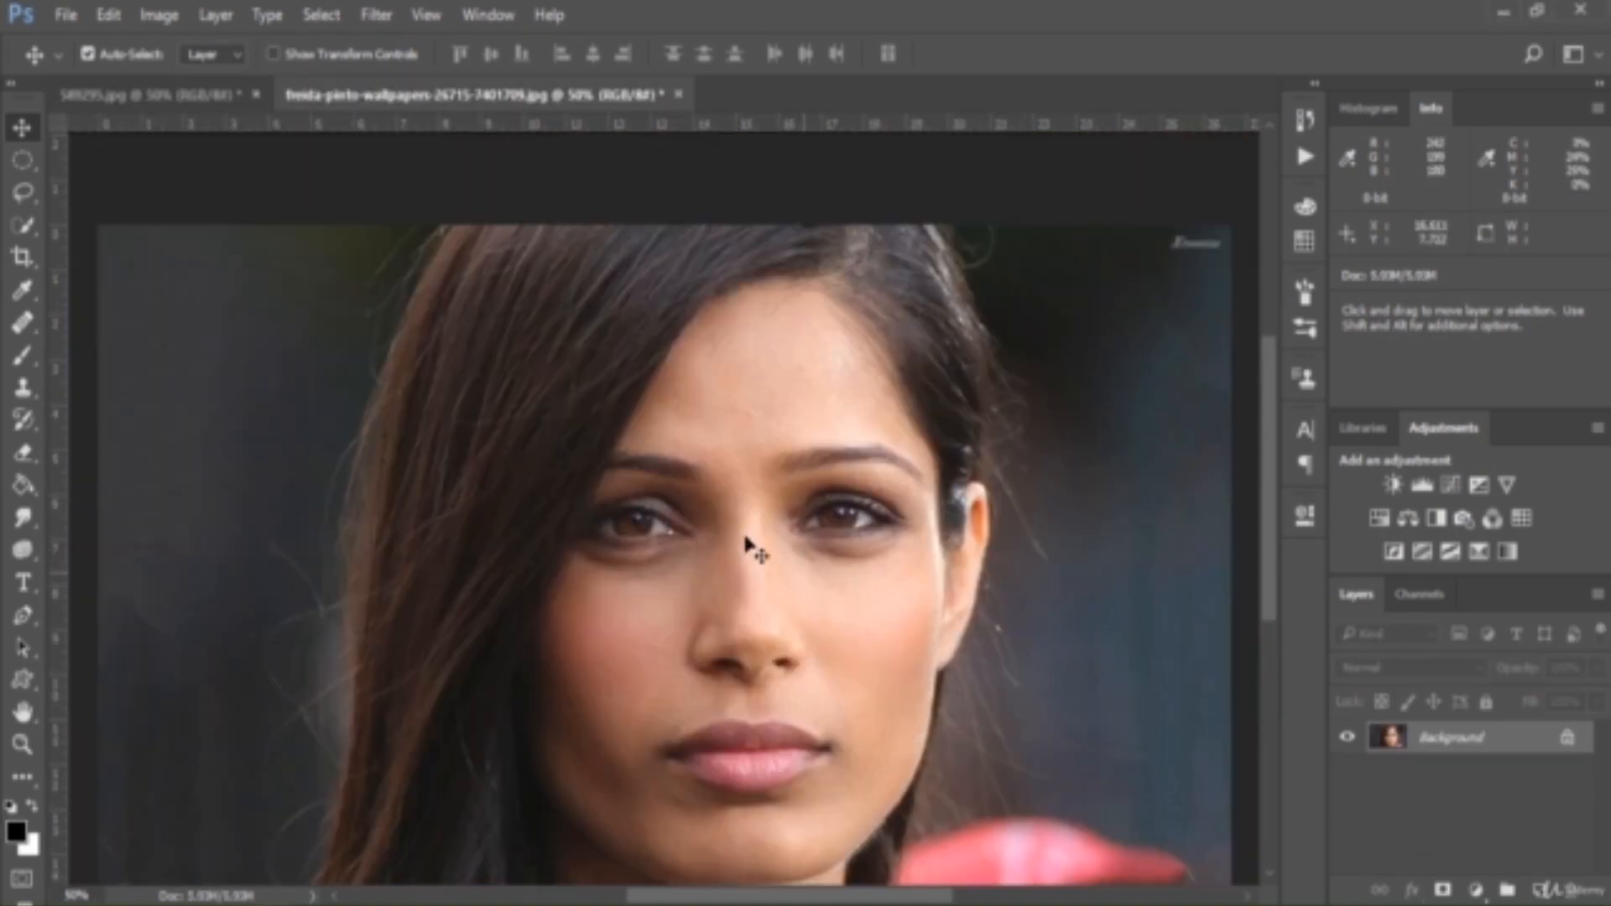
pyautogui.hotkey('ctrl', 'Tab')
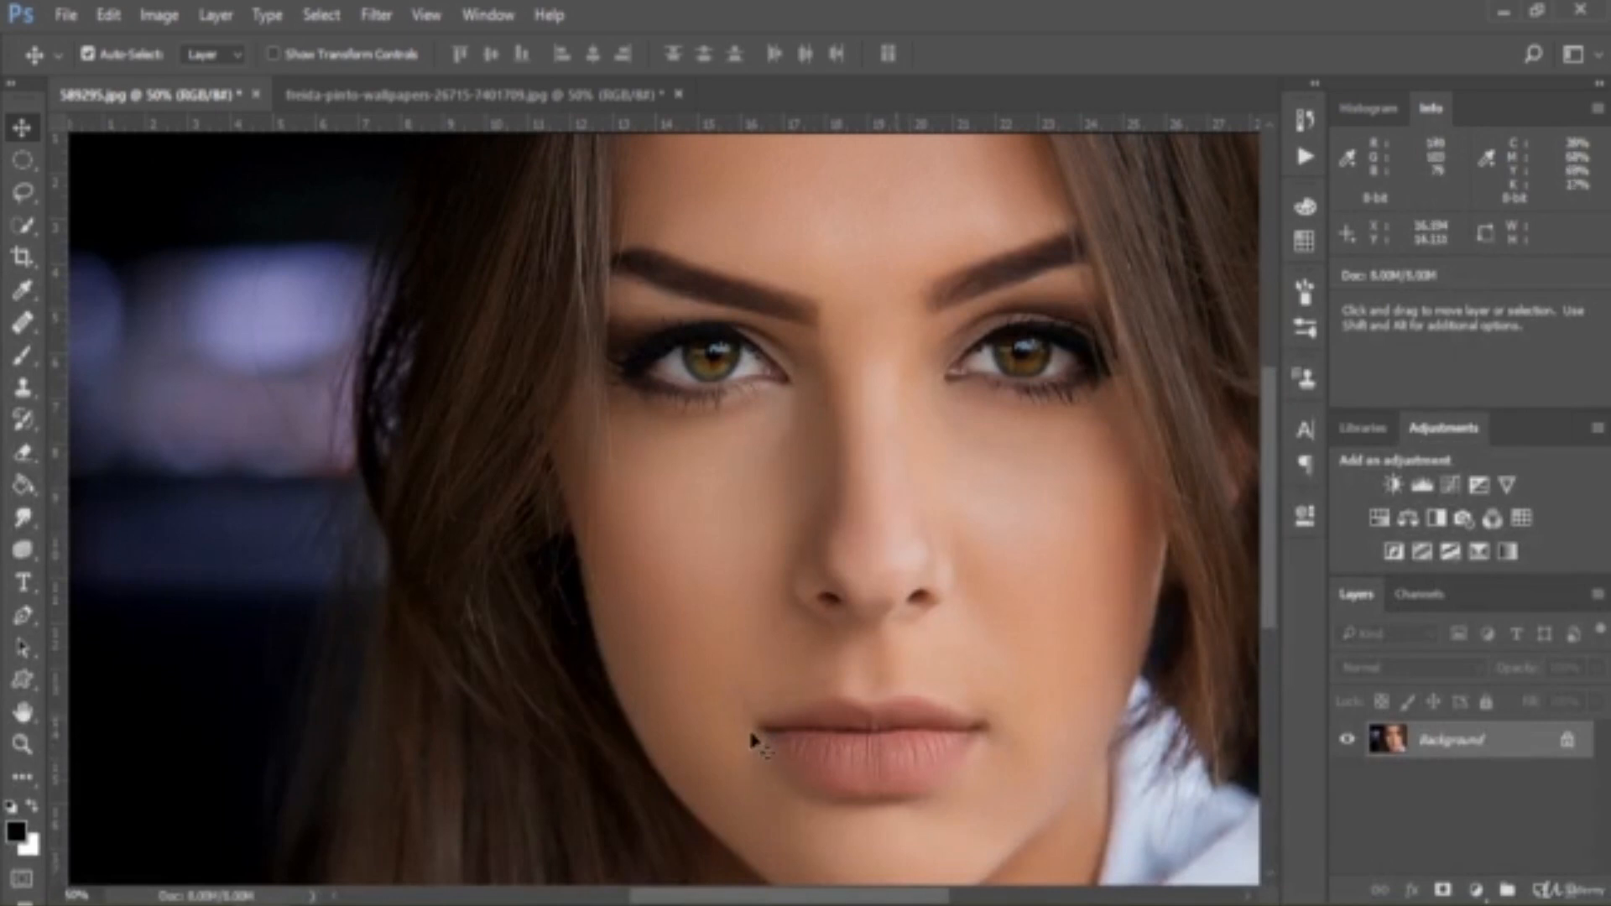
pyautogui.click(416, 97)
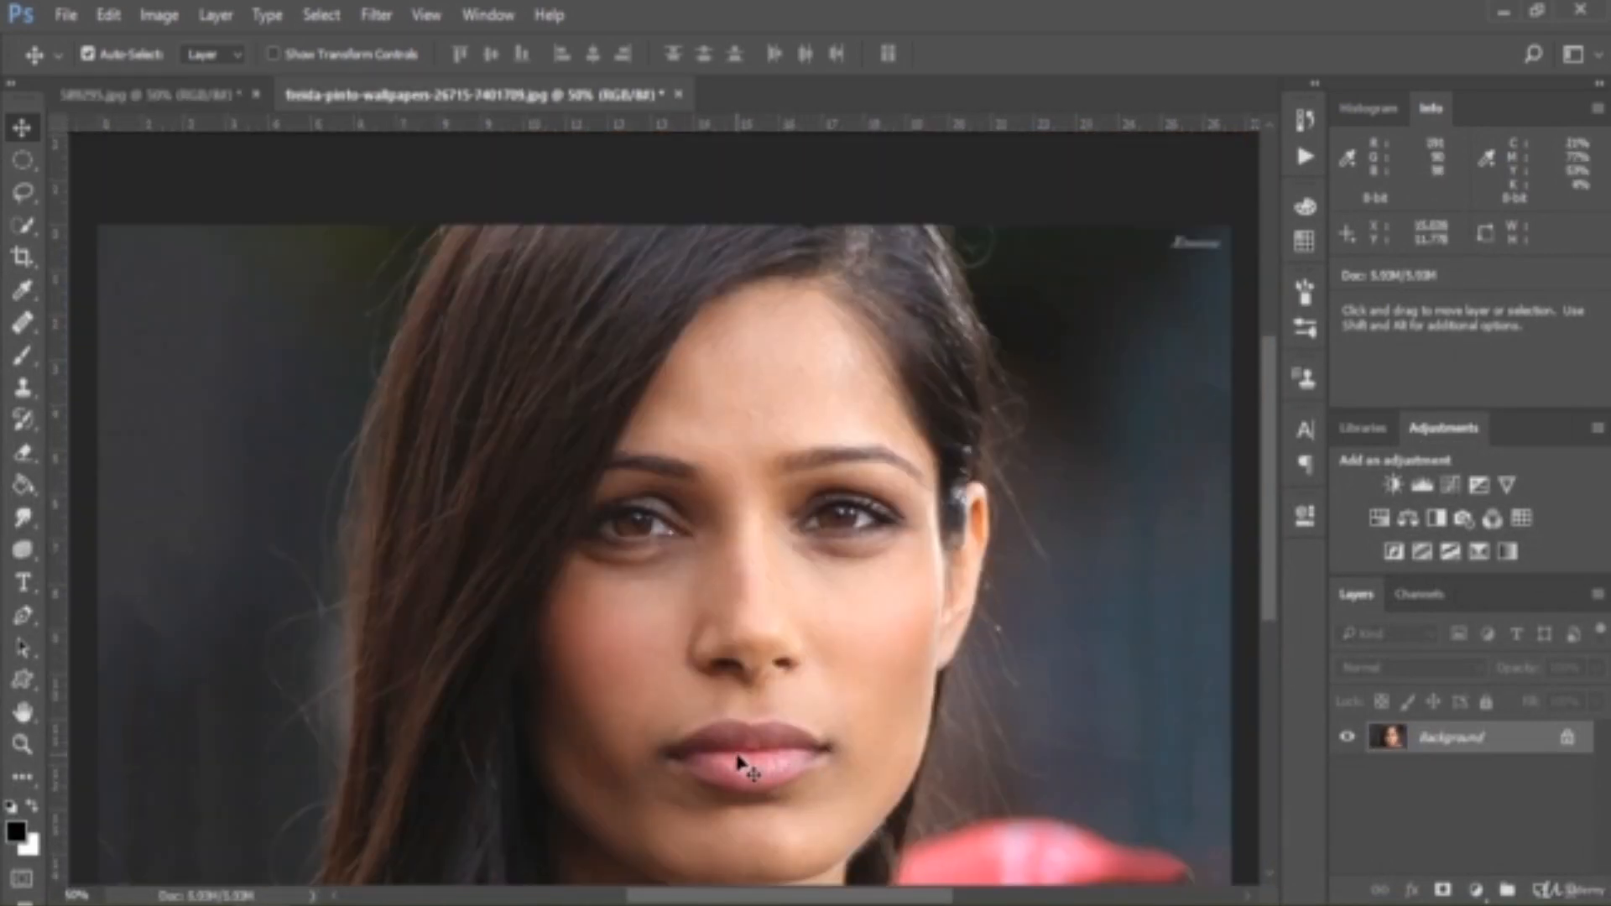
pyautogui.click(21, 224)
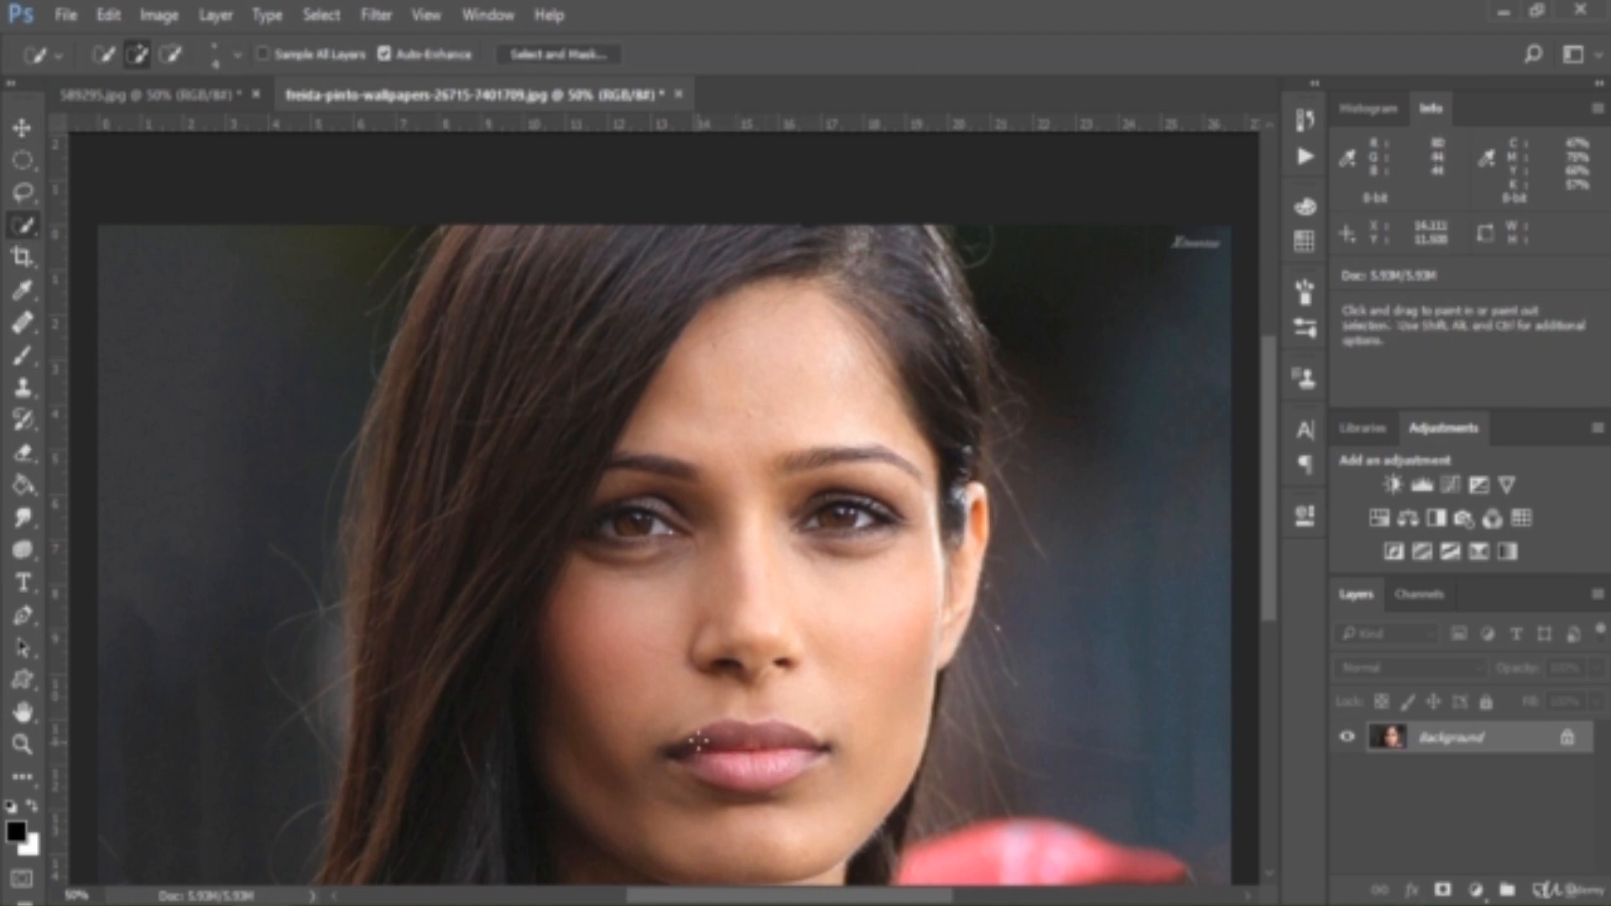
pyautogui.moveTo(698, 739)
pyautogui.mouseDown()
pyautogui.moveTo(756, 729)
pyautogui.moveTo(776, 767)
pyautogui.moveTo(681, 763)
pyautogui.mouseUp()
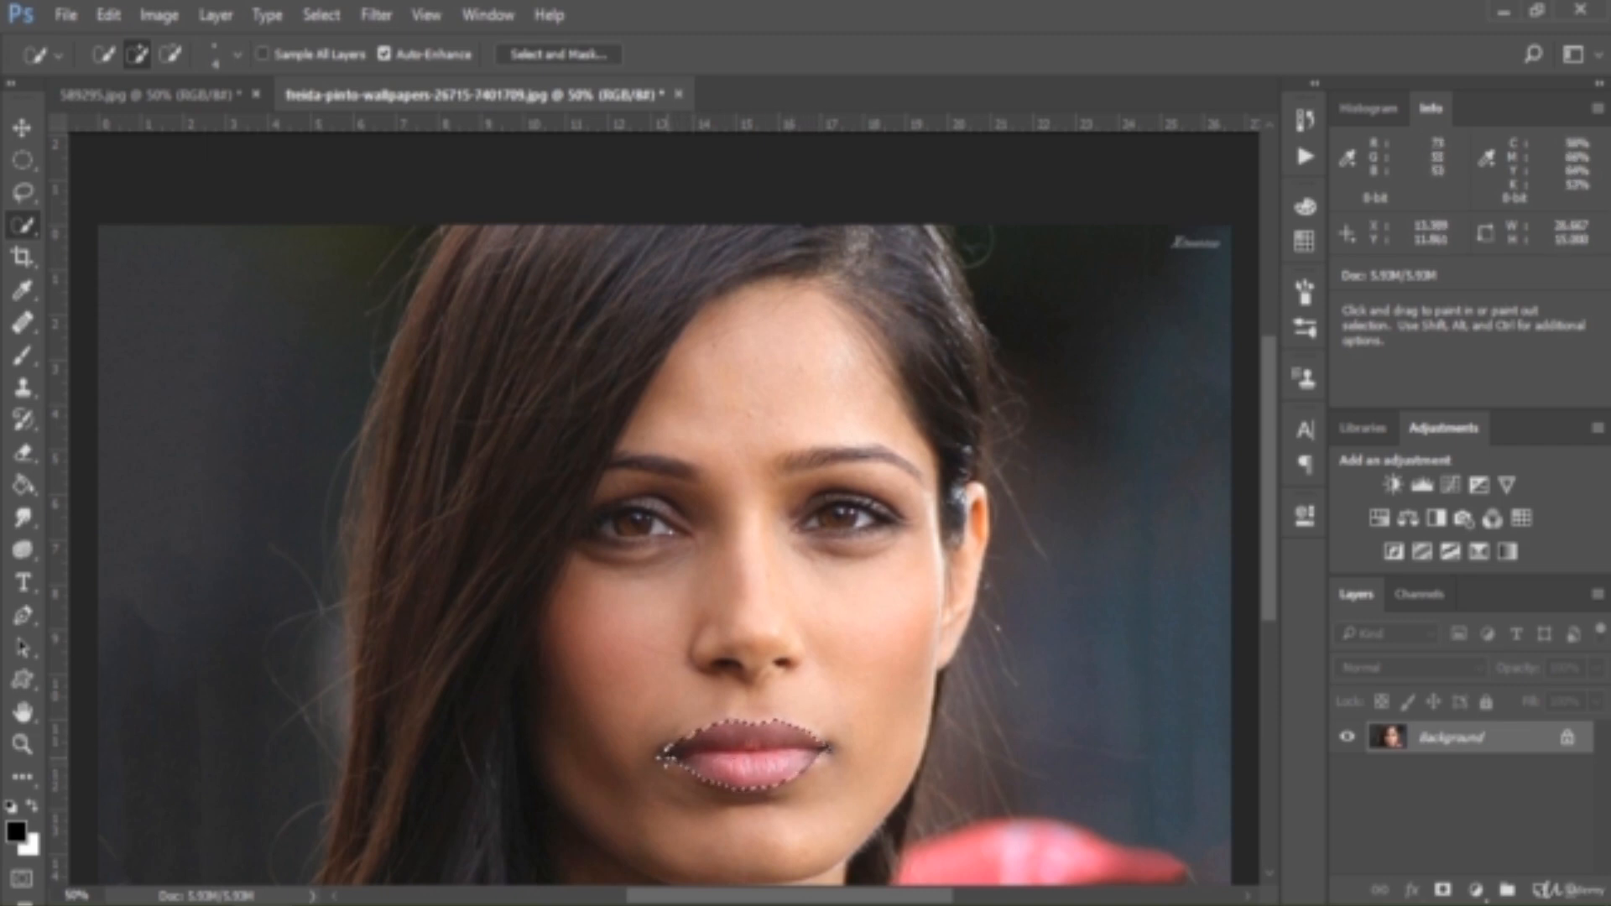
# Copy the selected lips into the 589295.jpg portrait as a new layer and position them over its mouth
pyautogui.click(22, 127)
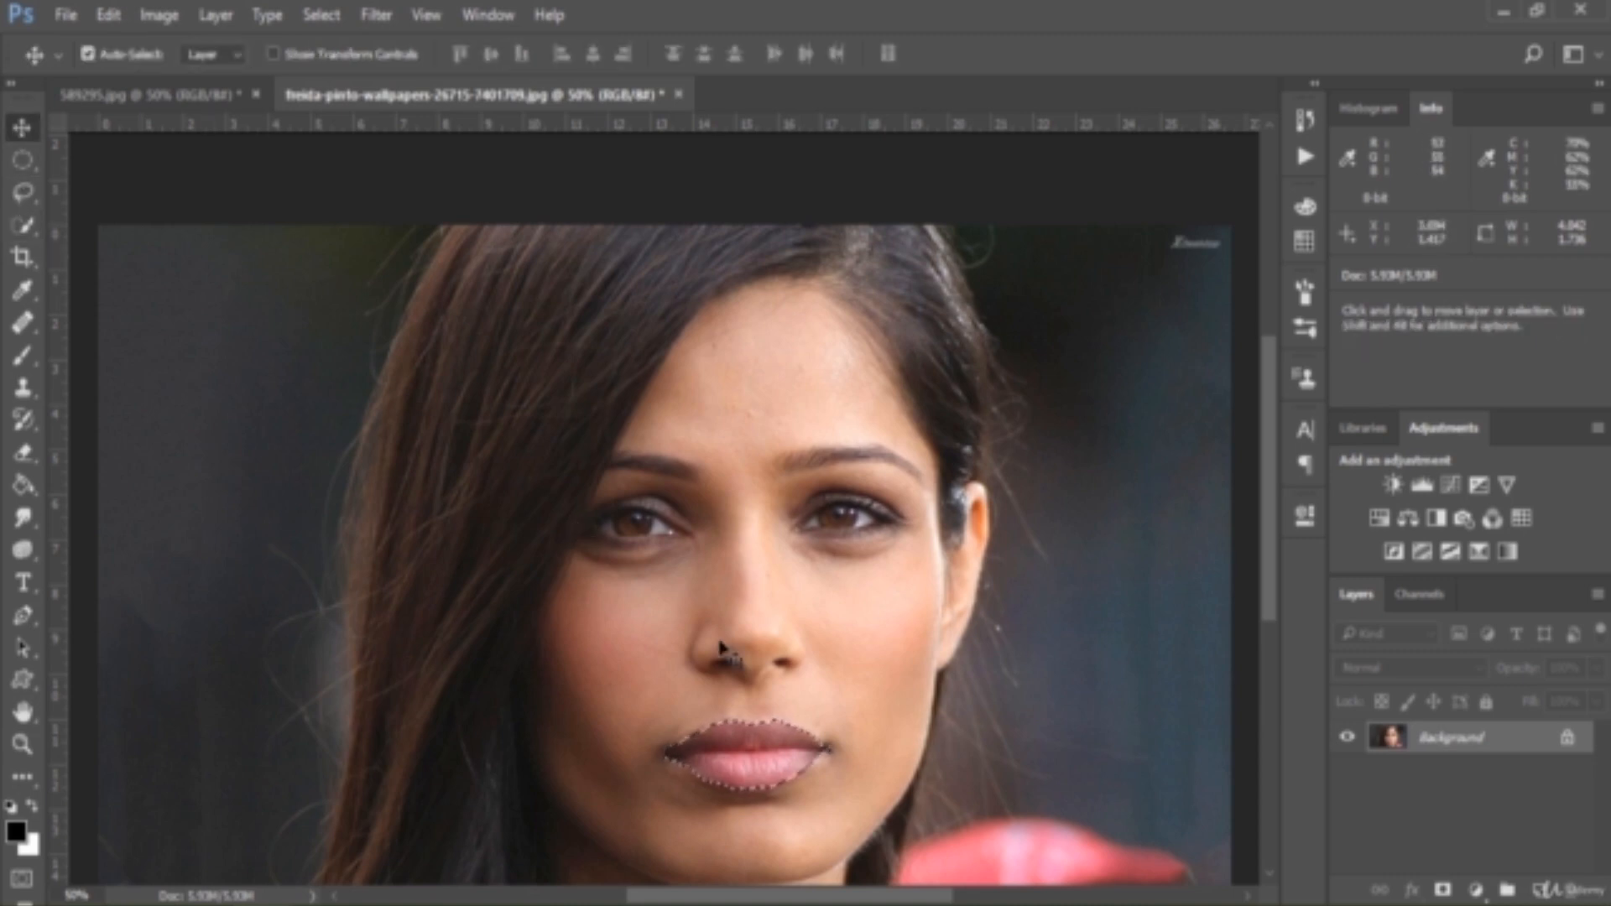
pyautogui.moveTo(778, 756); pyautogui.dragTo(950, 761)
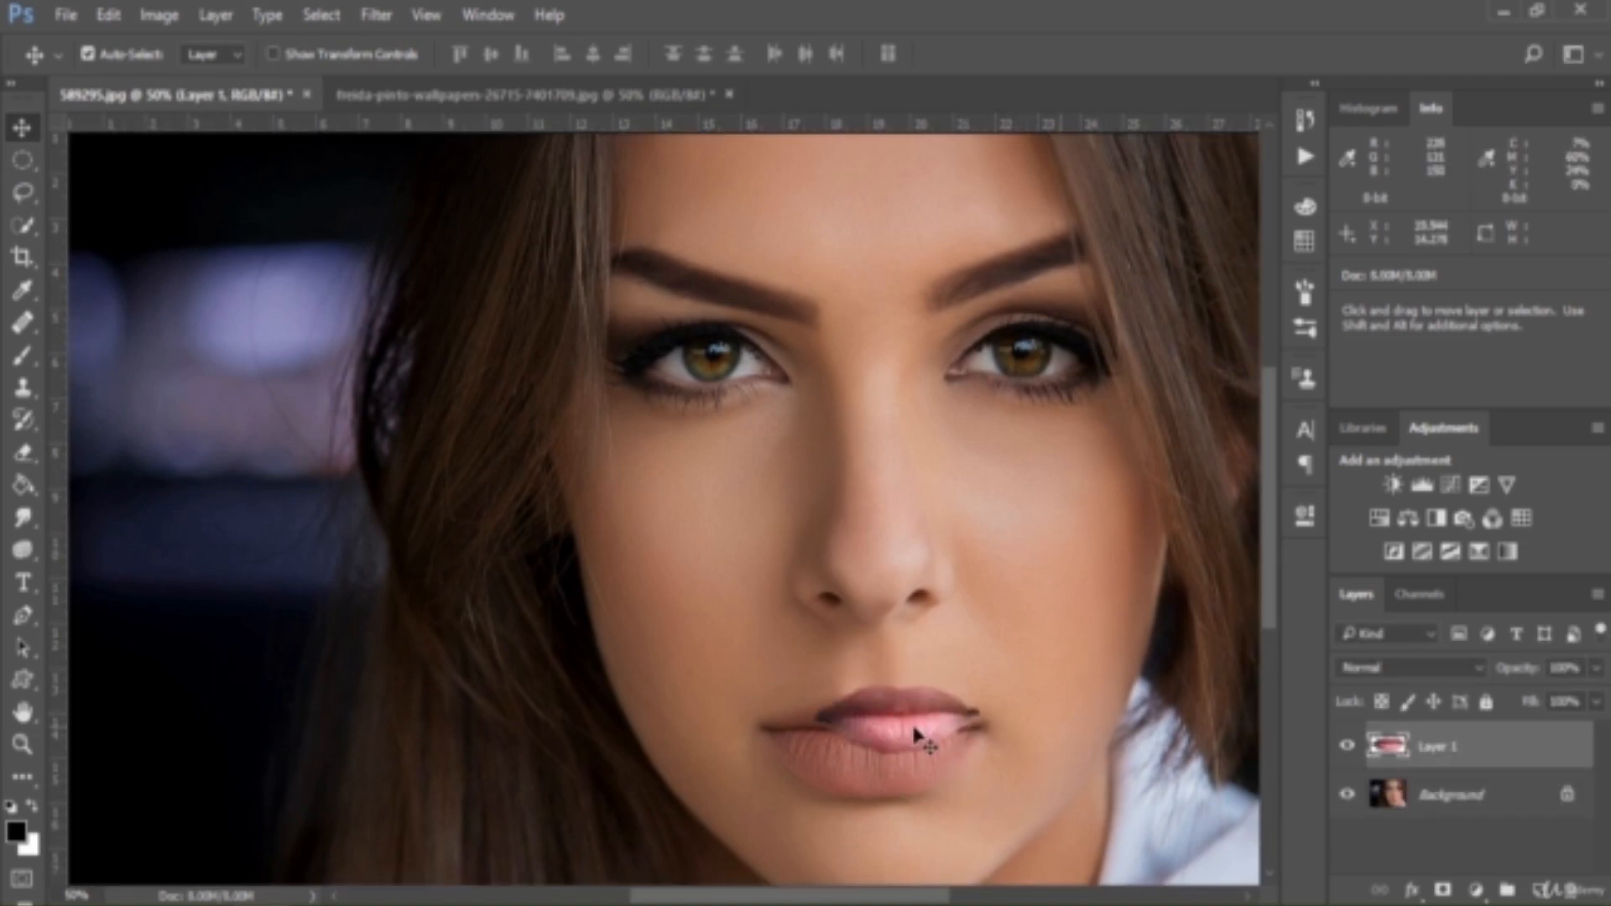
pyautogui.moveTo(914, 727); pyautogui.dragTo(885, 745)
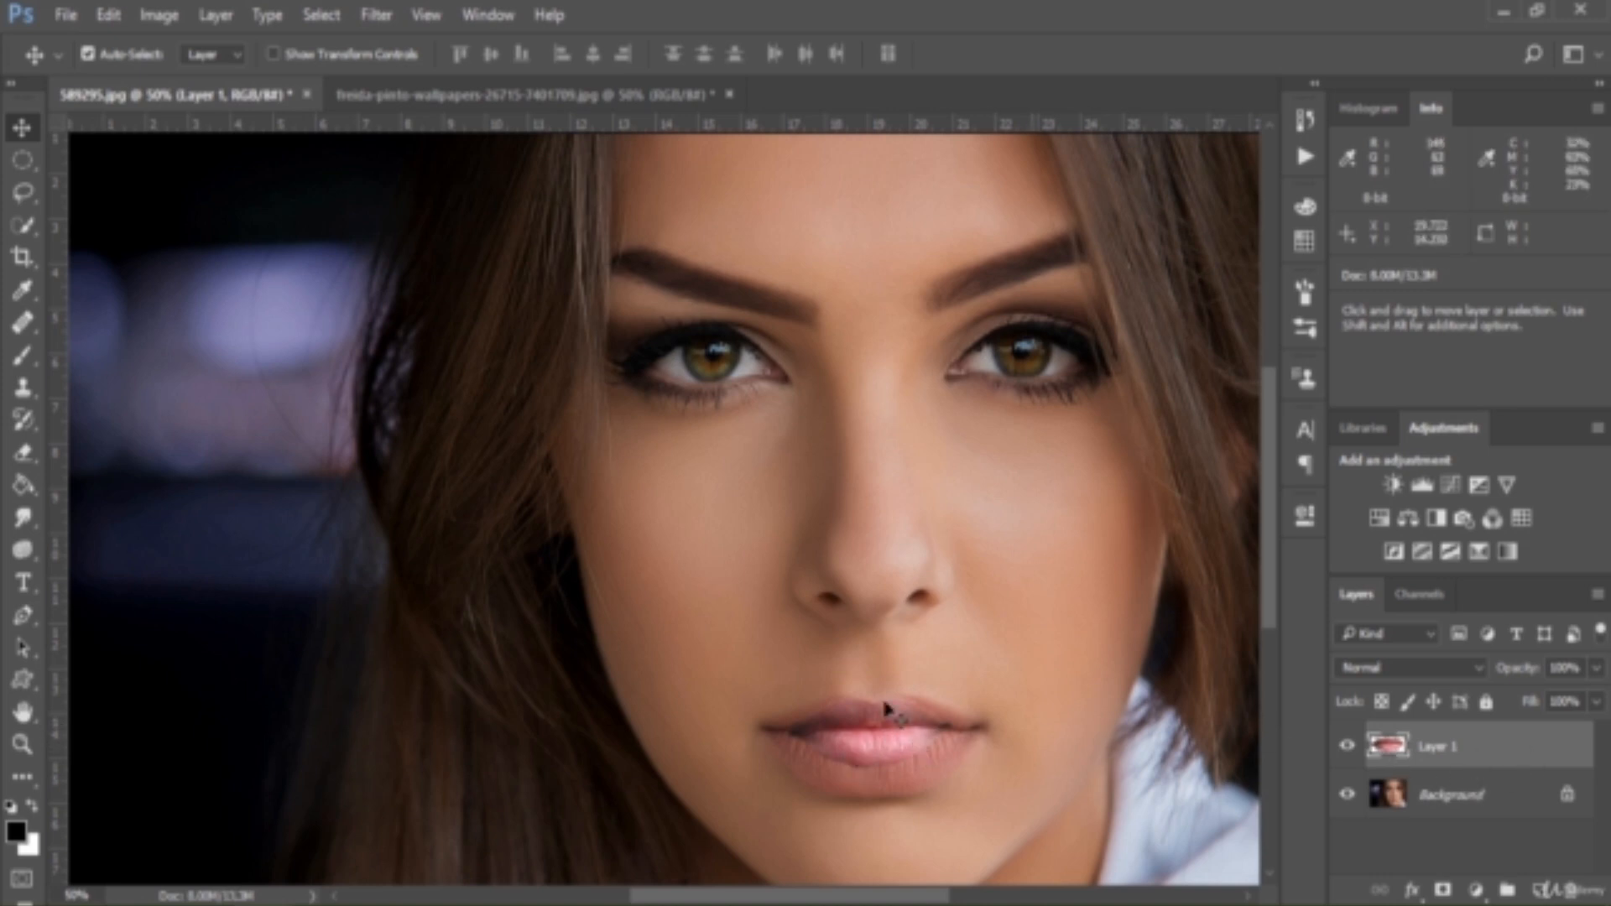
# Set Layer 1's blend mode to Difference and shift the pasted lips slightly to line up with the mouth
pyautogui.click(1439, 666)
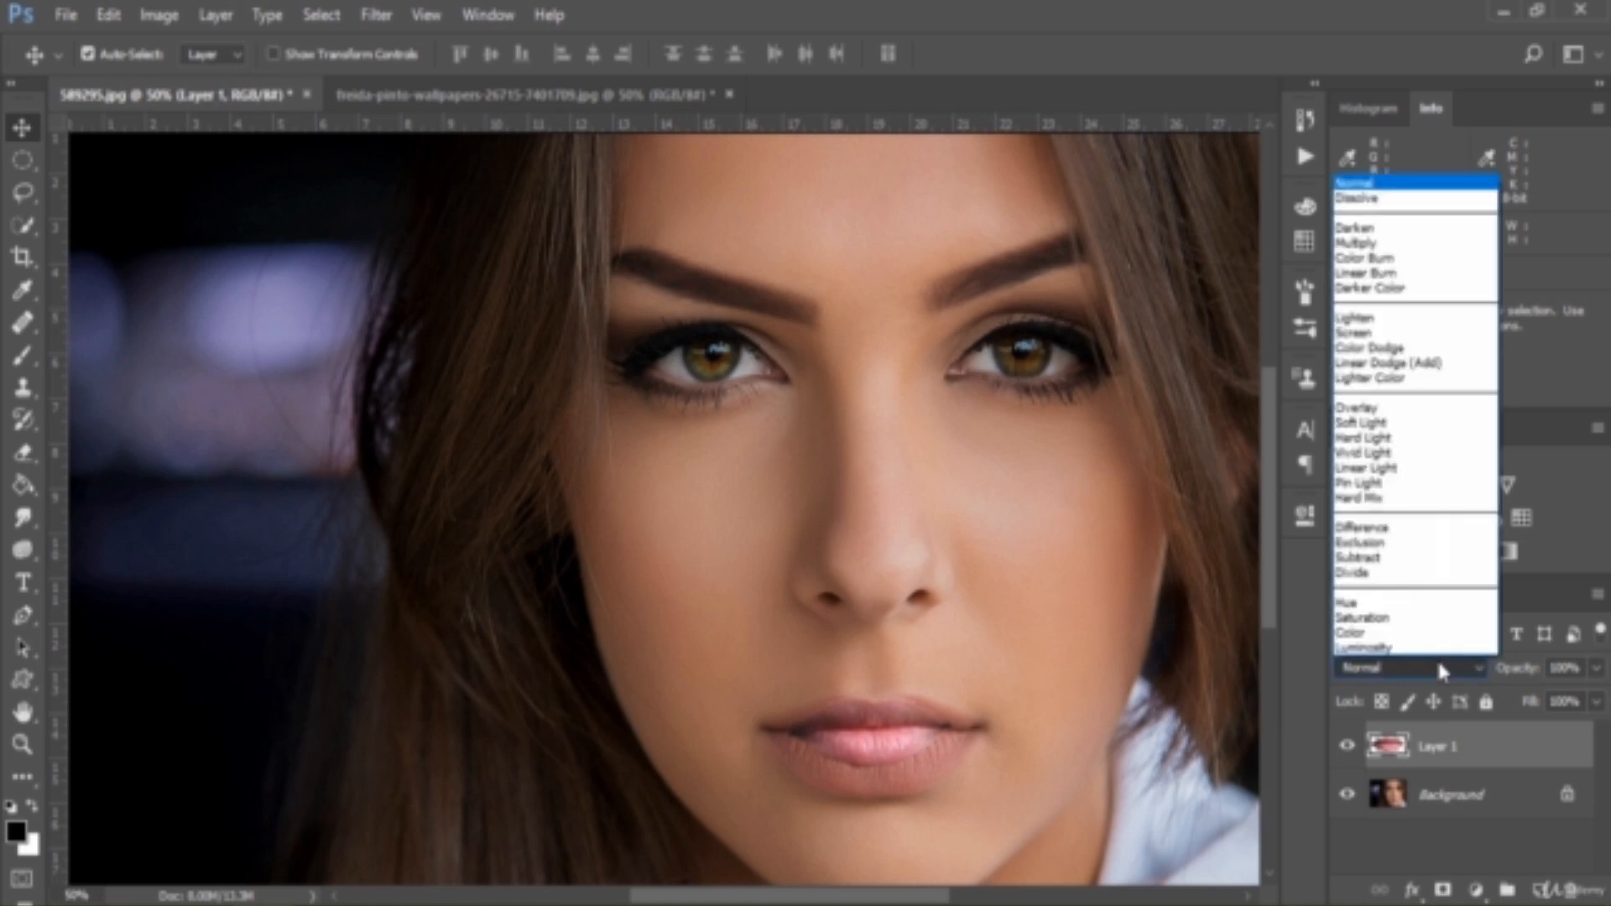
pyautogui.click(1403, 529)
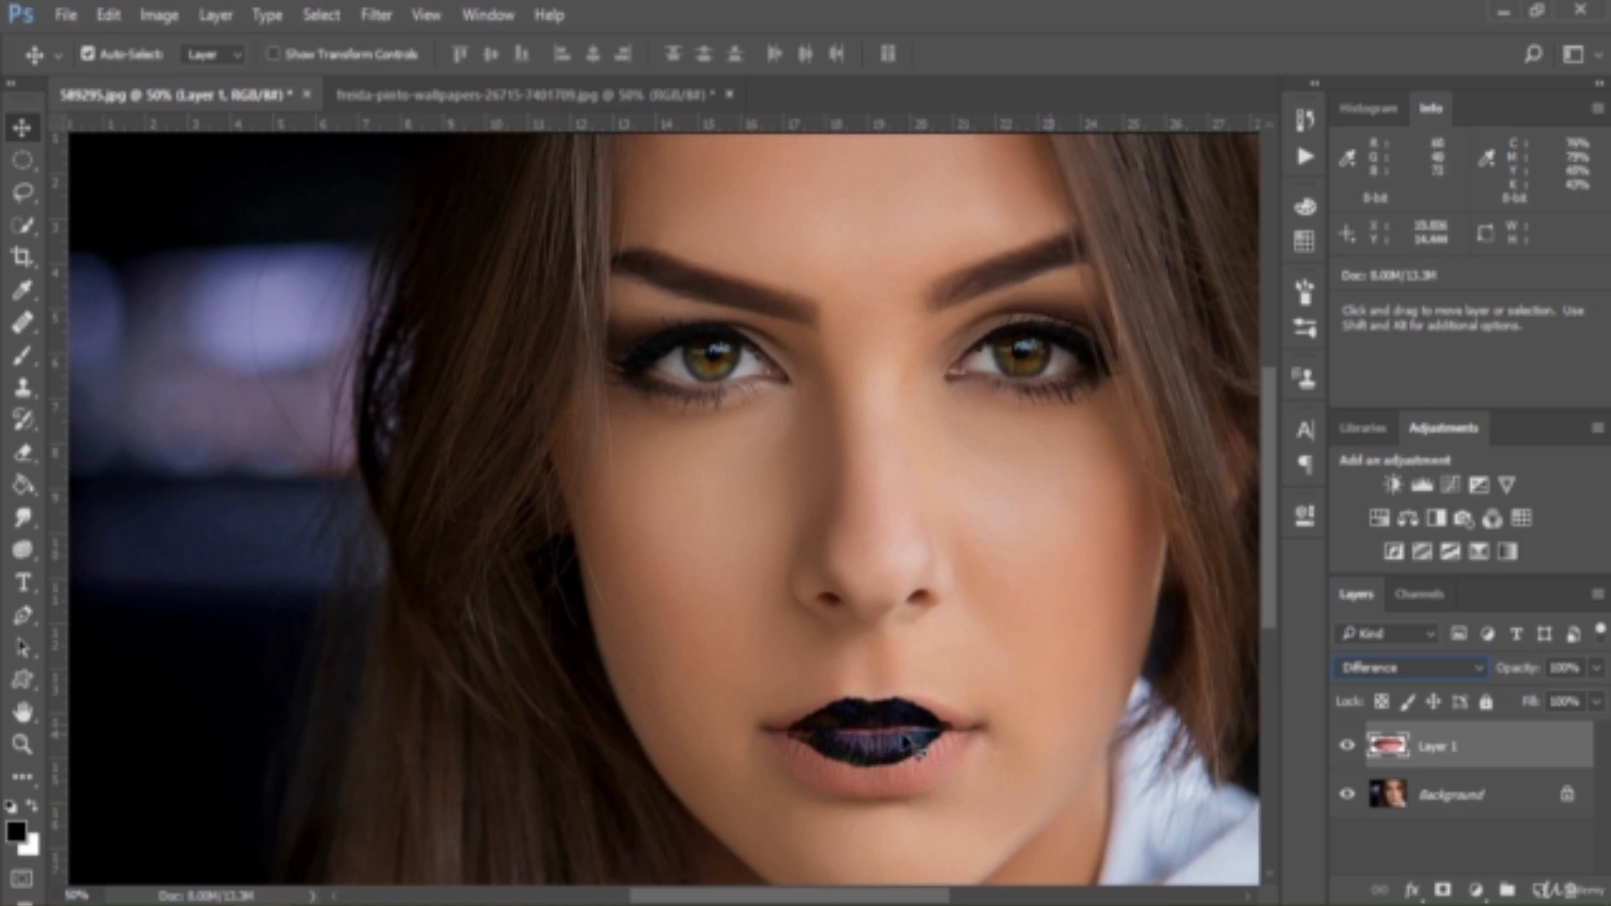
pyautogui.moveTo(906, 742)
pyautogui.mouseDown()
pyautogui.moveTo(924, 743)
pyautogui.moveTo(914, 755)
pyautogui.moveTo(920, 734)
pyautogui.moveTo(910, 746)
pyautogui.mouseUp()
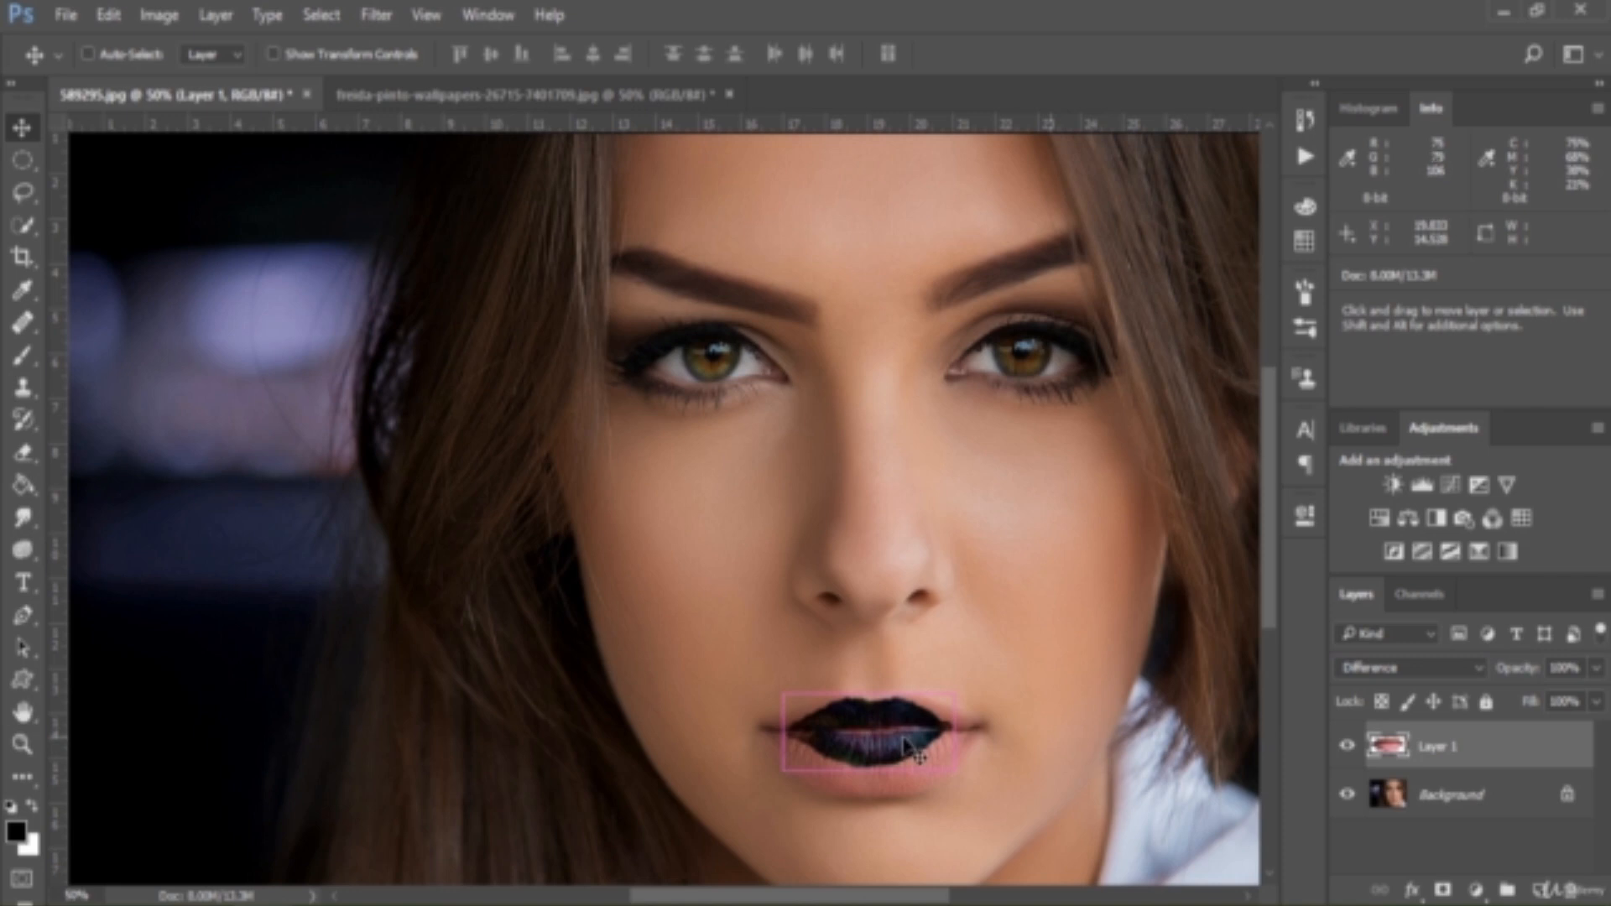
# Free-transform the pasted lips to about 5.8 in wide and 2.65 in high and center them over the mouth
pyautogui.hotkey('ctrl', 't')
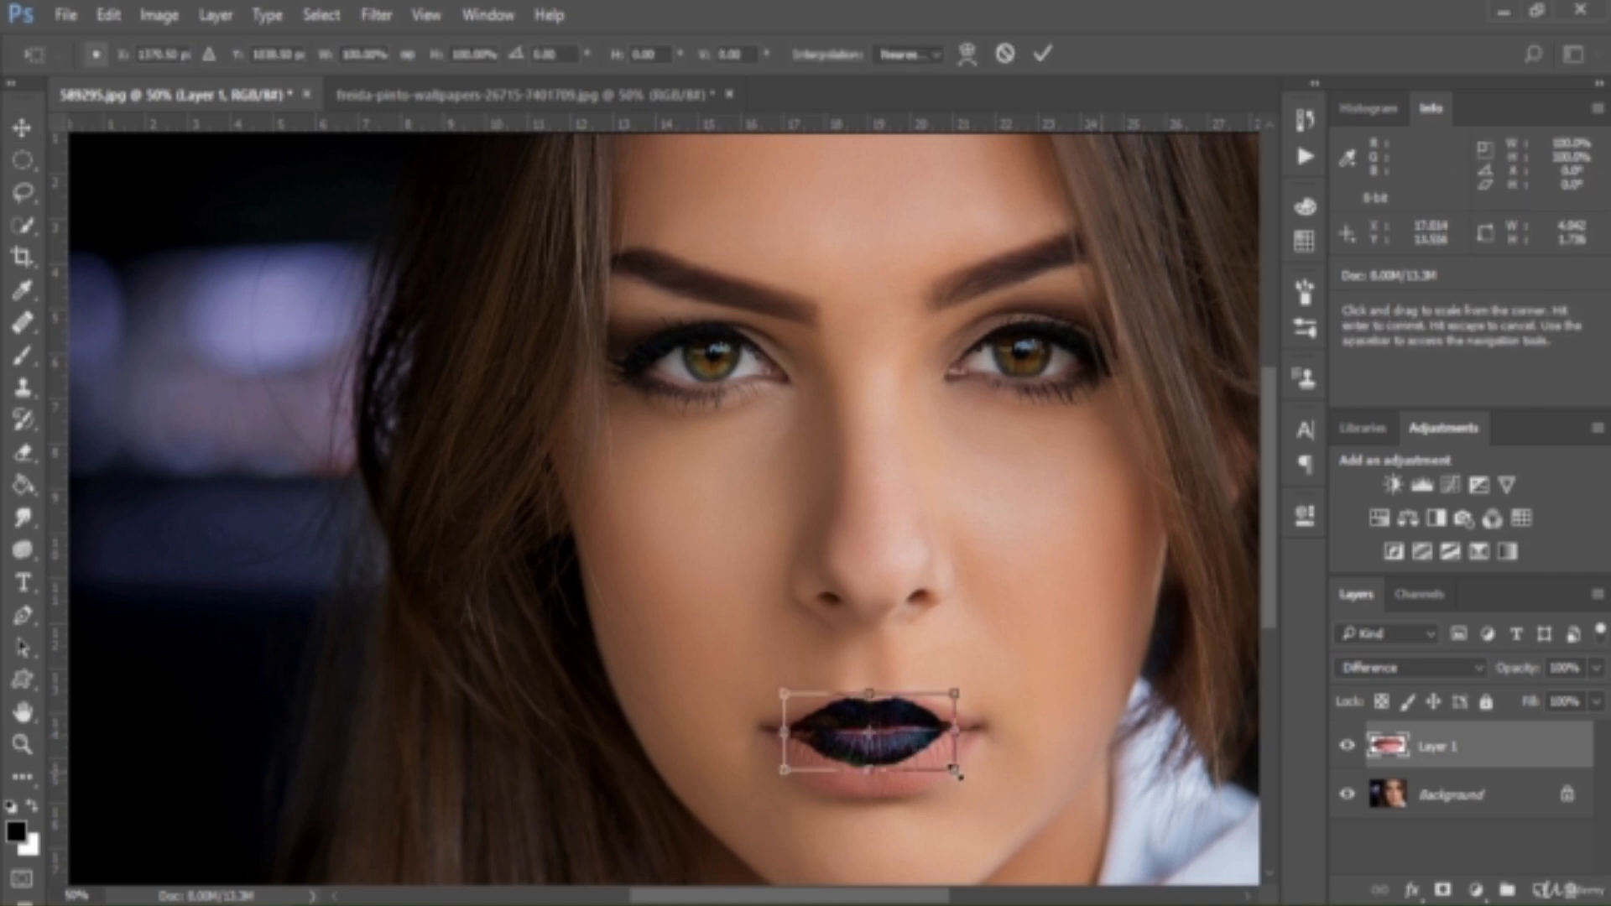
pyautogui.moveTo(957, 773); pyautogui.dragTo(993, 794)
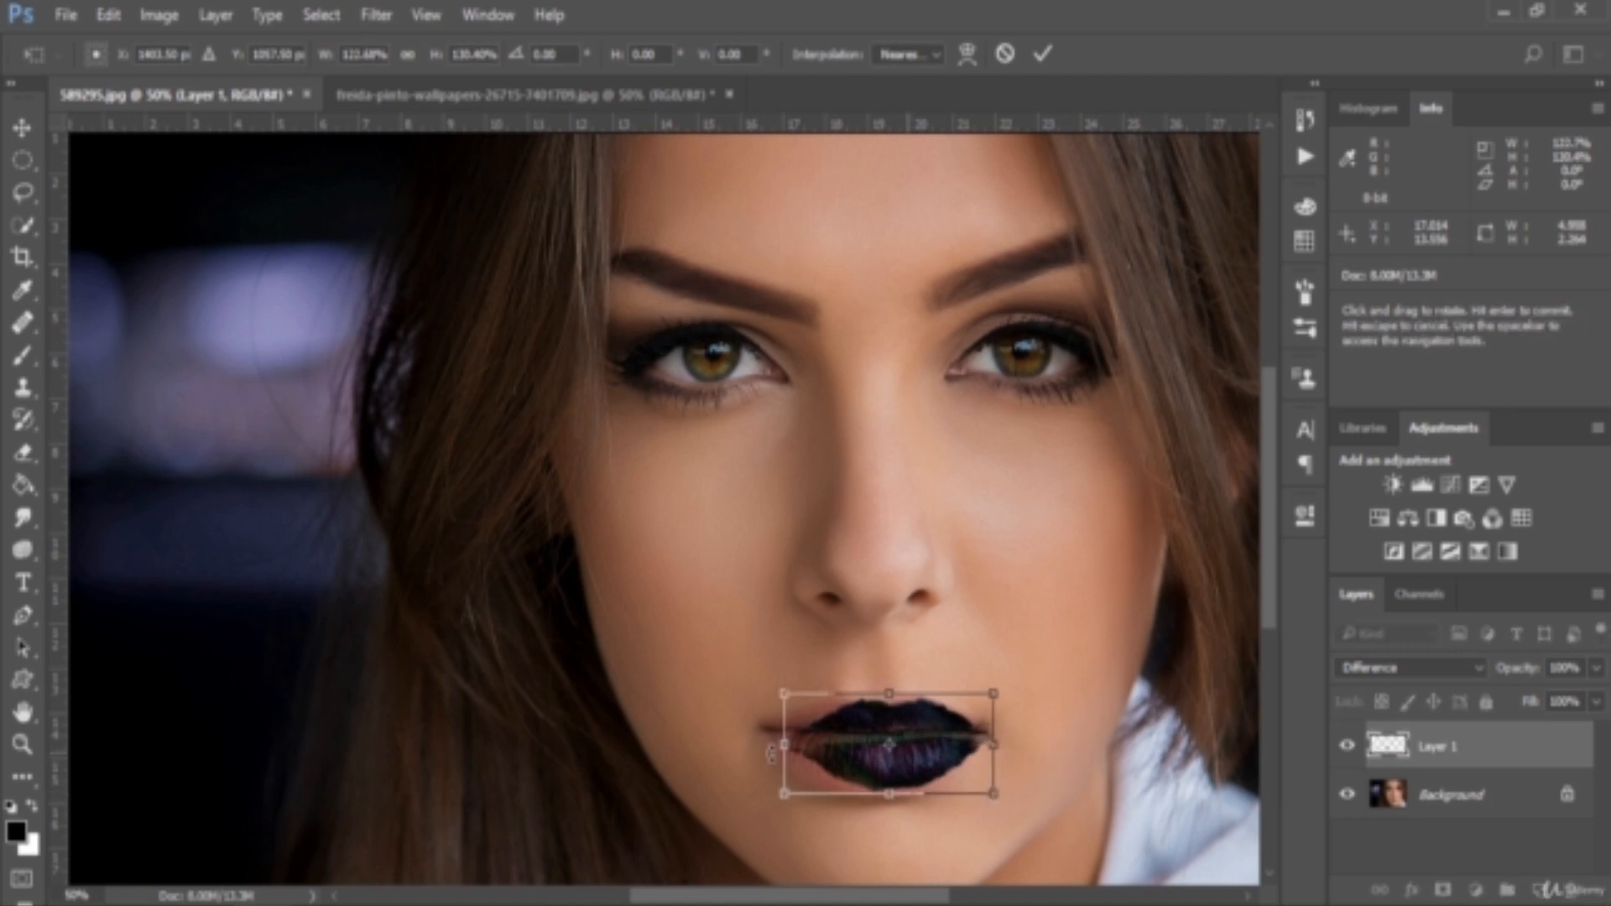
pyautogui.moveTo(771, 754); pyautogui.dragTo(749, 737)
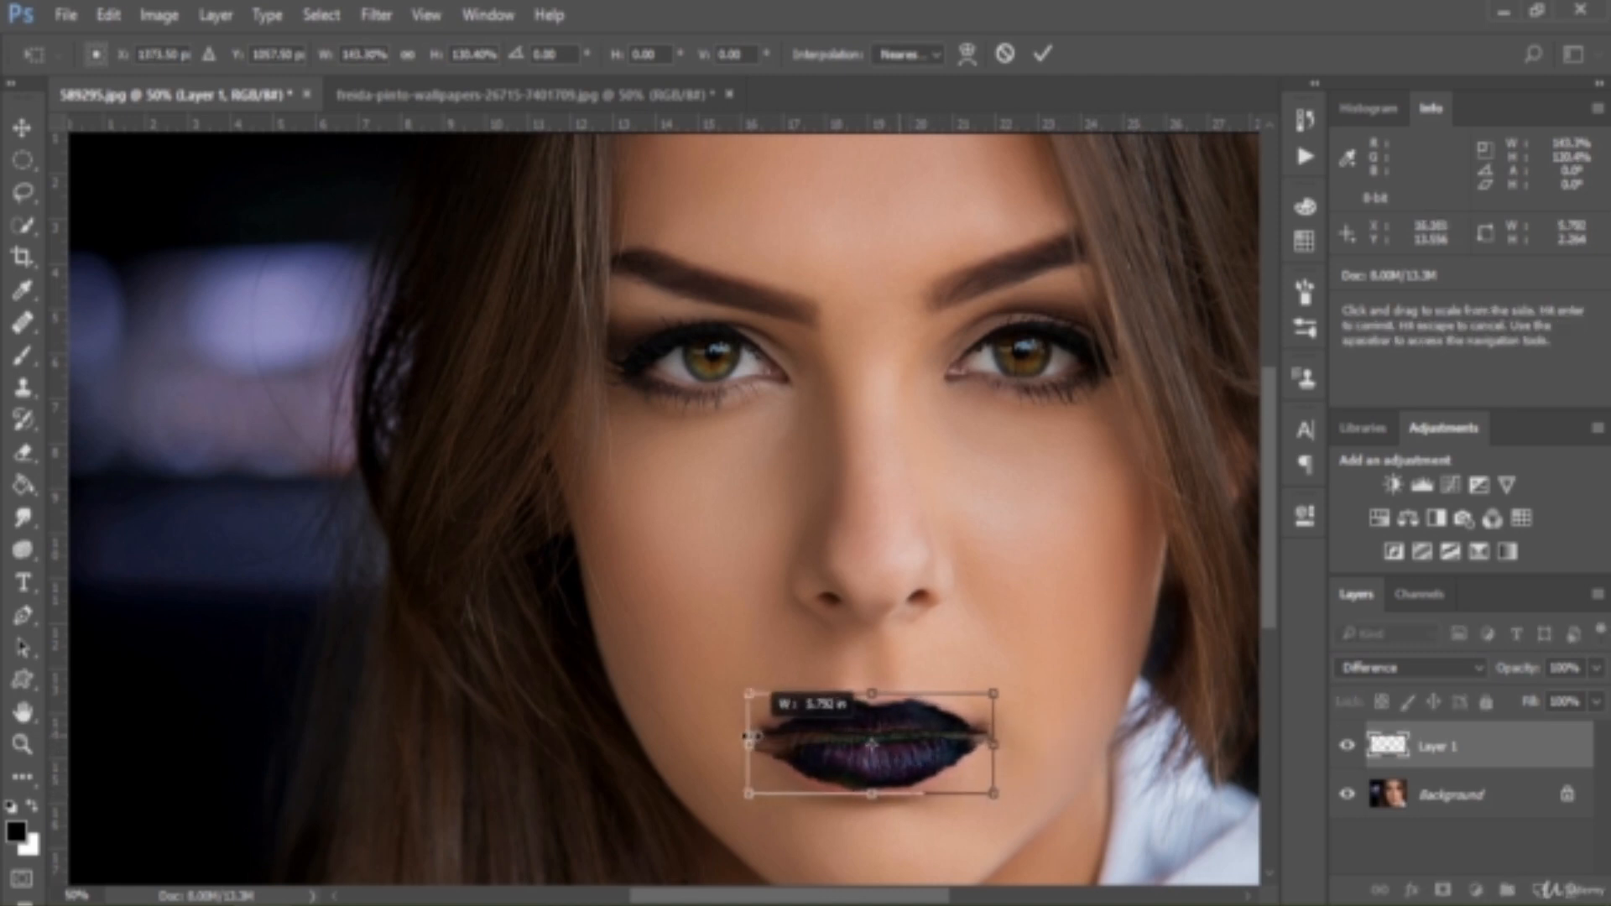
pyautogui.moveTo(877, 688); pyautogui.dragTo(878, 673)
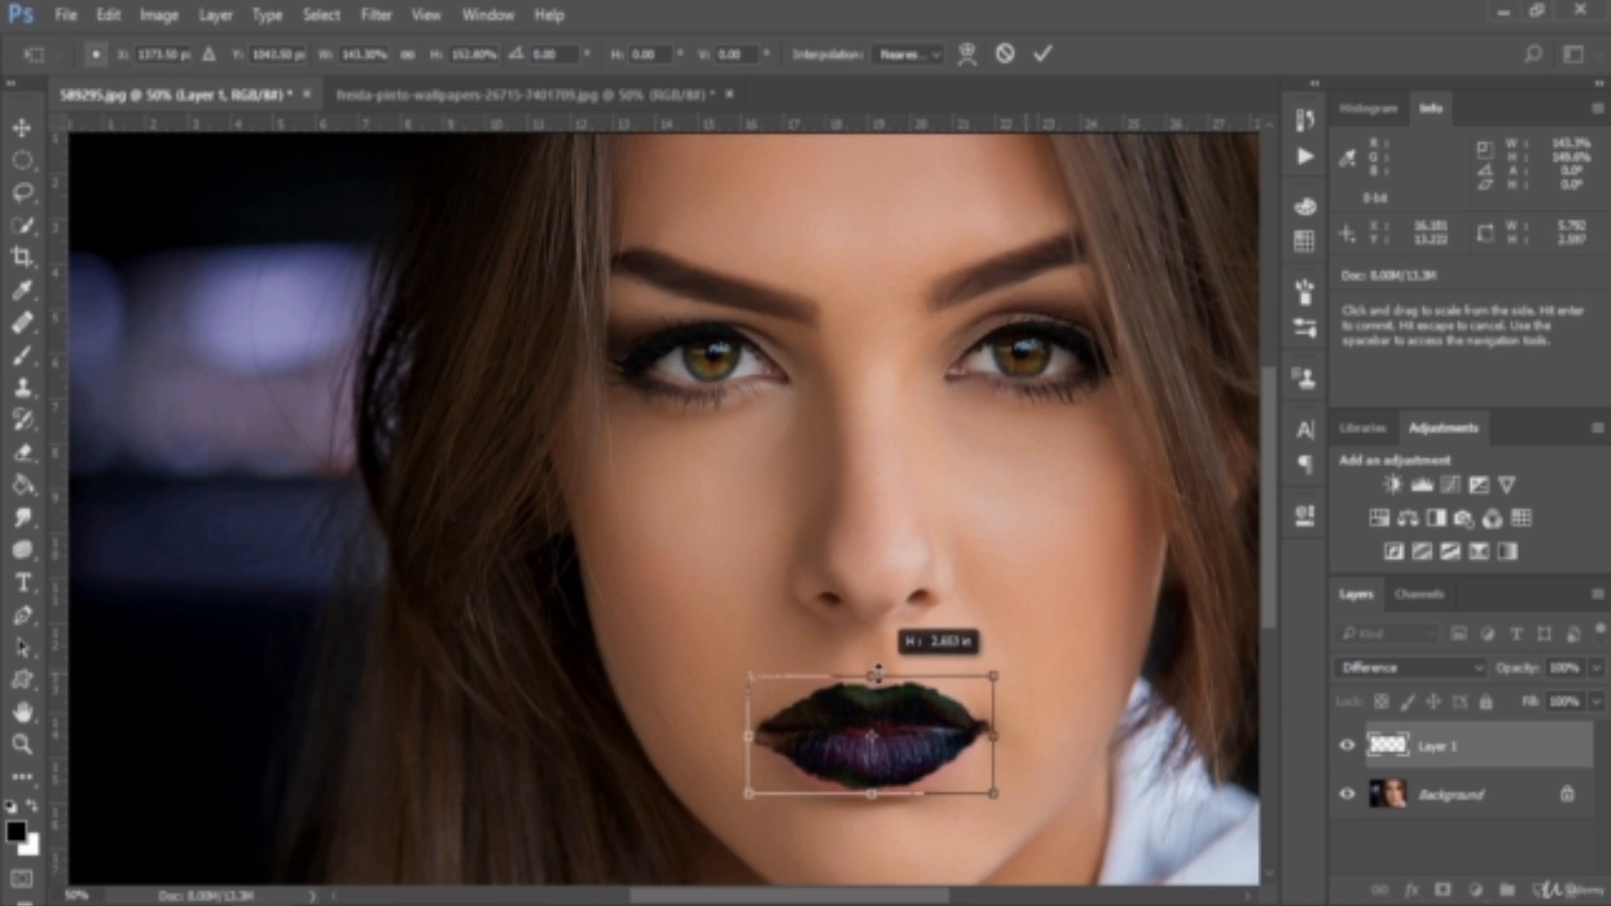
pyautogui.moveTo(747, 737)
pyautogui.mouseDown()
pyautogui.moveTo(737, 730)
pyautogui.moveTo(753, 736)
pyautogui.mouseUp()
pyautogui.moveTo(994, 735); pyautogui.dragTo(1004, 736)
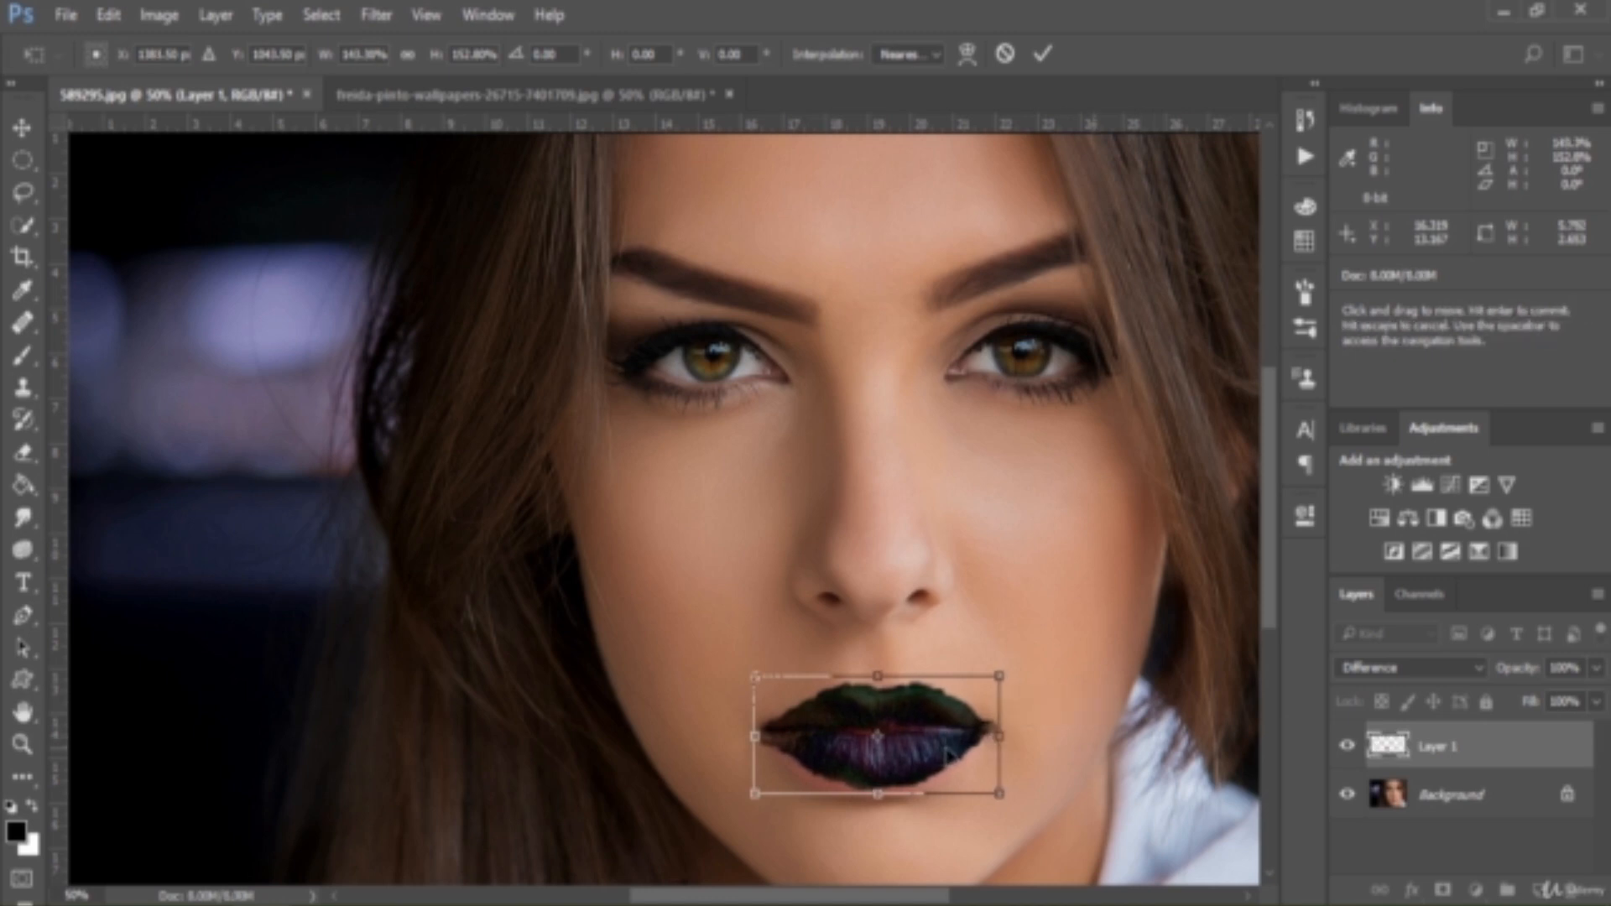
pyautogui.press('Return')
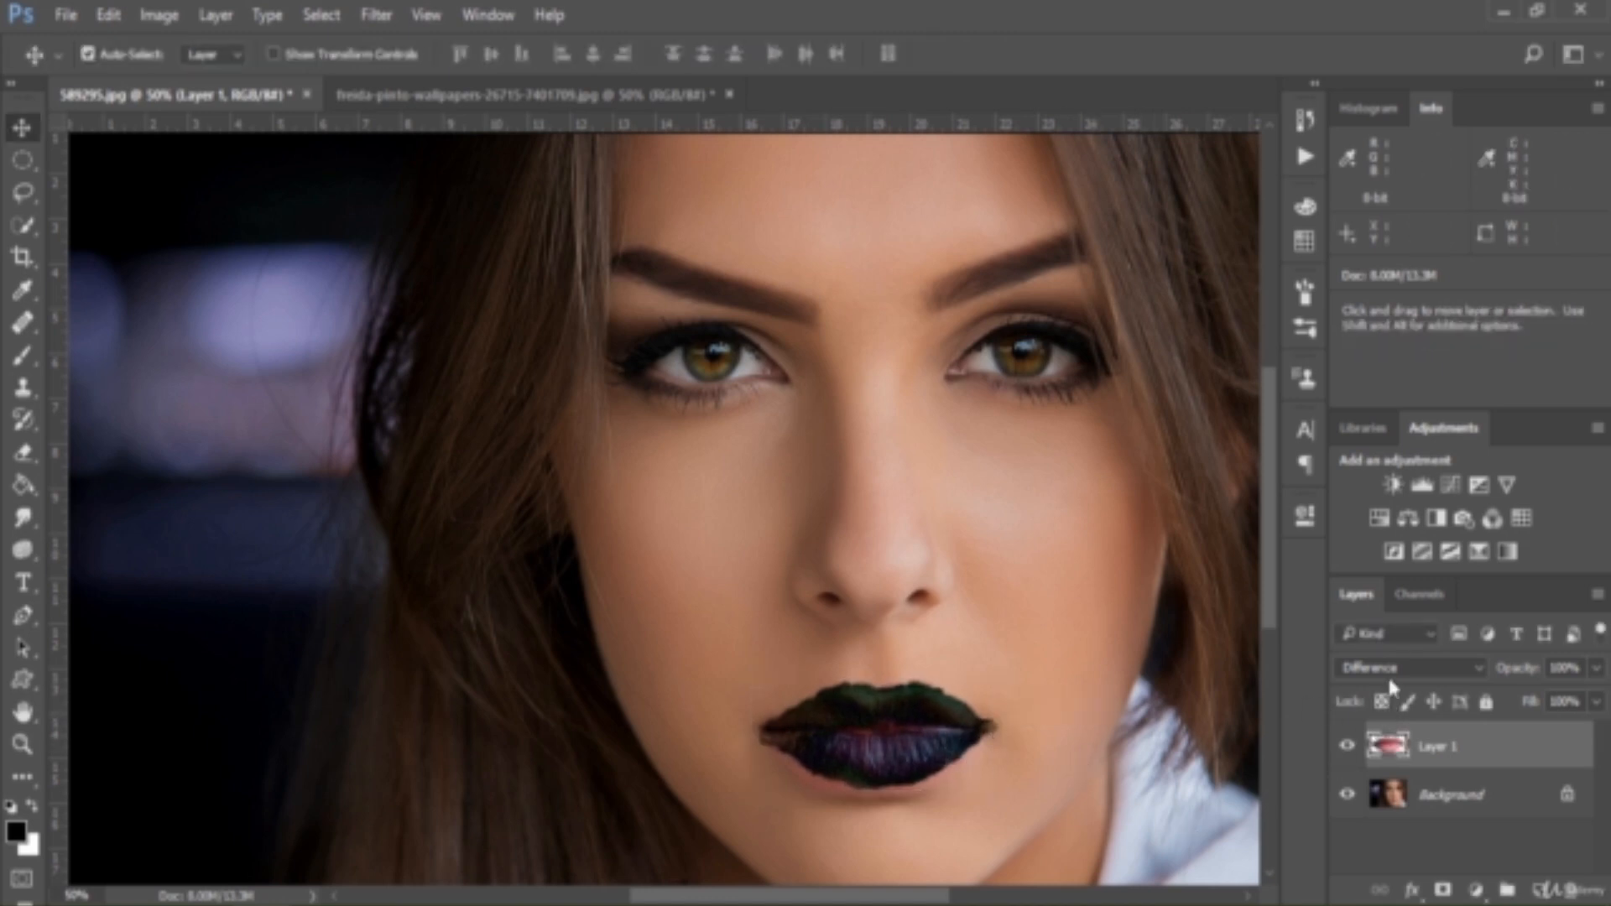
# Set Layer 1's blend mode to Normal to inspect the fit of the pasted lips
pyautogui.click(1387, 671)
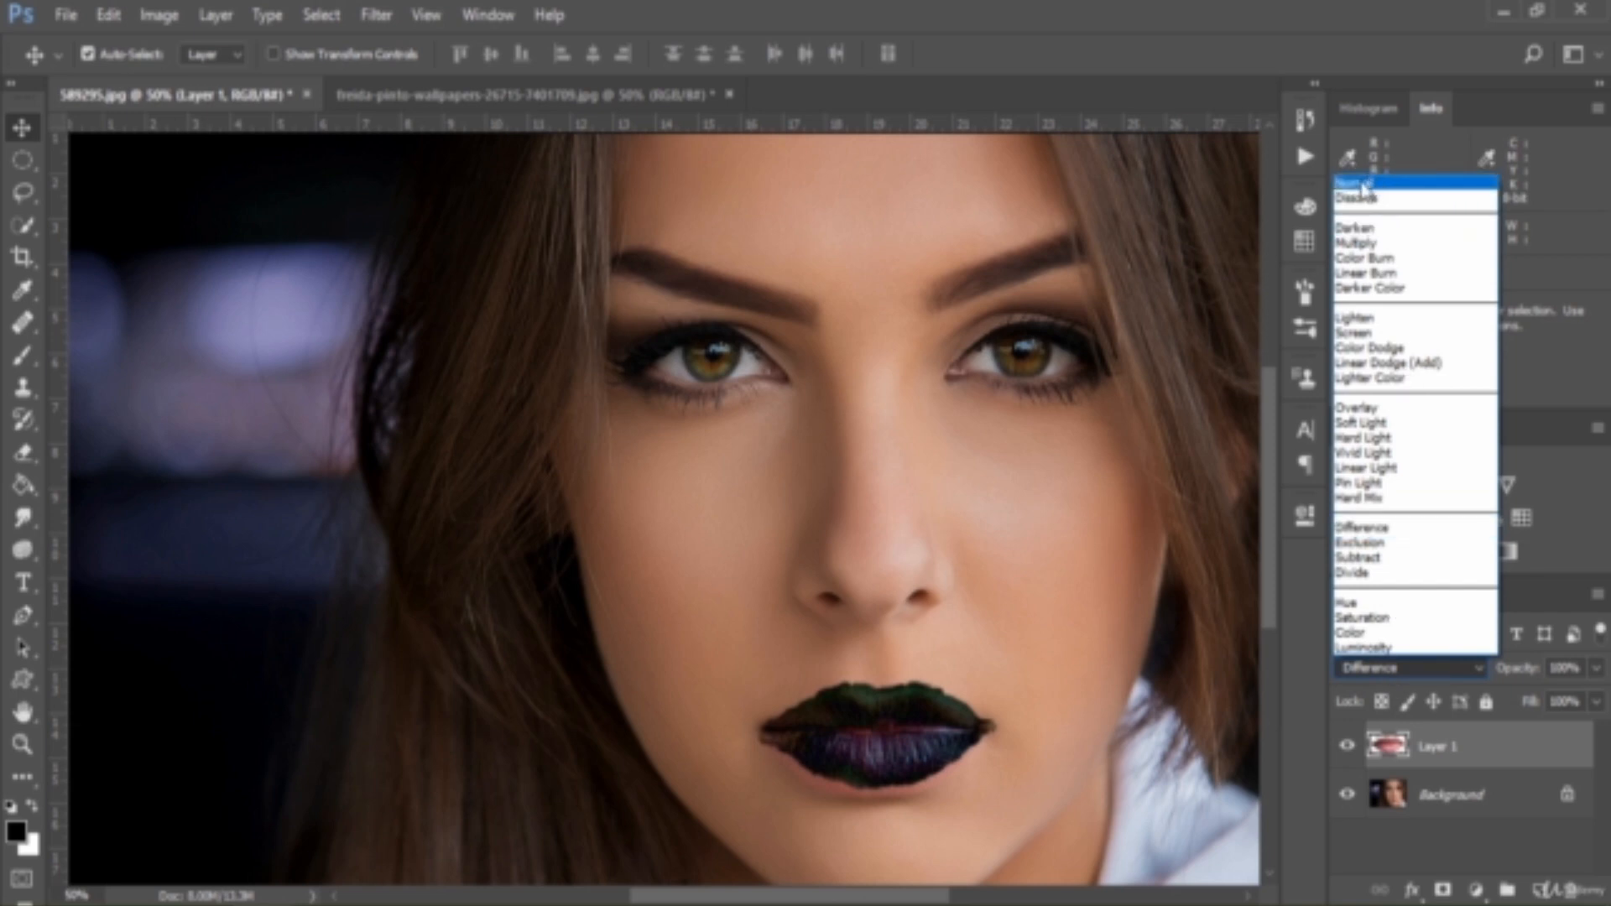
pyautogui.click(1362, 184)
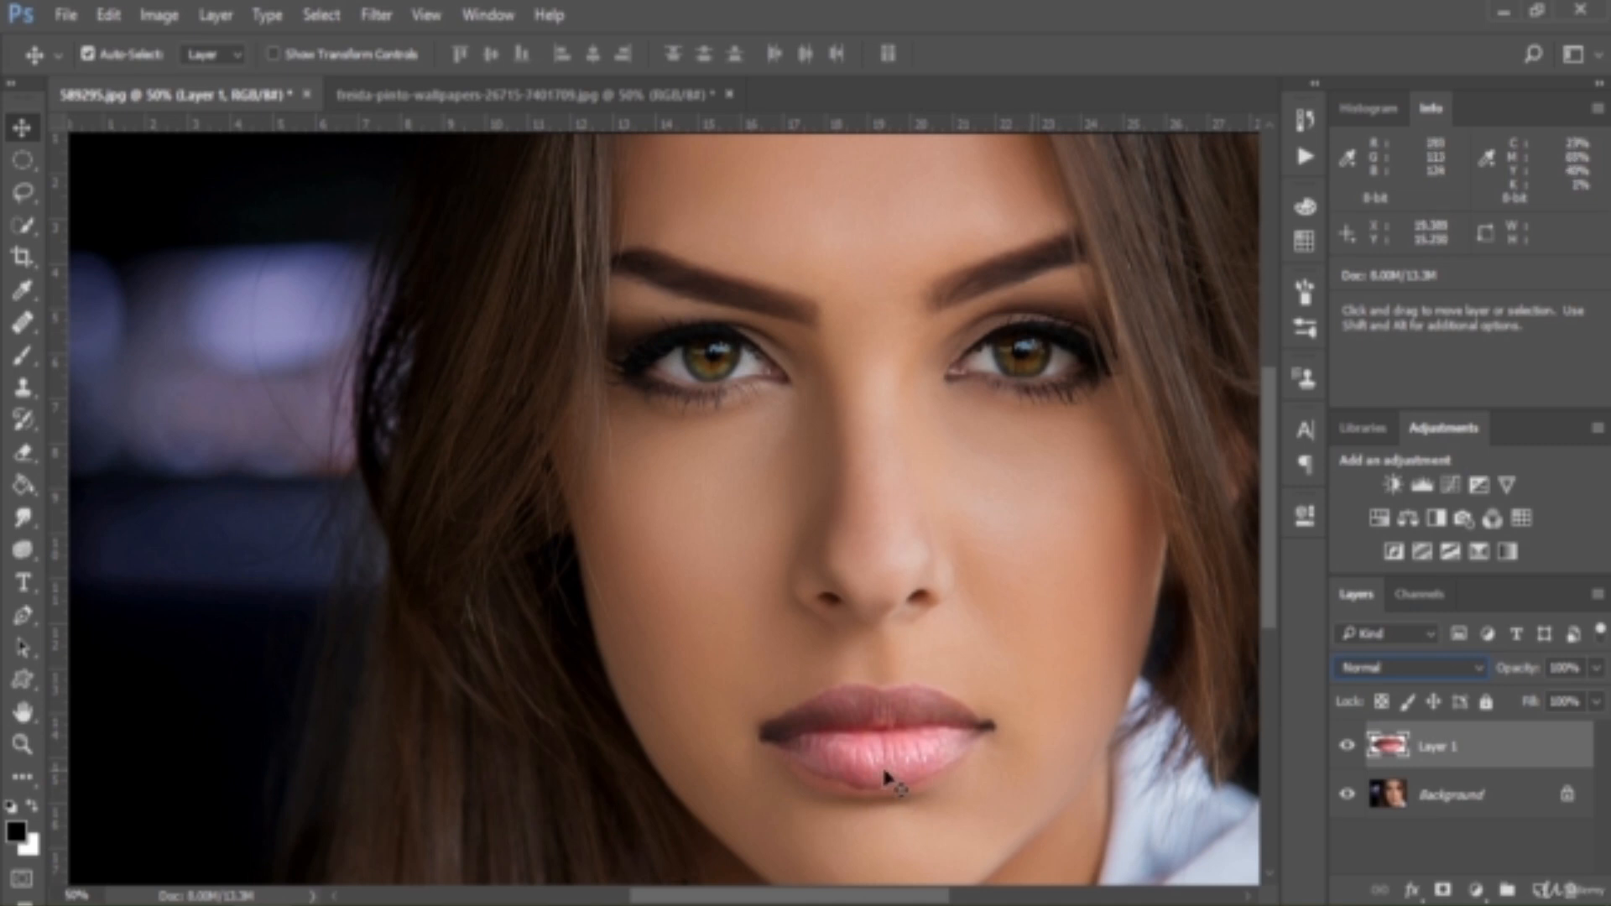
# Set Layer 1 to Difference and stretch the lips to about 2.88 in high and slightly wider on both sides
pyautogui.press('ctrl')
pyautogui.hotkey('ctrl', 't')
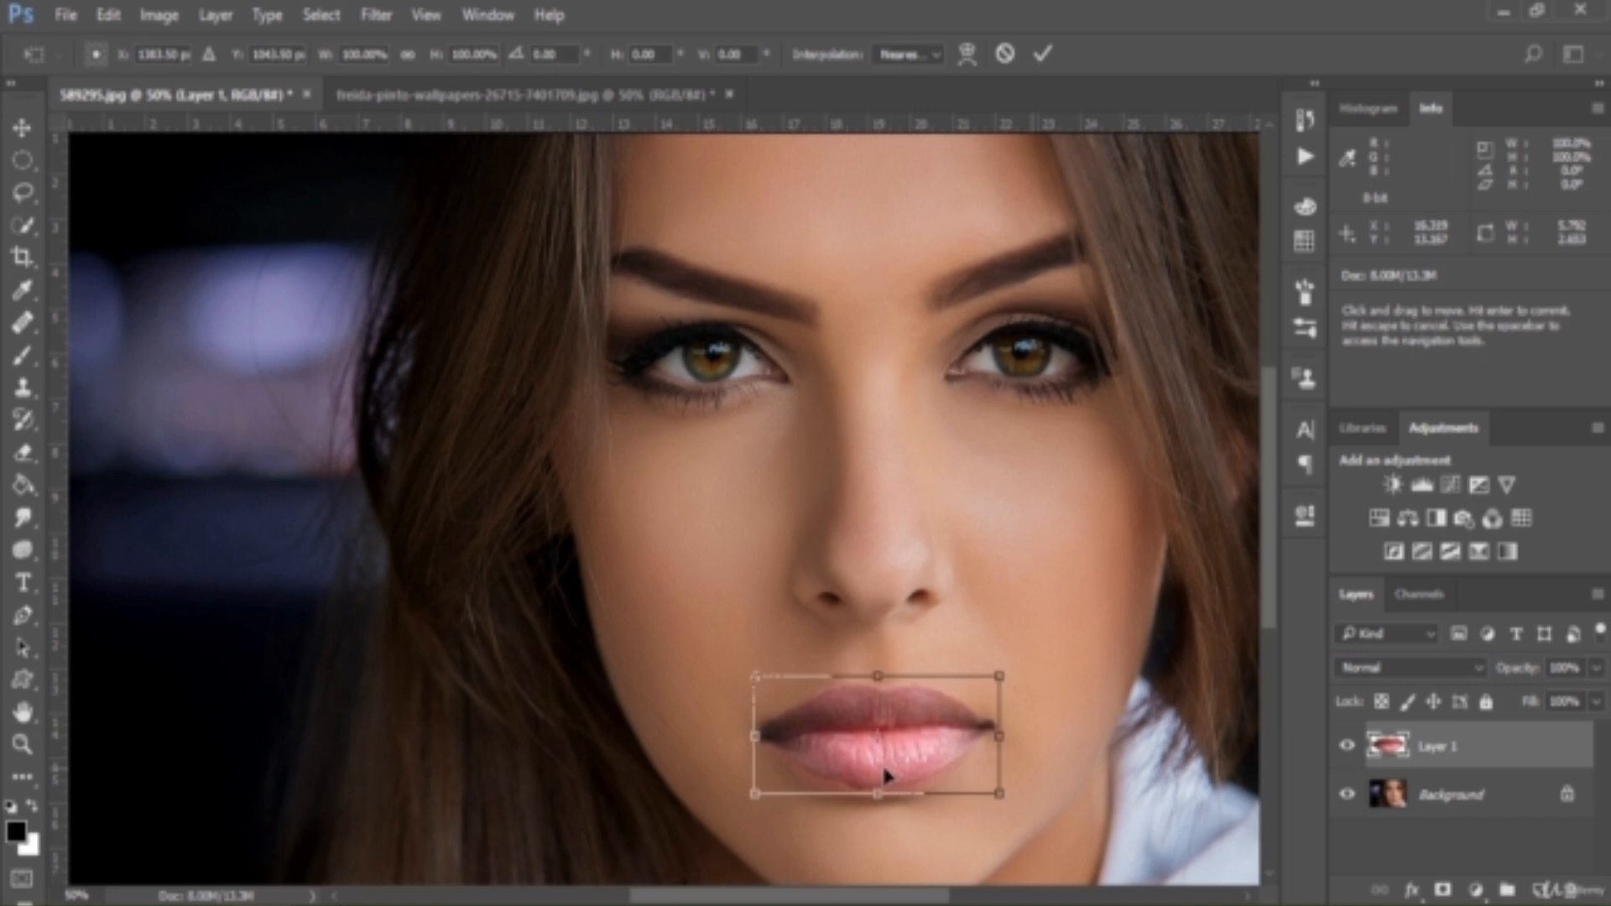
pyautogui.click(1392, 668)
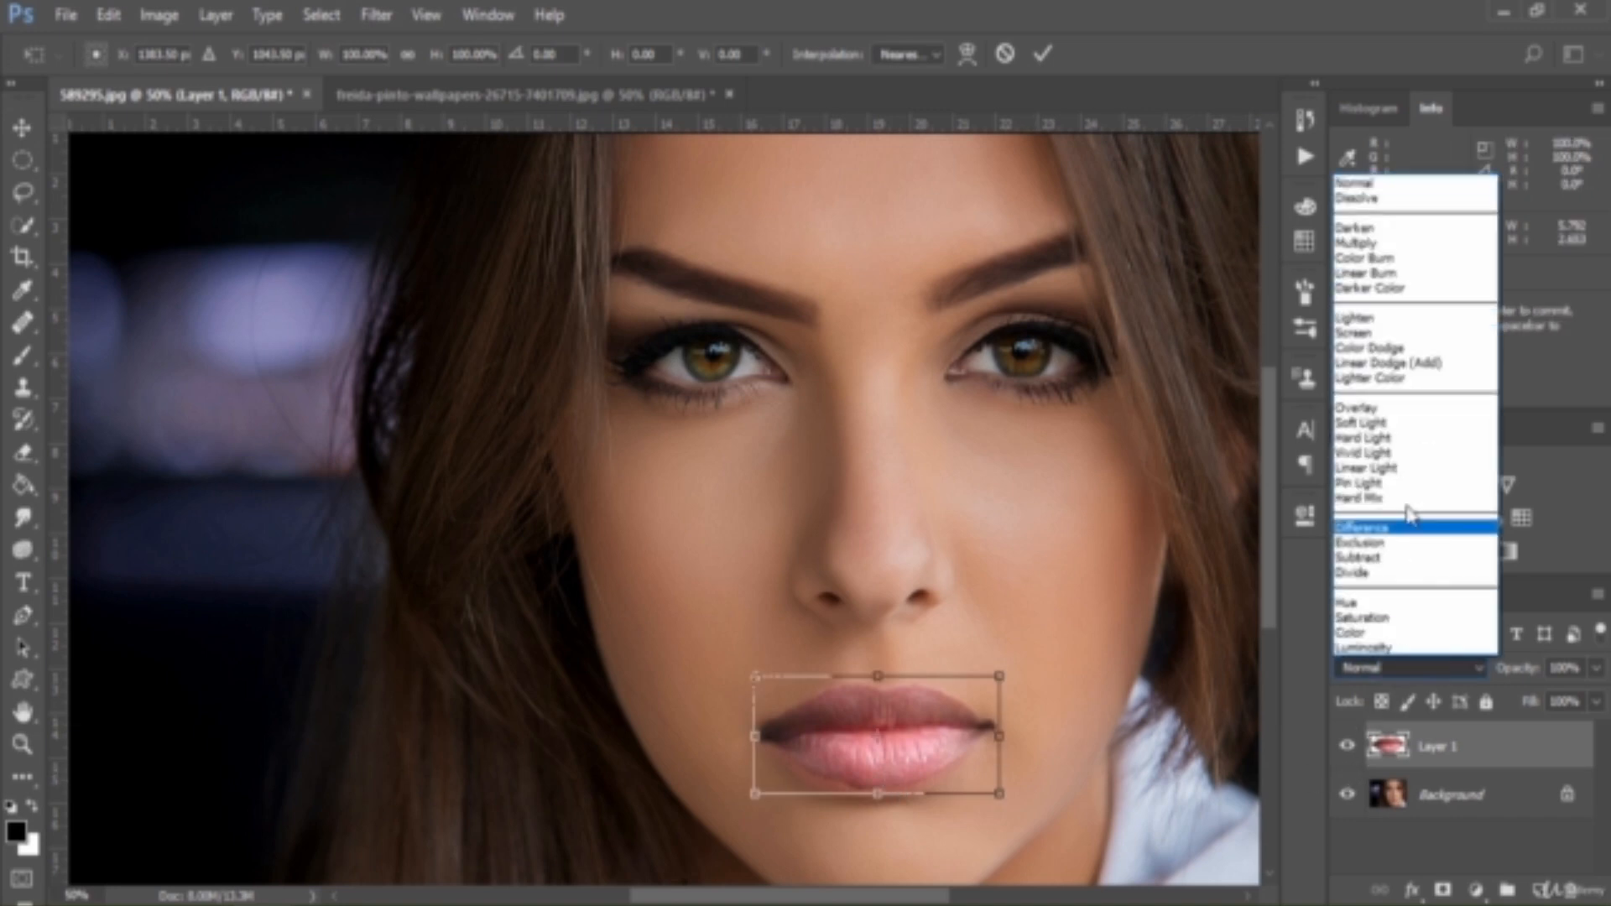
pyautogui.click(1407, 529)
pyautogui.moveTo(878, 792); pyautogui.dragTo(875, 807)
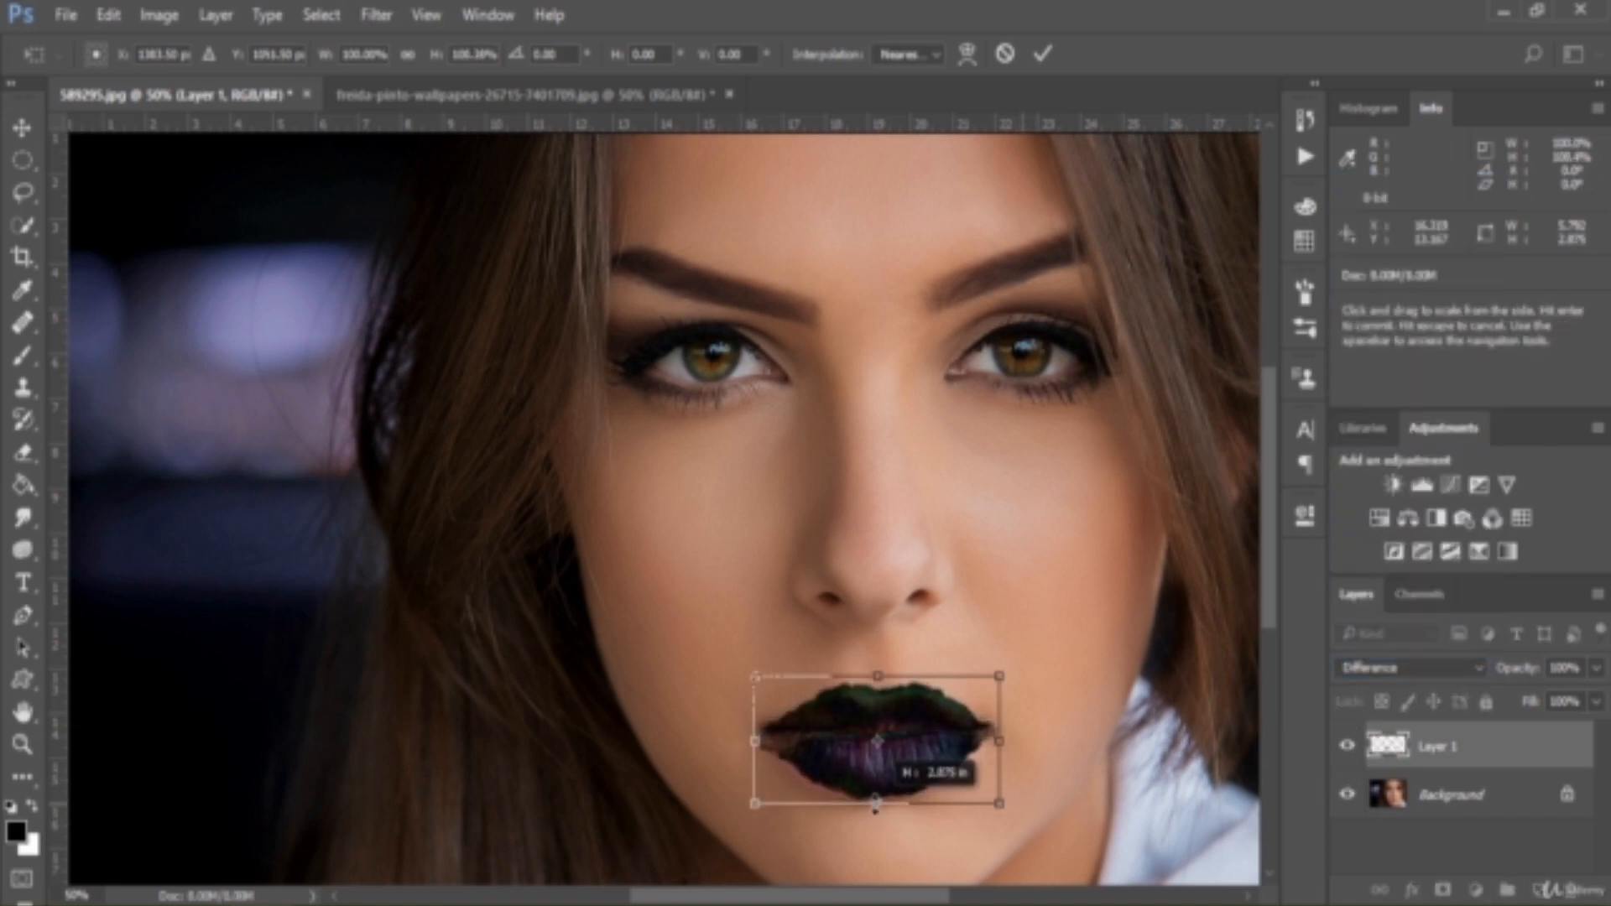
pyautogui.moveTo(1000, 739); pyautogui.dragTo(1005, 739)
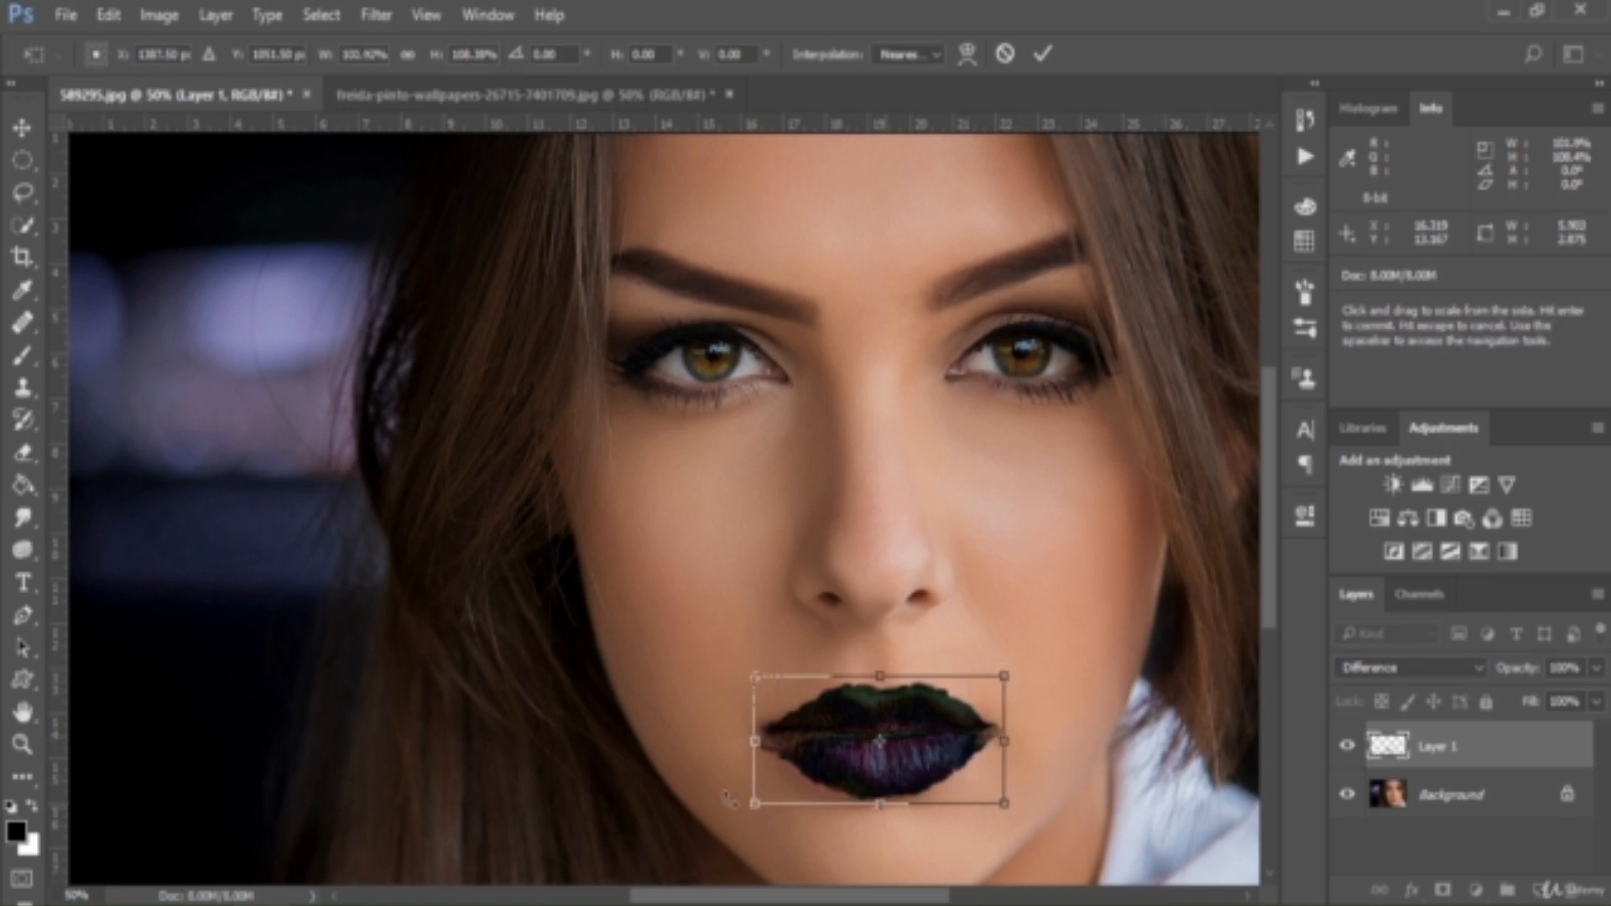
pyautogui.moveTo(753, 740); pyautogui.dragTo(748, 739)
pyautogui.press('Return')
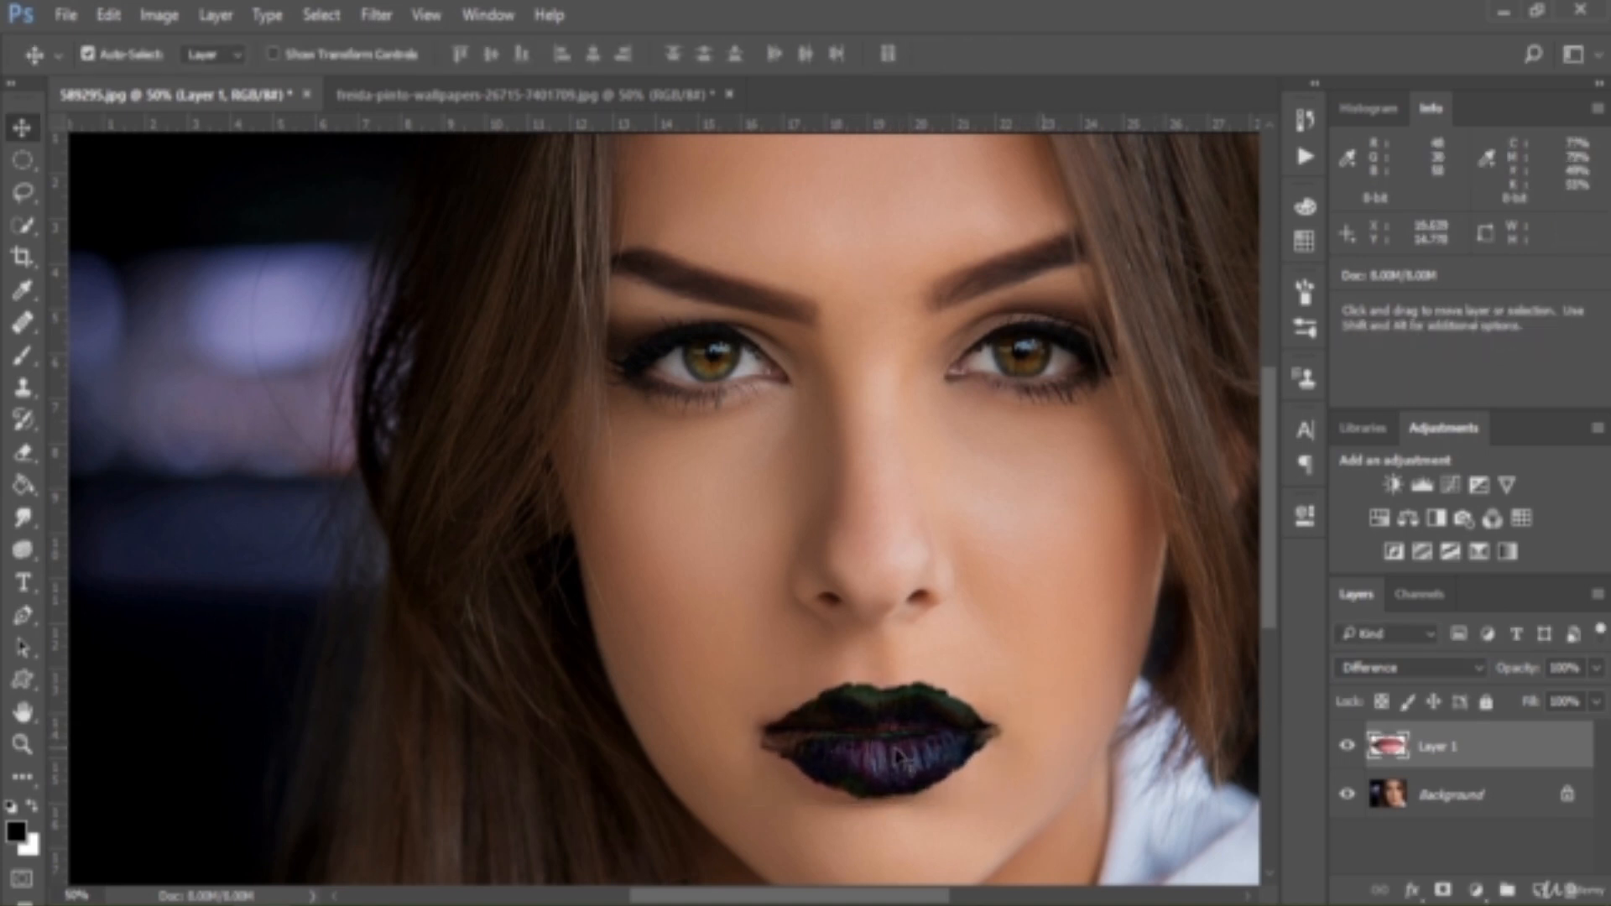
# Set Layer 1's blend mode to Normal and add a layer mask to it
pyautogui.click(1391, 667)
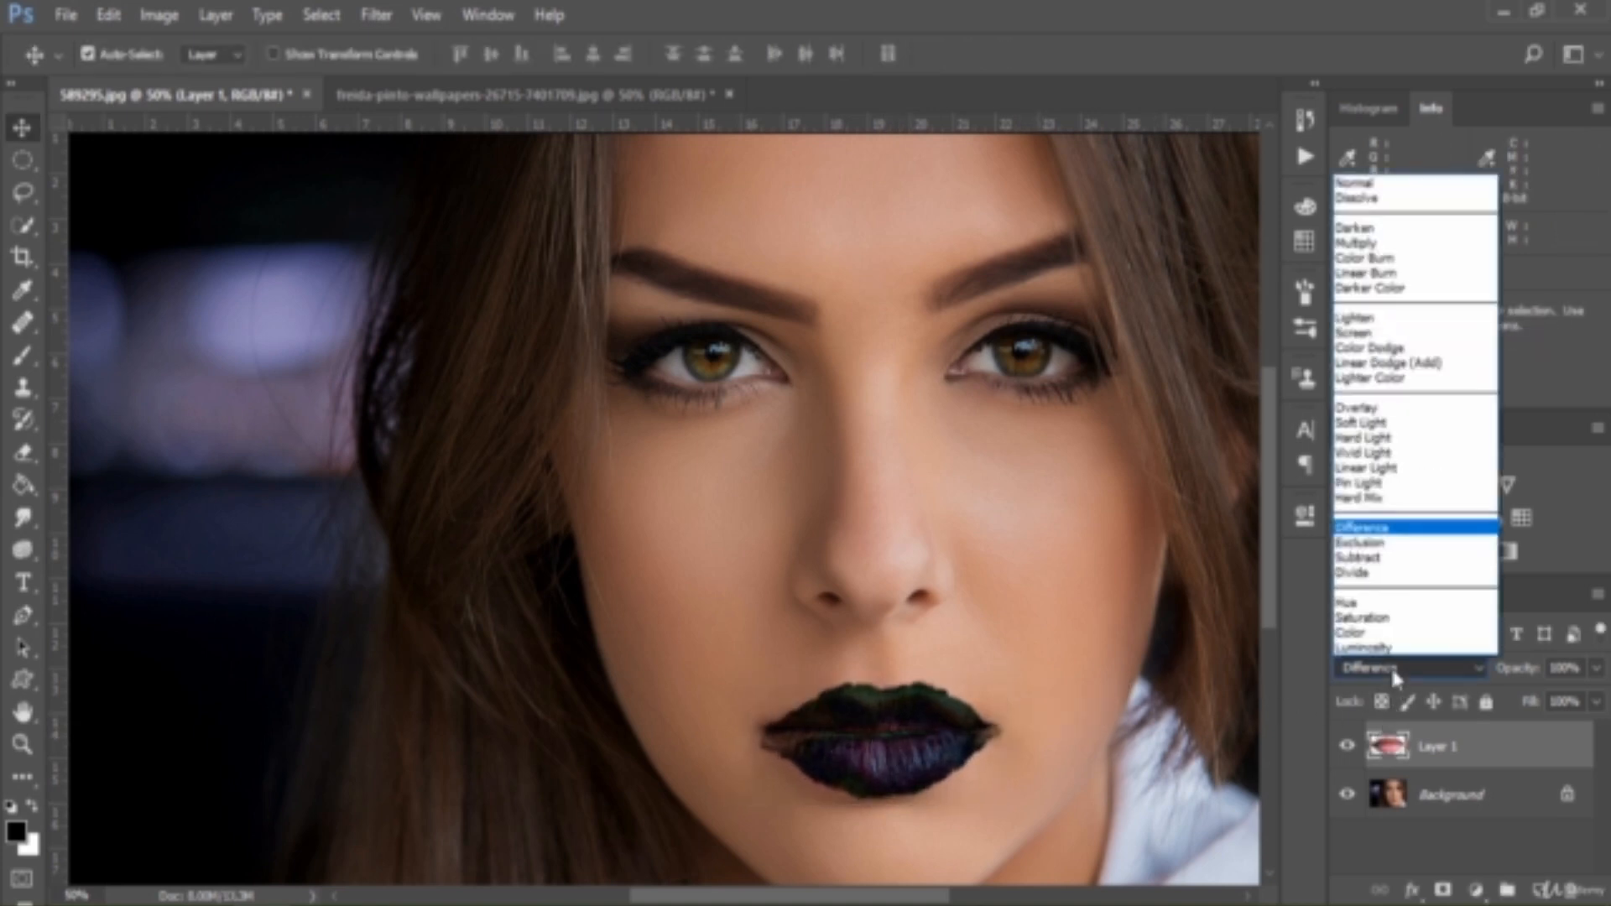
pyautogui.click(1382, 181)
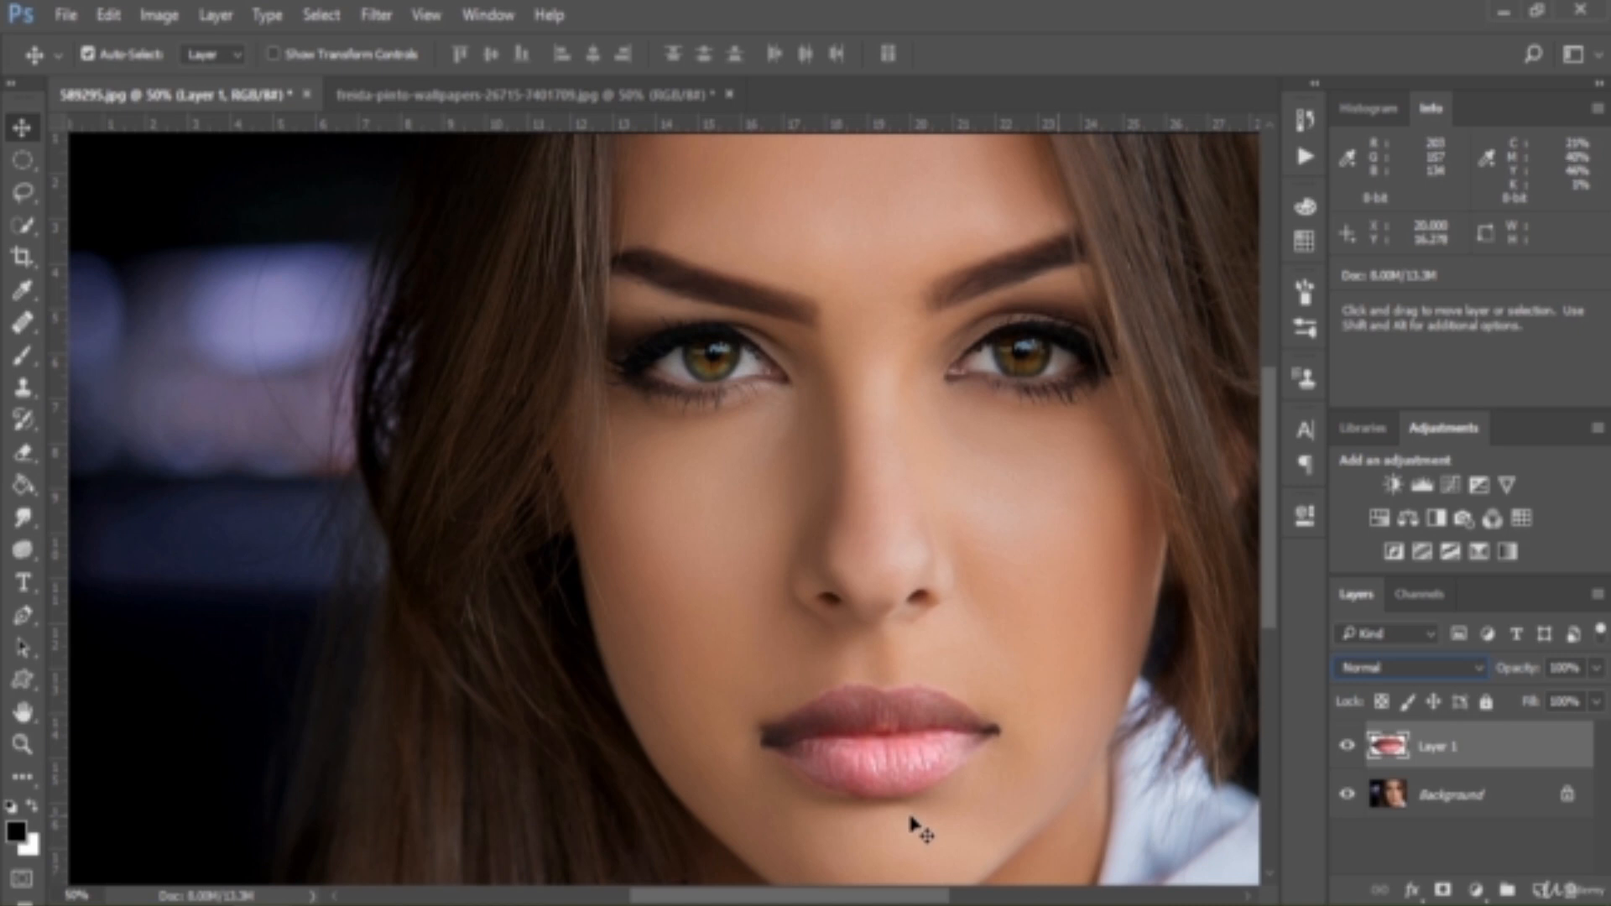
pyautogui.click(1442, 889)
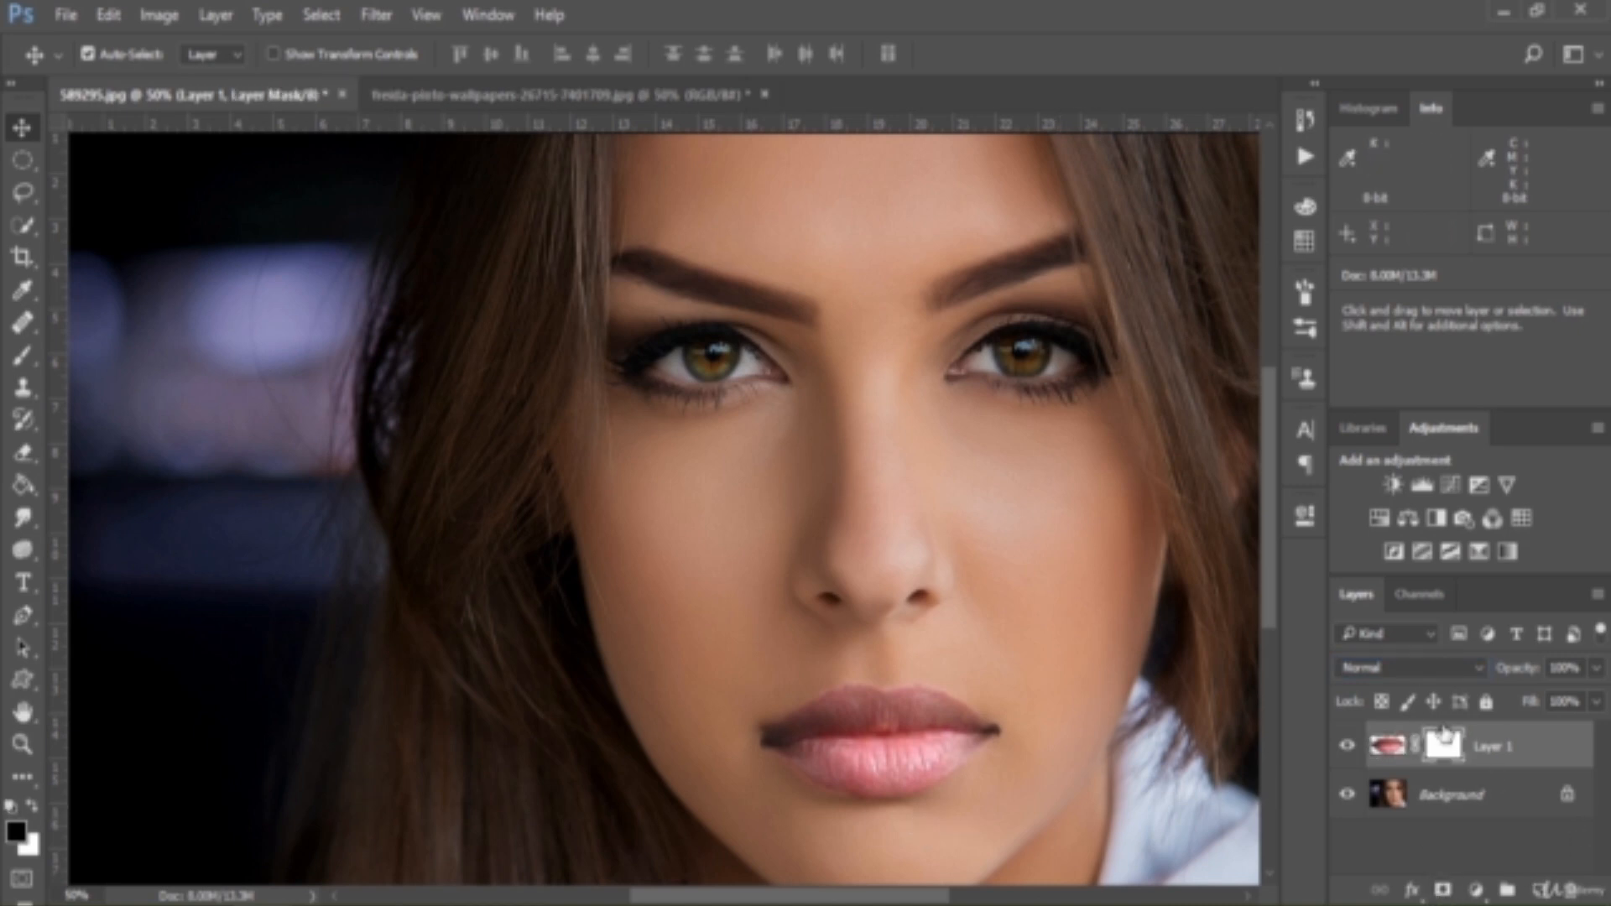
# Brush black on Layer 1's mask to clean up the outer edges of the pasted lips
pyautogui.click(26, 363)
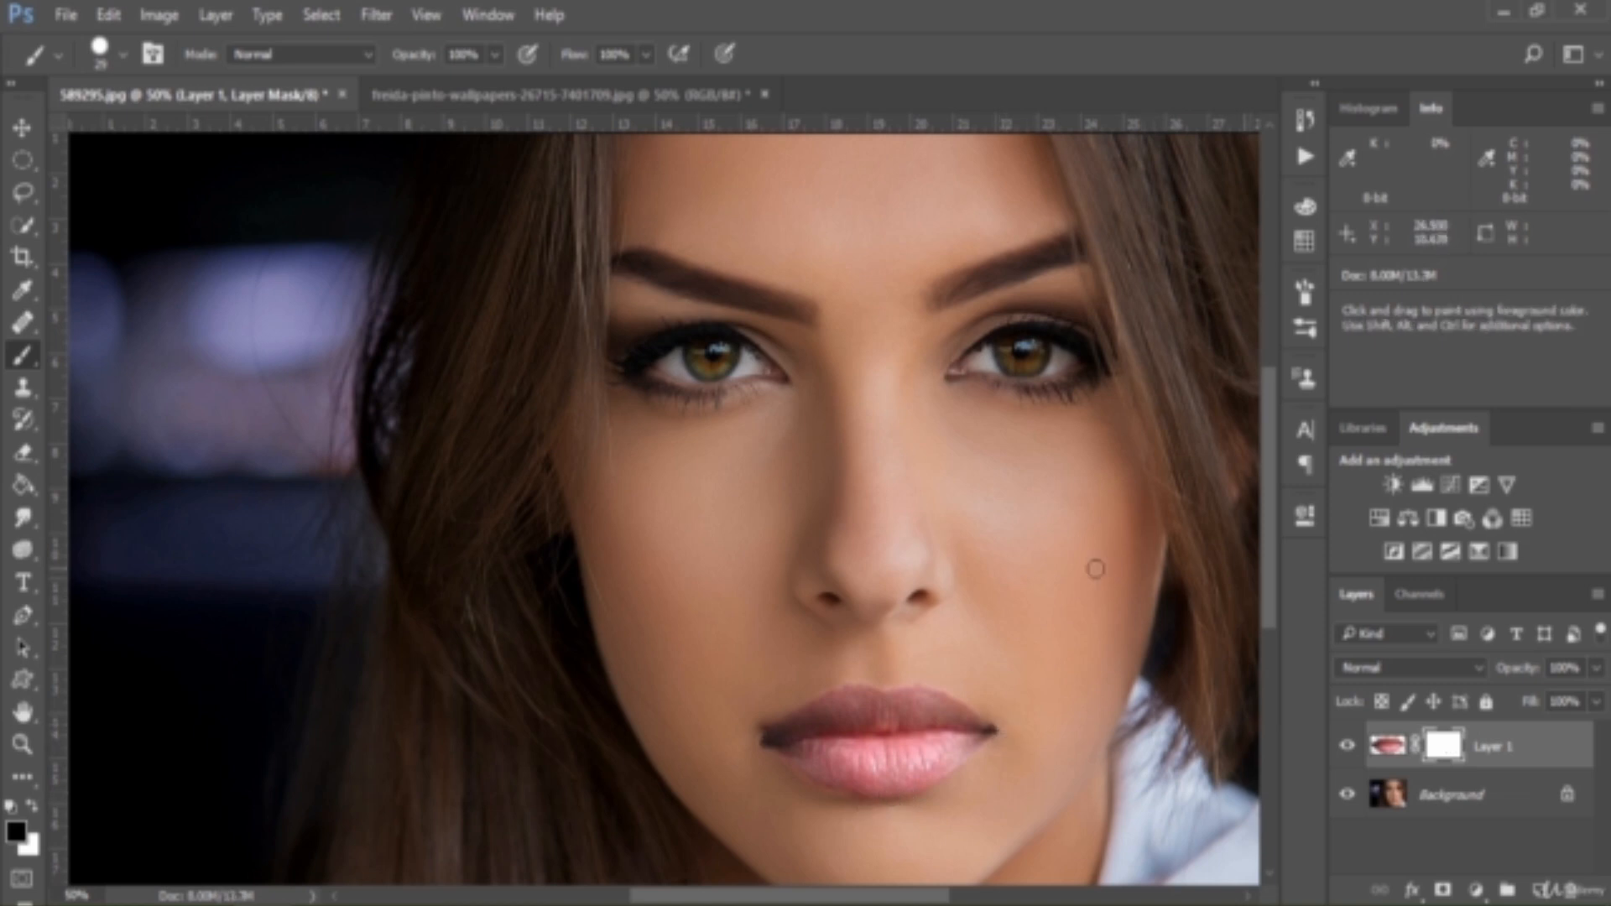
pyautogui.click(22, 127)
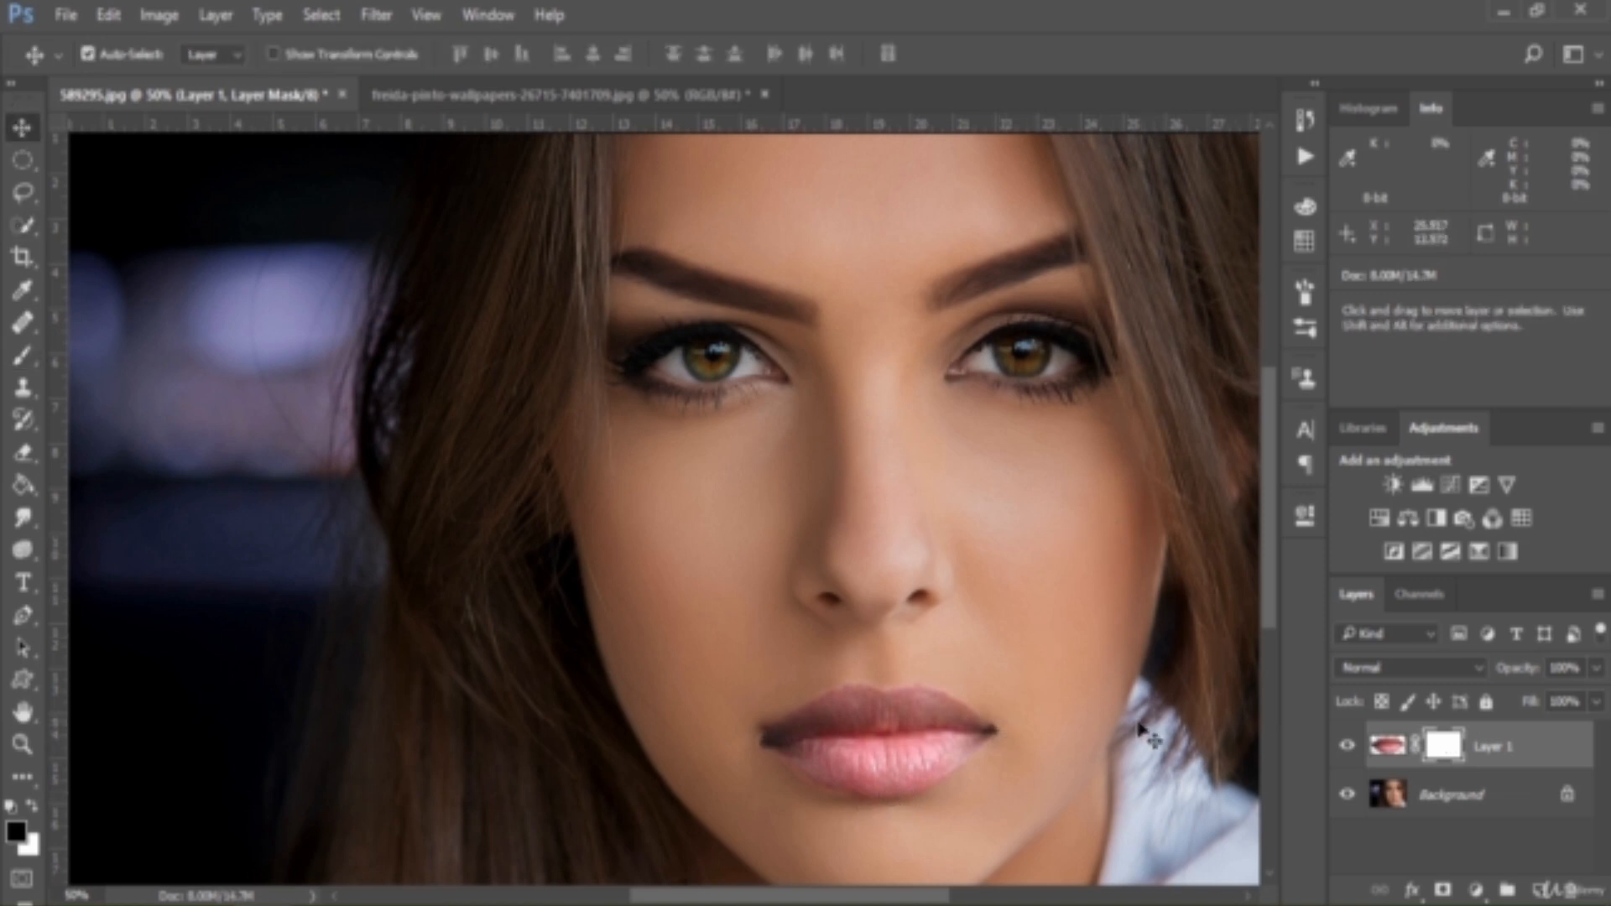
pyautogui.click(1451, 676)
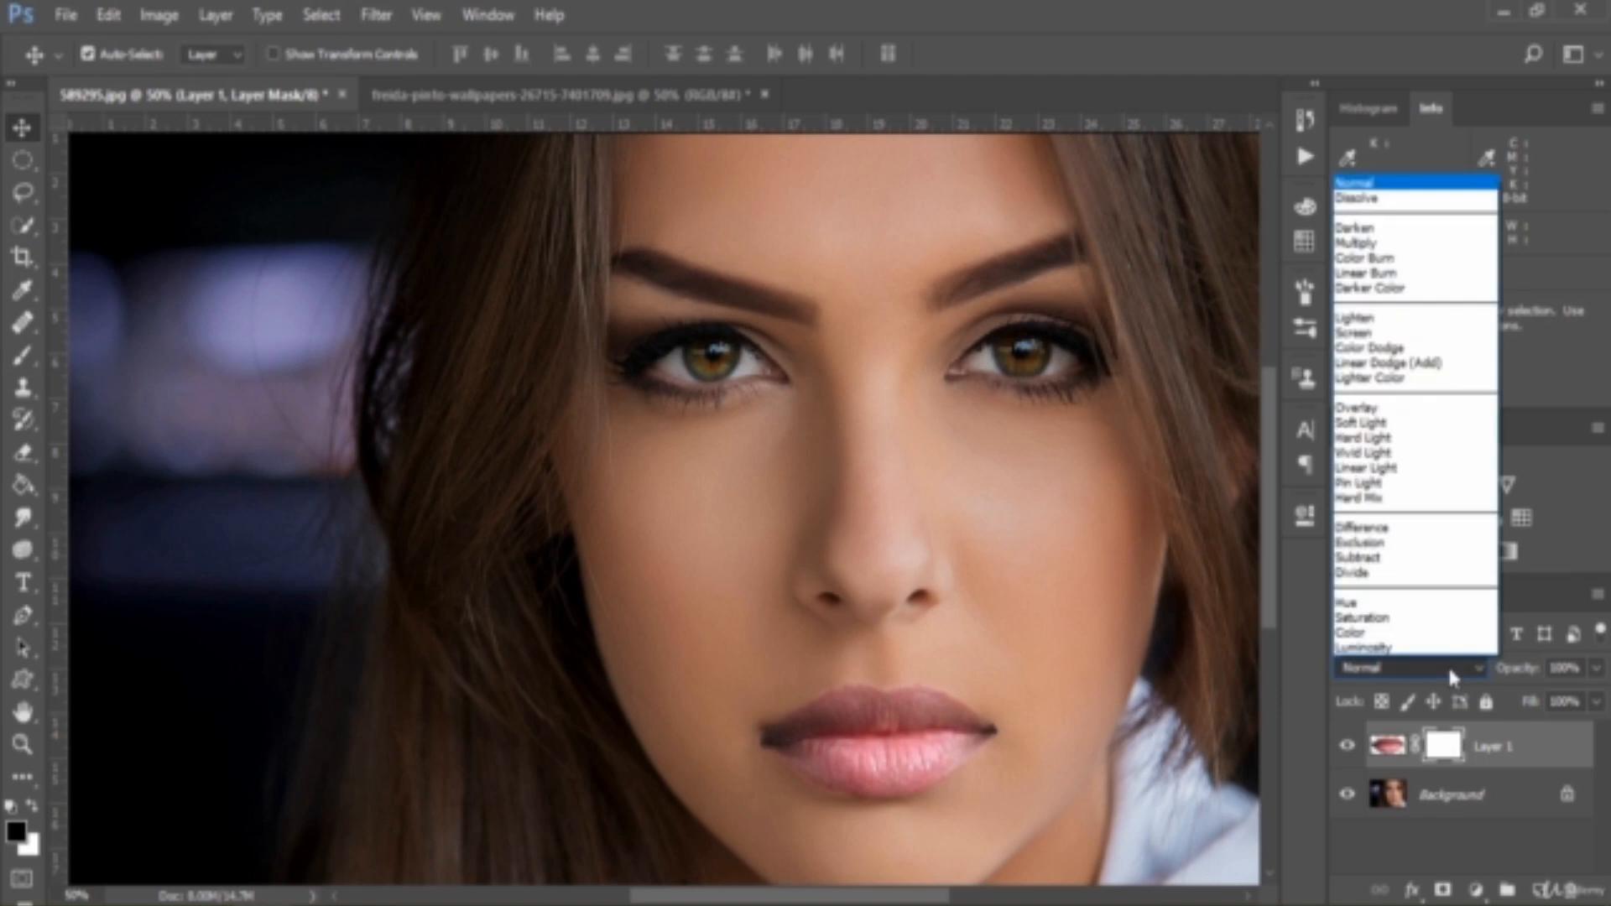
pyautogui.click(1447, 662)
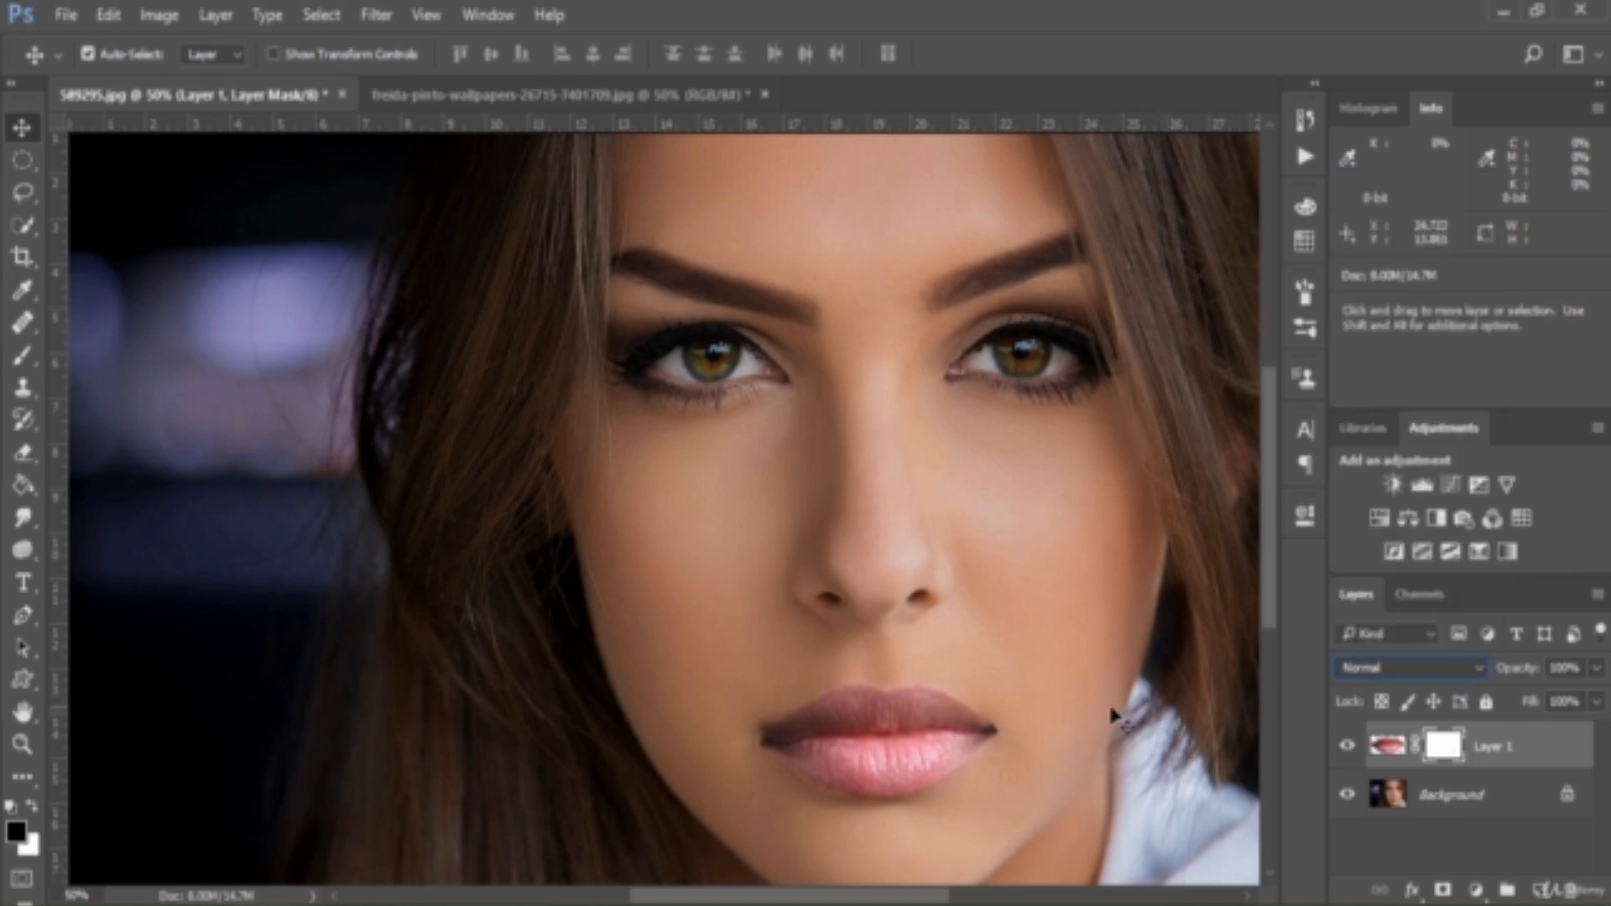
# Fit the whole portrait in view and toggle Layer 1's visibility to compare the original and pasted lips
pyautogui.press('ctrl')
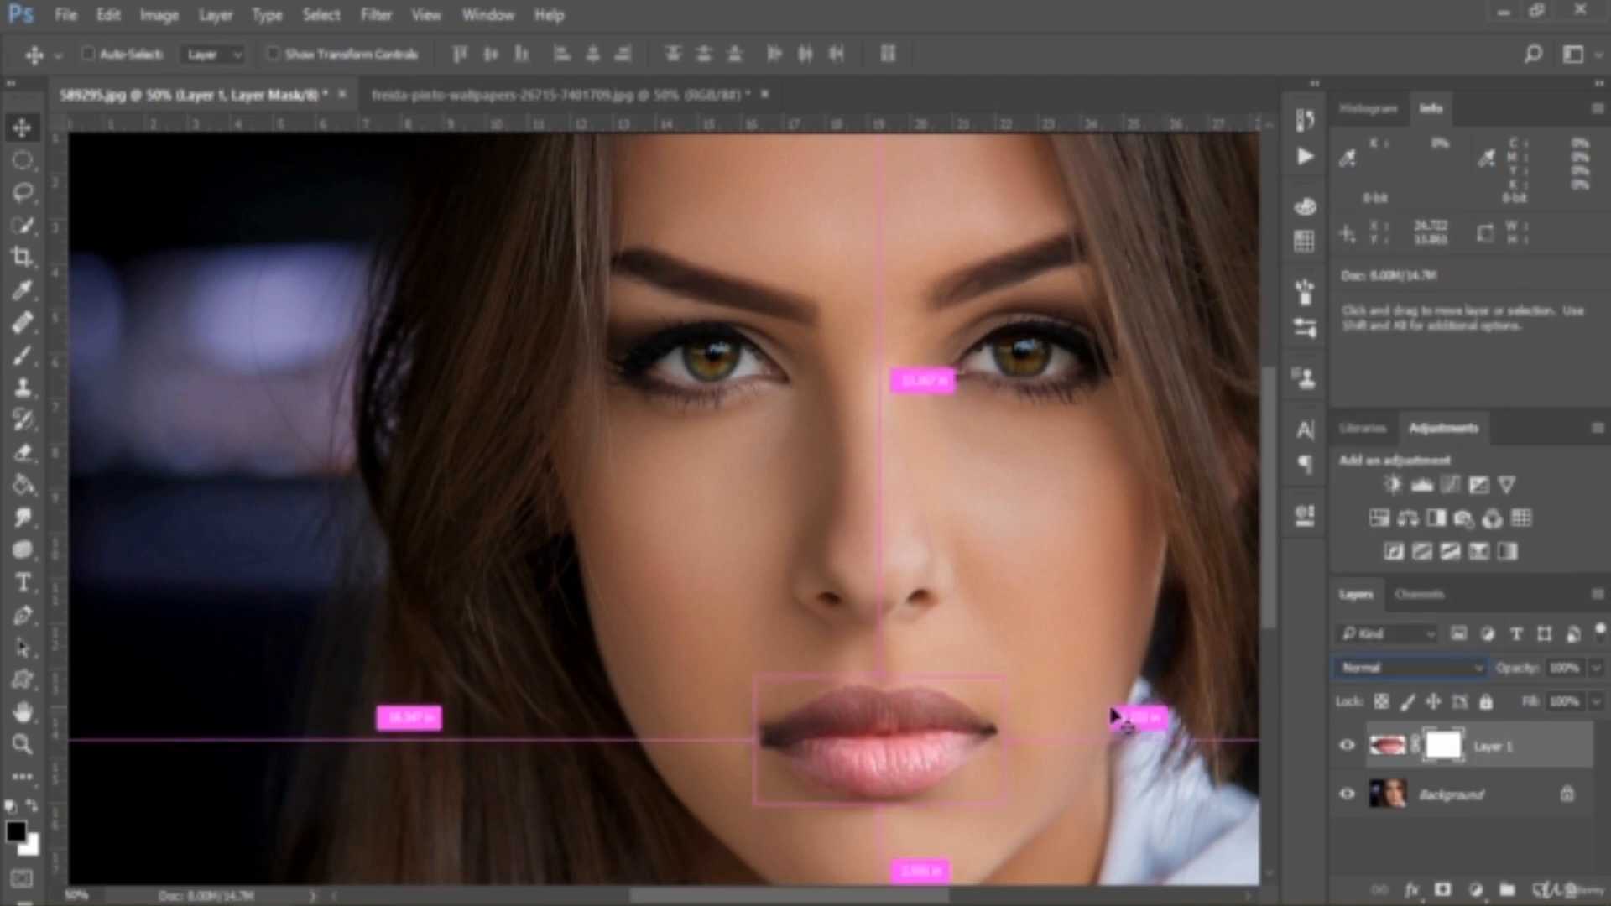
pyautogui.hotkey('ctrl', '0')
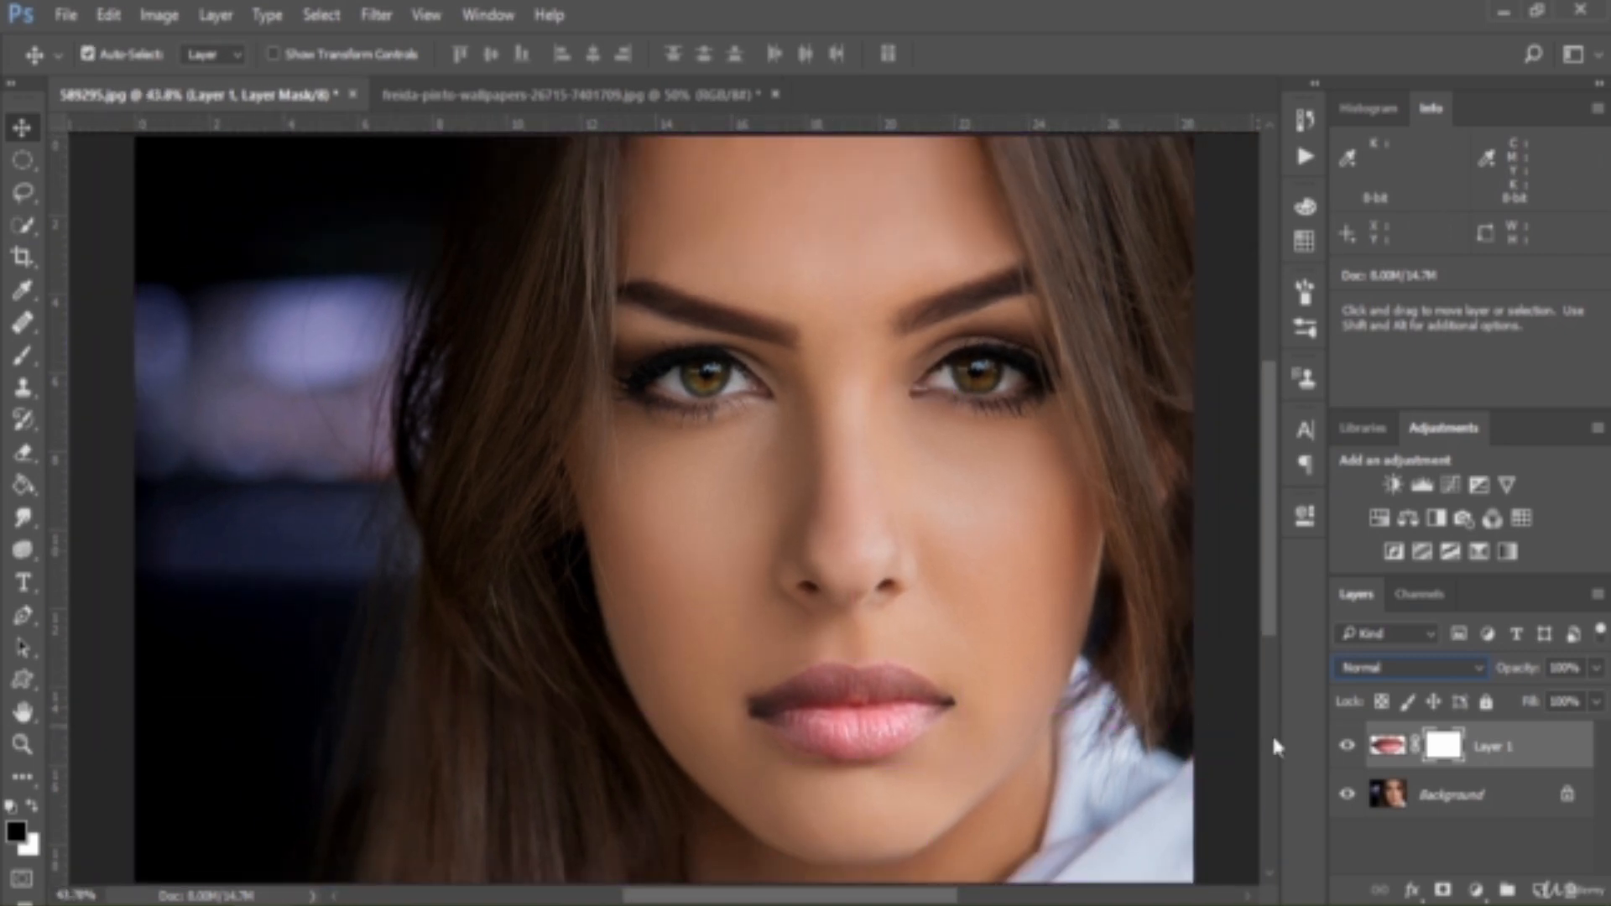
pyautogui.click(1347, 747)
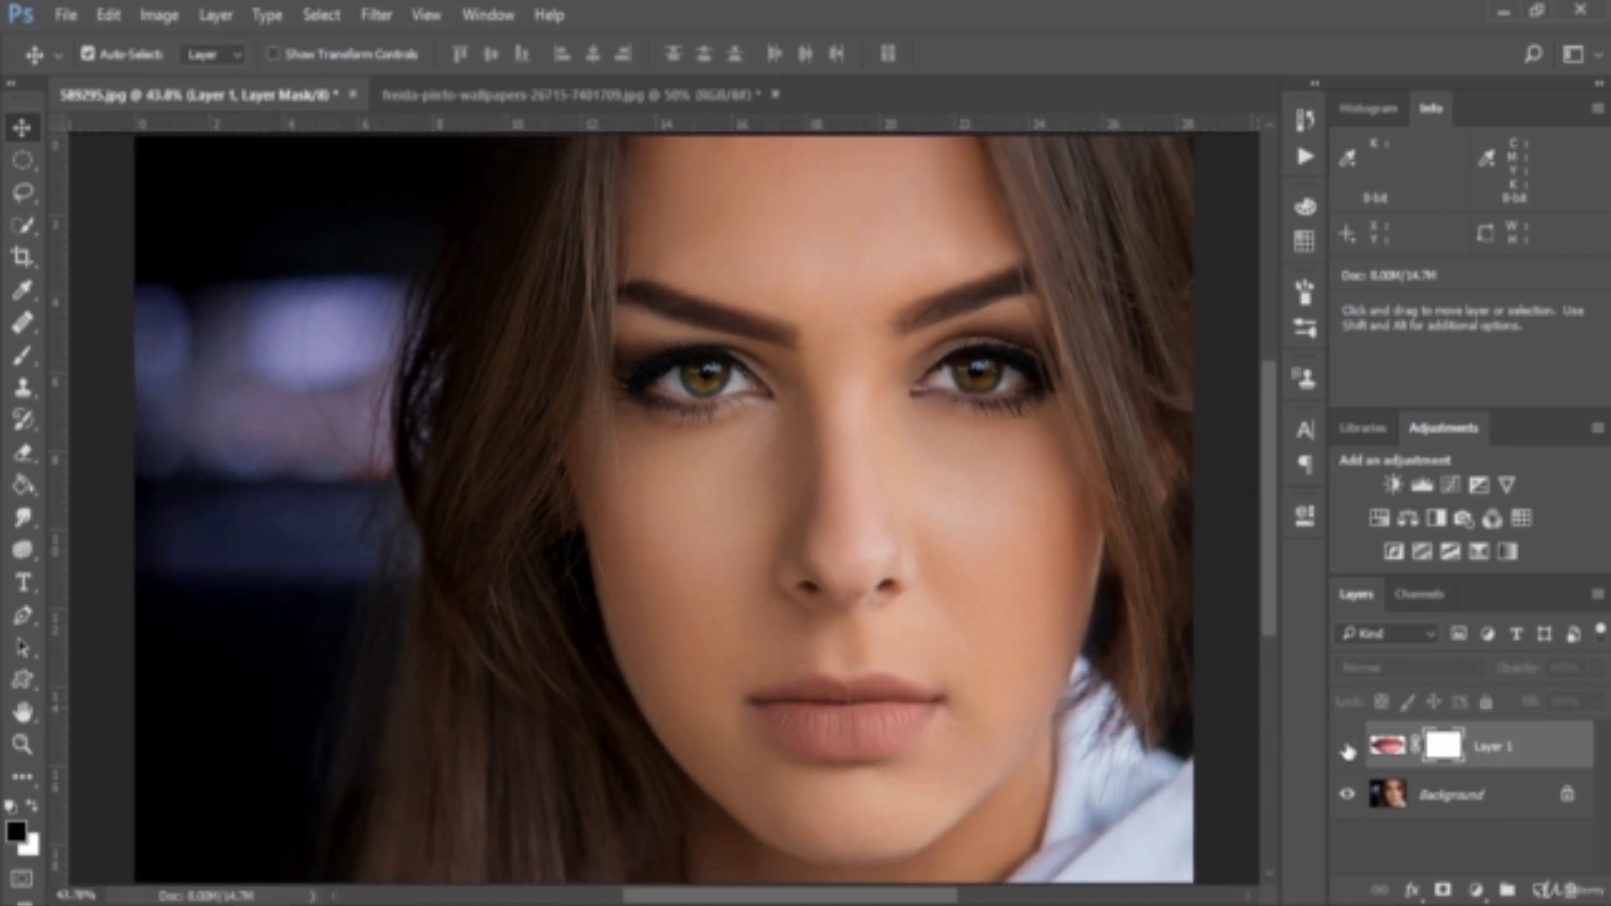
pyautogui.click(1348, 747)
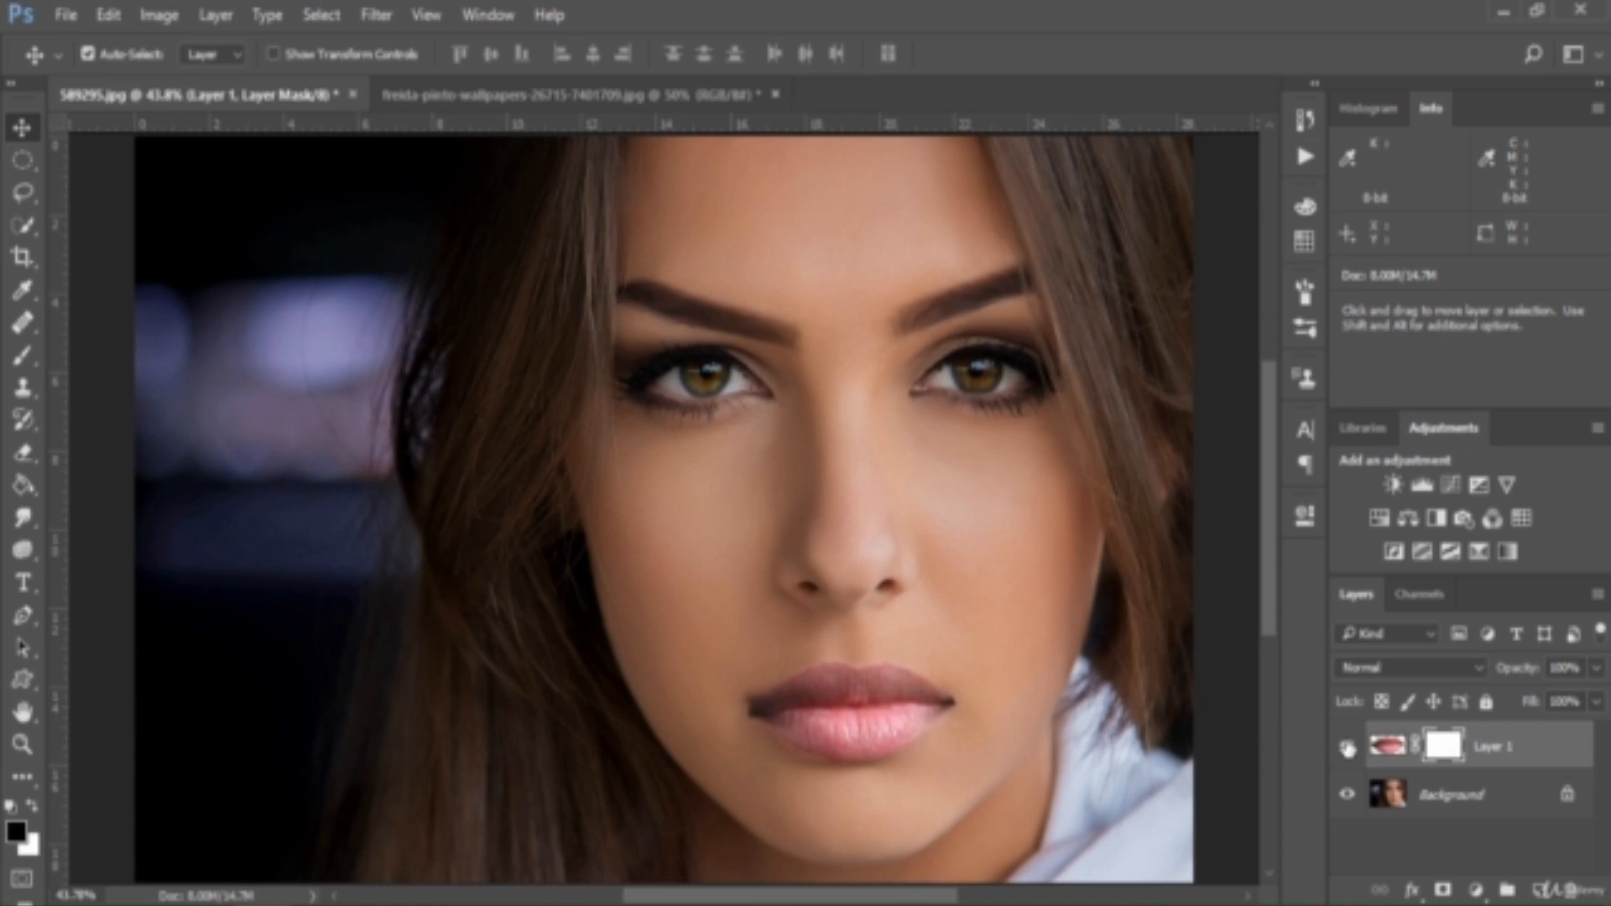
pyautogui.click(1348, 747)
pyautogui.click(1348, 746)
pyautogui.click(1347, 747)
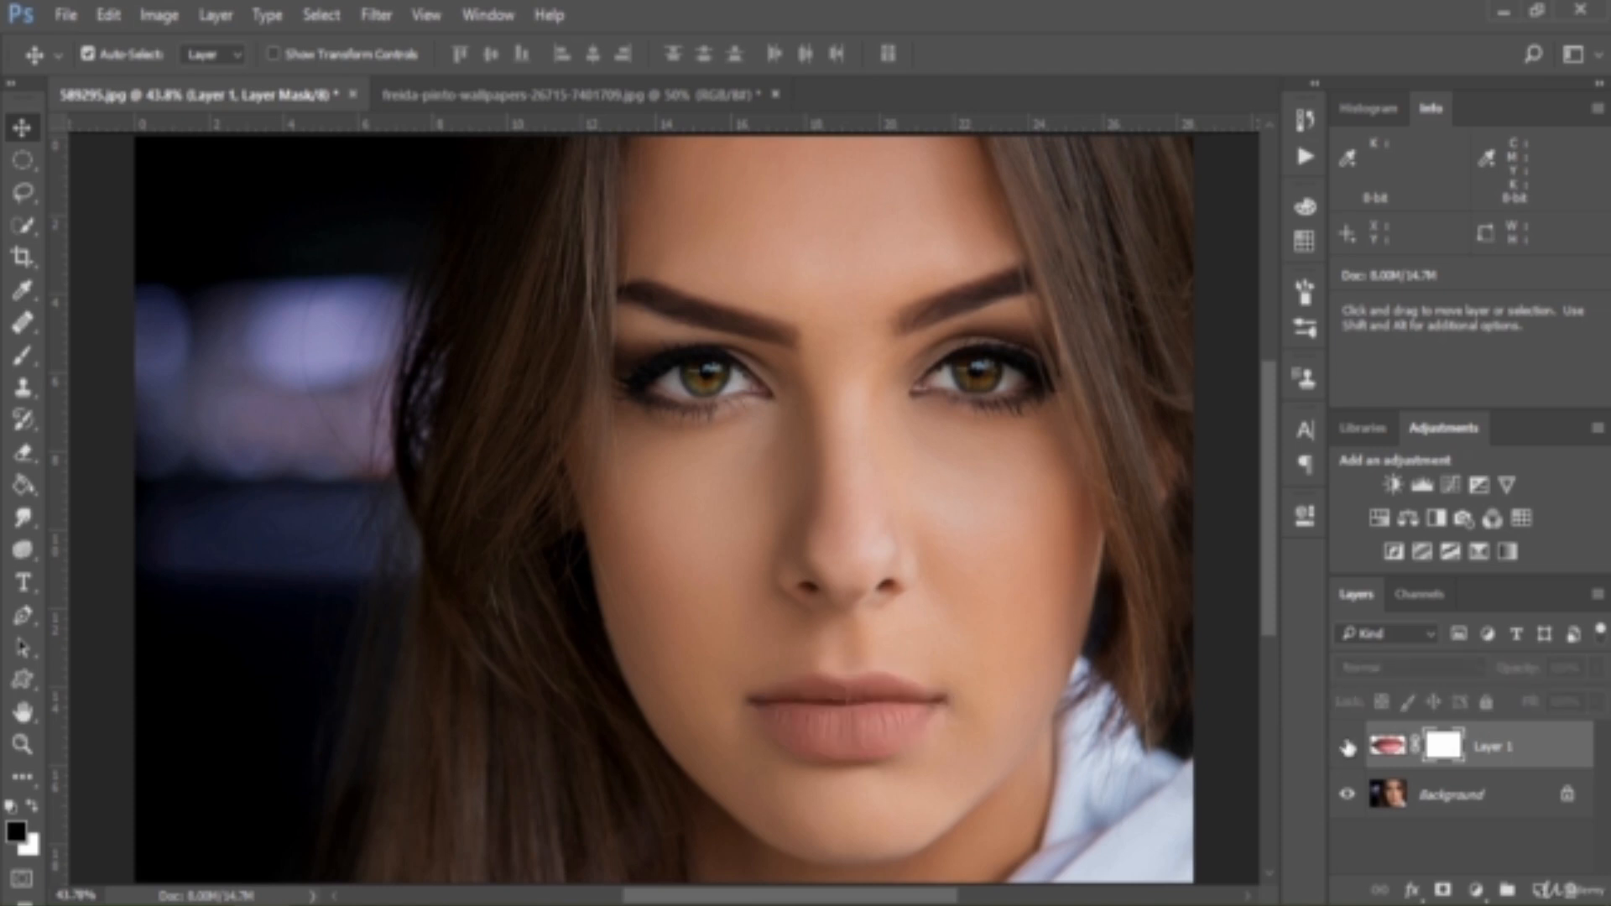
pyautogui.click(1347, 747)
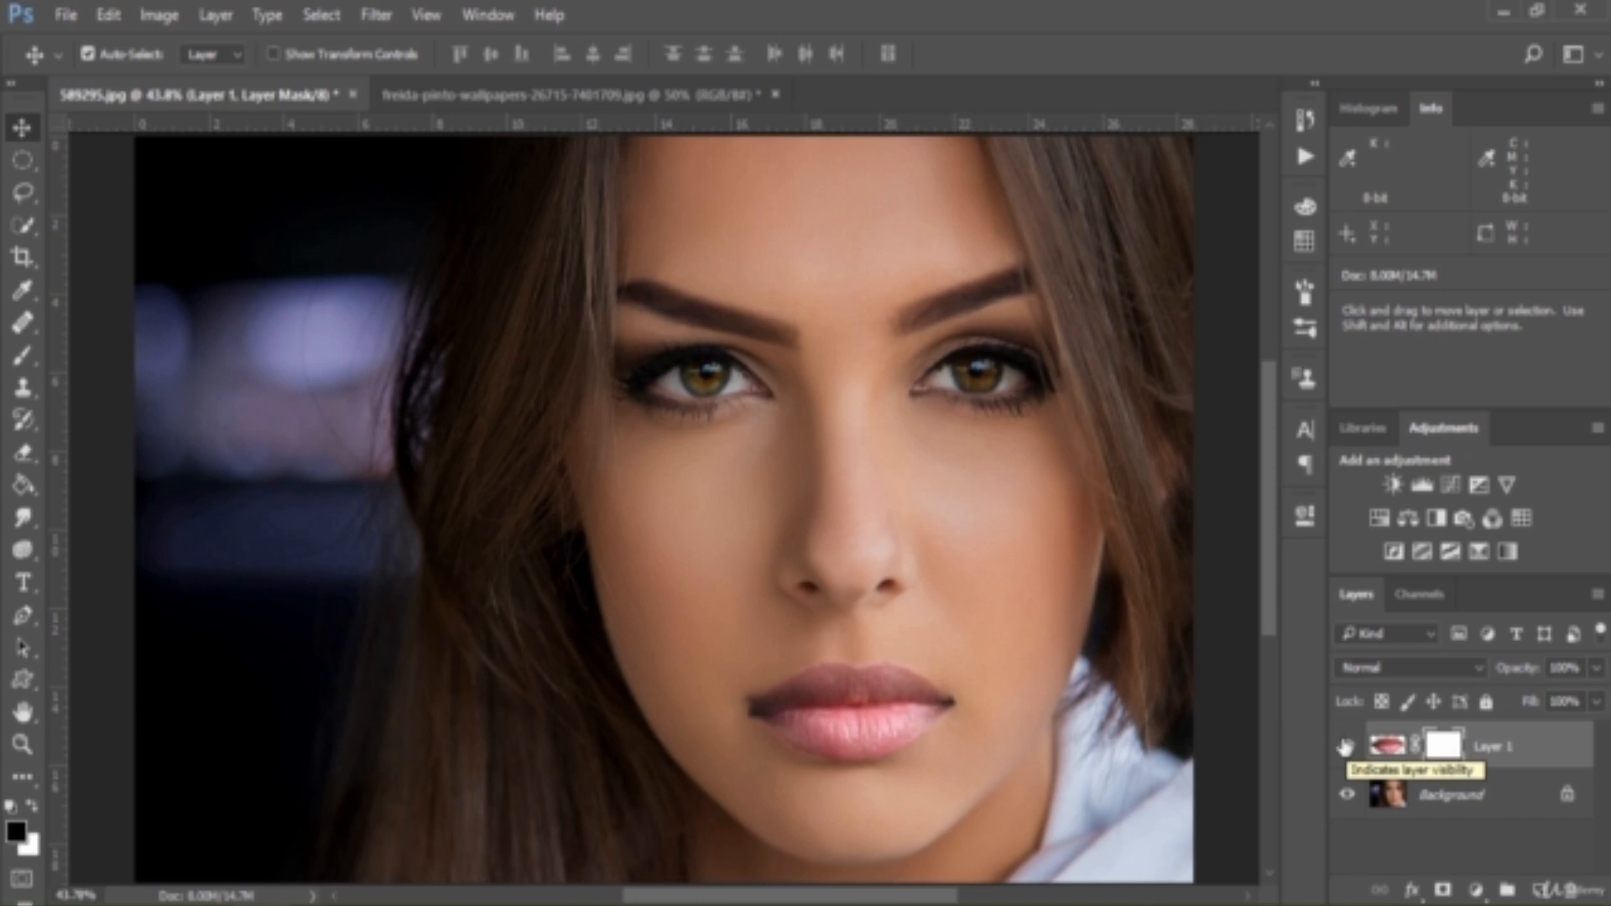
pyautogui.click(1376, 670)
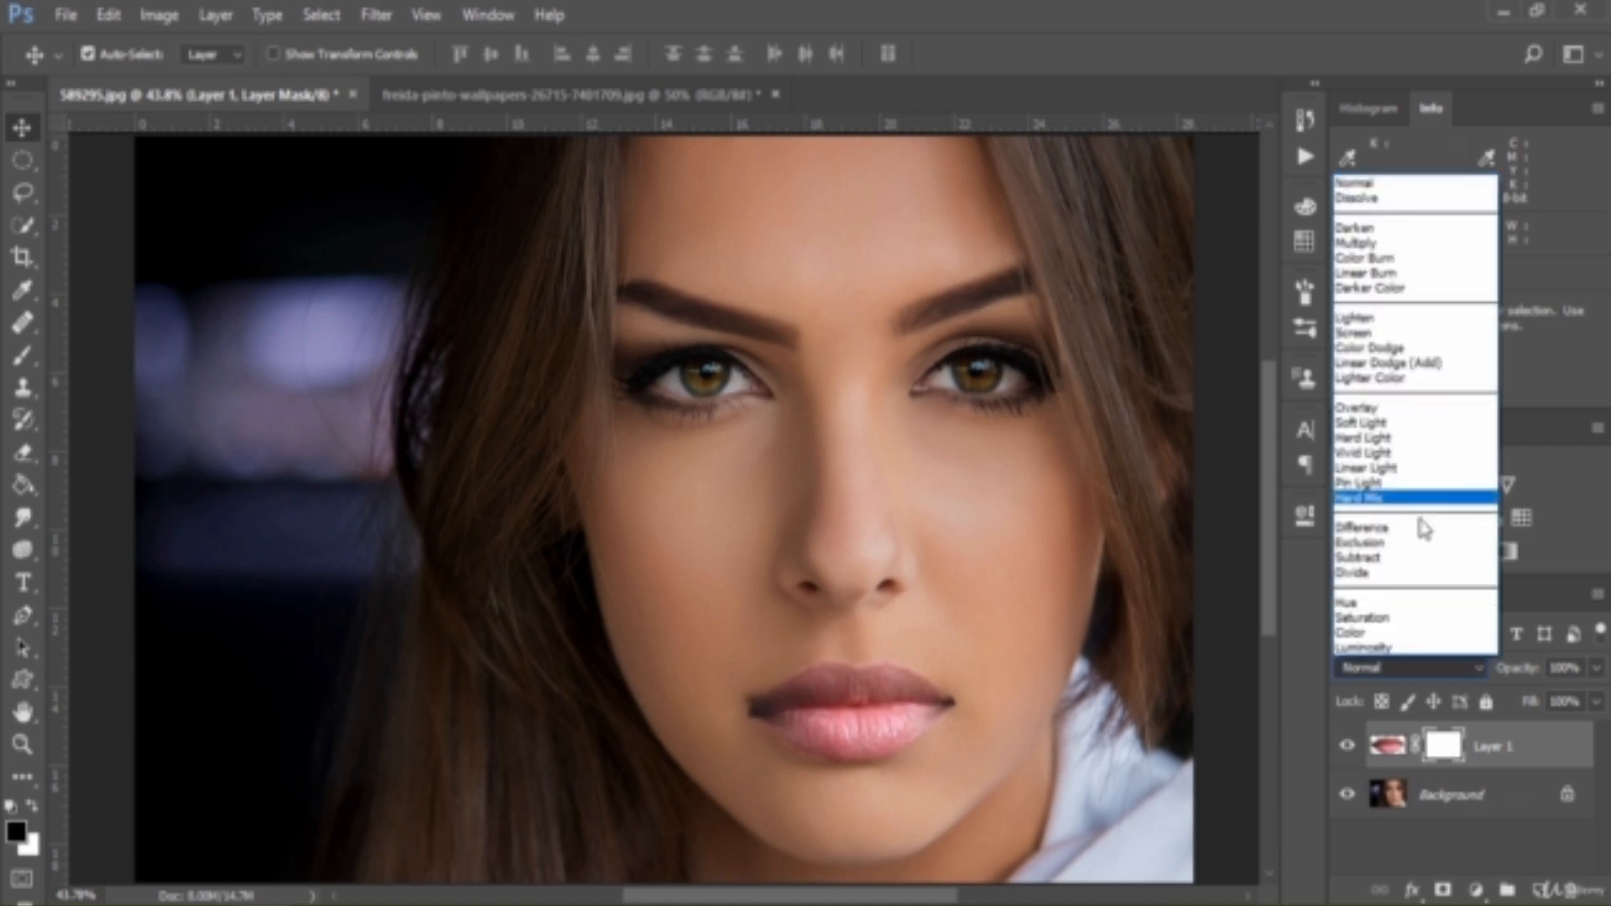
pyautogui.click(1403, 658)
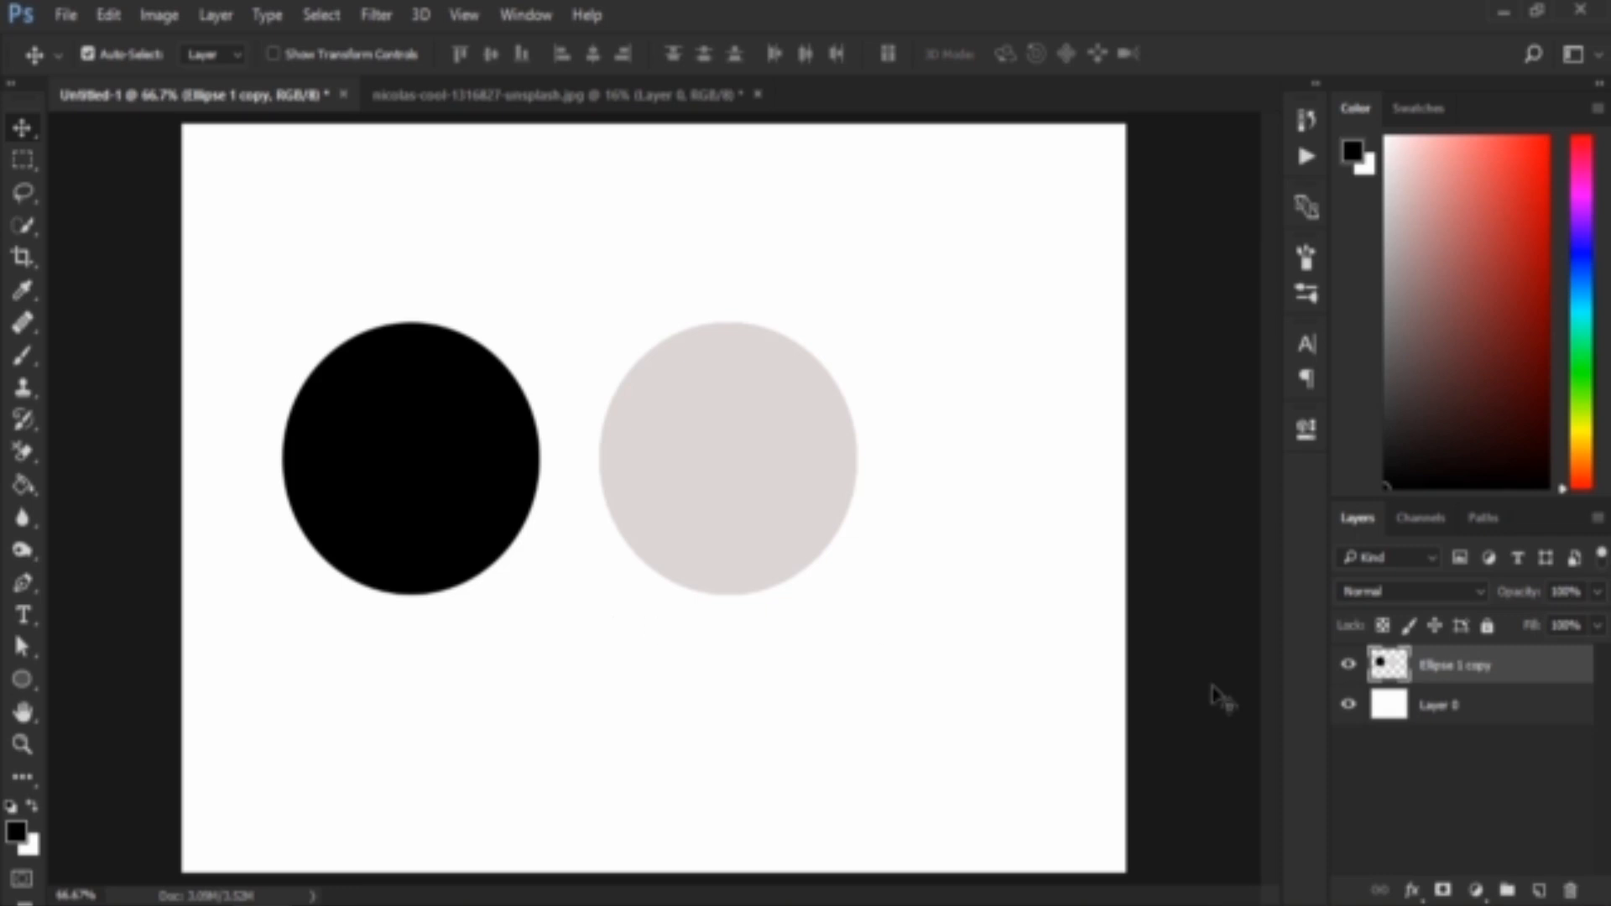
# Set the Ellipse 1 copy layer's blend mode to Exclusion and shift its circles slightly right and down
pyautogui.click(1449, 590)
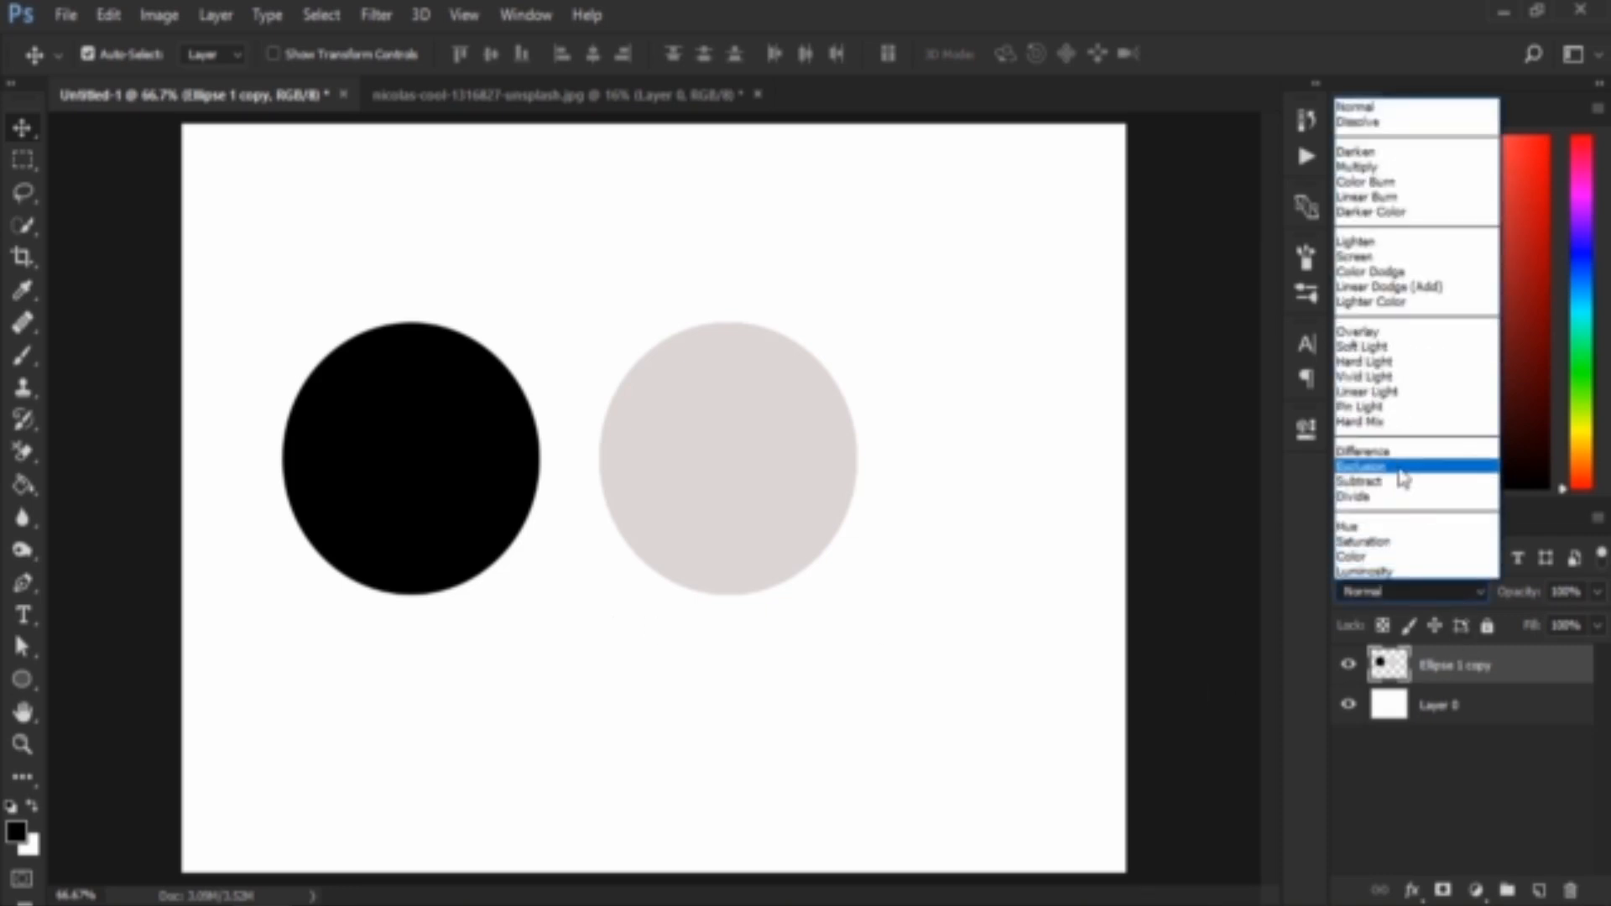
pyautogui.click(1409, 466)
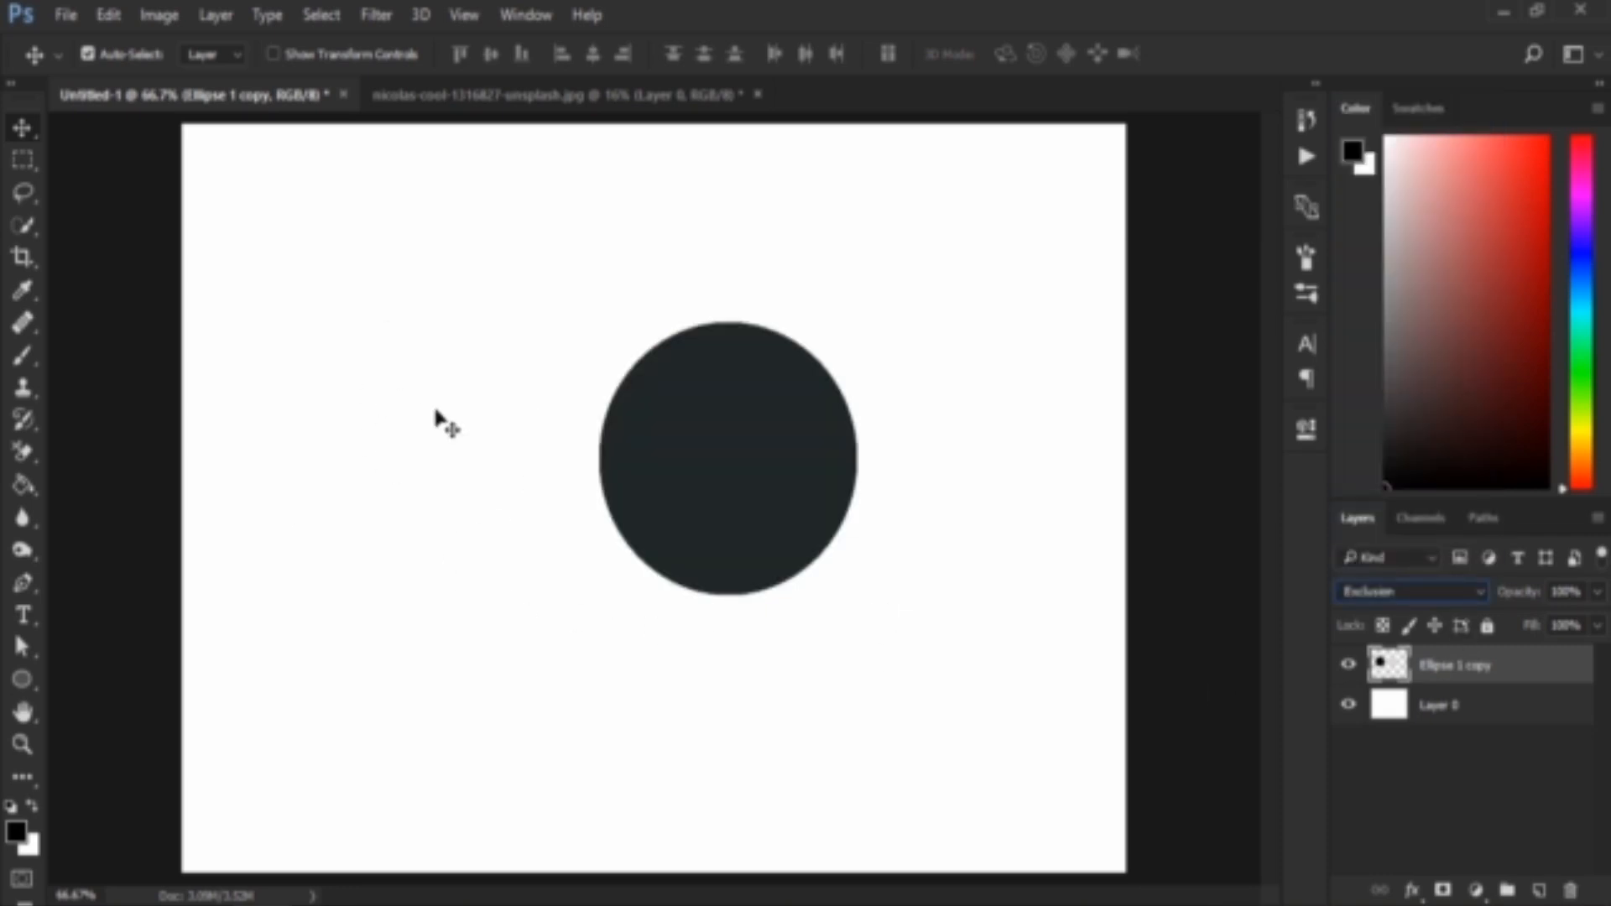
pyautogui.moveTo(417, 480)
pyautogui.mouseDown()
pyautogui.moveTo(424, 557)
pyautogui.moveTo(478, 360)
pyautogui.moveTo(461, 360)
pyautogui.moveTo(446, 471)
pyautogui.mouseUp()
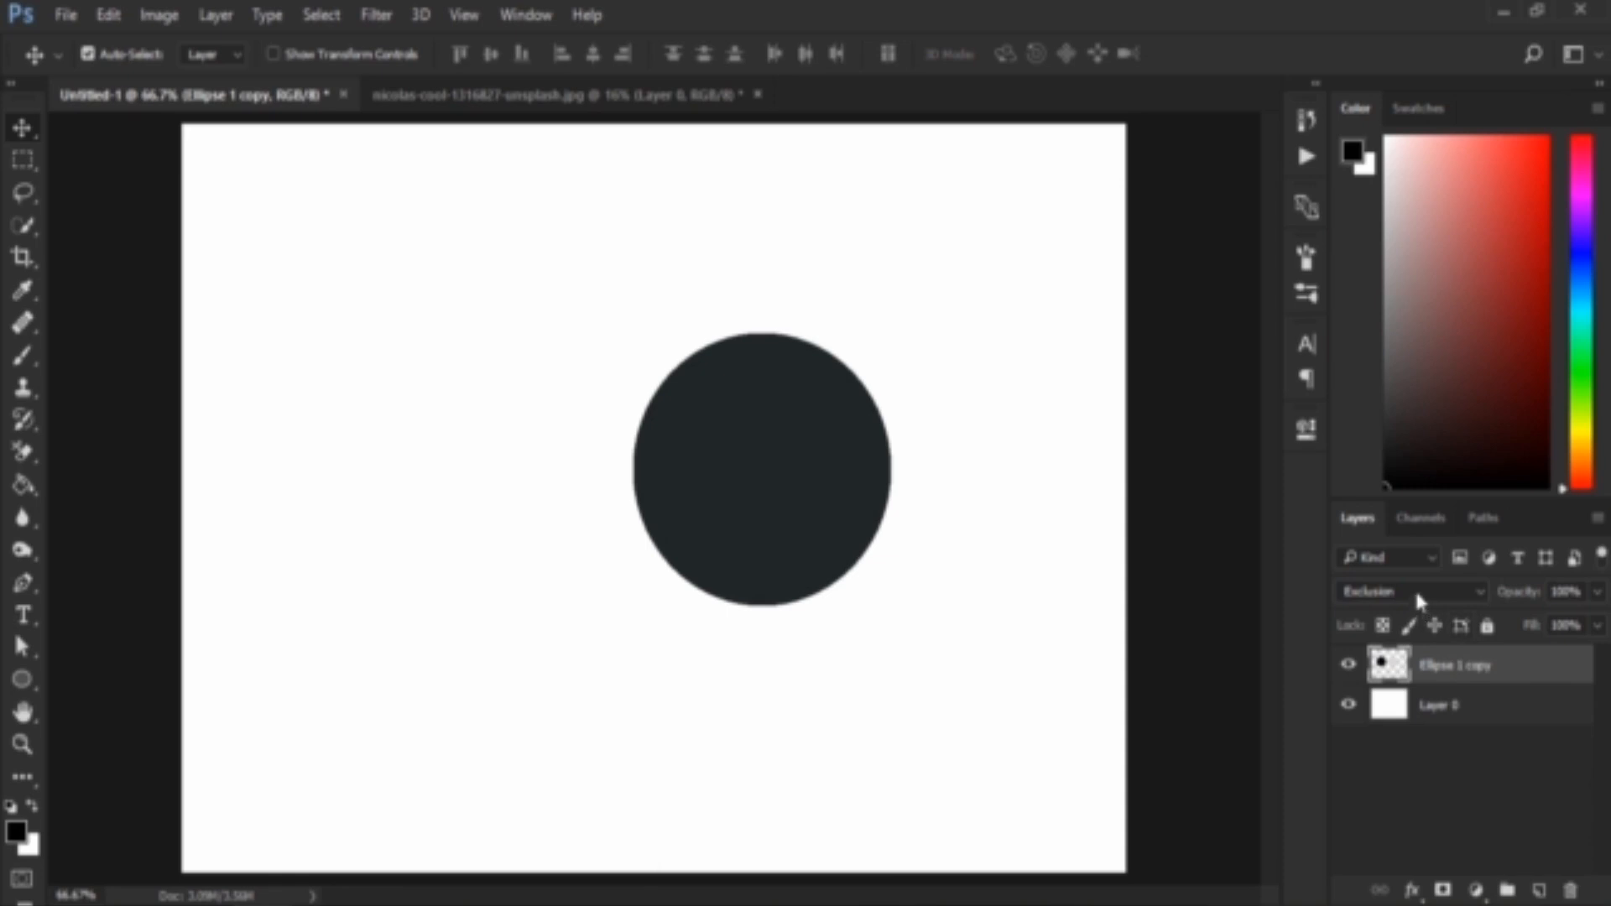
pyautogui.click(463, 530)
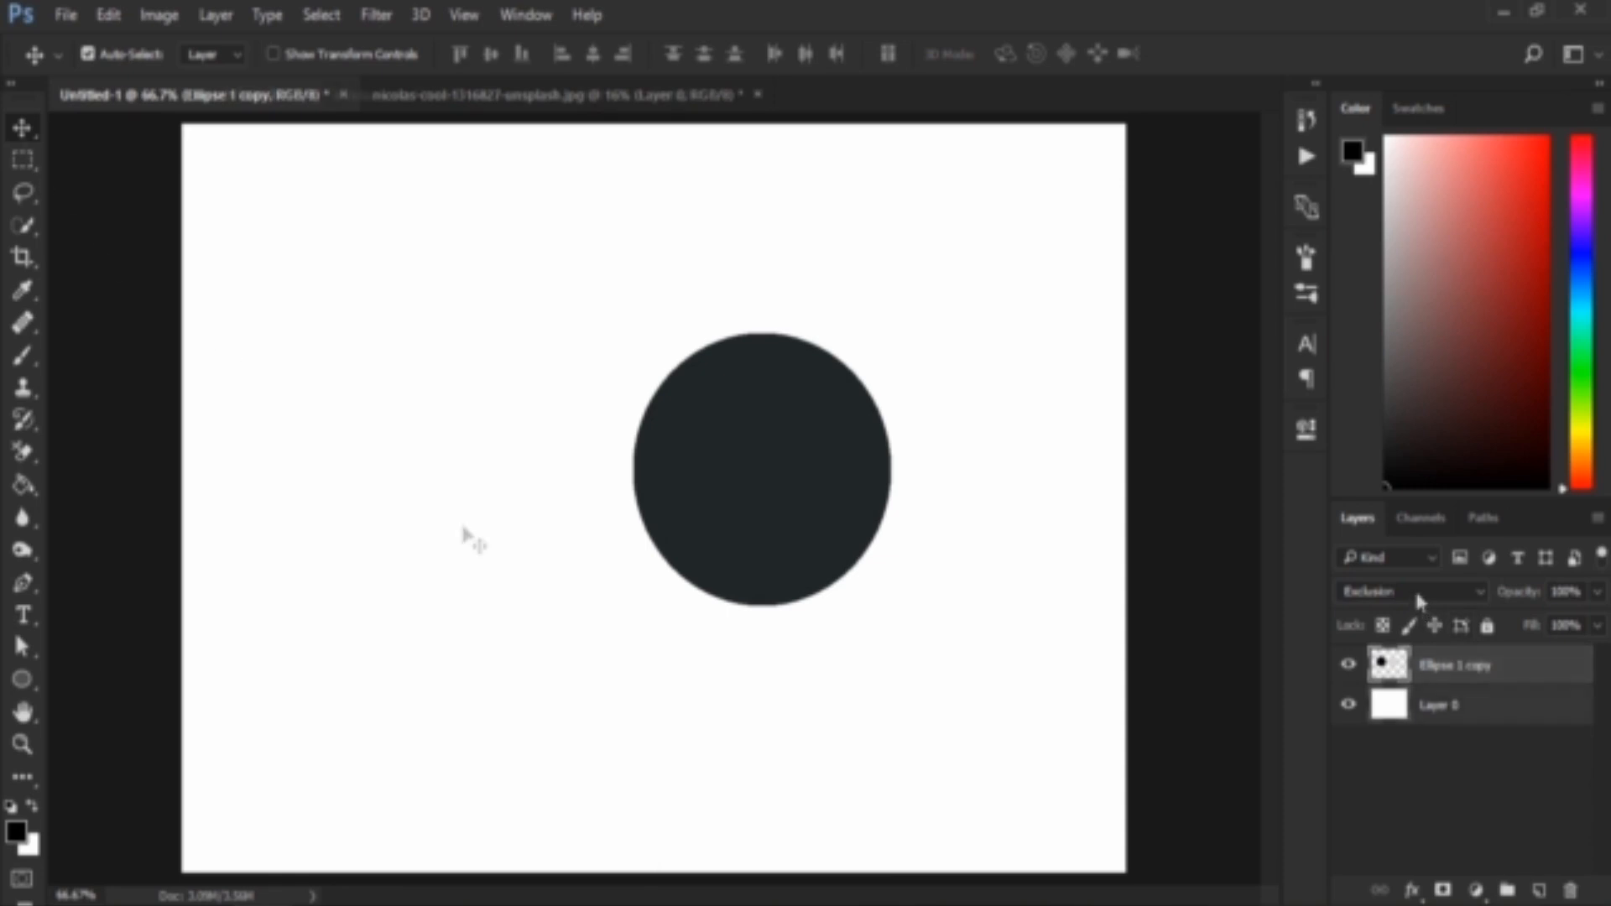
pyautogui.click(1416, 667)
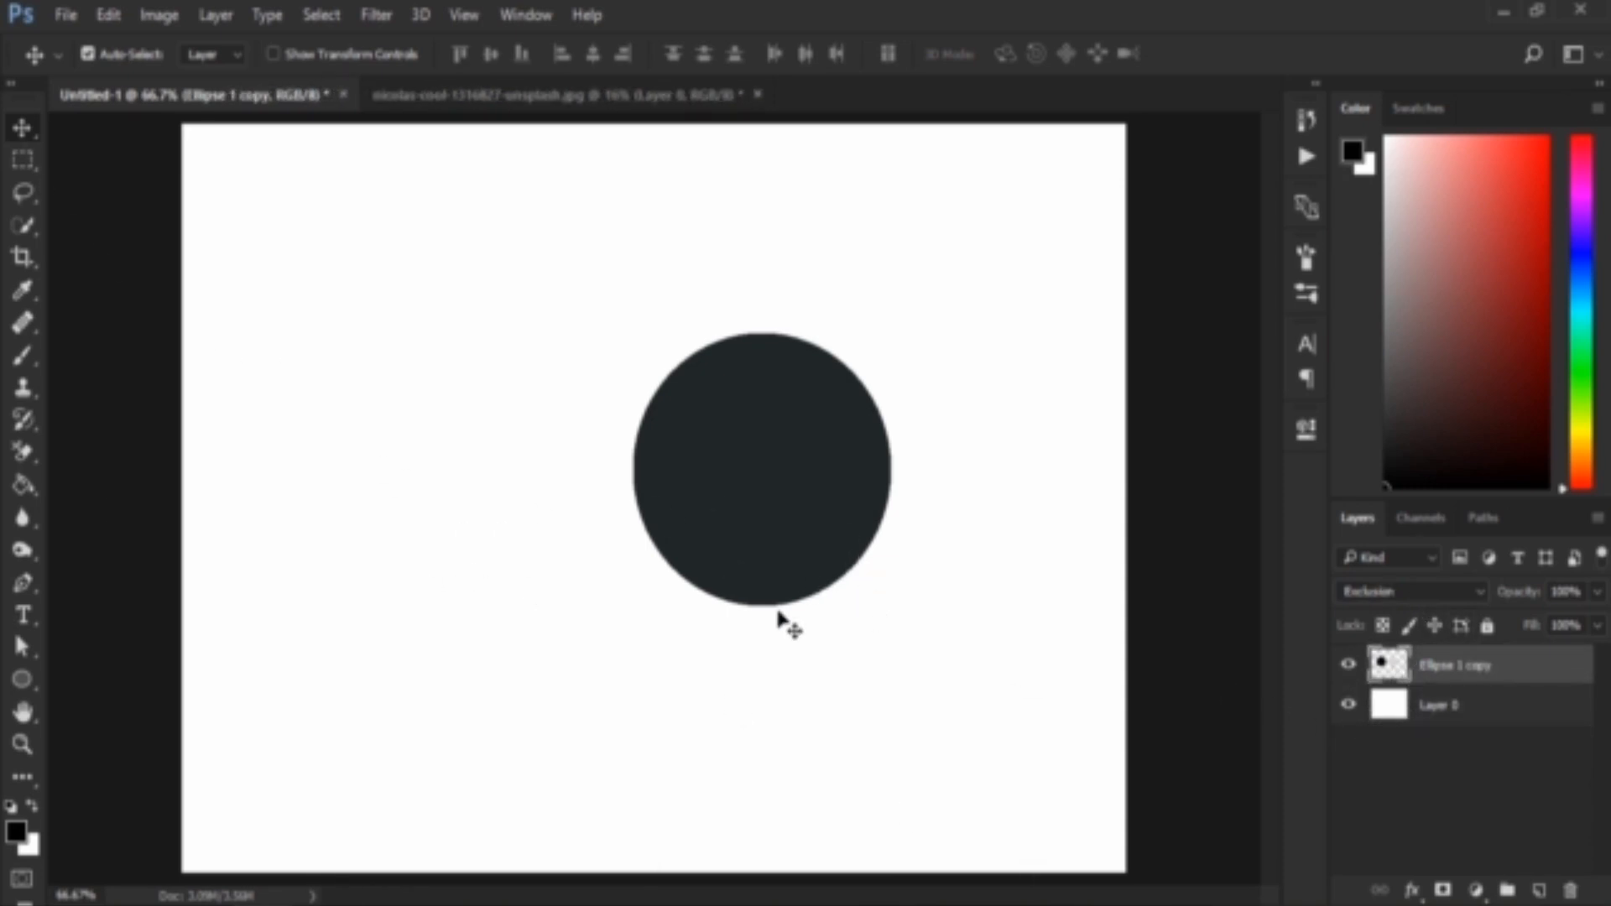
# Switch to the snowy forest photo and add a white (ffffff) Solid Color fill layer beneath Layer 0
pyautogui.click(488, 96)
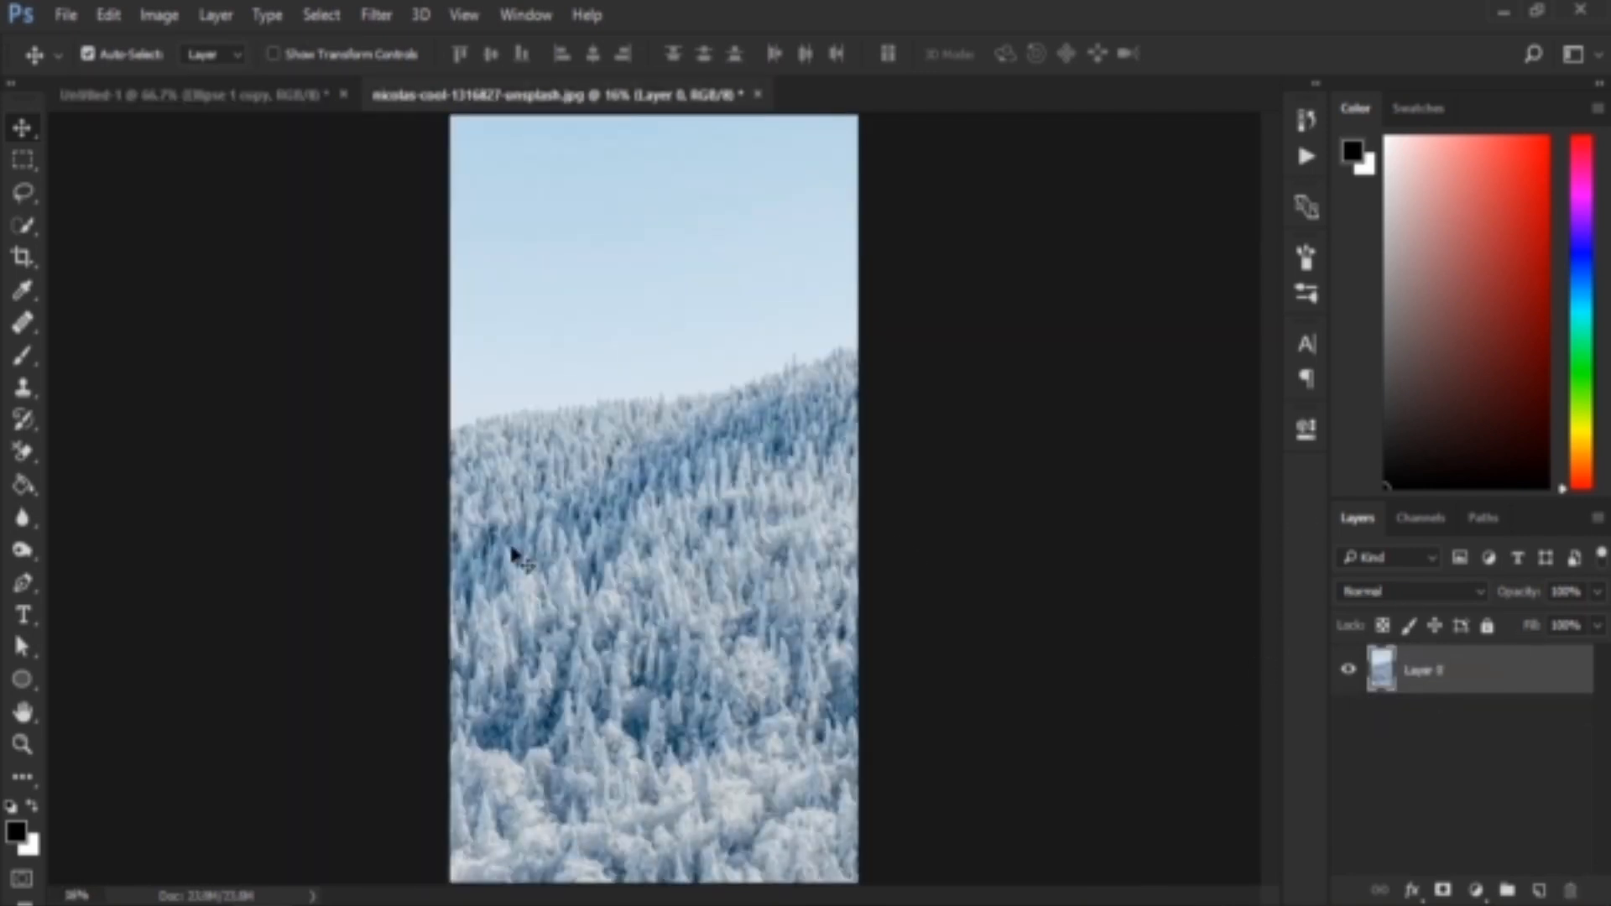
pyautogui.click(1474, 891)
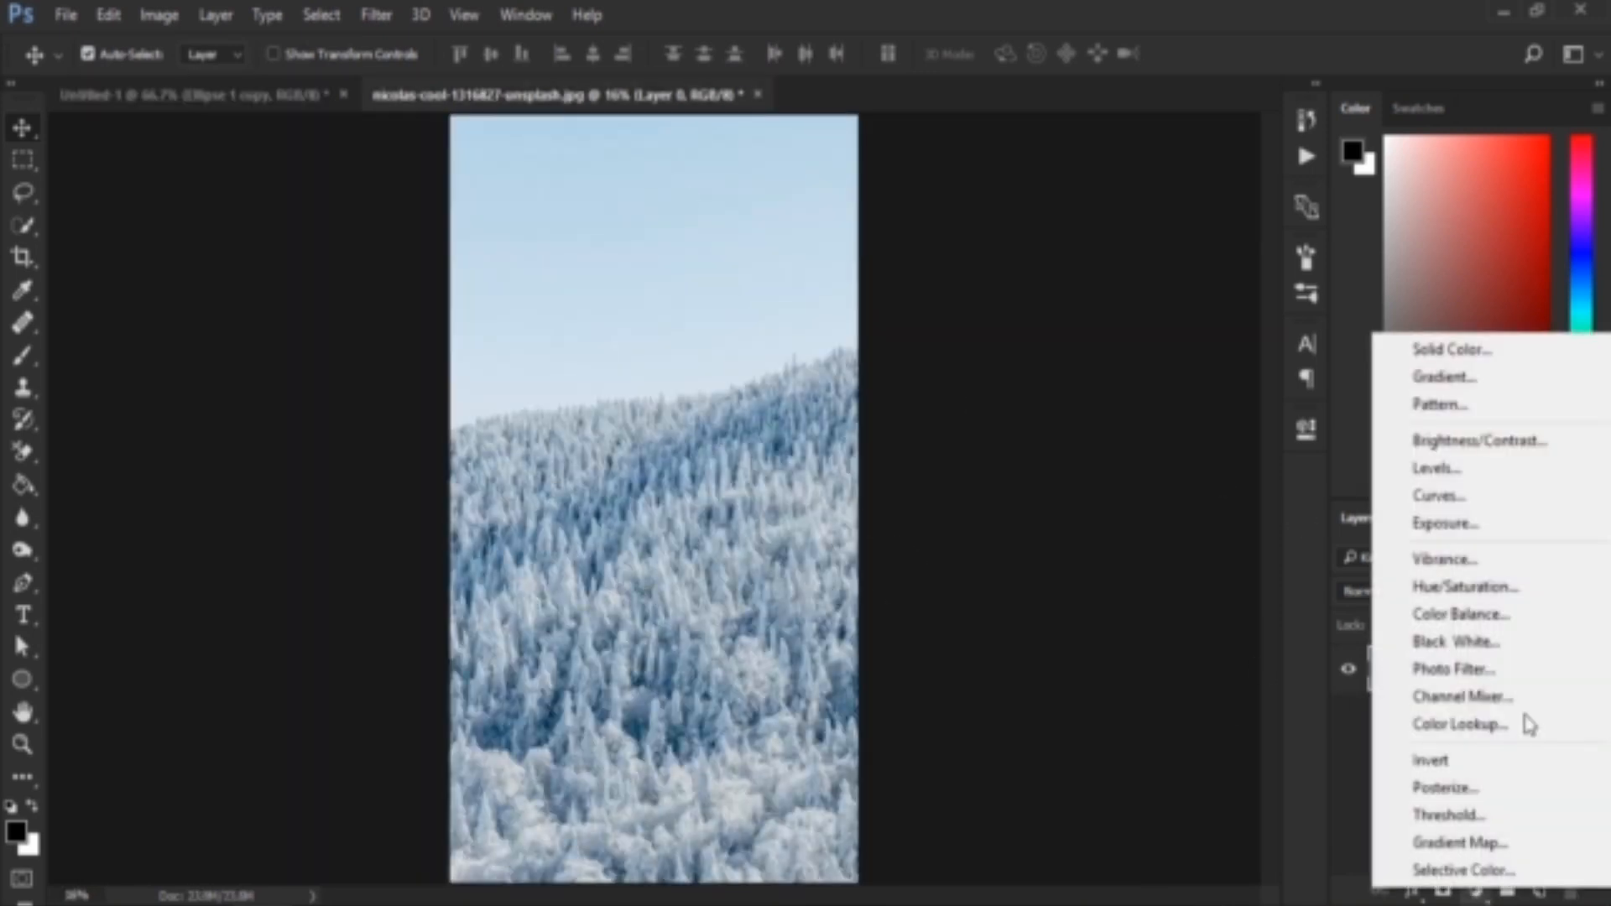
pyautogui.click(1460, 349)
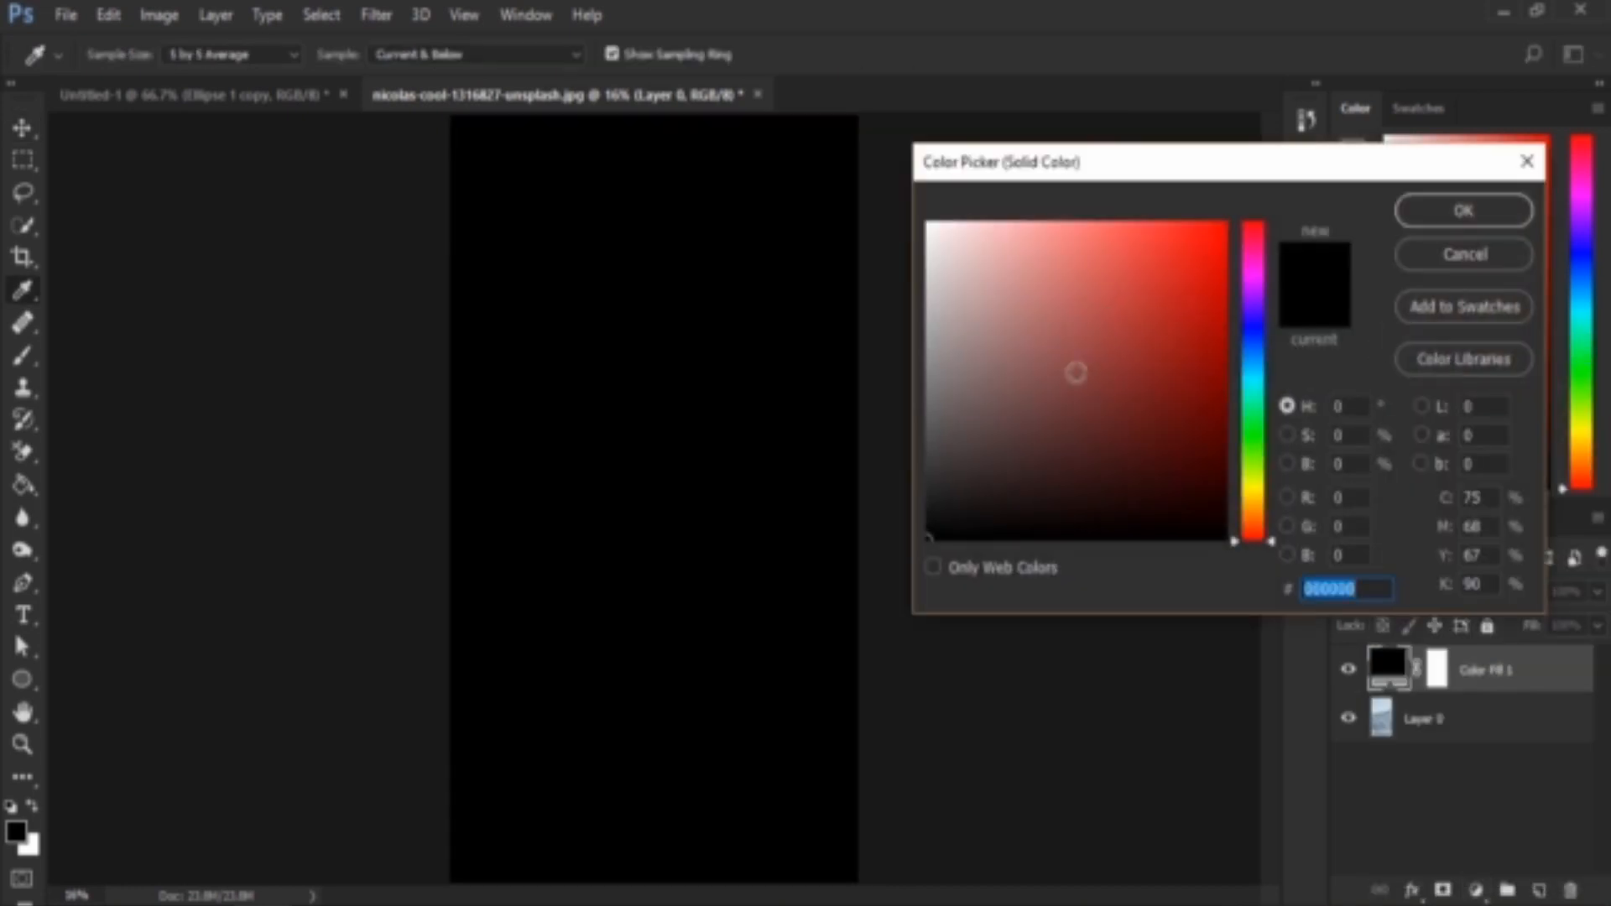
pyautogui.write('ffffff')
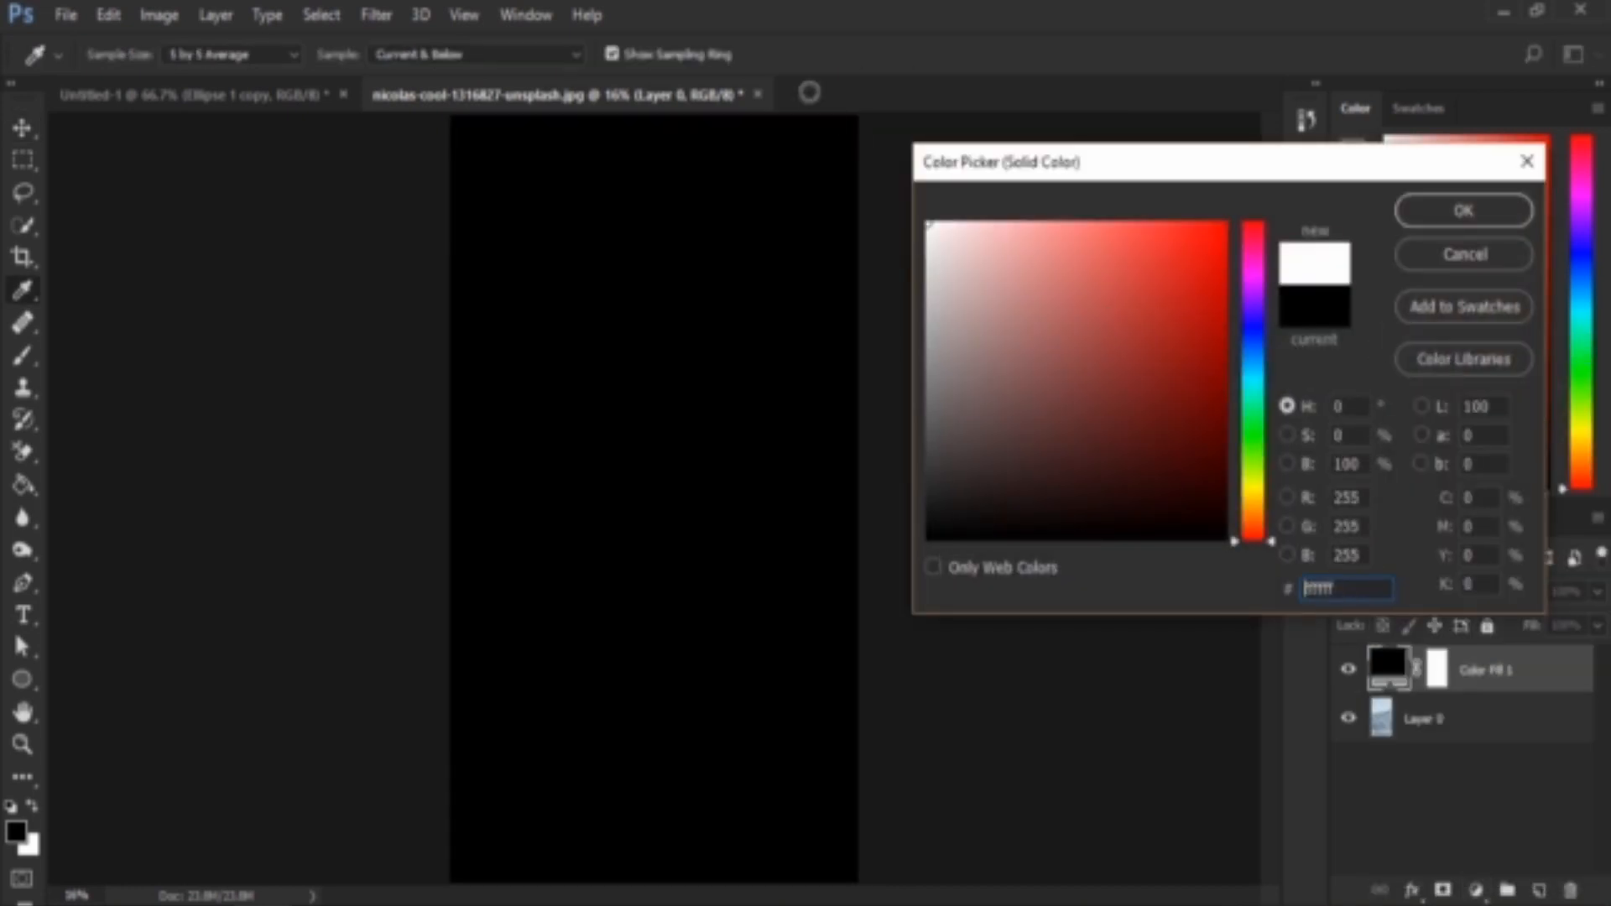
pyautogui.click(1485, 208)
pyautogui.moveTo(1552, 683); pyautogui.dragTo(1543, 755)
# Set the forest photo layer, Layer 0, to the Exclusion blend mode
pyautogui.click(1485, 671)
pyautogui.click(1401, 587)
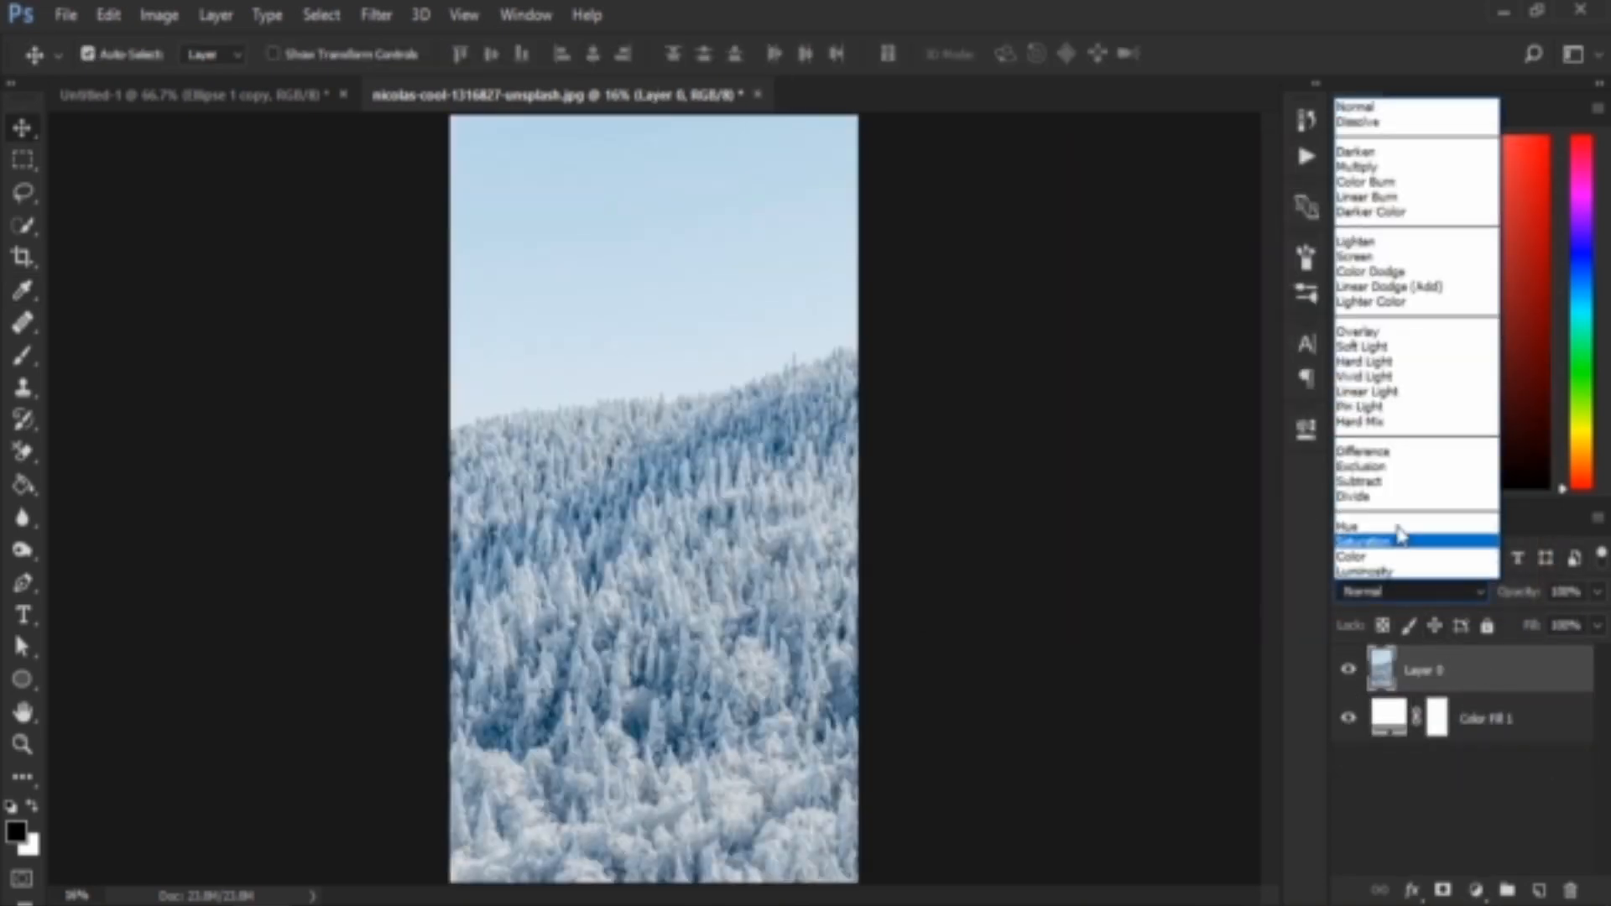
pyautogui.click(1385, 467)
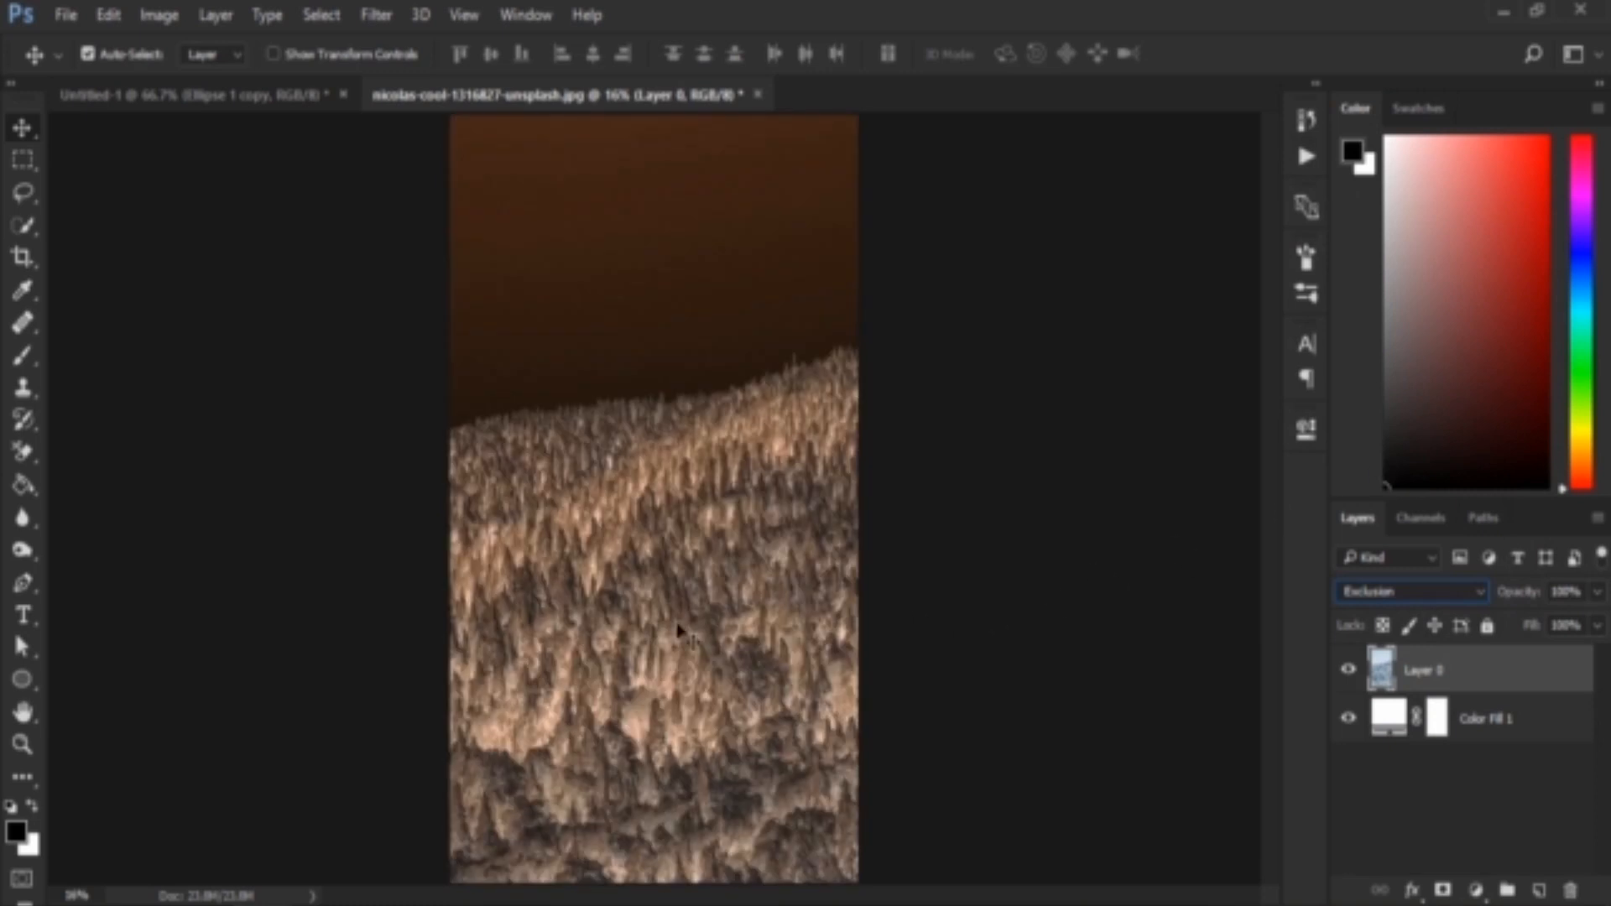
# Switch Layer 0 to Normal for comparison and back to Exclusion
pyautogui.click(1465, 587)
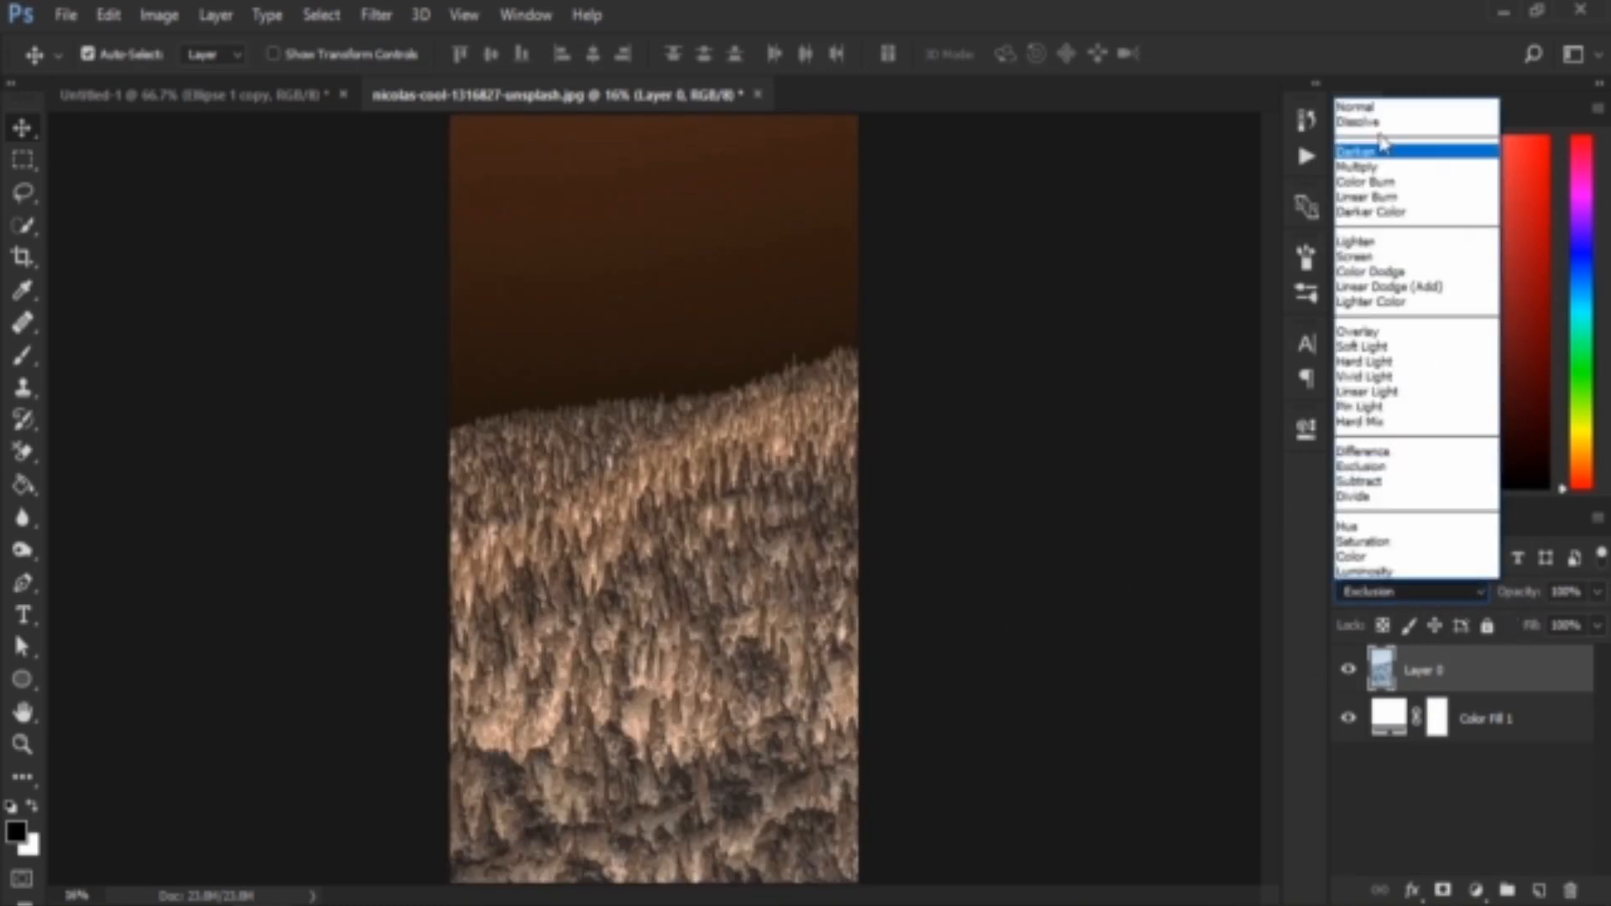
pyautogui.click(1380, 107)
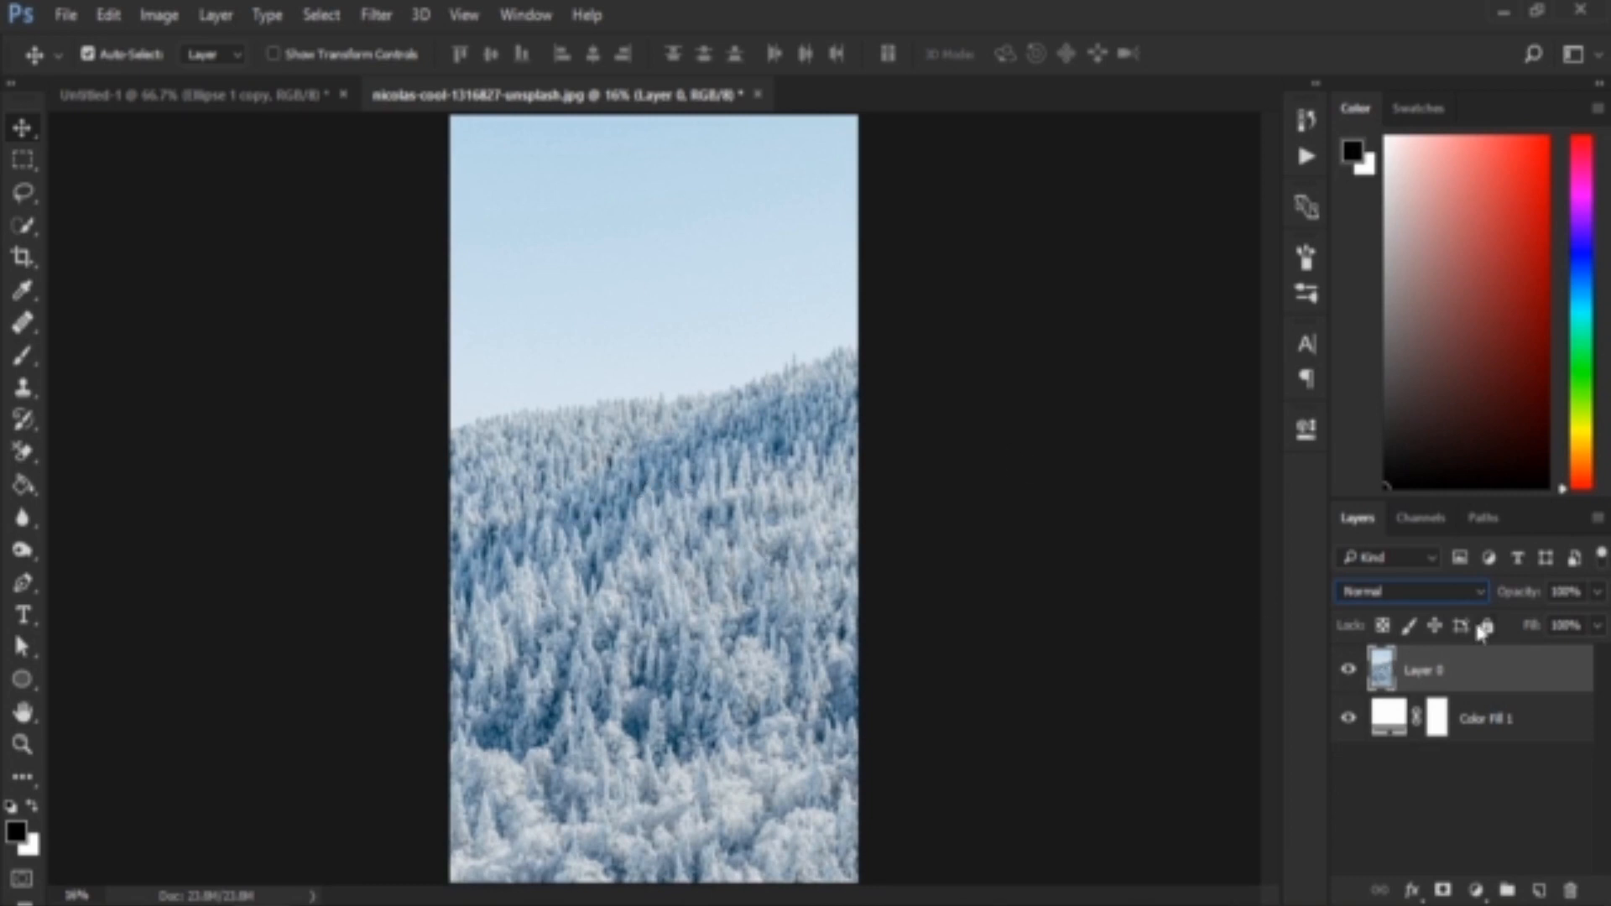
pyautogui.click(1441, 594)
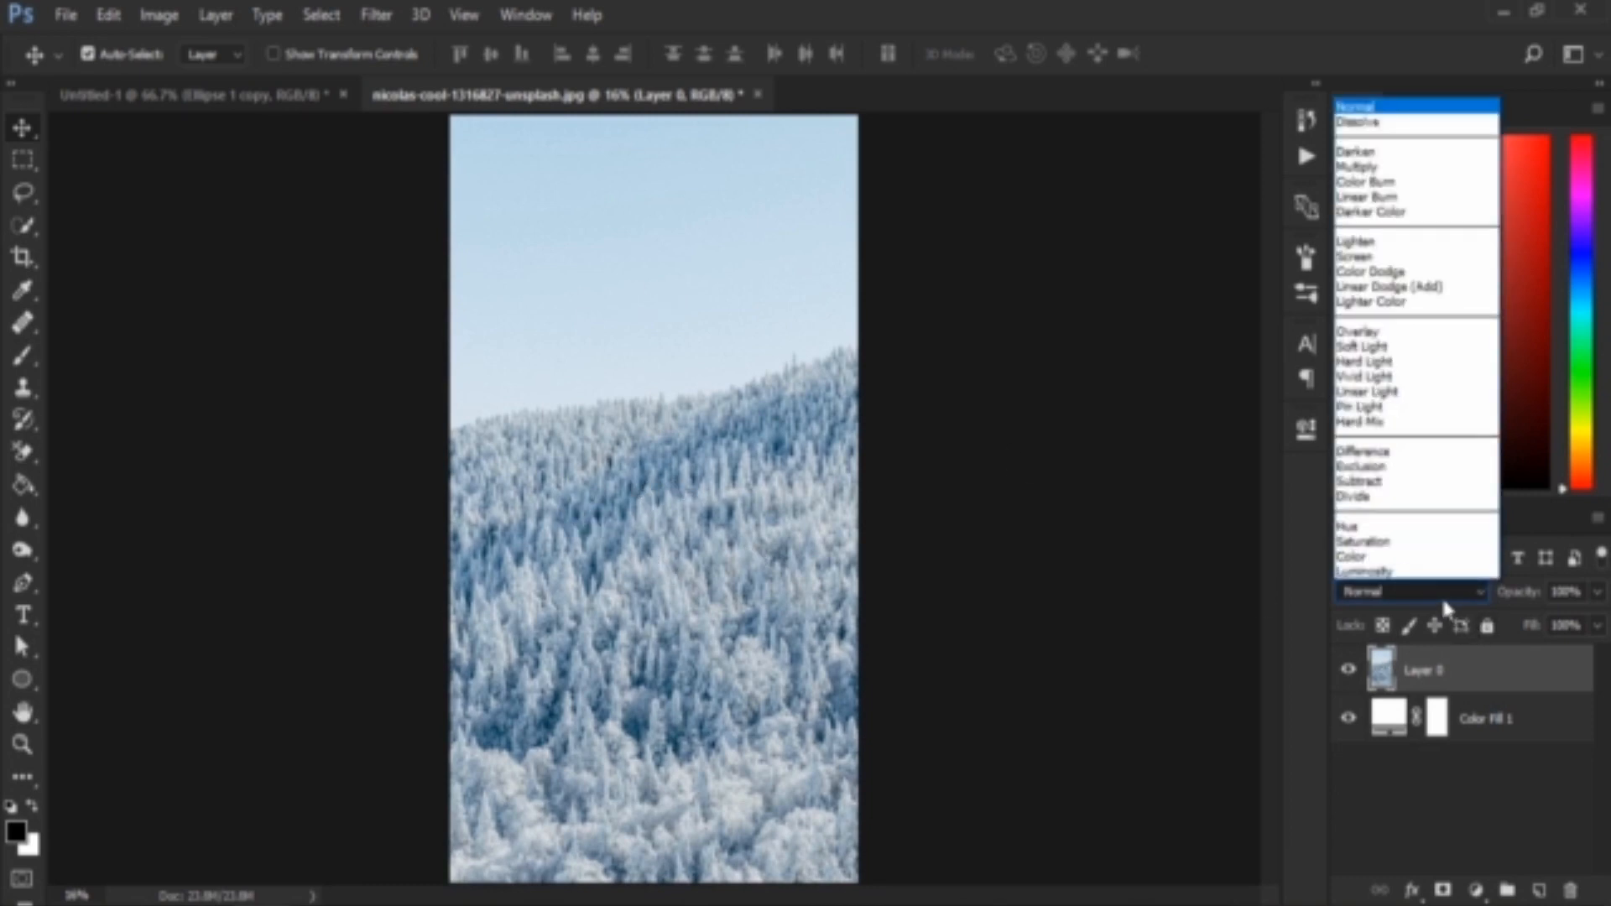
pyautogui.click(1434, 466)
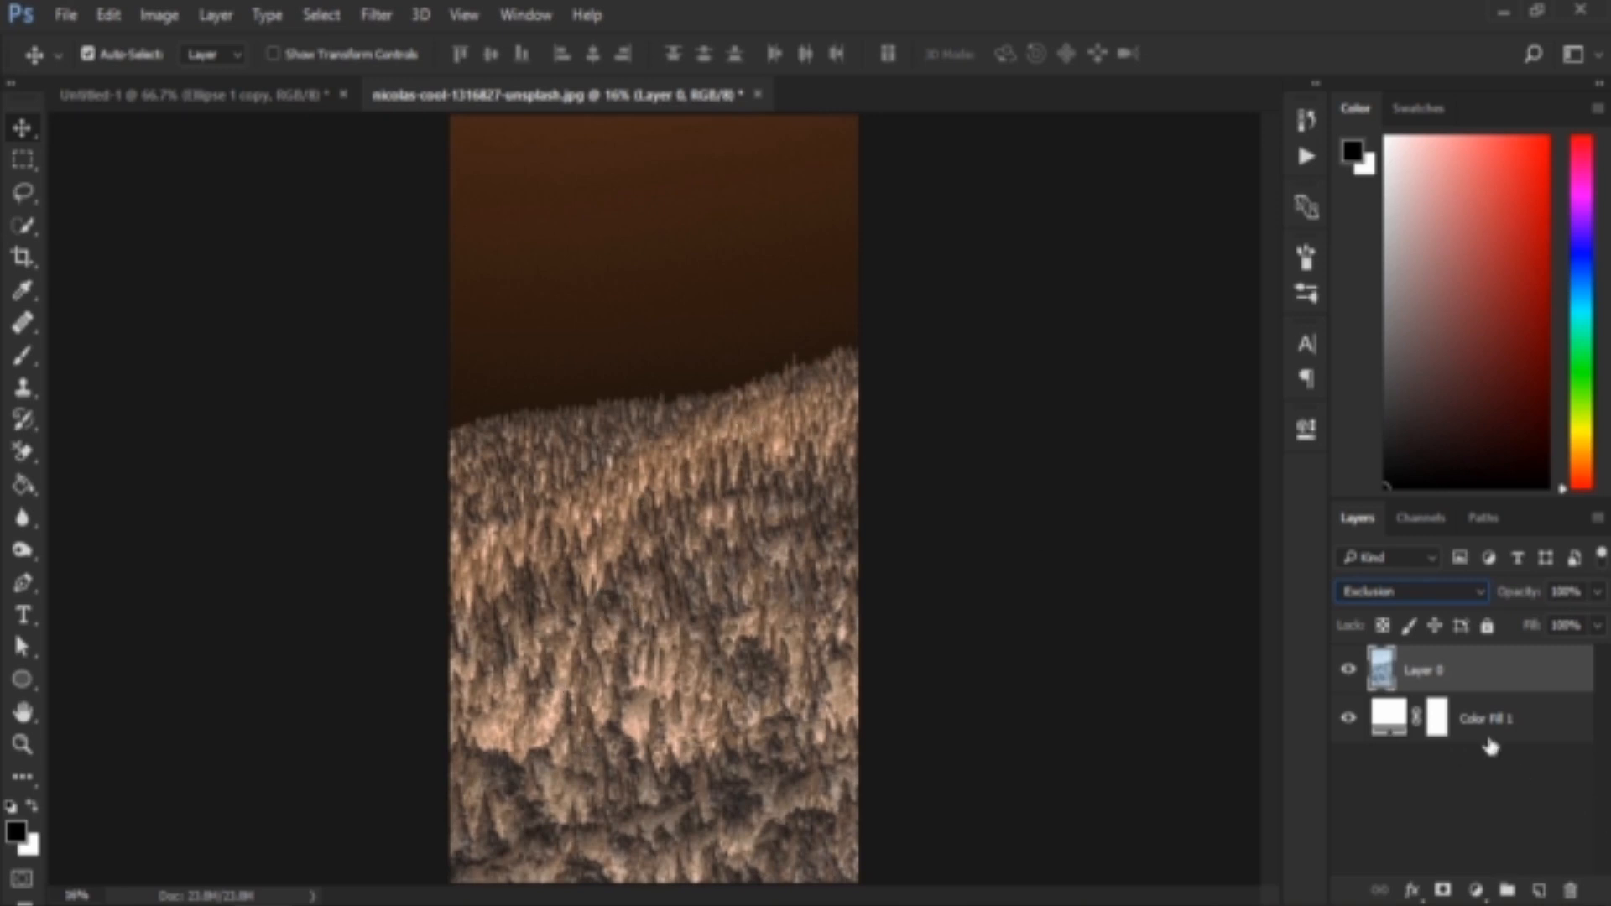
# Paint black over most of Color Fill 1's mask with a 300 px brush, using reduced flow first and finishing at 100%
pyautogui.click(1438, 723)
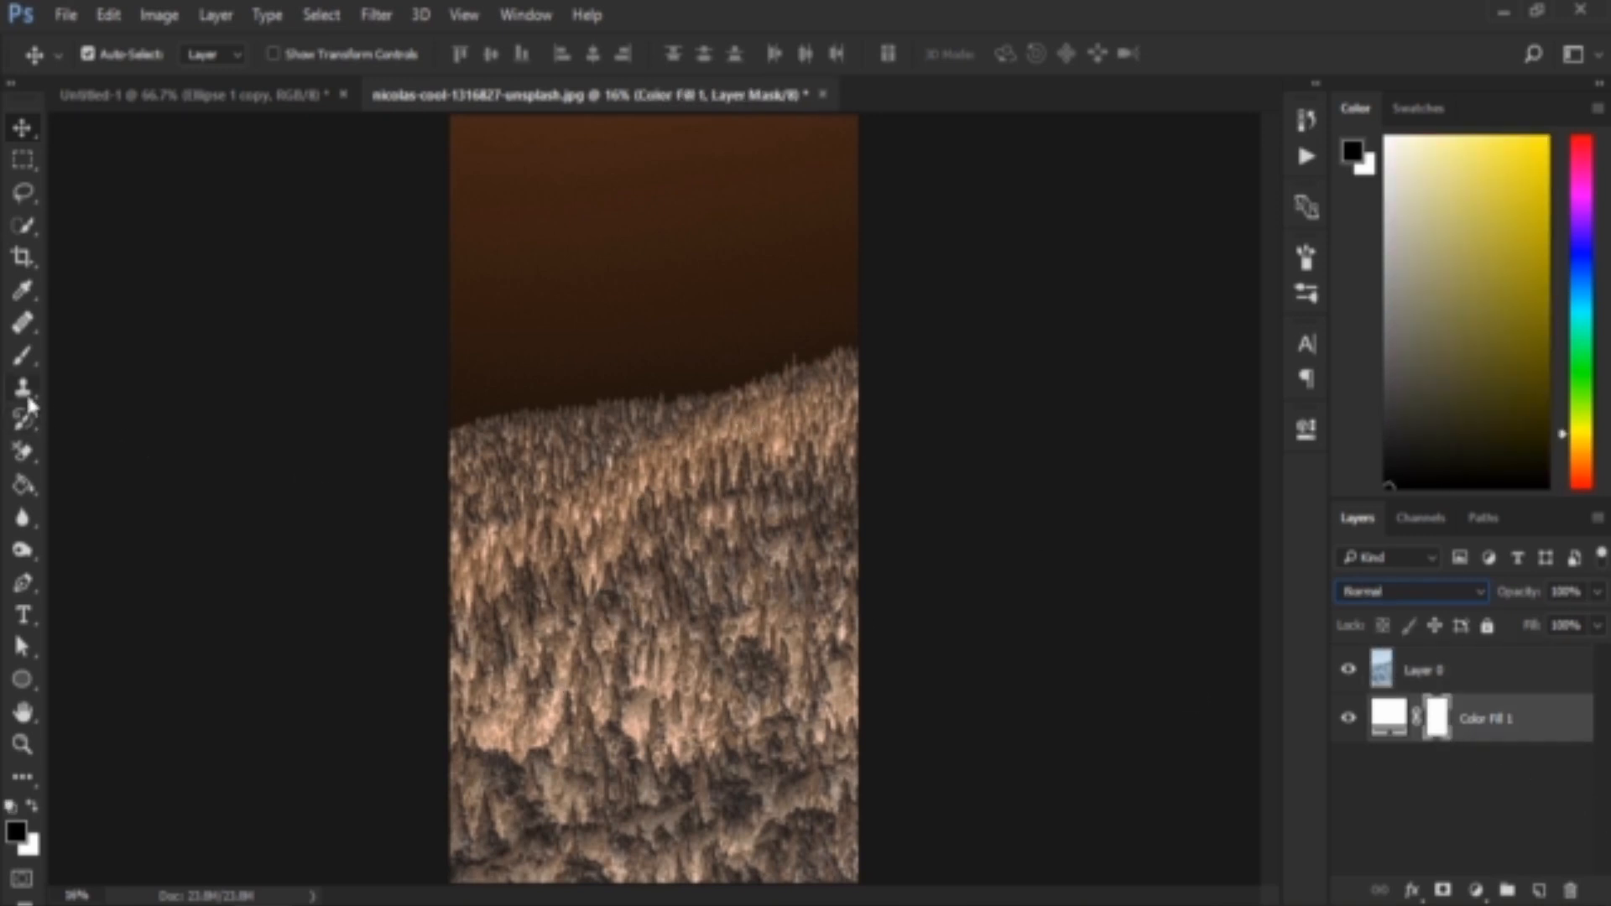
pyautogui.click(28, 355)
pyautogui.click(67, 360)
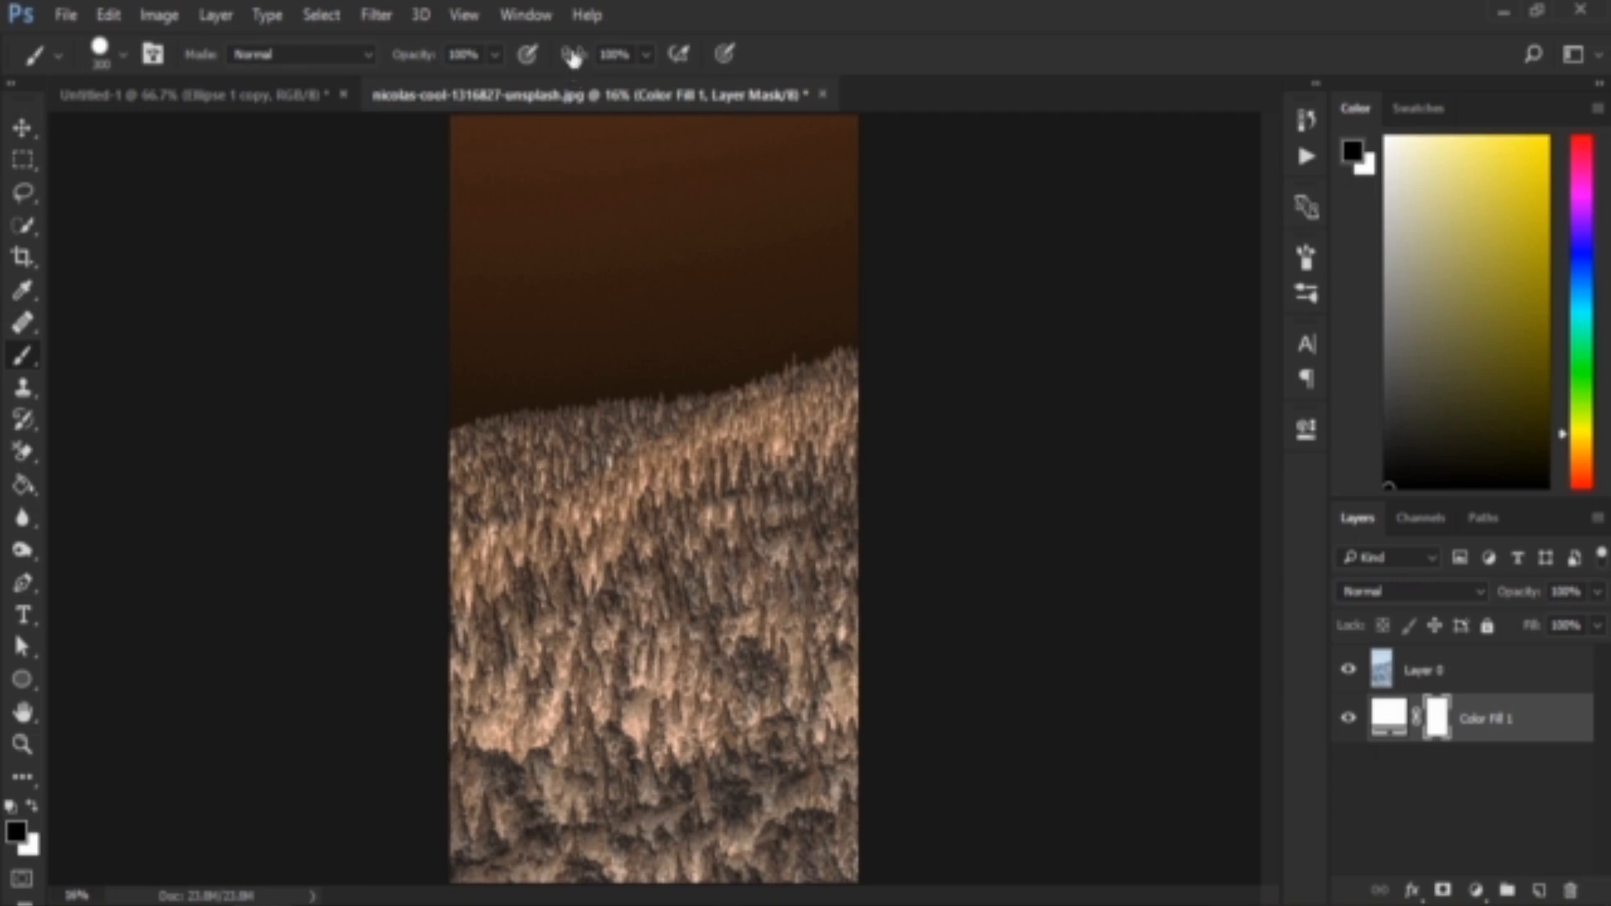
pyautogui.moveTo(573, 56); pyautogui.dragTo(463, 76)
pyautogui.moveTo(506, 713)
pyautogui.mouseDown()
pyautogui.moveTo(512, 822)
pyautogui.moveTo(520, 732)
pyautogui.moveTo(520, 812)
pyautogui.moveTo(789, 604)
pyautogui.moveTo(839, 713)
pyautogui.moveTo(739, 873)
pyautogui.moveTo(602, 811)
pyautogui.moveTo(470, 873)
pyautogui.moveTo(495, 755)
pyautogui.moveTo(797, 487)
pyautogui.moveTo(469, 655)
pyautogui.moveTo(713, 445)
pyautogui.moveTo(873, 568)
pyautogui.moveTo(725, 474)
pyautogui.moveTo(822, 663)
pyautogui.moveTo(520, 780)
pyautogui.moveTo(858, 851)
pyautogui.mouseUp()
pyautogui.moveTo(655, 260)
pyautogui.mouseDown()
pyautogui.moveTo(546, 280)
pyautogui.moveTo(691, 159)
pyautogui.moveTo(629, 149)
pyautogui.moveTo(819, 259)
pyautogui.moveTo(593, 259)
pyautogui.moveTo(520, 336)
pyautogui.mouseUp()
pyautogui.moveTo(577, 58); pyautogui.dragTo(639, 58)
pyautogui.moveTo(762, 237)
pyautogui.mouseDown()
pyautogui.moveTo(637, 134)
pyautogui.moveTo(369, 132)
pyautogui.moveTo(365, 474)
pyautogui.moveTo(830, 444)
pyautogui.moveTo(243, 401)
pyautogui.moveTo(565, 395)
pyautogui.moveTo(789, 315)
pyautogui.mouseUp()
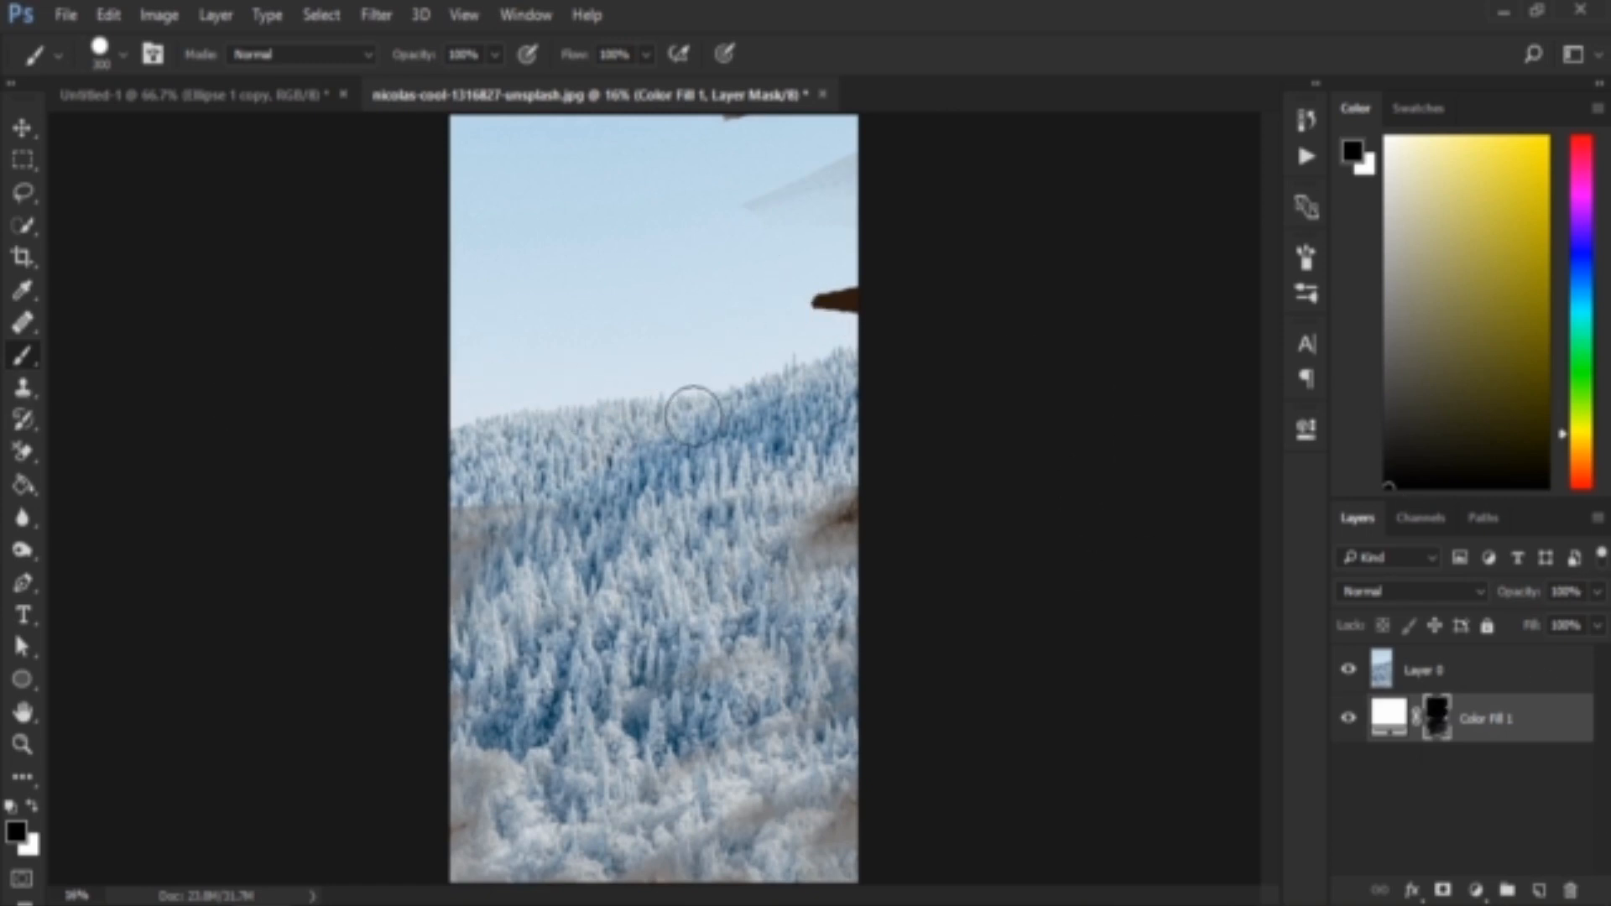
# Select the forest photo layer, Layer 0, and check its blend mode among the available options
pyautogui.click(1426, 669)
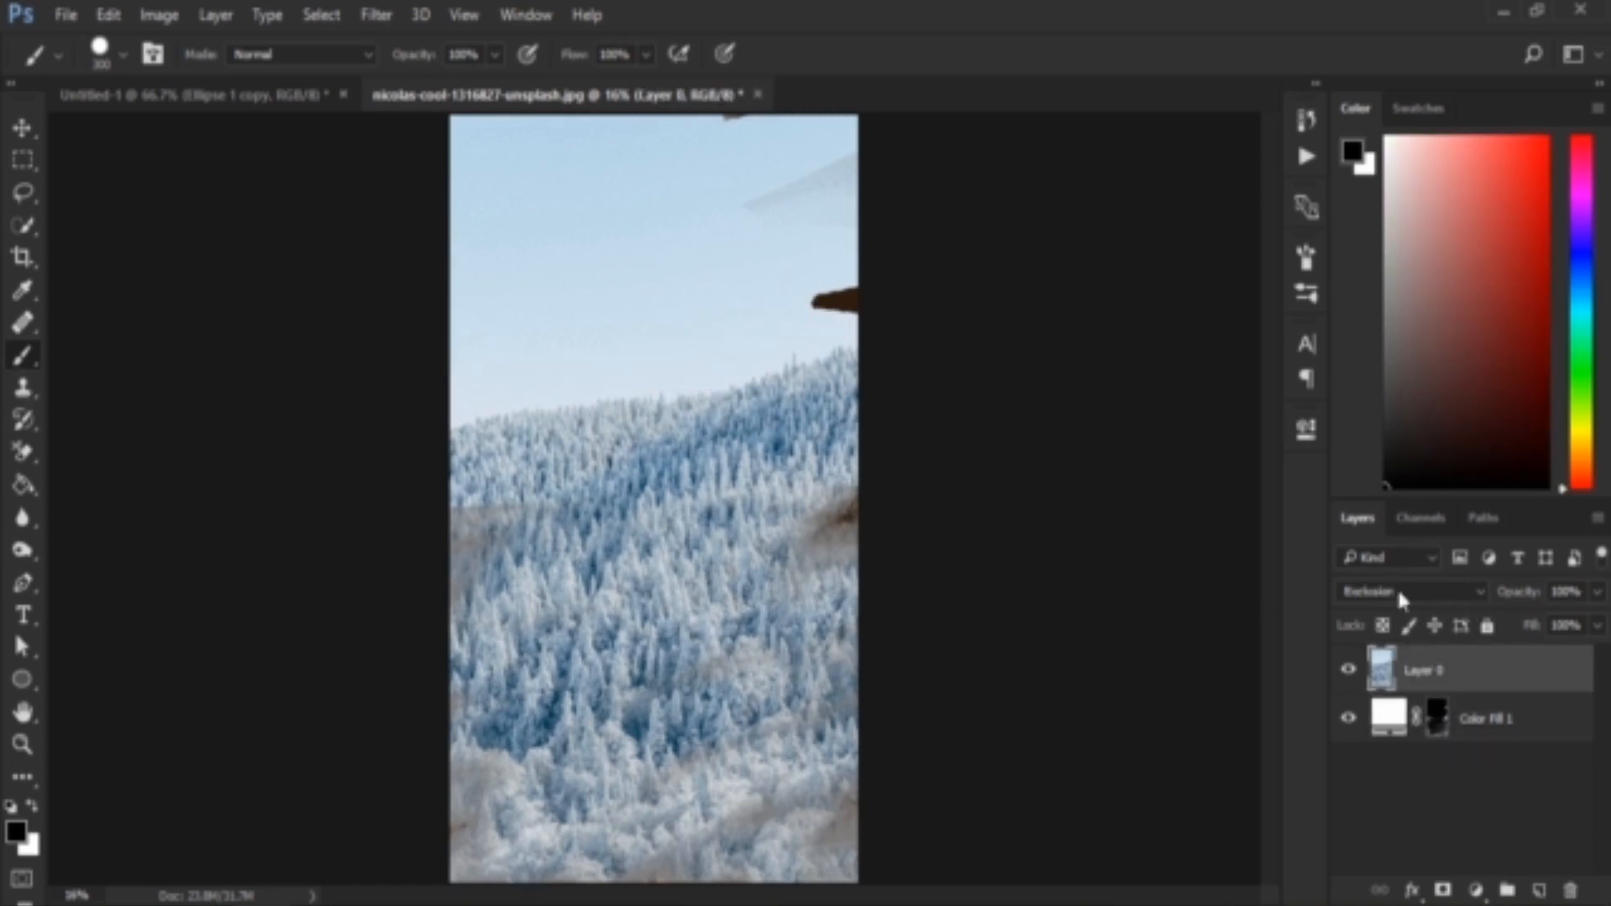
pyautogui.click(1422, 586)
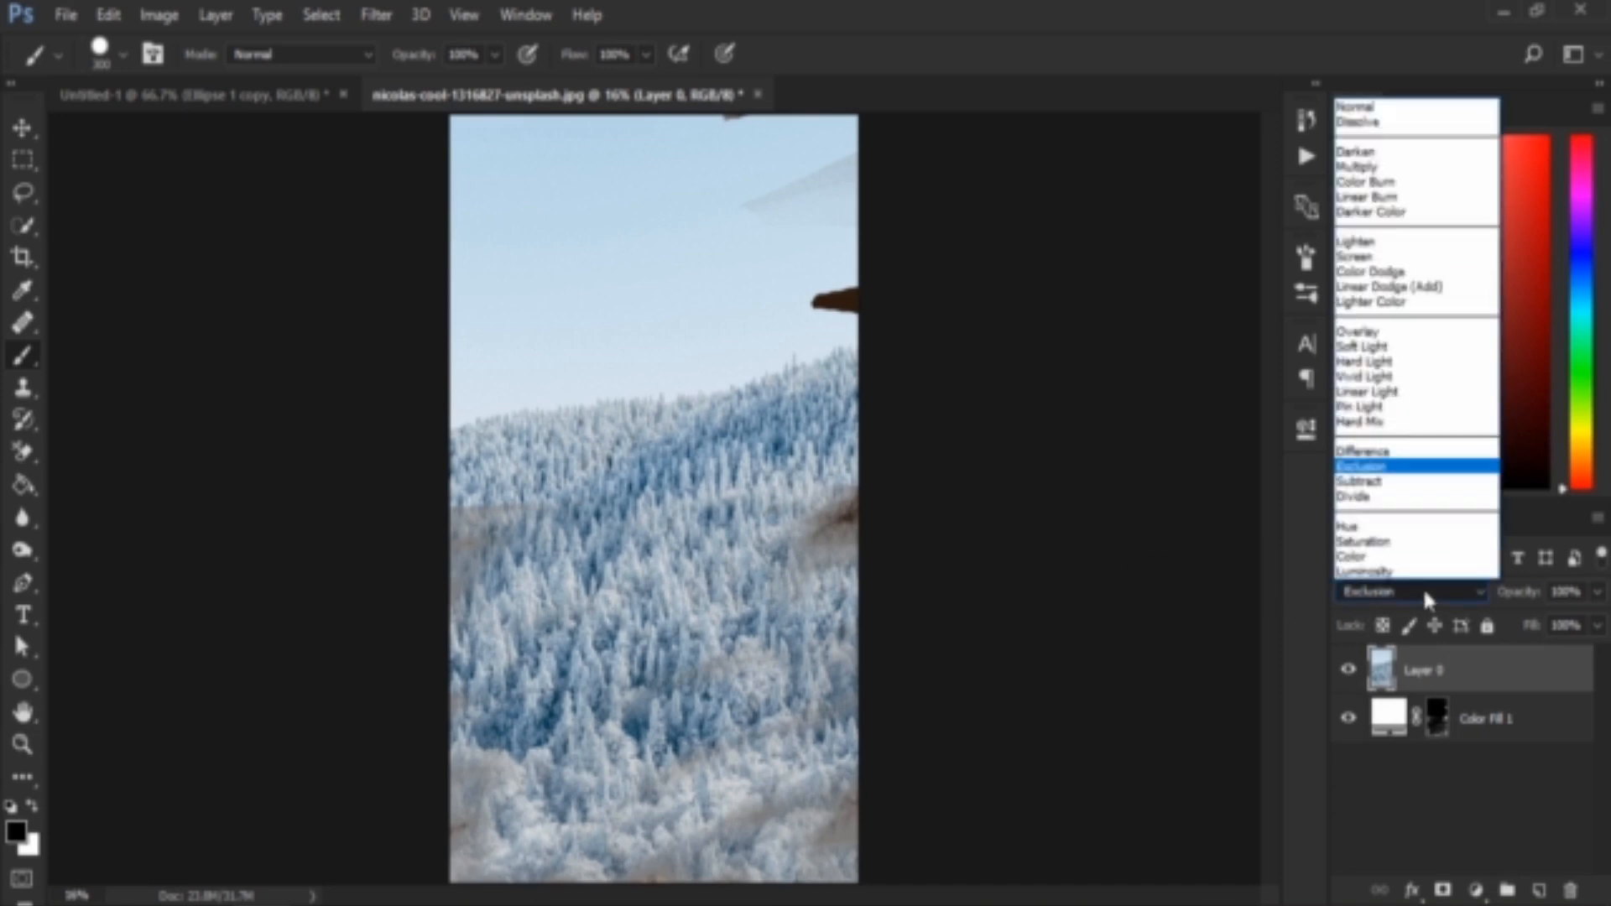
pyautogui.click(1422, 586)
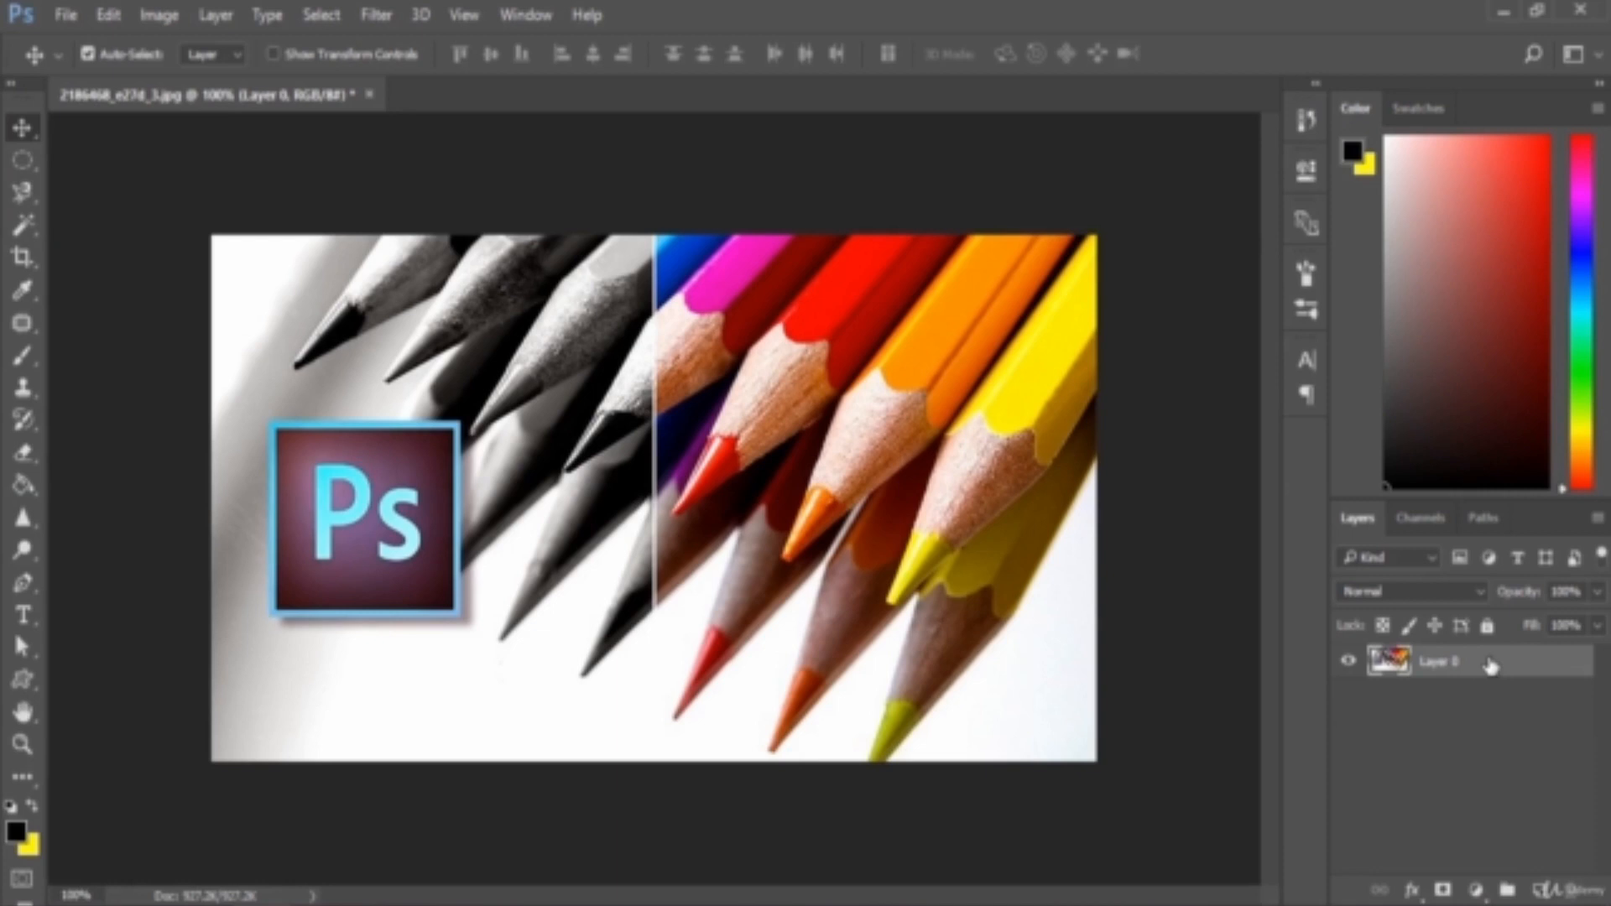
# In the colored pencils image, duplicate Layer 0 and set the copy's blend mode to Subtract
pyautogui.moveTo(1489, 665); pyautogui.dragTo(1508, 889)
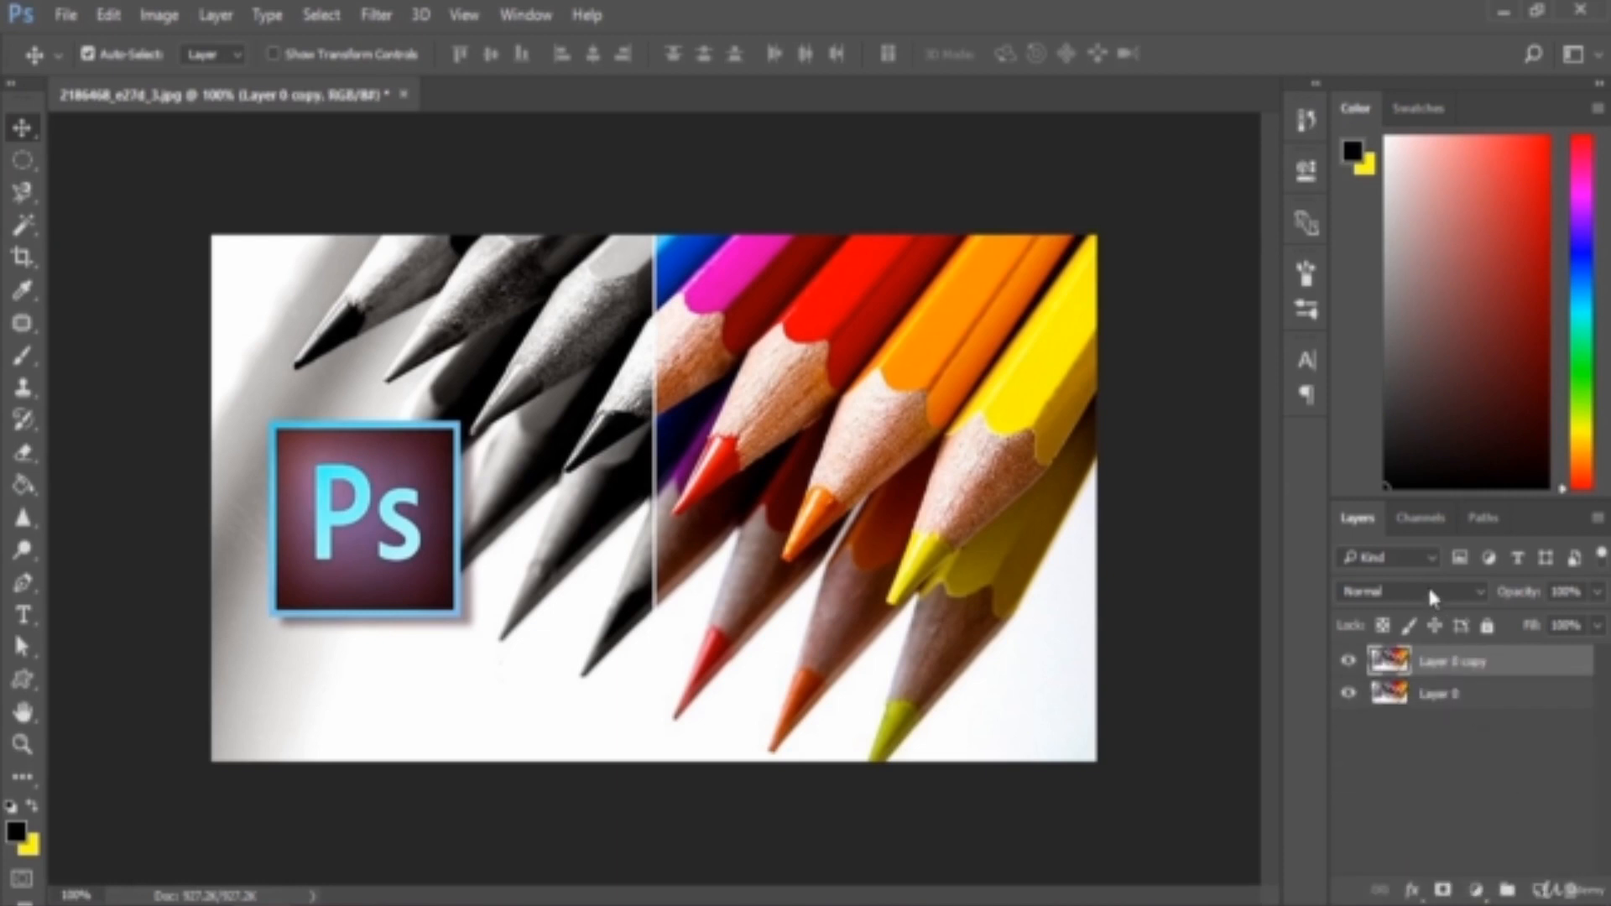
pyautogui.click(1429, 591)
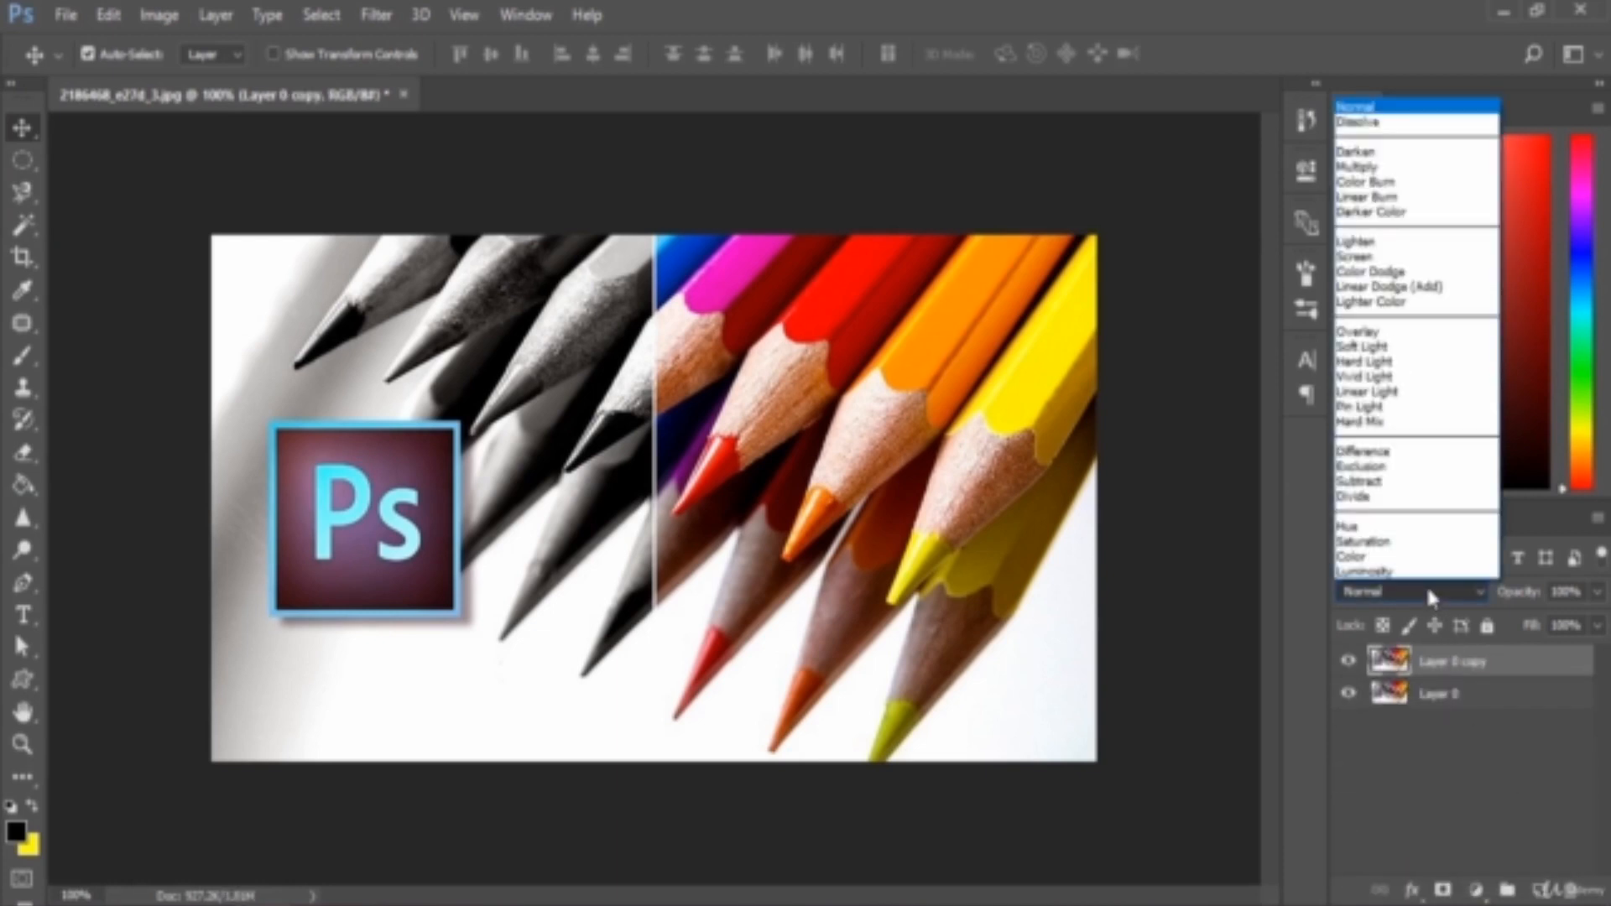
pyautogui.click(1396, 482)
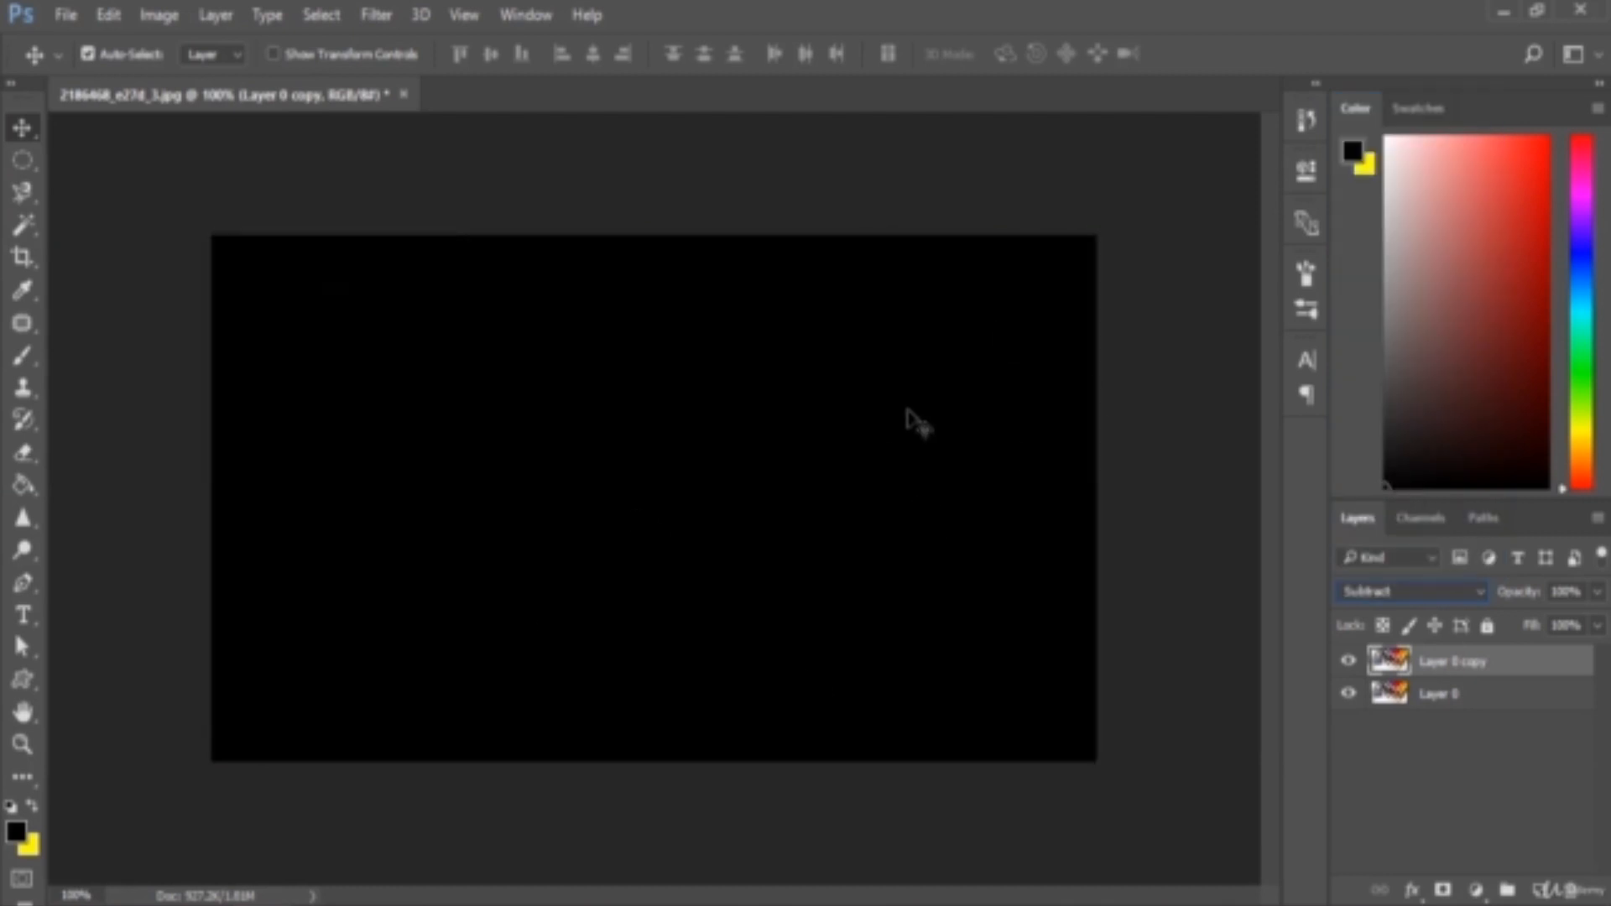
# Toggle the visibility of Layer 0 copy to compare the Subtract result with the original image
pyautogui.click(1348, 660)
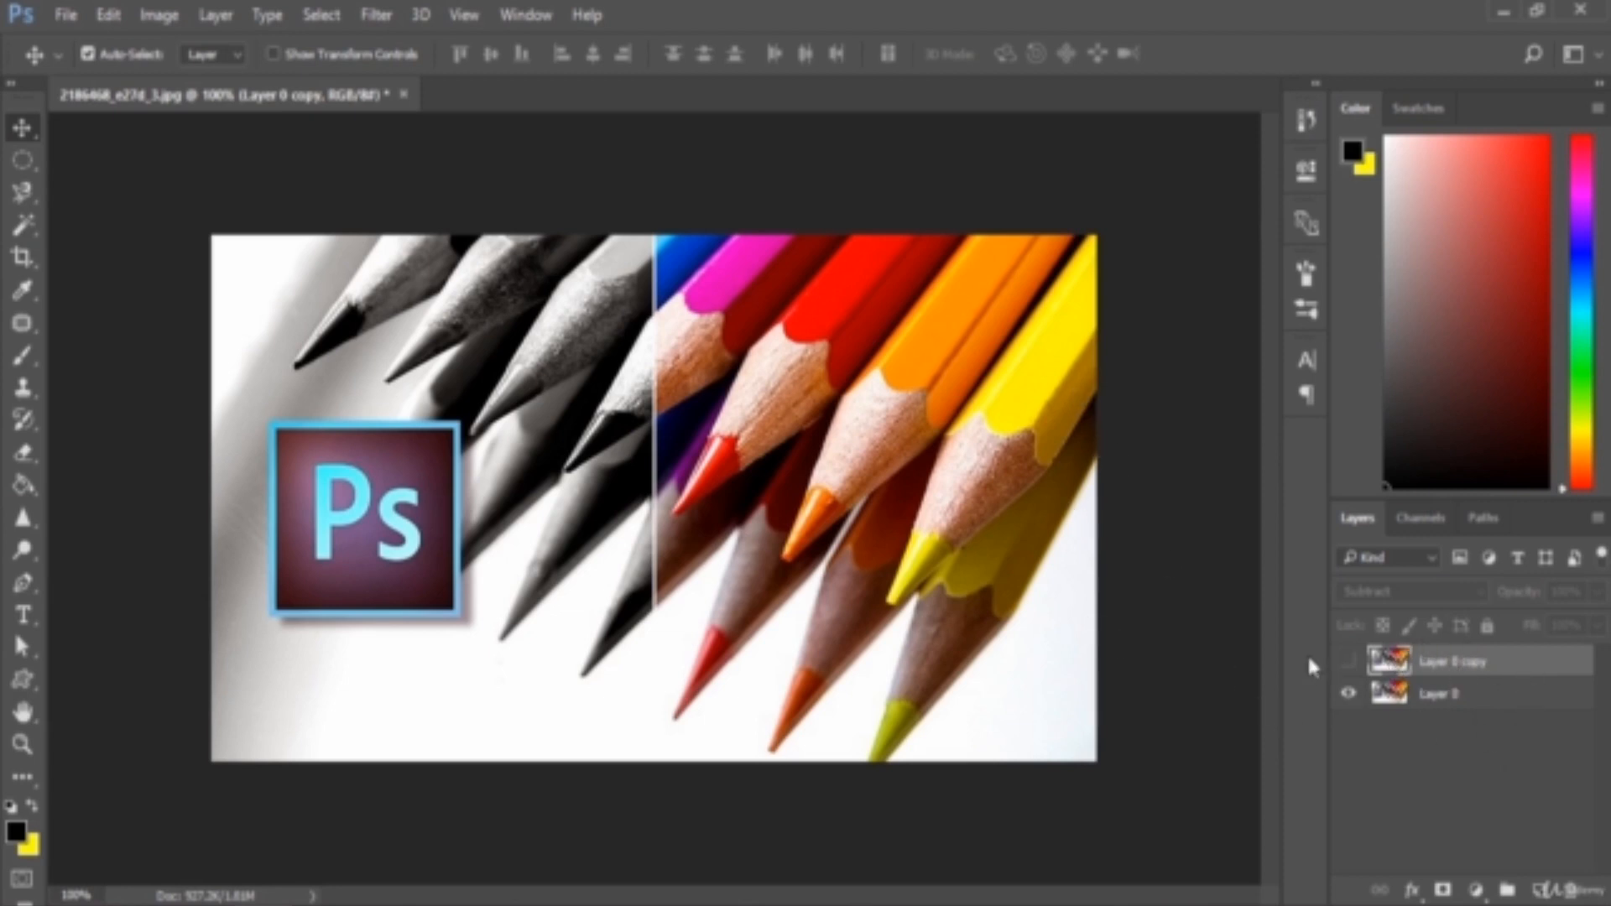
pyautogui.click(1348, 660)
pyautogui.click(1348, 661)
pyautogui.click(1348, 663)
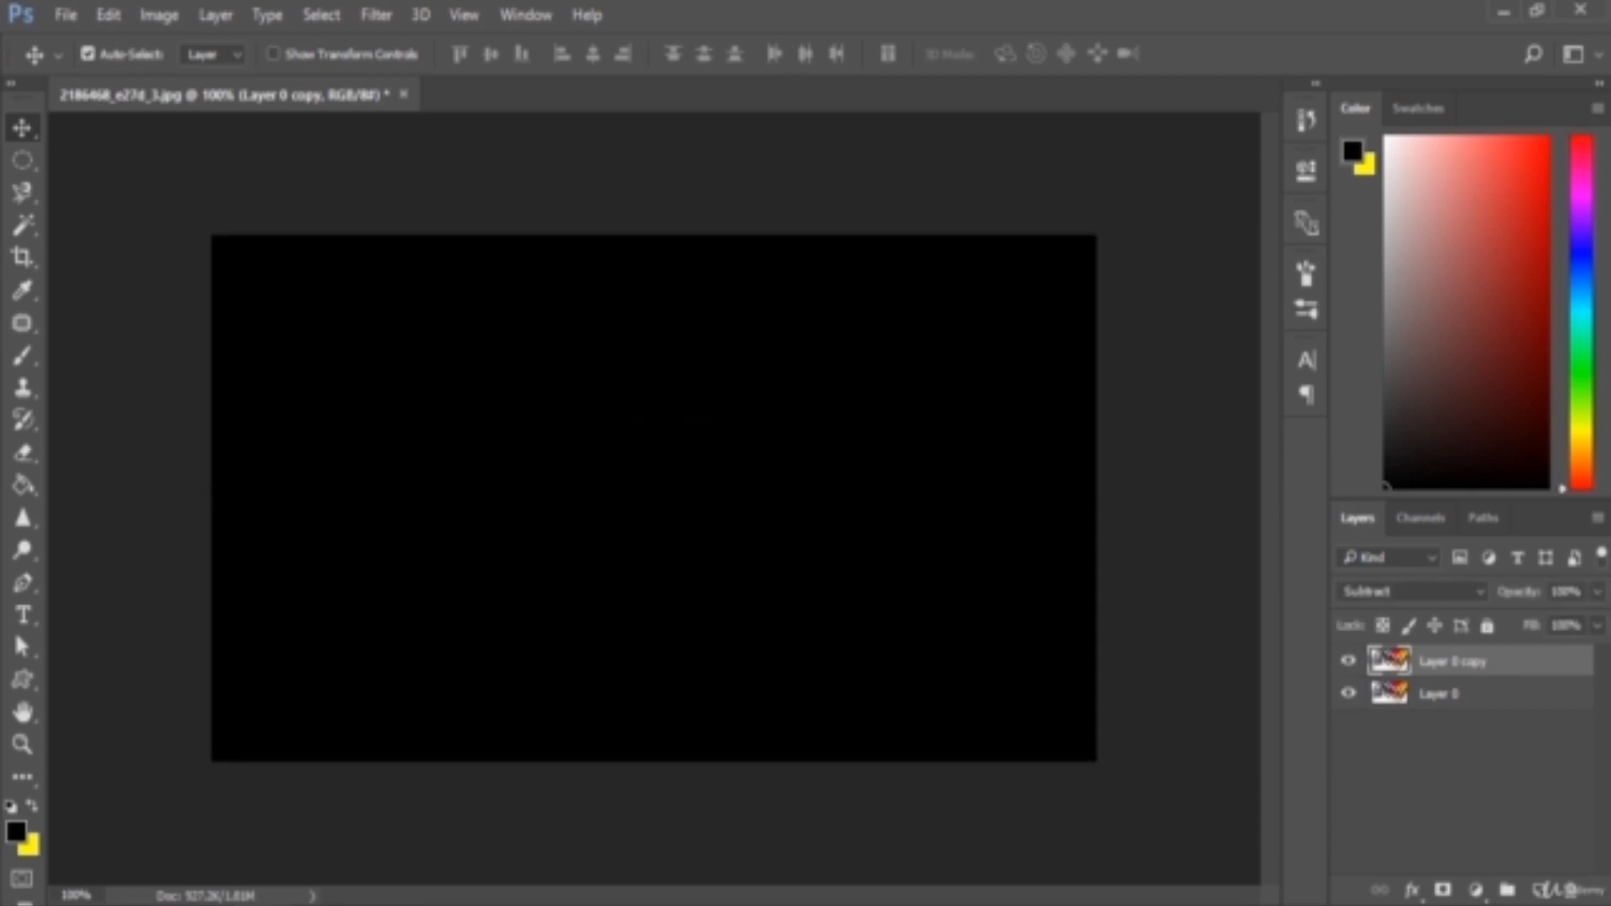
# Shift Layer 0 copy down and to the left to offset it from the original, and move it back into alignment
pyautogui.click(1596, 627)
pyautogui.moveTo(1593, 655)
pyautogui.mouseDown()
pyautogui.moveTo(1535, 655)
pyautogui.moveTo(1594, 656)
pyautogui.mouseUp()
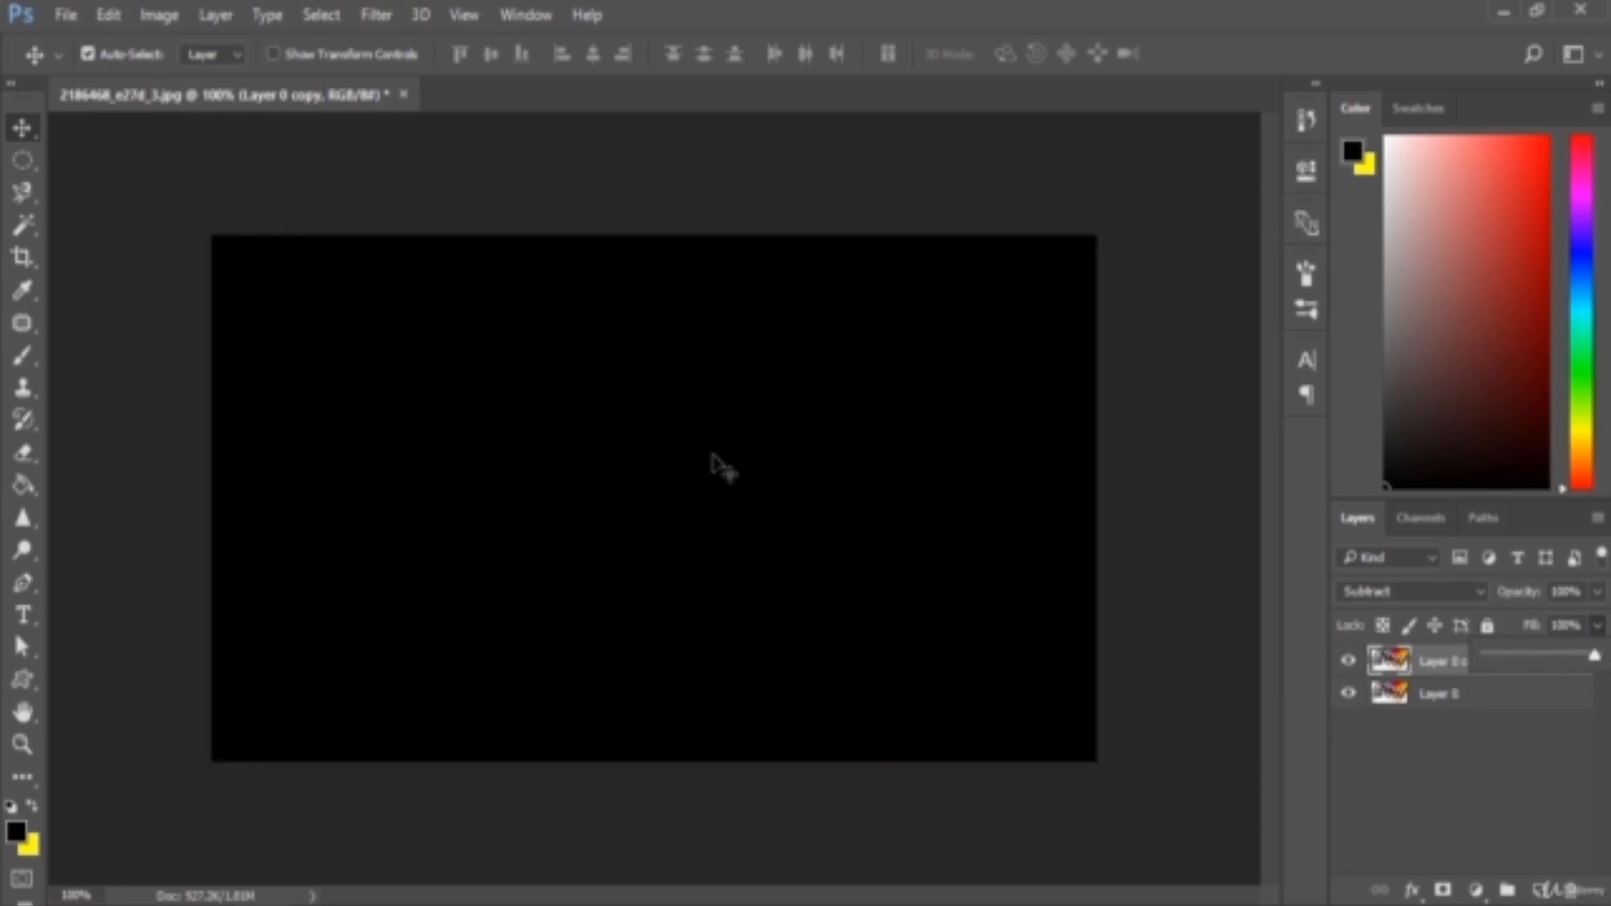
pyautogui.moveTo(852, 507)
pyautogui.mouseDown()
pyautogui.moveTo(737, 450)
pyautogui.moveTo(751, 406)
pyautogui.moveTo(709, 513)
pyautogui.mouseUp()
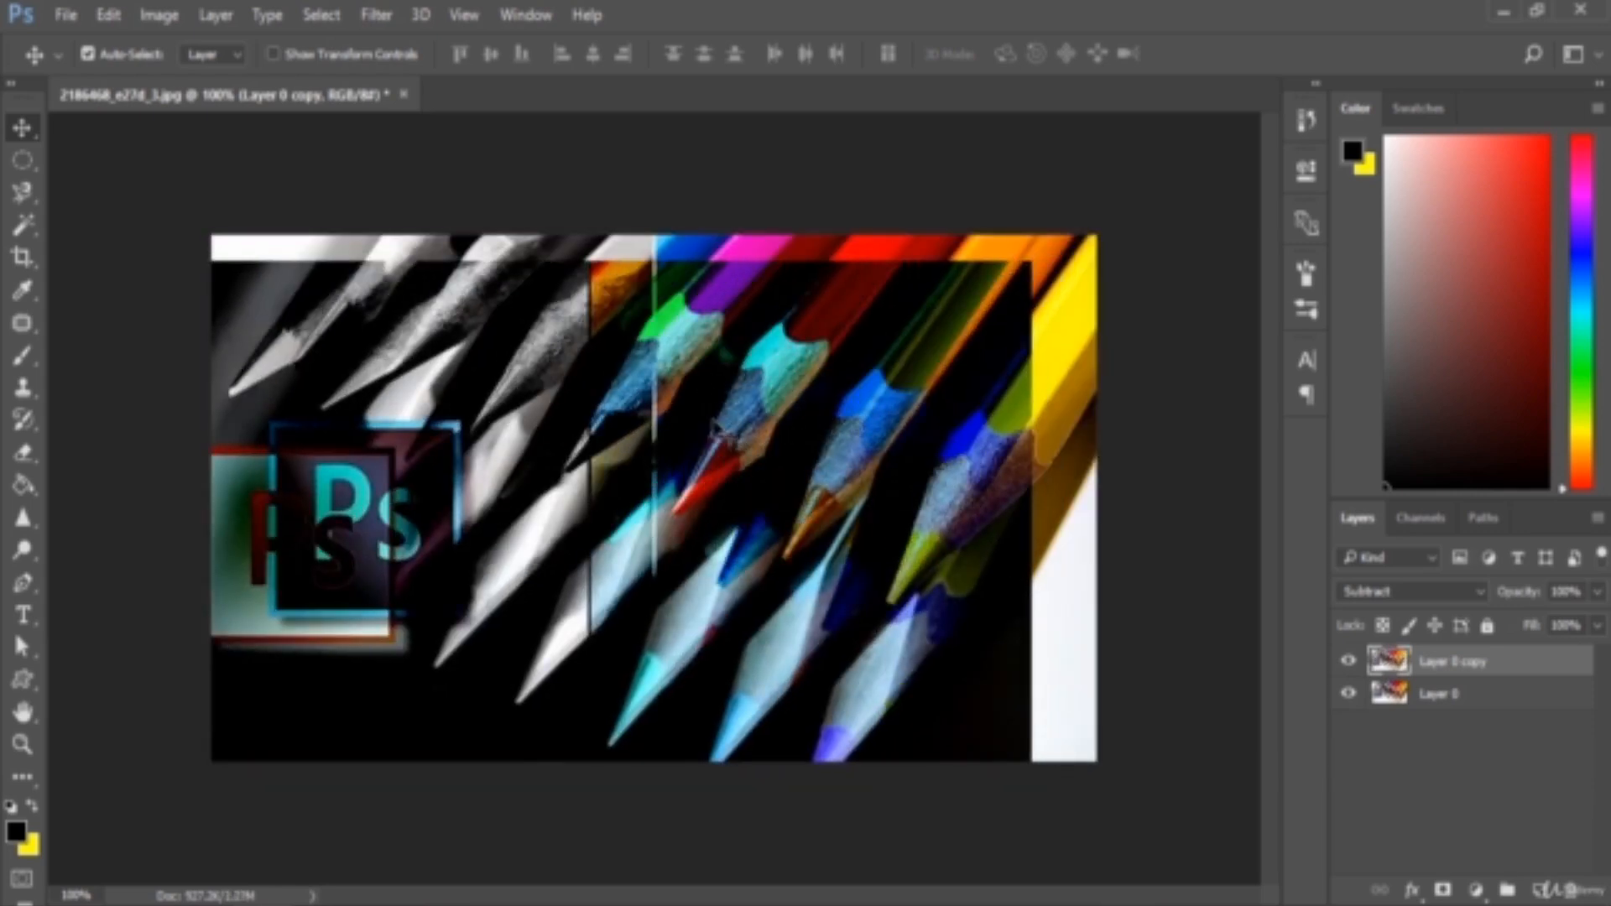
pyautogui.moveTo(670, 423); pyautogui.dragTo(712, 396)
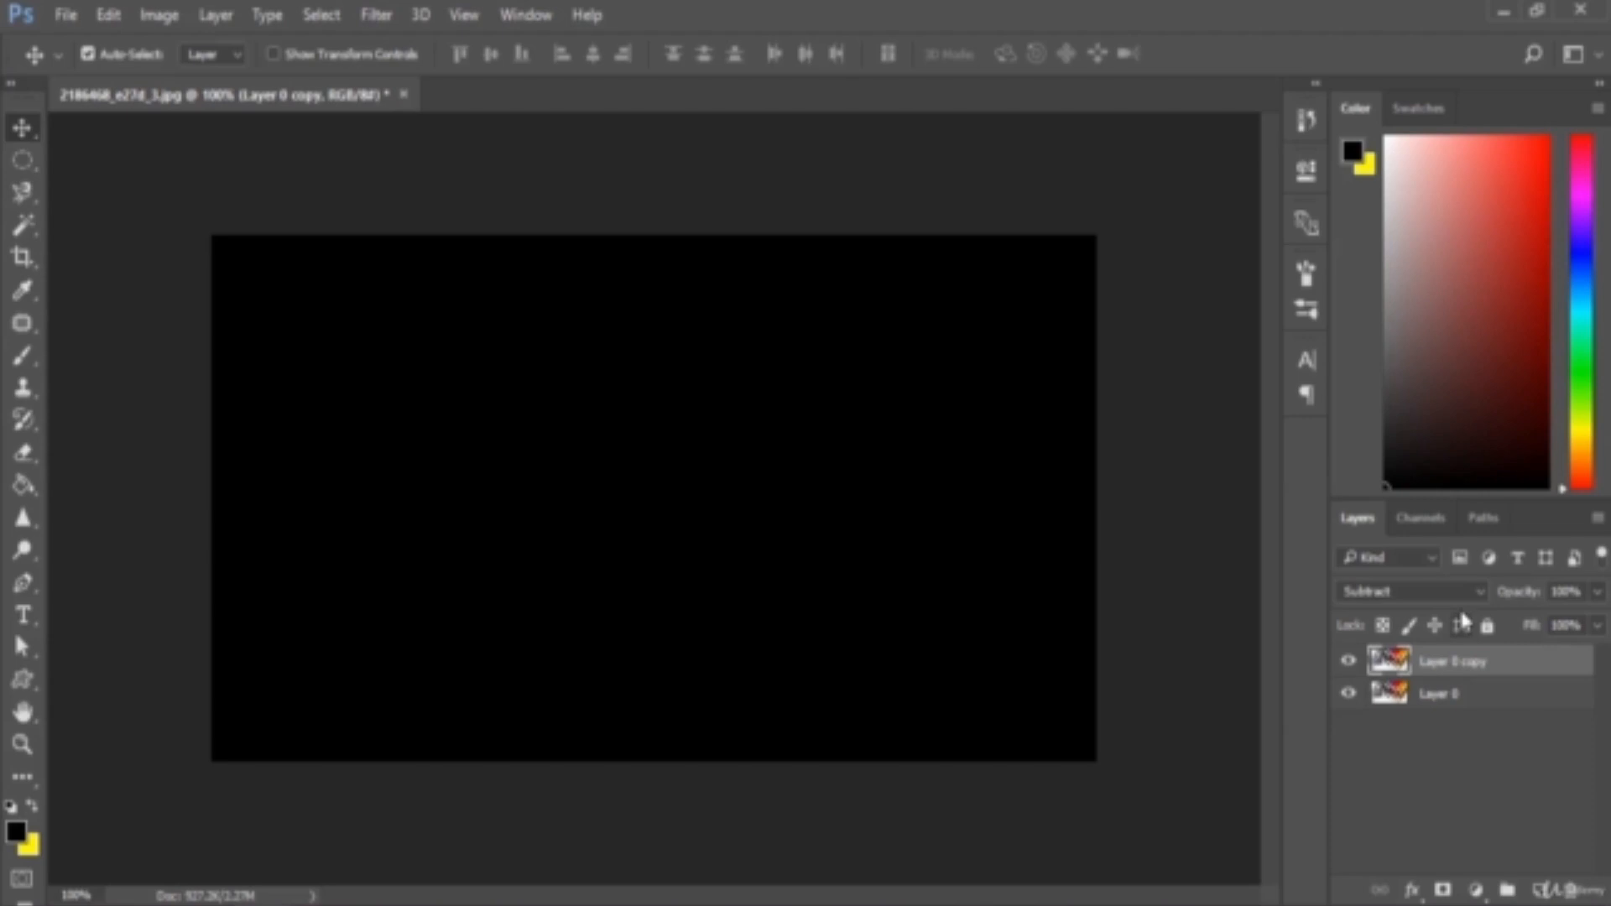
# Set the blend mode of Layer 0 copy to Divide
pyautogui.click(1434, 598)
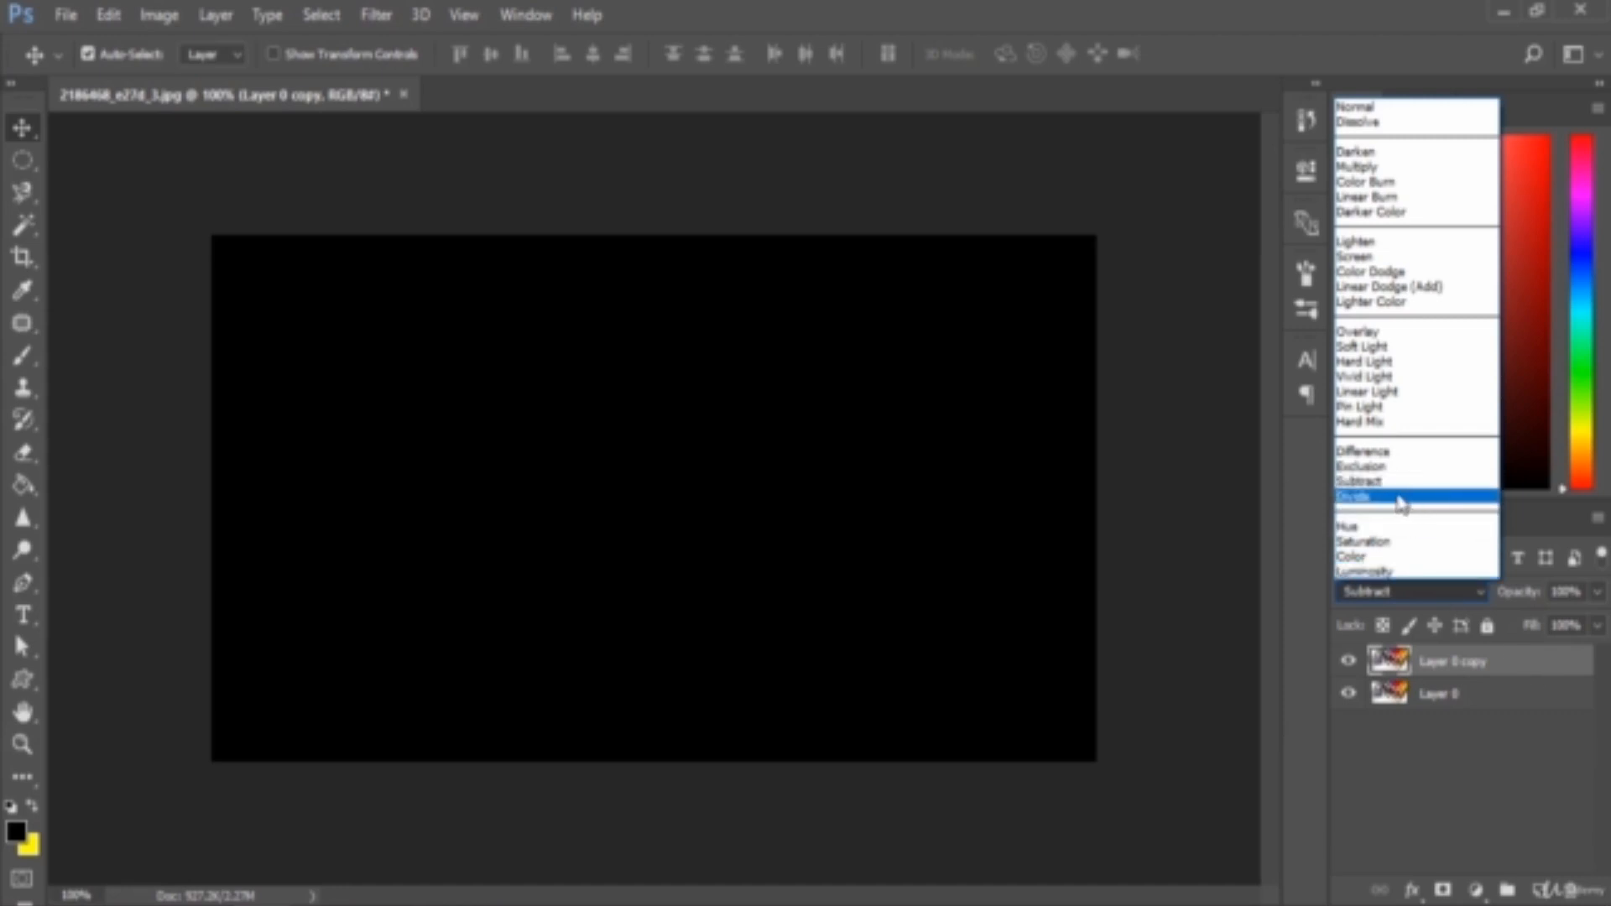
pyautogui.click(1469, 728)
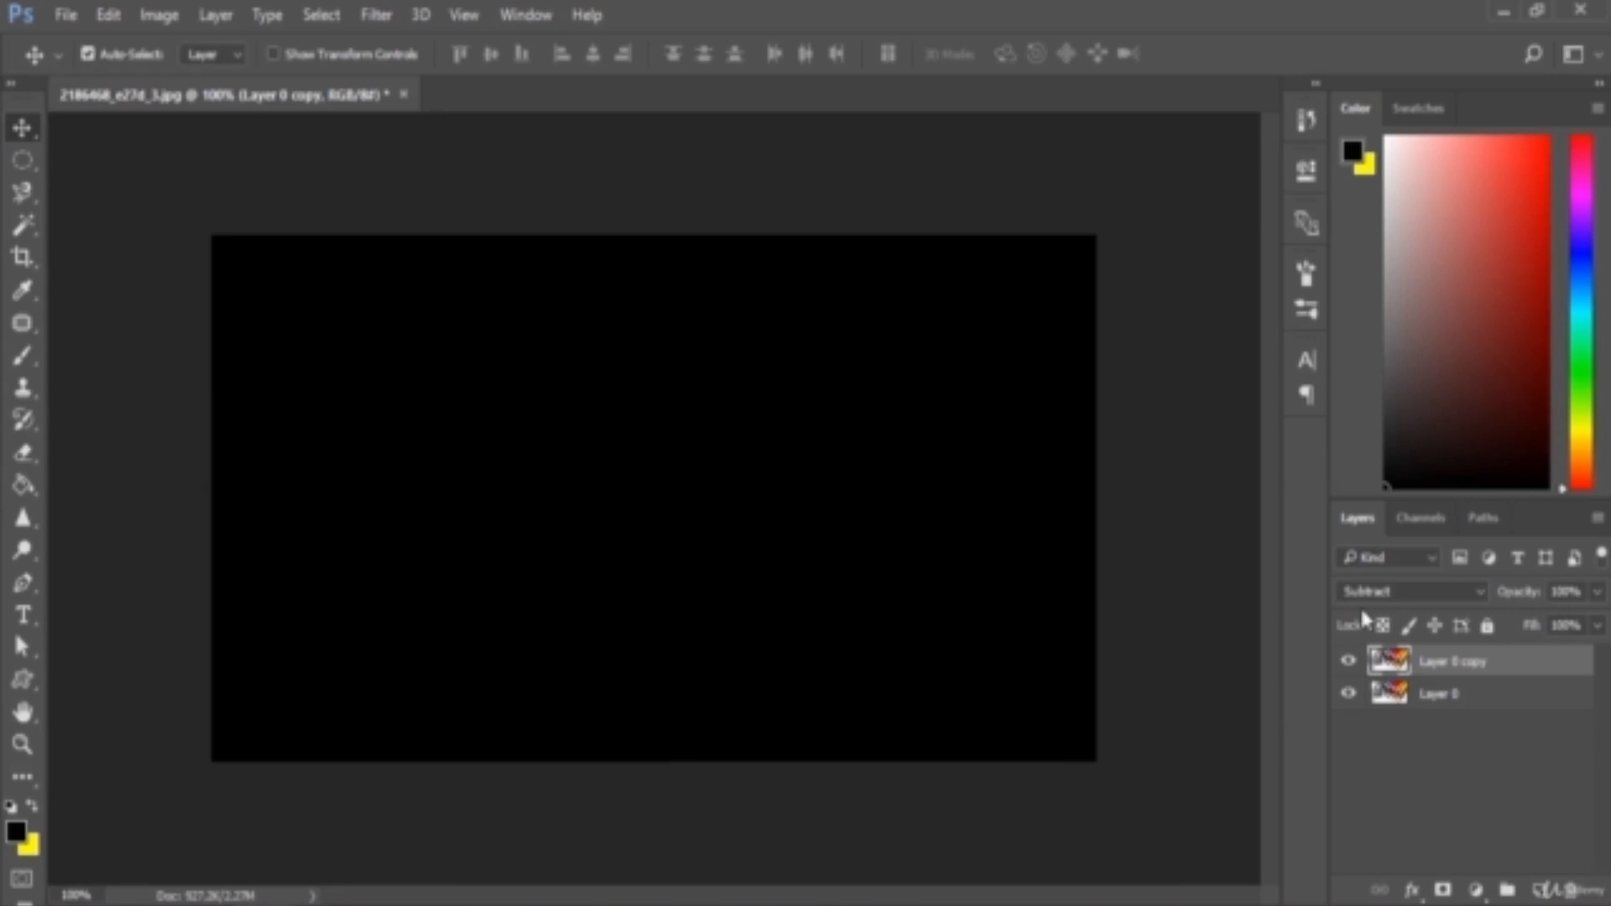
pyautogui.click(1397, 587)
pyautogui.click(1385, 497)
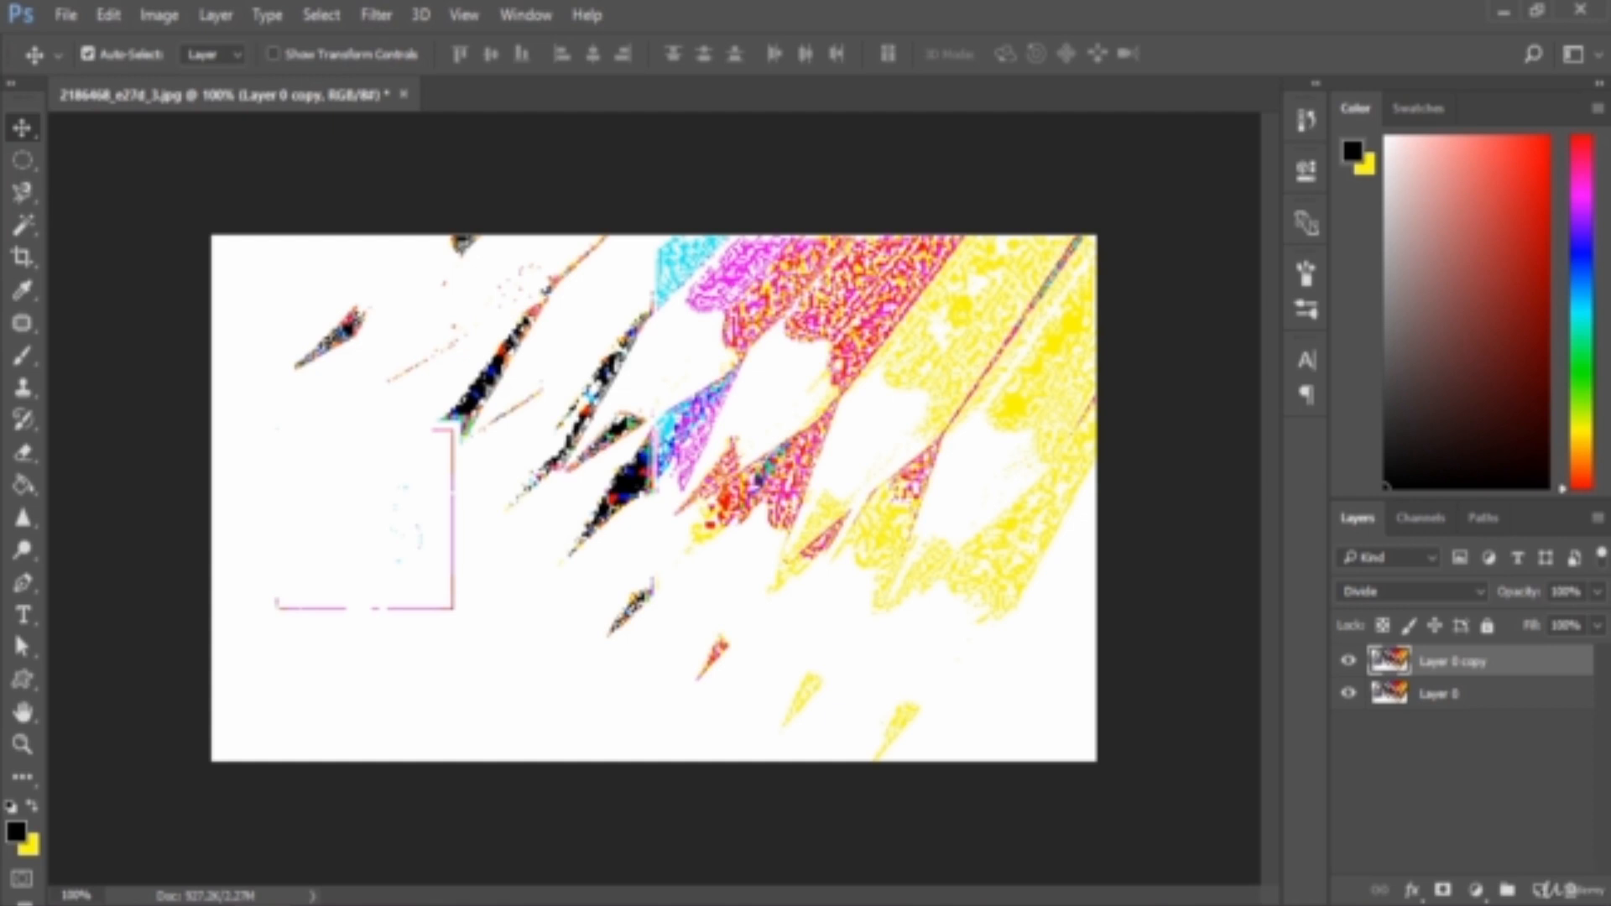
# Review the blend mode options available for Layer 0 copy, from the Difference group through Luminosity
pyautogui.click(1460, 592)
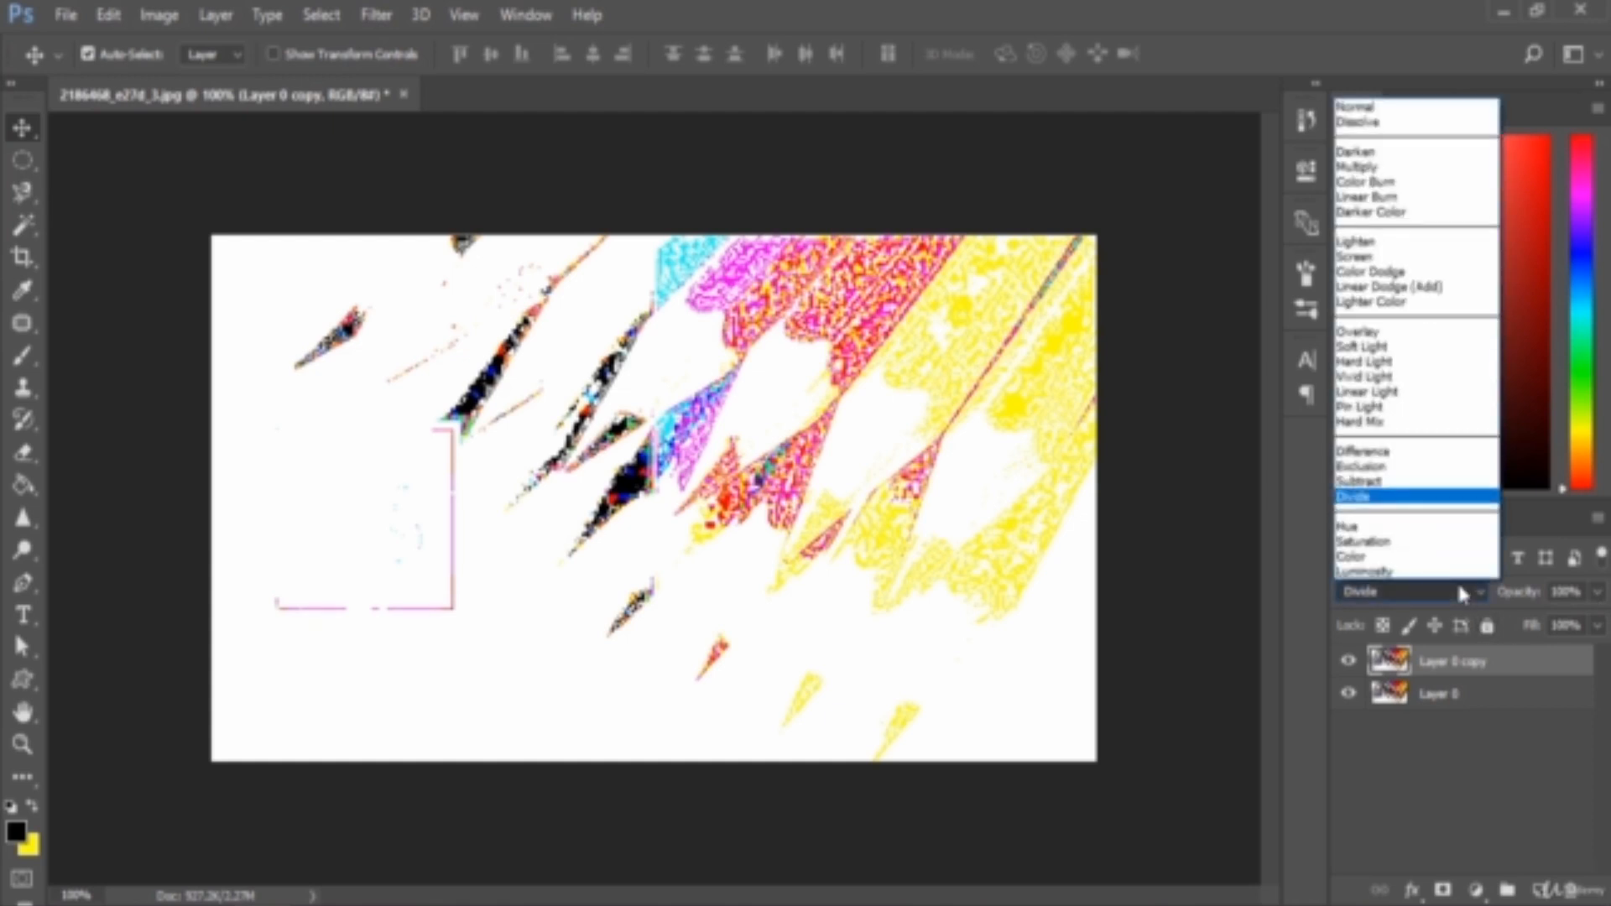
pyautogui.click(1459, 588)
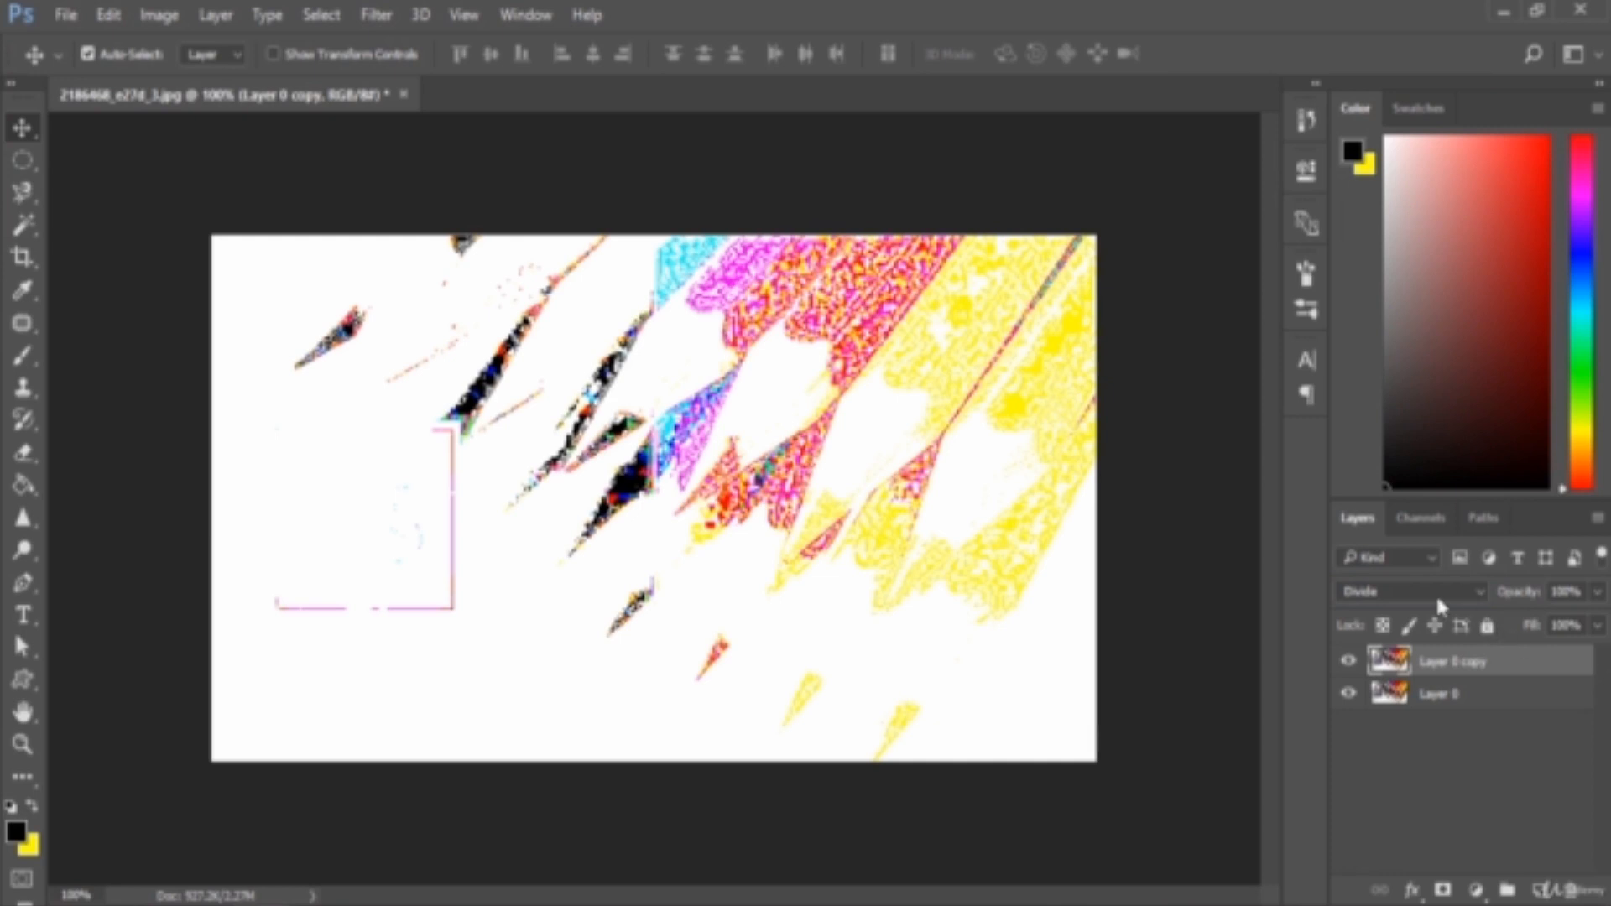
pyautogui.click(1436, 597)
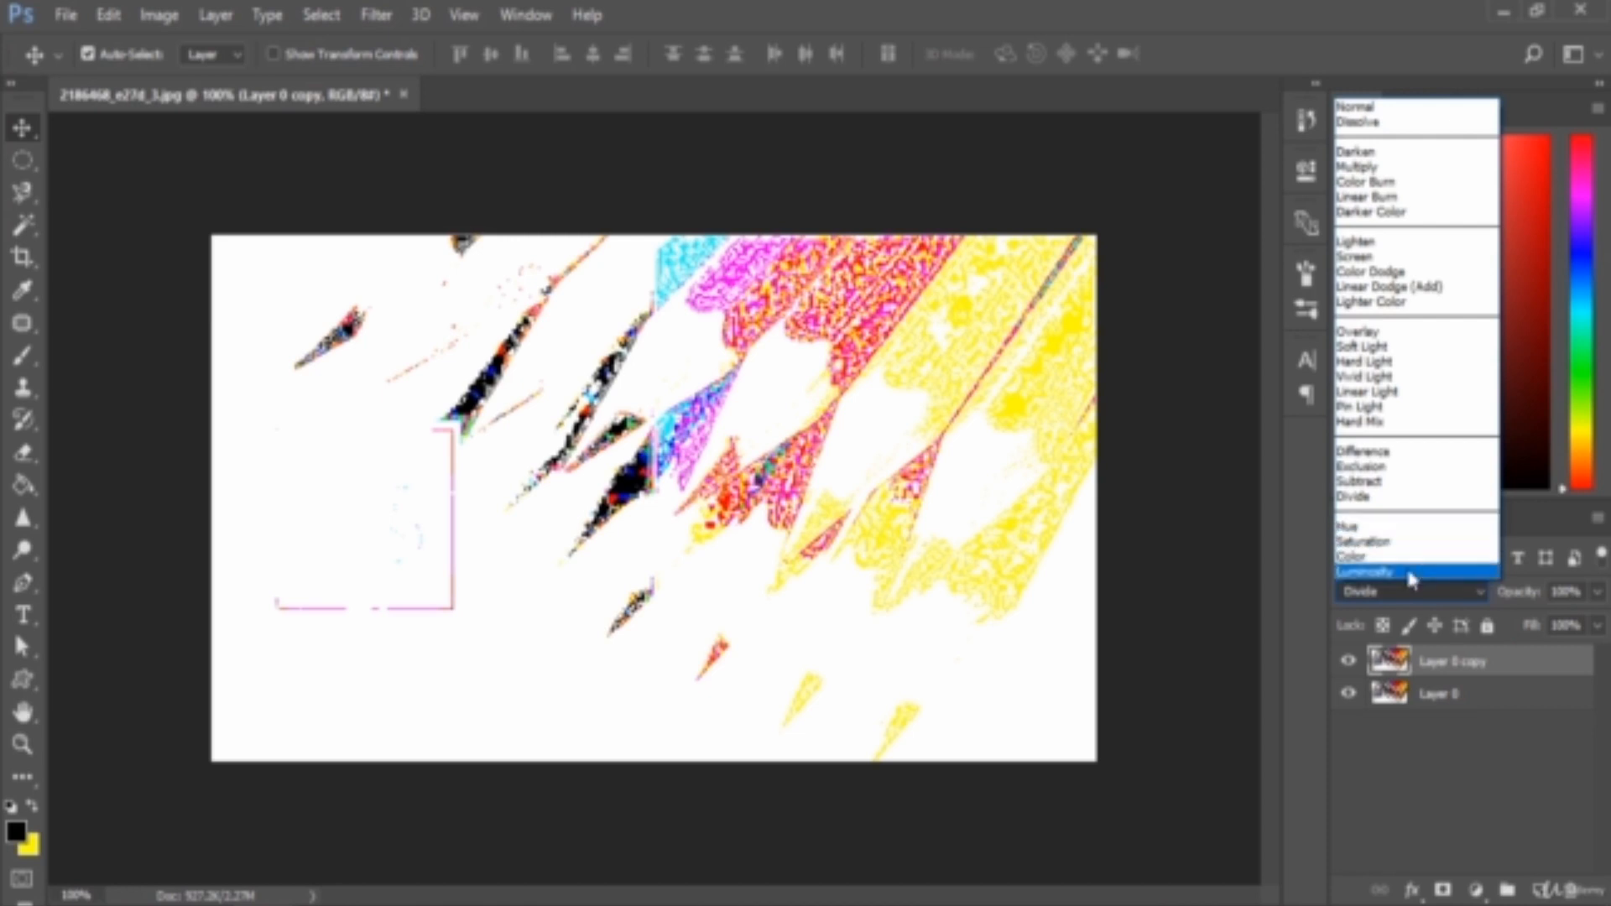
pyautogui.click(1549, 663)
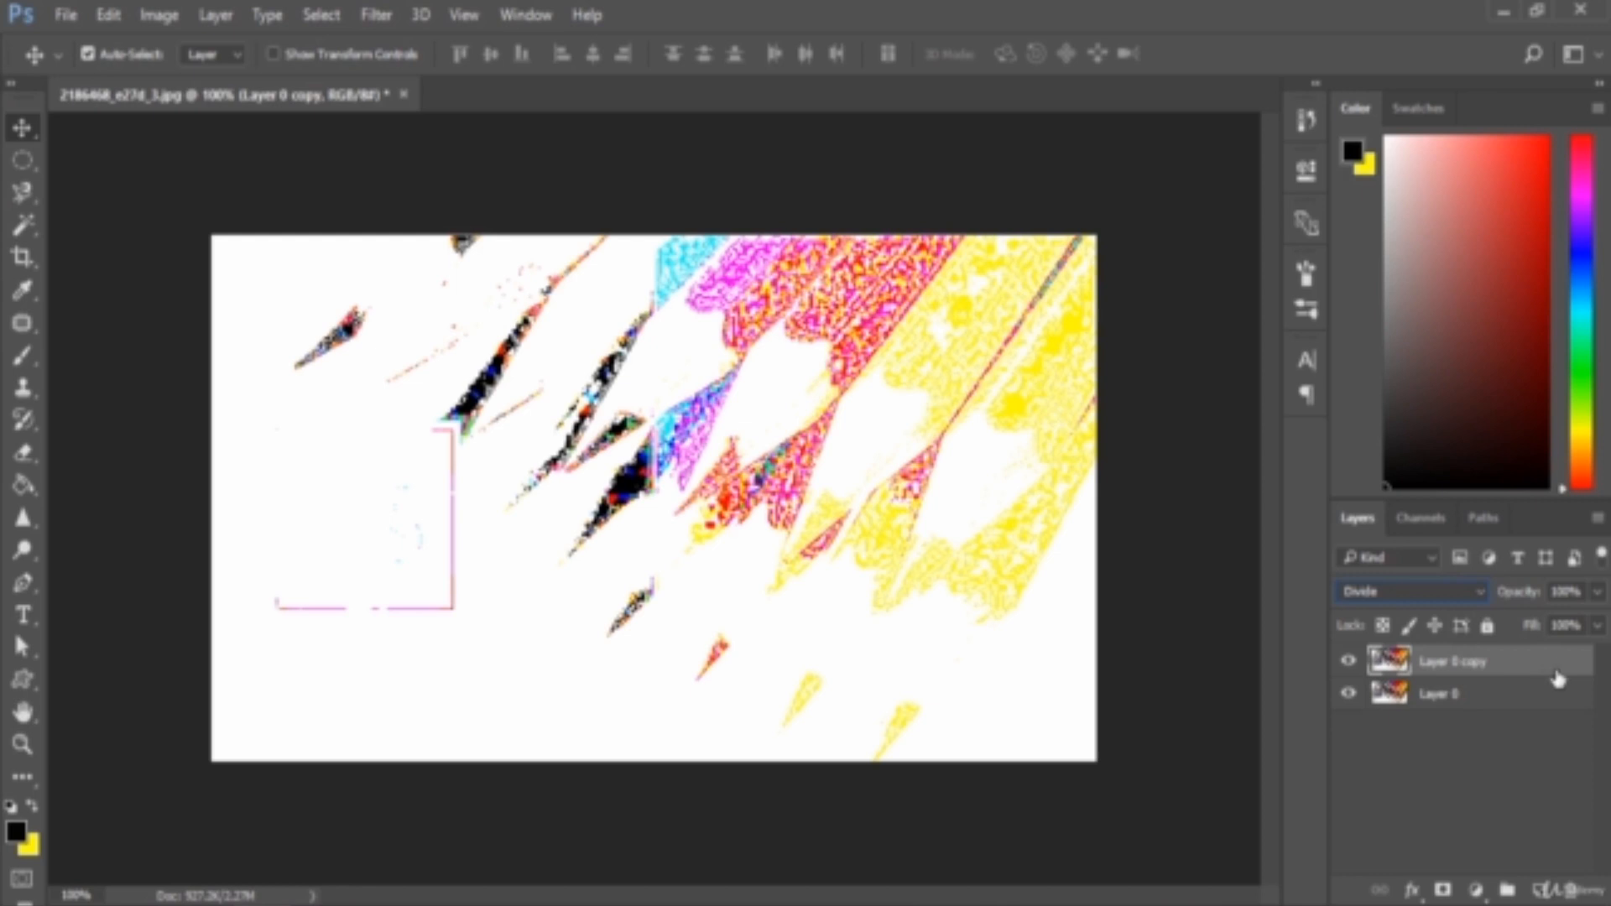
pyautogui.click(1444, 590)
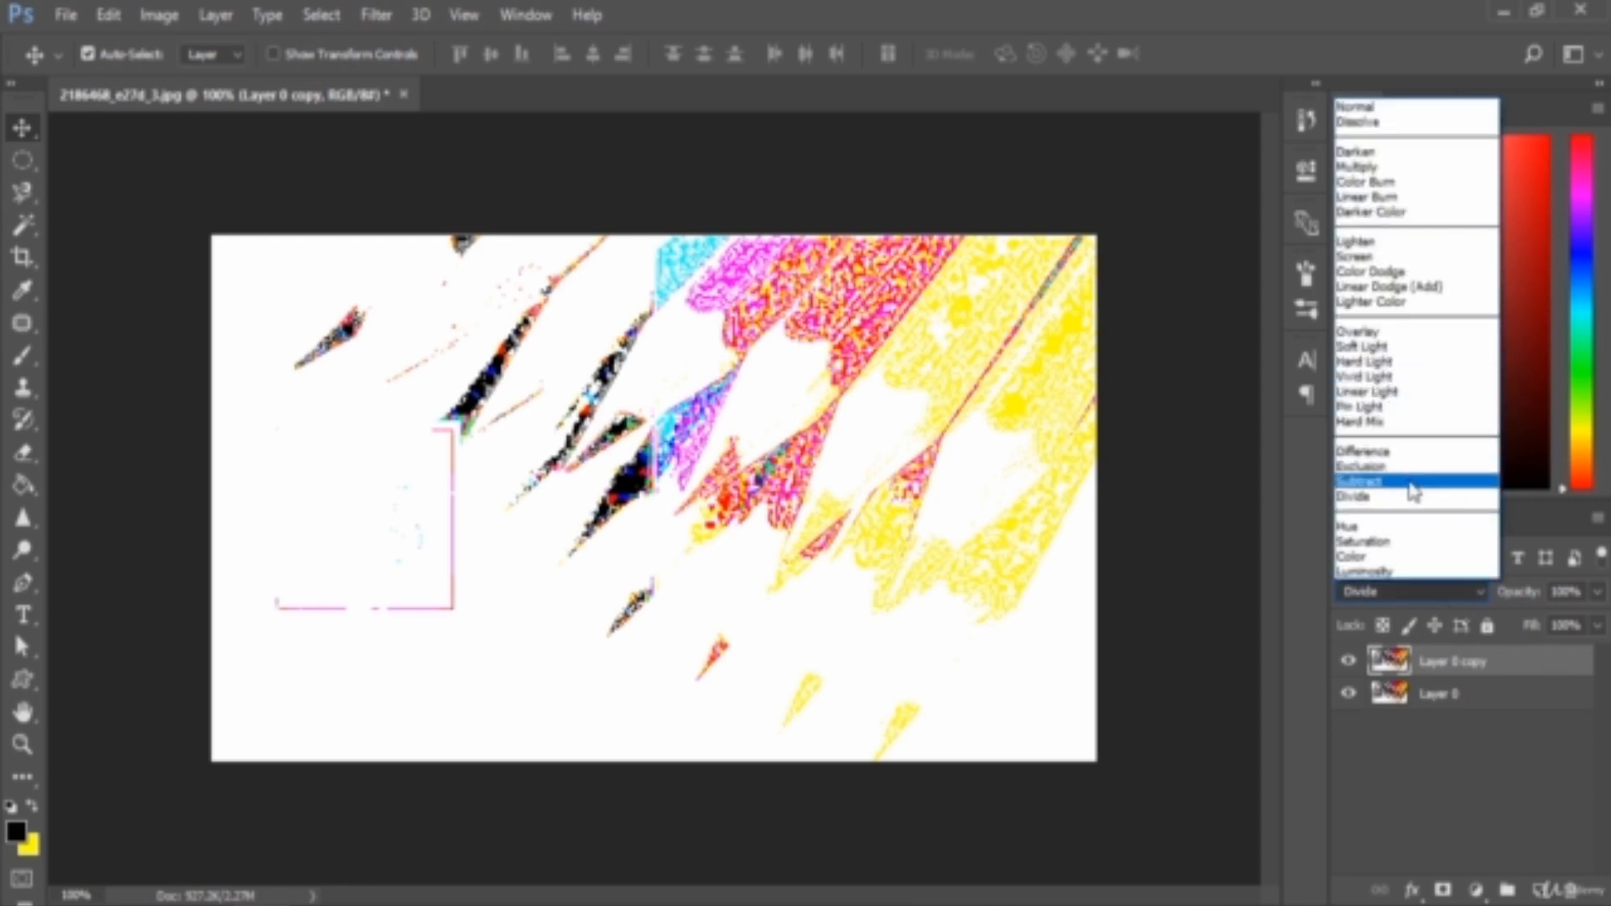